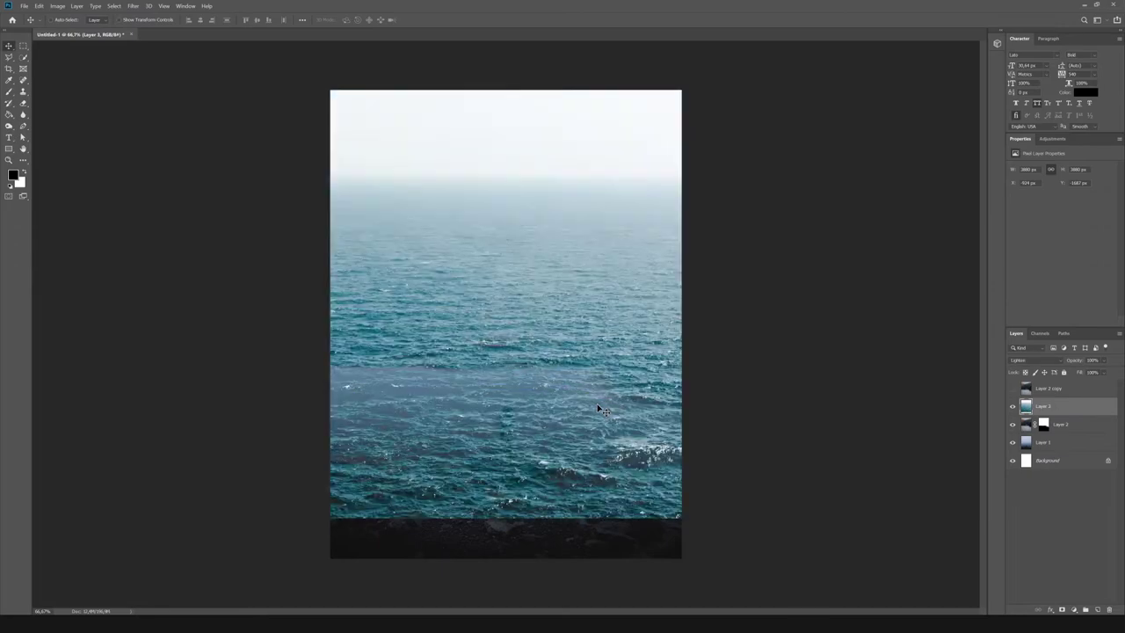
Scale the ocean layer (Layer 3) down to about 55% into the upper canvas.
key(ctrl+t)
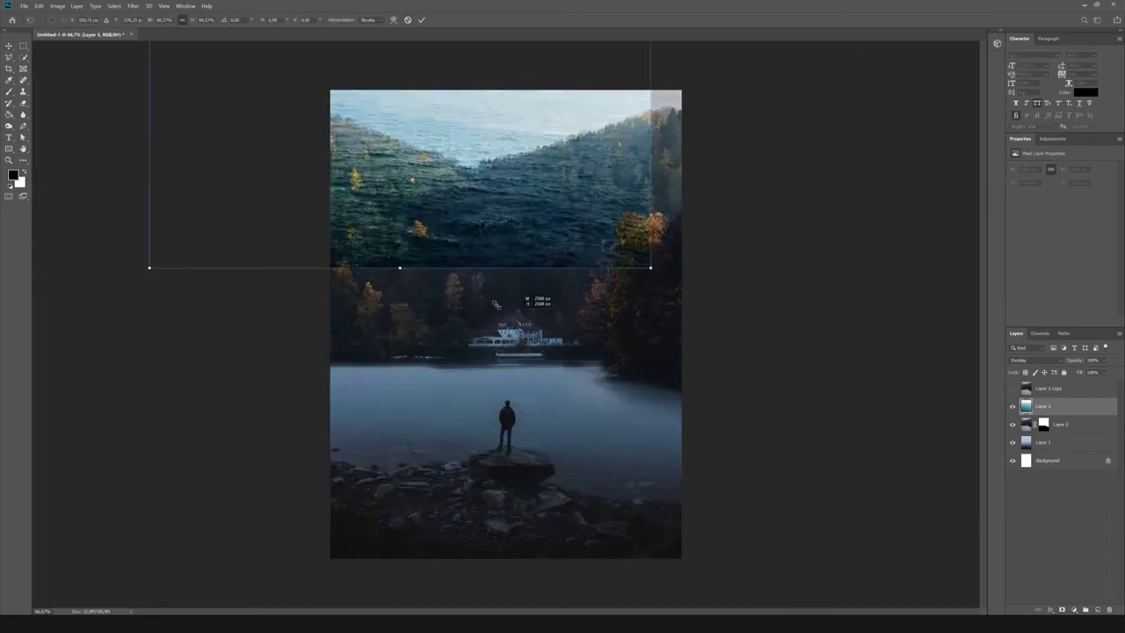
drag(429, 235, 560, 356)
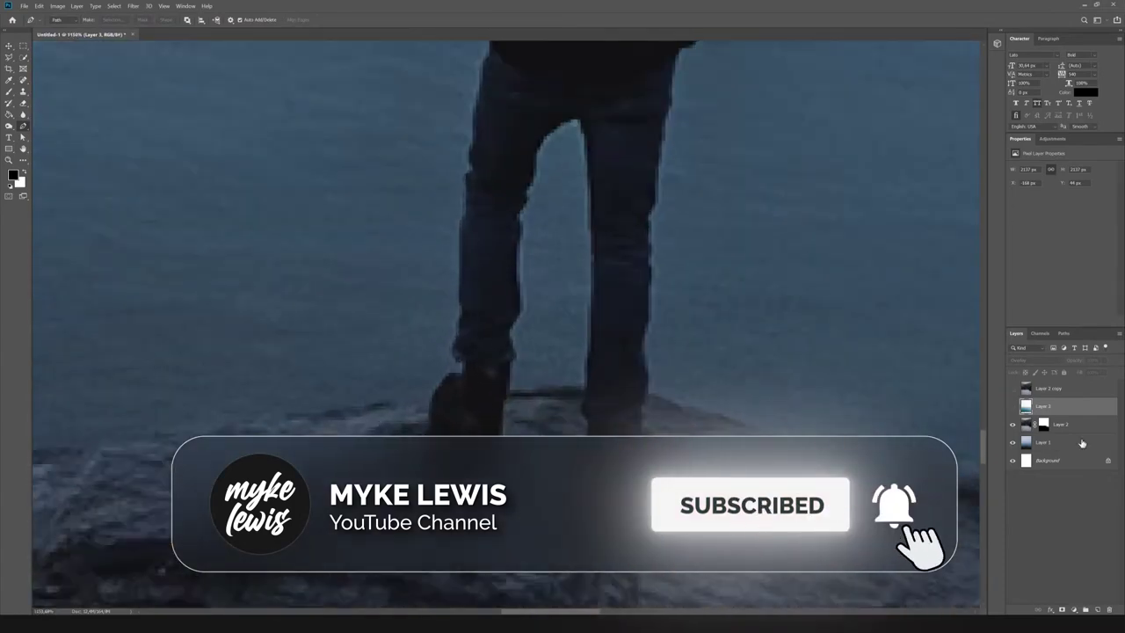
Place pen anchors from the left boot up the left leg and jacket to the hood.
click(498, 316)
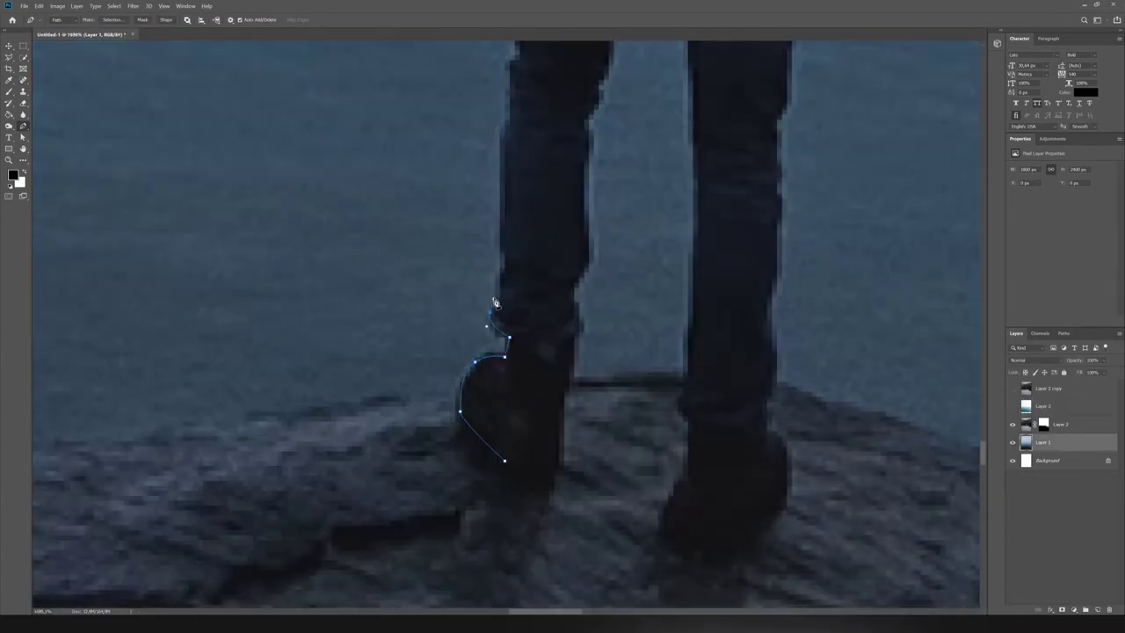
click(503, 273)
scroll(509, 263, up, 3)
scroll(518, 440, up, 4)
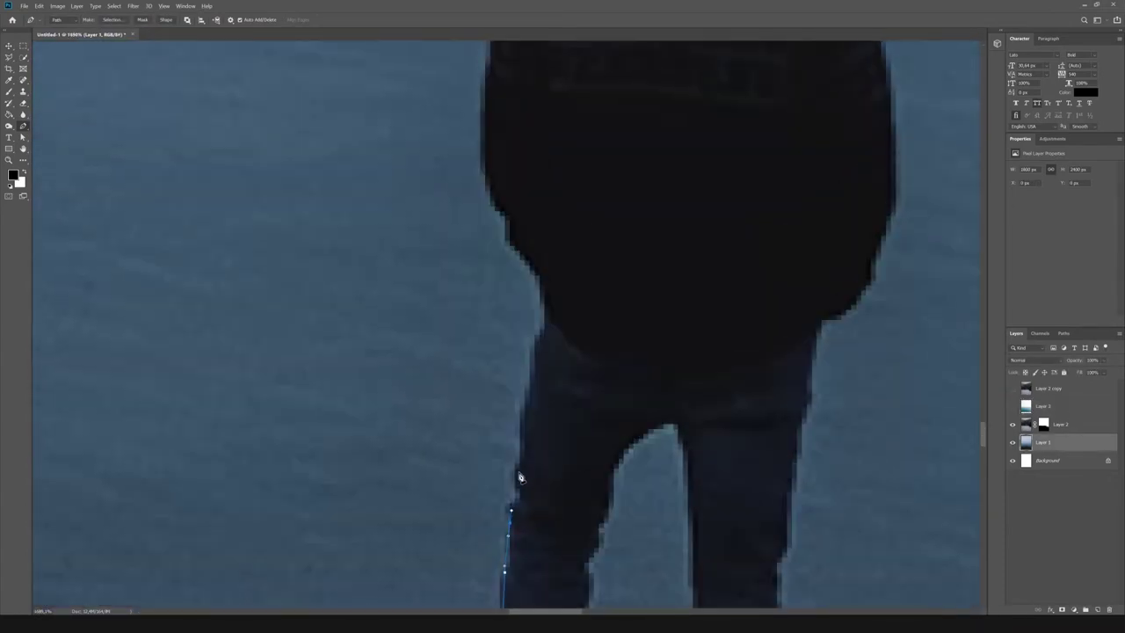
click(544, 298)
scroll(530, 359, up, 2)
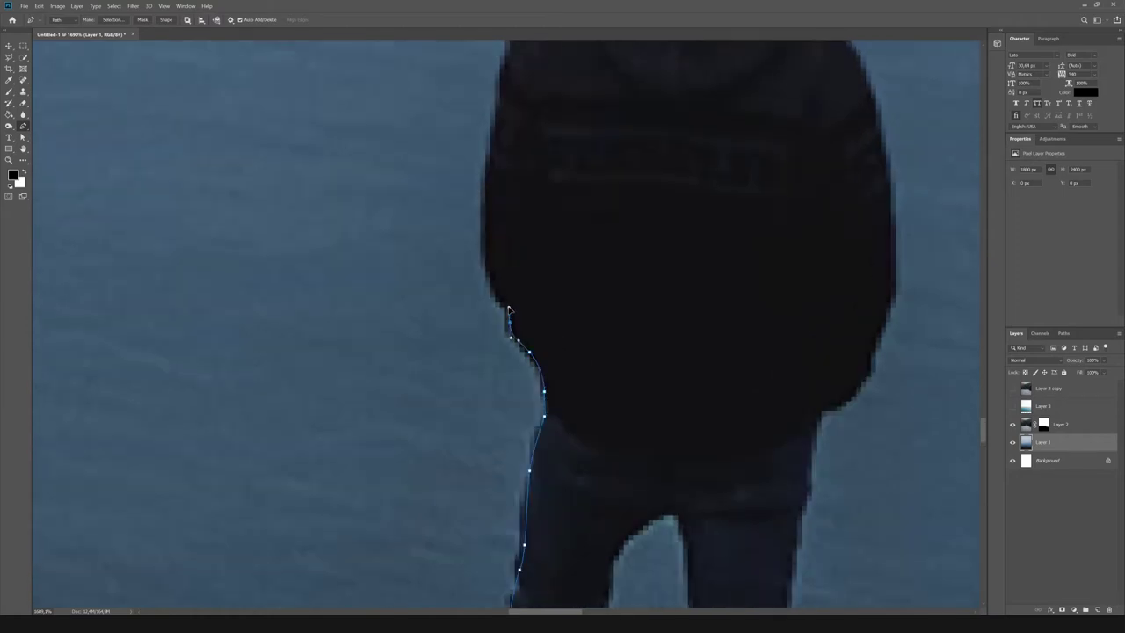
click(487, 264)
scroll(492, 282, up, 4)
click(489, 318)
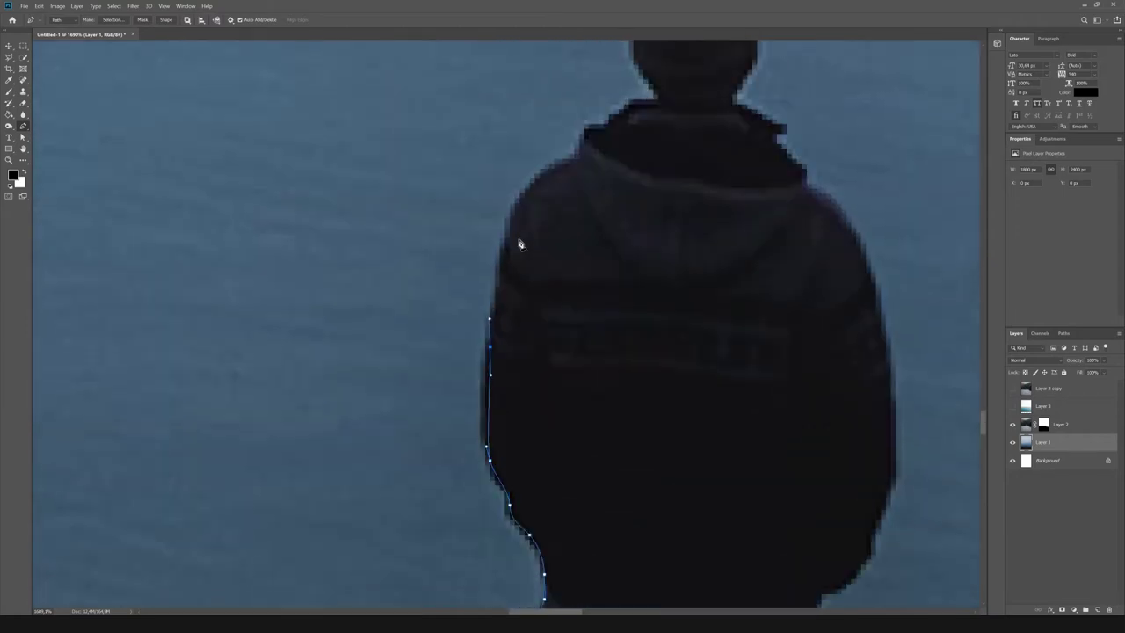
click(580, 162)
scroll(582, 219, up, 3)
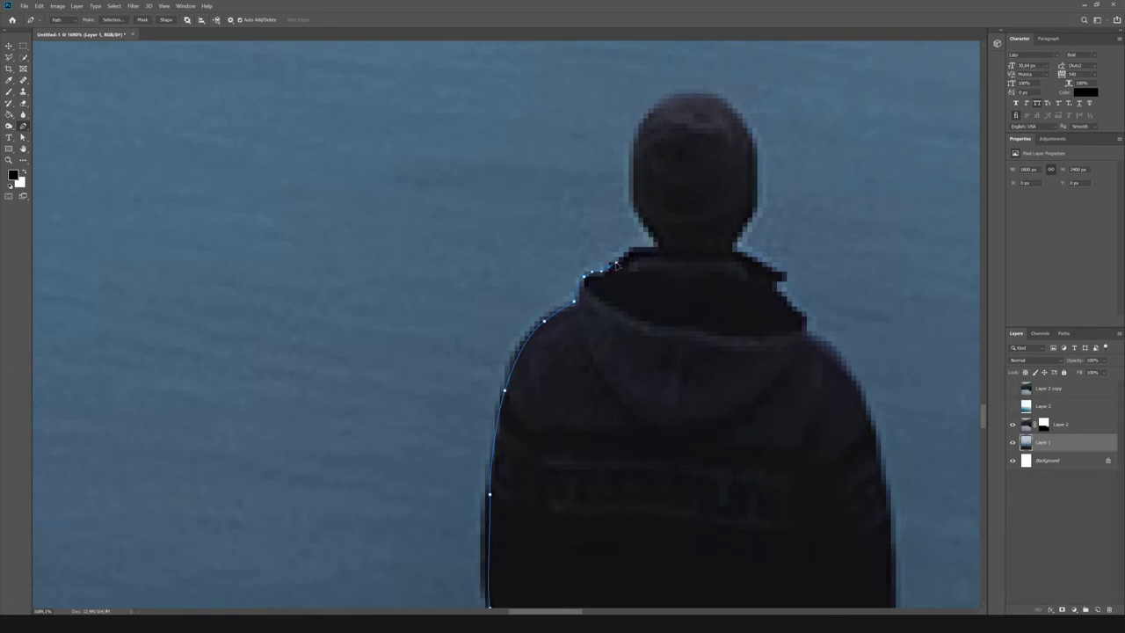
click(657, 250)
scroll(635, 362, up, 3)
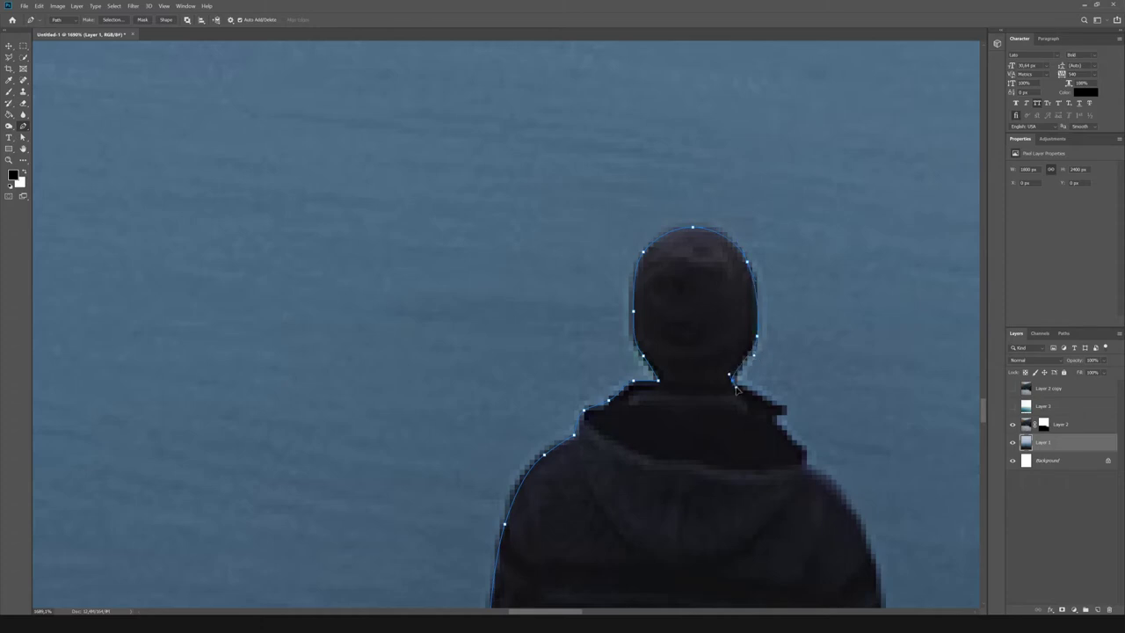
Continue the pen path down the jacket's right edge and the right leg.
drag(802, 408, 445, 367)
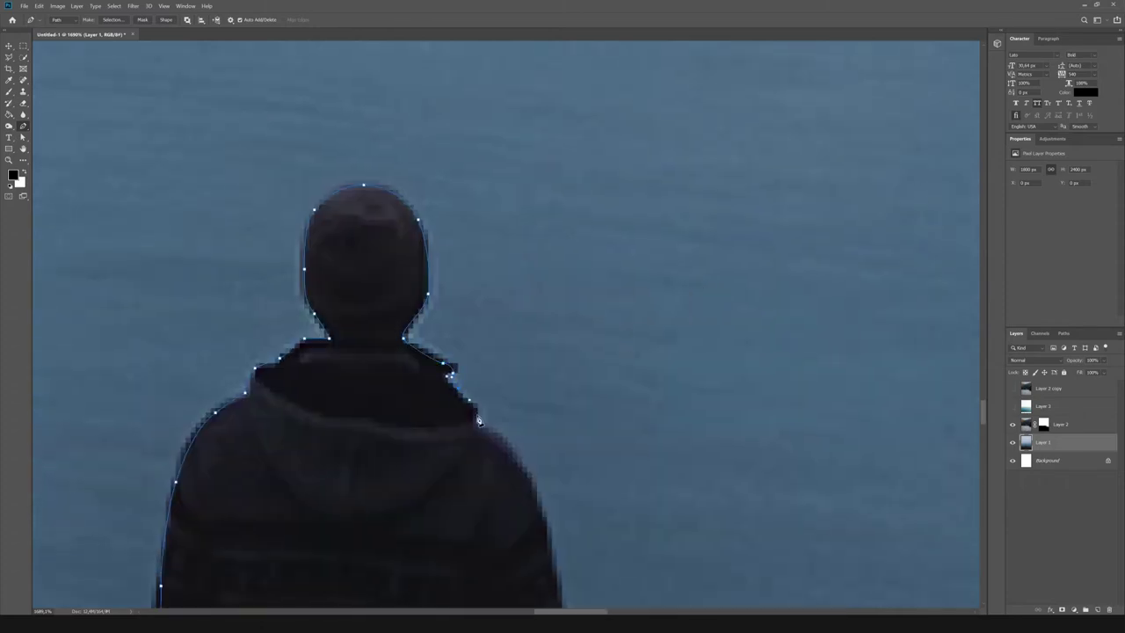
scroll(479, 420, down, 1)
scroll(552, 223, down, 5)
scroll(566, 307, down, 2)
click(564, 265)
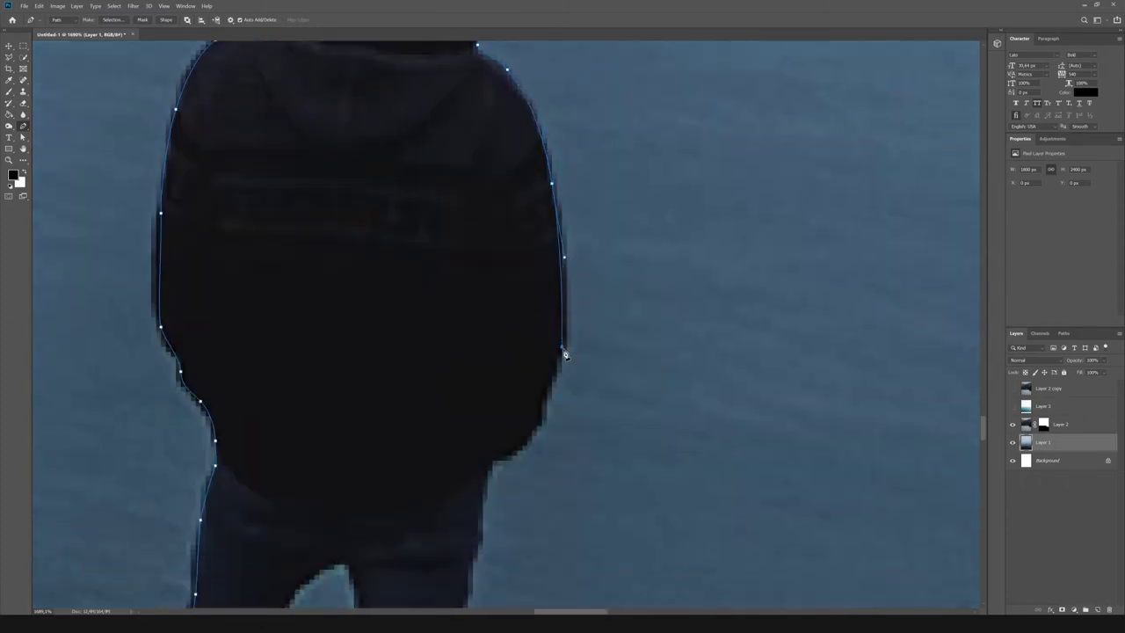
click(559, 302)
click(493, 398)
scroll(490, 394, down, 3)
click(477, 316)
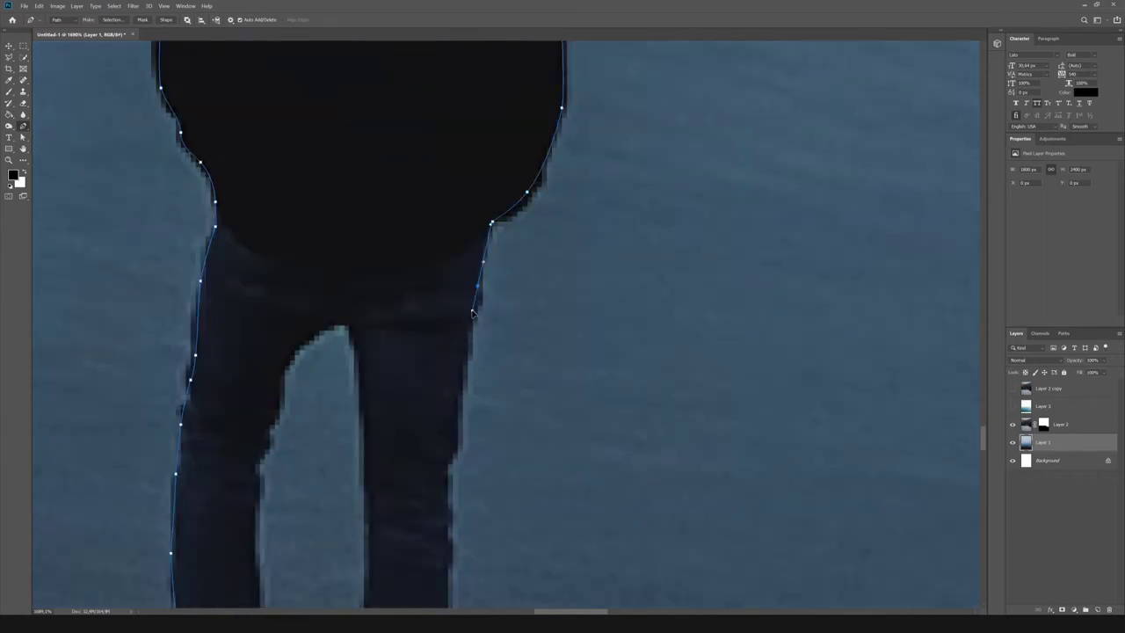
click(472, 347)
scroll(472, 347, down, 4)
click(457, 233)
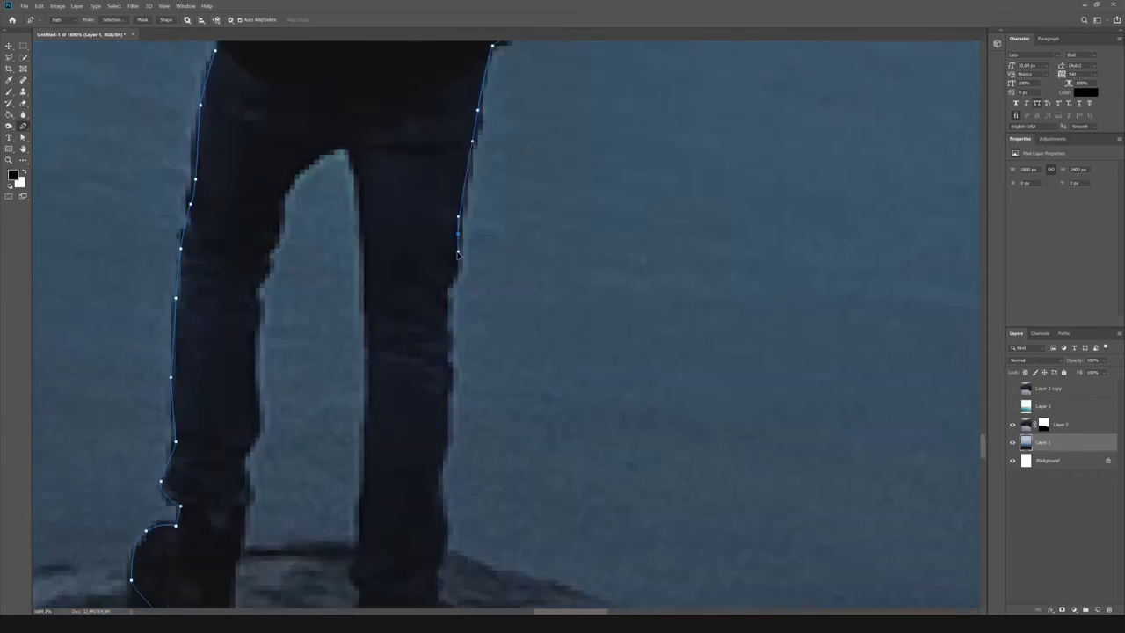
Carry the pen path down the right leg and around both boots.
scroll(450, 327, down, 1)
click(452, 303)
click(447, 344)
scroll(447, 344, down, 1)
click(446, 355)
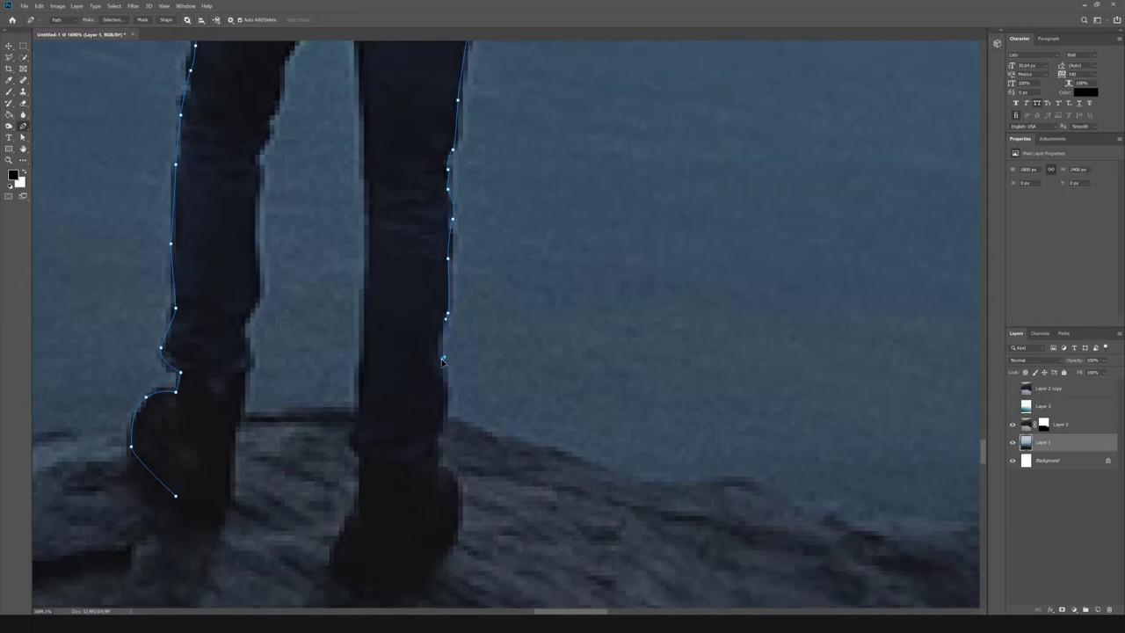
click(442, 351)
click(457, 439)
scroll(418, 470, down, 1)
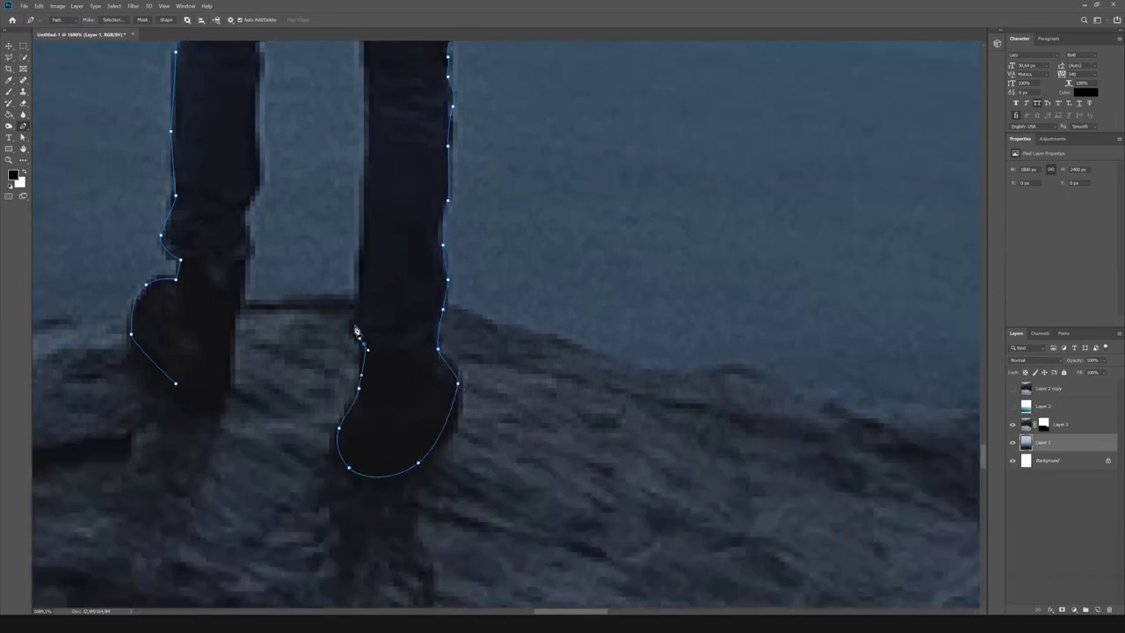
scroll(379, 380, up, 5)
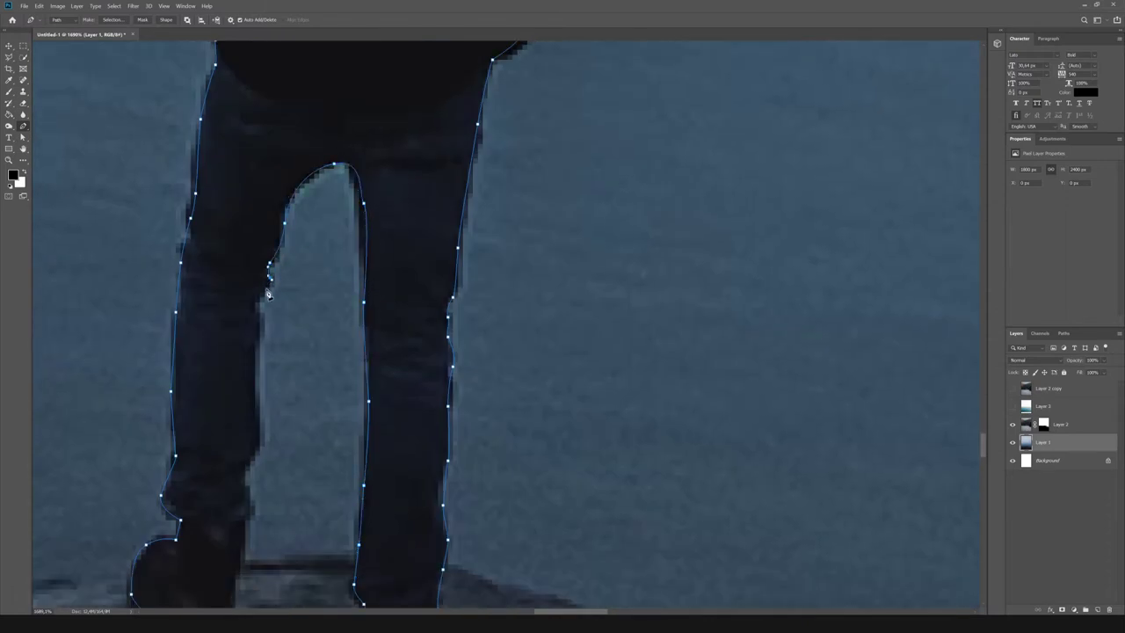
scroll(257, 345, down, 4)
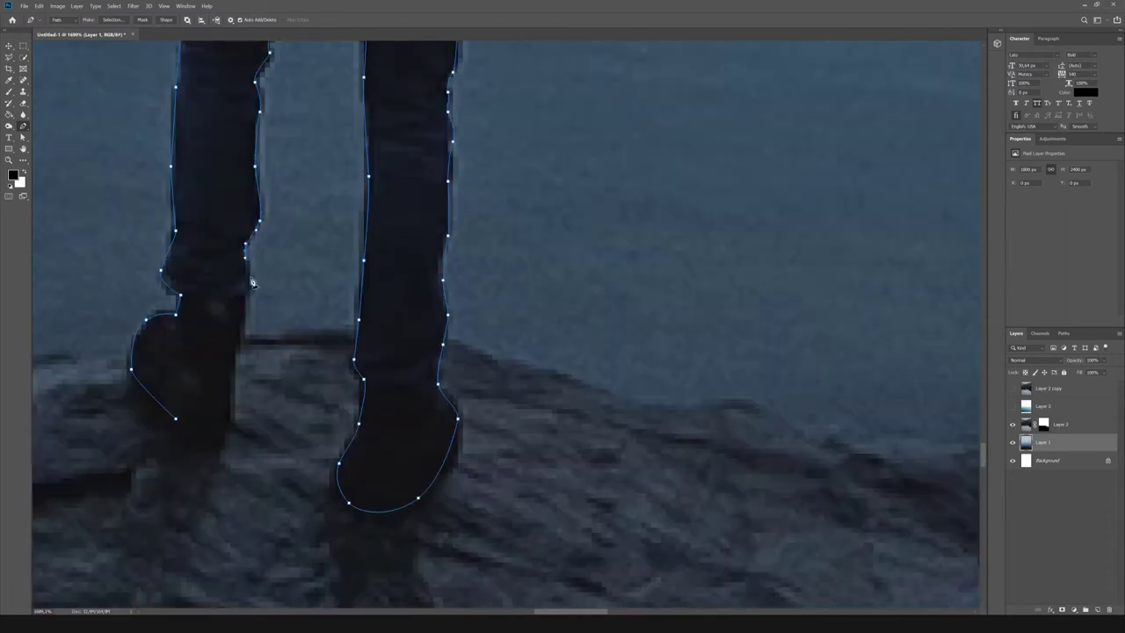
click(250, 282)
scroll(239, 329, down, 1)
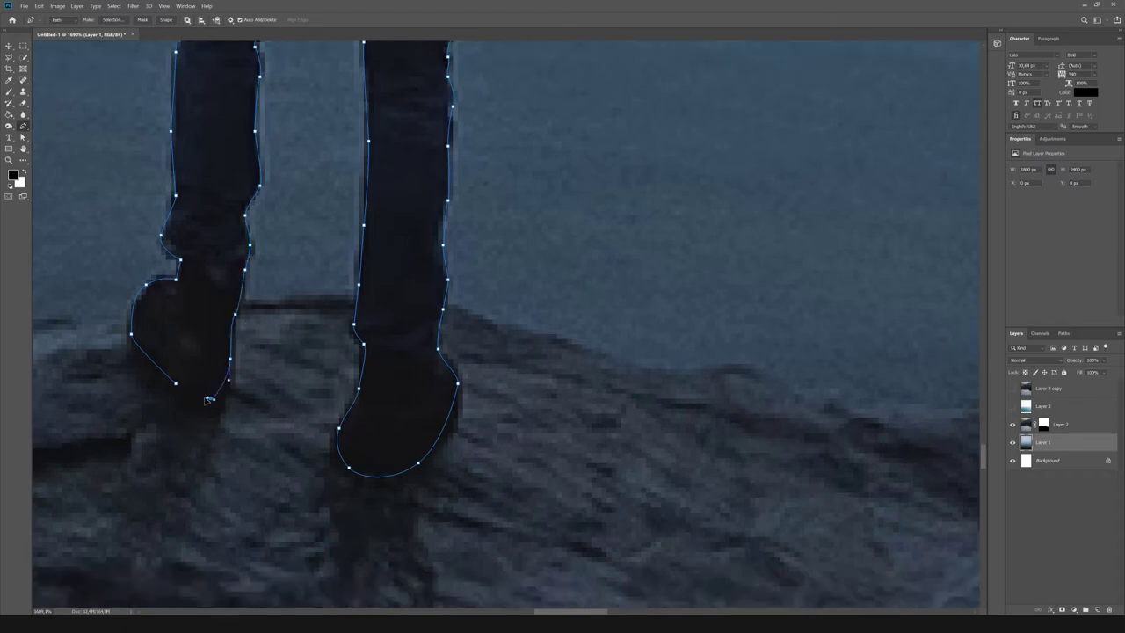
Close the path, make it a selection, and mask the lake layer to isolate the man.
click(176, 387)
key(ctrl+0)
right_click(500, 218)
click(548, 261)
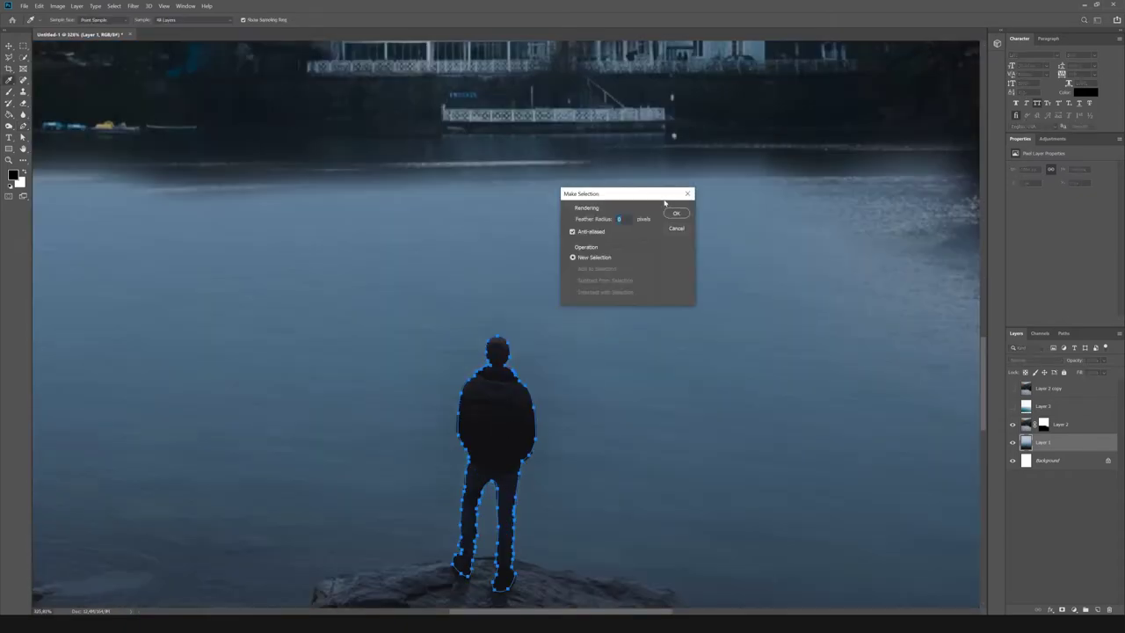
key(Return)
click(1062, 609)
Duplicate the layer, delete the copy's mask, and spot-heal the man off the rock.
key(ctrl+j)
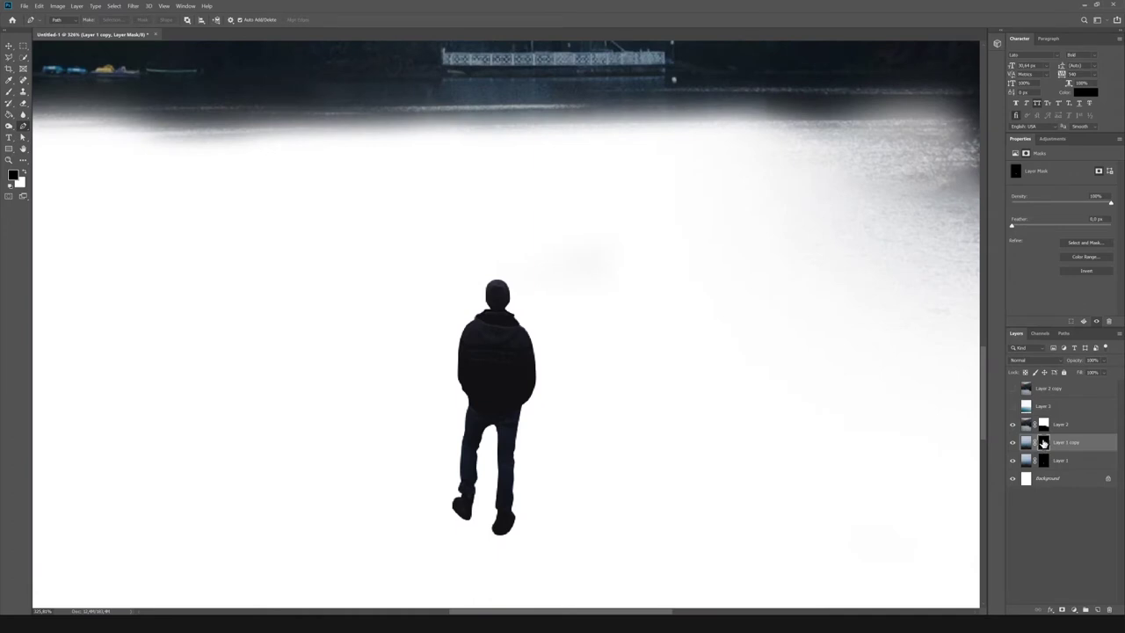
drag(1044, 442, 1109, 609)
key(j)
mouse_move(497, 282)
mouse_down()
mouse_move(488, 431)
mouse_move(527, 492)
mouse_move(472, 390)
mouse_up()
key(ctrl+z)
scroll(469, 363, down, 2)
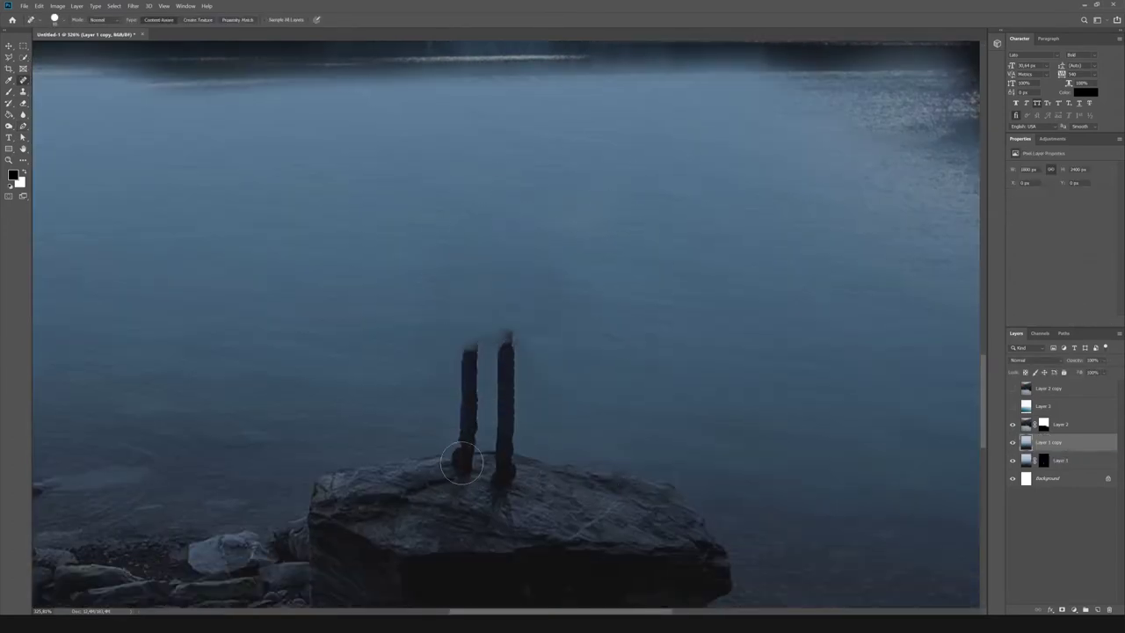
mouse_move(462, 463)
mouse_down()
mouse_move(469, 348)
mouse_move(497, 475)
mouse_up()
scroll(413, 598, up, 2)
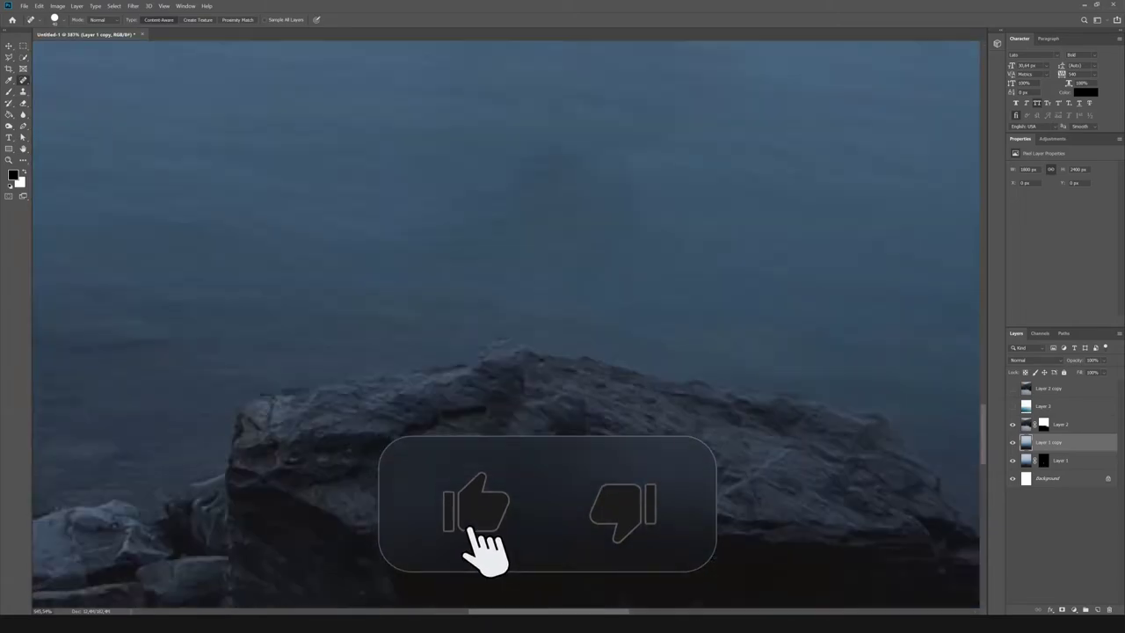
scroll(537, 304, up, 1)
Clone rock texture and move the masked man layer above the healed copy.
key(s)
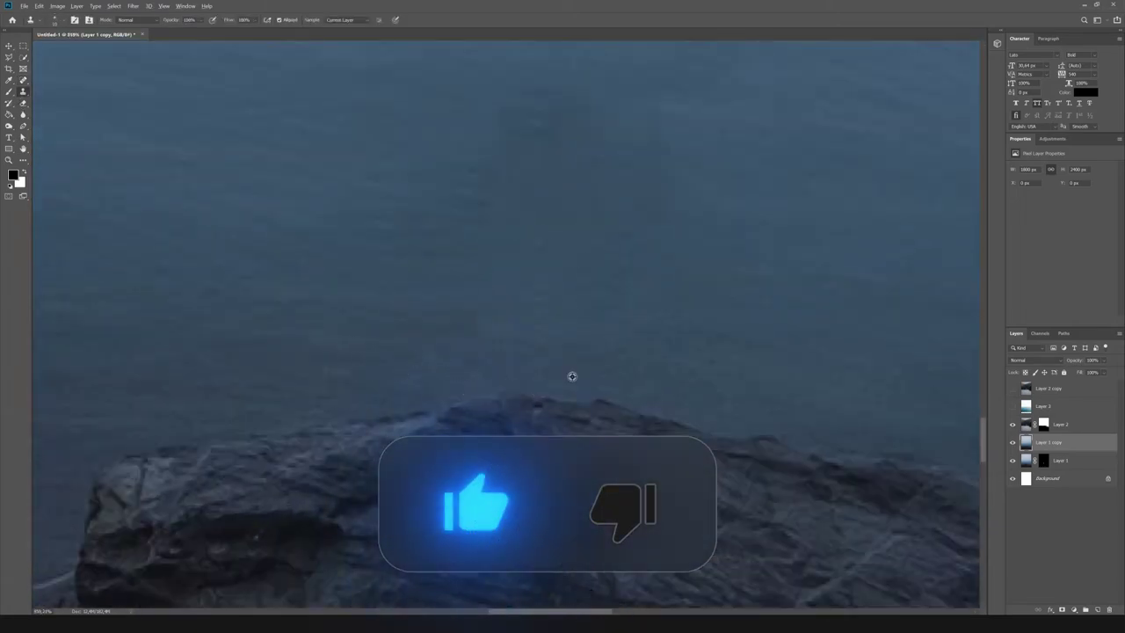
scroll(572, 376, down, 10)
drag(1070, 434, 1070, 444)
scroll(436, 538, up, 2)
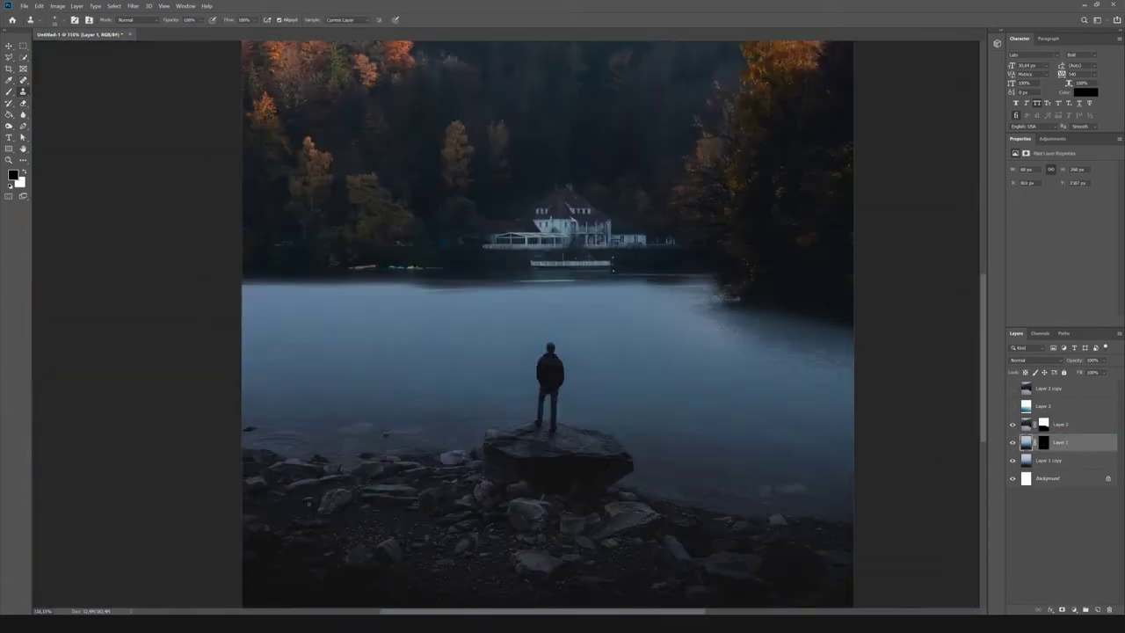
Show the ocean layer, set it to Soft Light at 50% below the man, and mask it.
click(1012, 406)
click(1046, 406)
click(1035, 361)
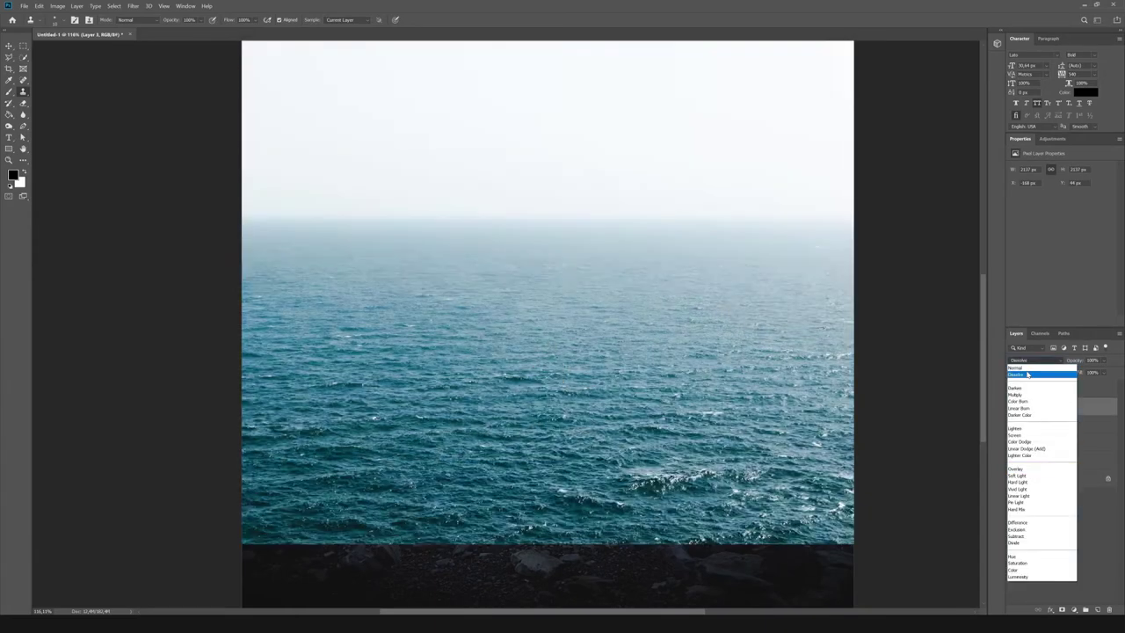
click(1037, 470)
drag(1099, 373, 1103, 375)
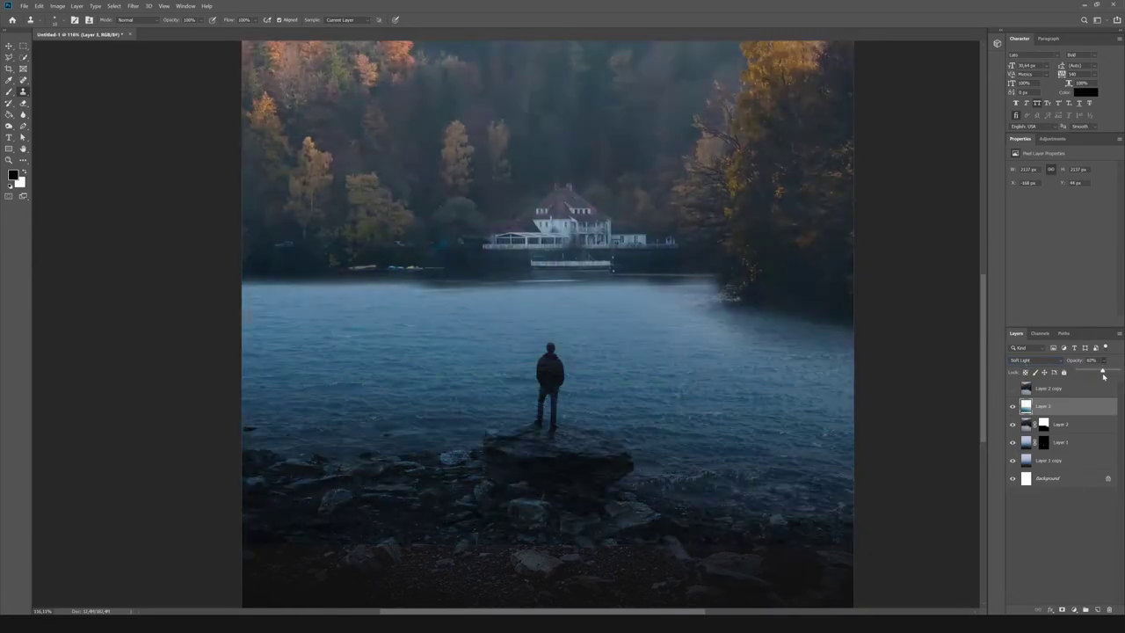
drag(1028, 407, 1058, 457)
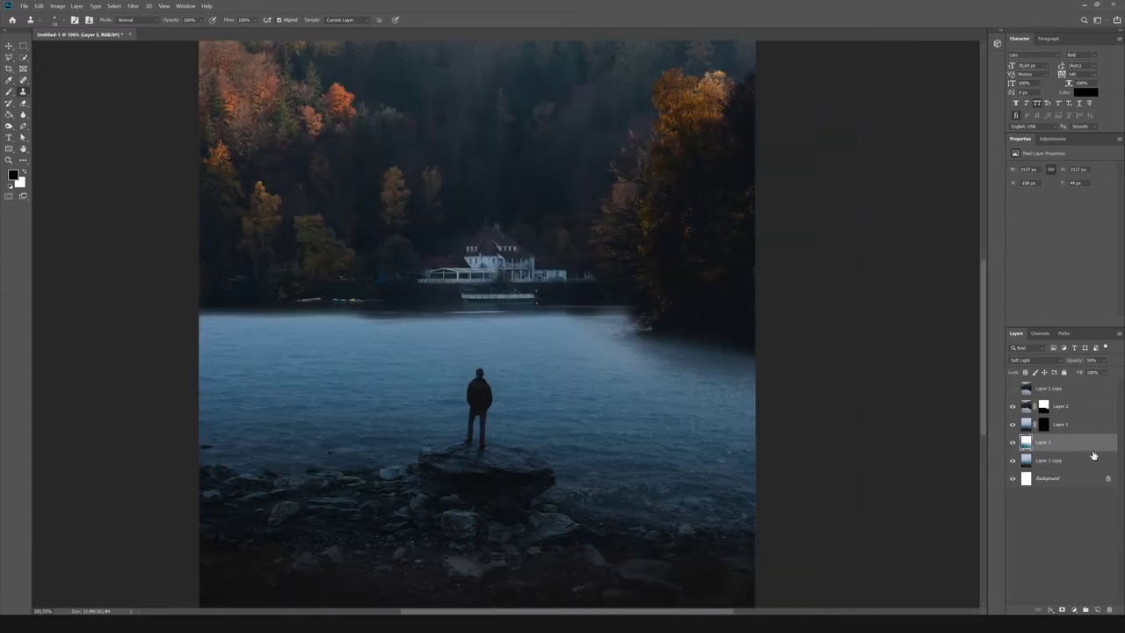
click(1061, 609)
key(b)
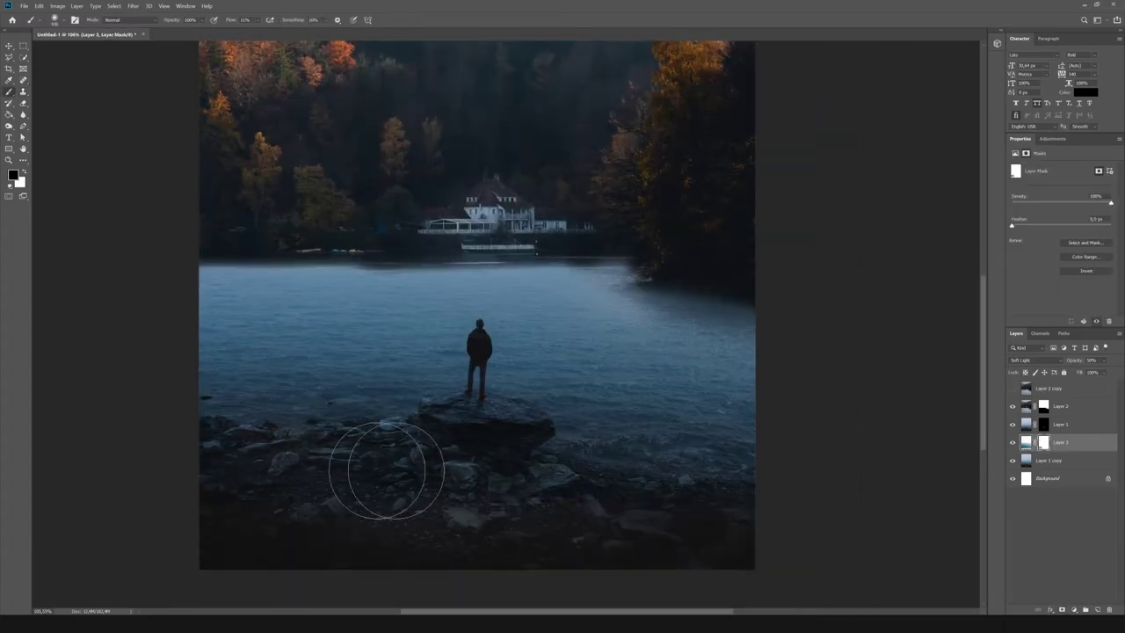
click(1026, 442)
Desaturate the ocean texture with Hue/Saturation at −76 and view the whole image.
click(57, 6)
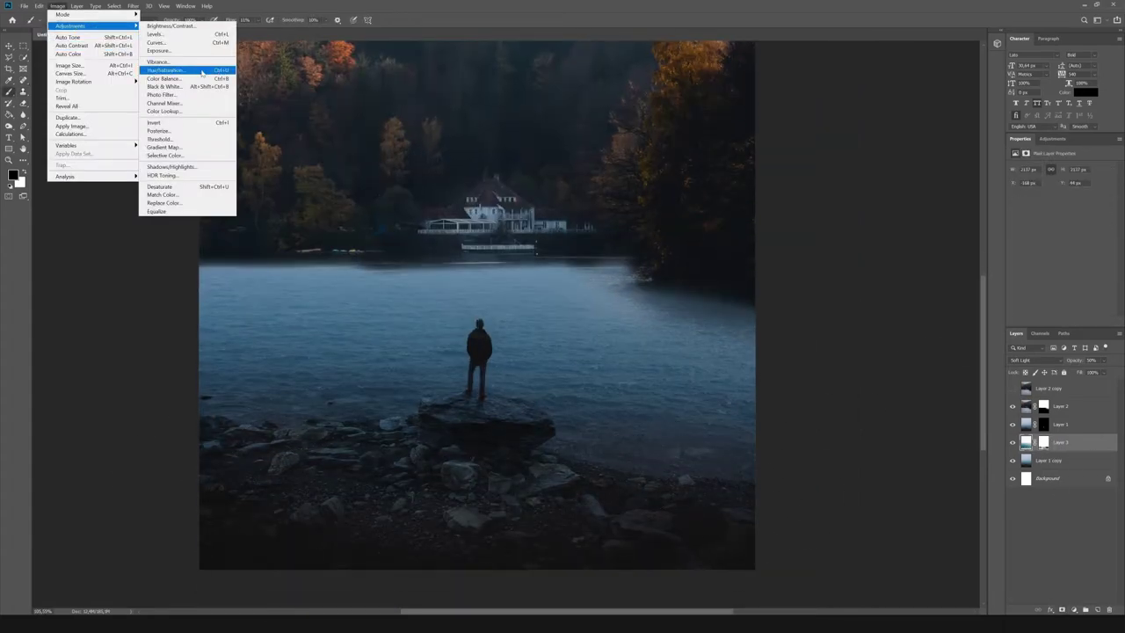
click(167, 68)
drag(896, 372, 865, 375)
click(994, 306)
scroll(466, 440, up, 3)
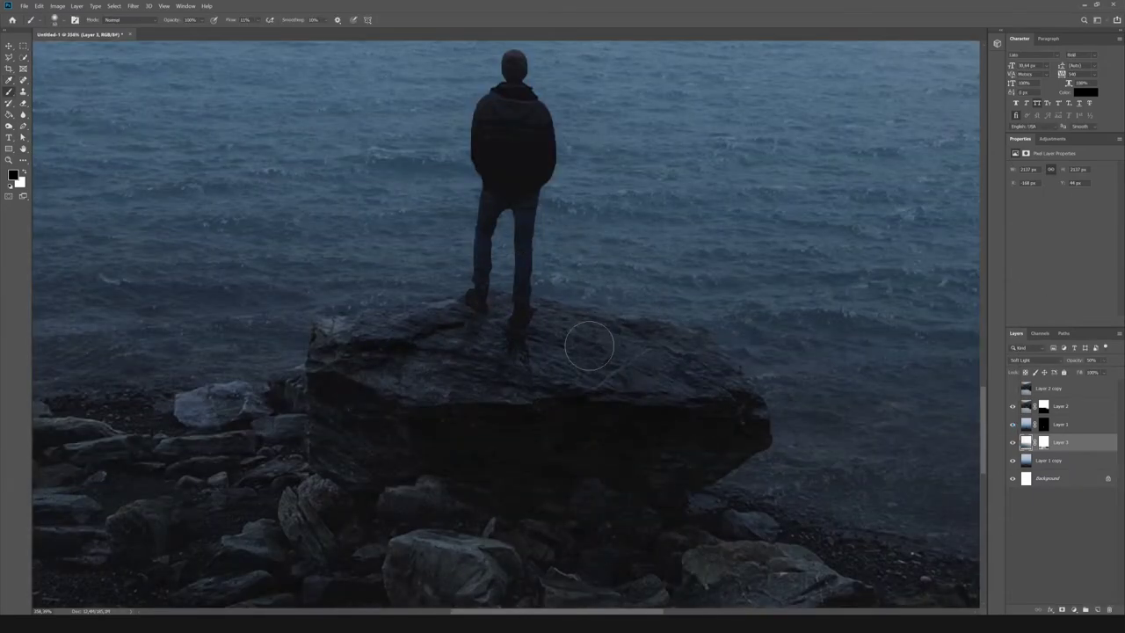
key(ctrl+0)
key(ctrl+minus)
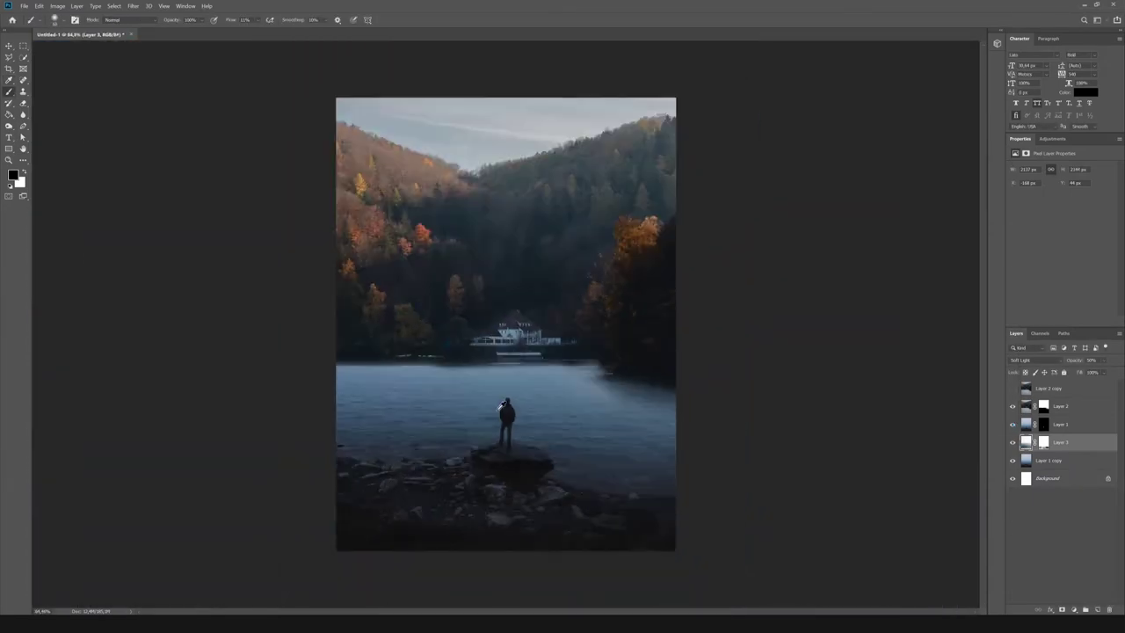
key(ctrl+plus)
key(ctrl+minus)
Add a Hue/Saturation adjustment above Layer 1 with Lightness dragged far down.
click(1076, 461)
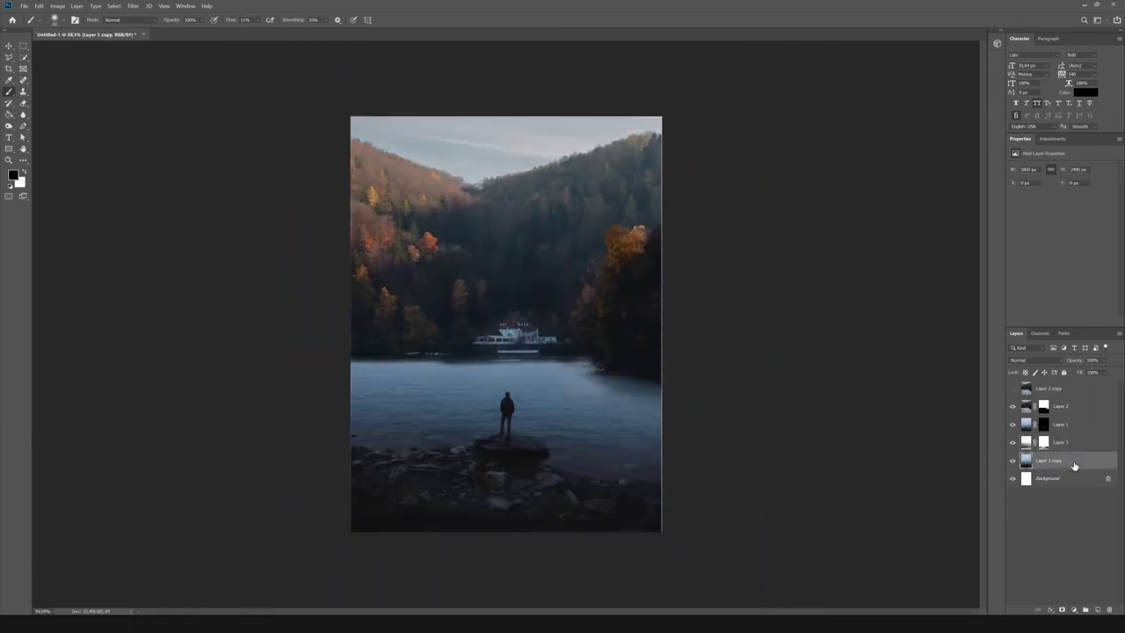
click(1046, 139)
click(1091, 429)
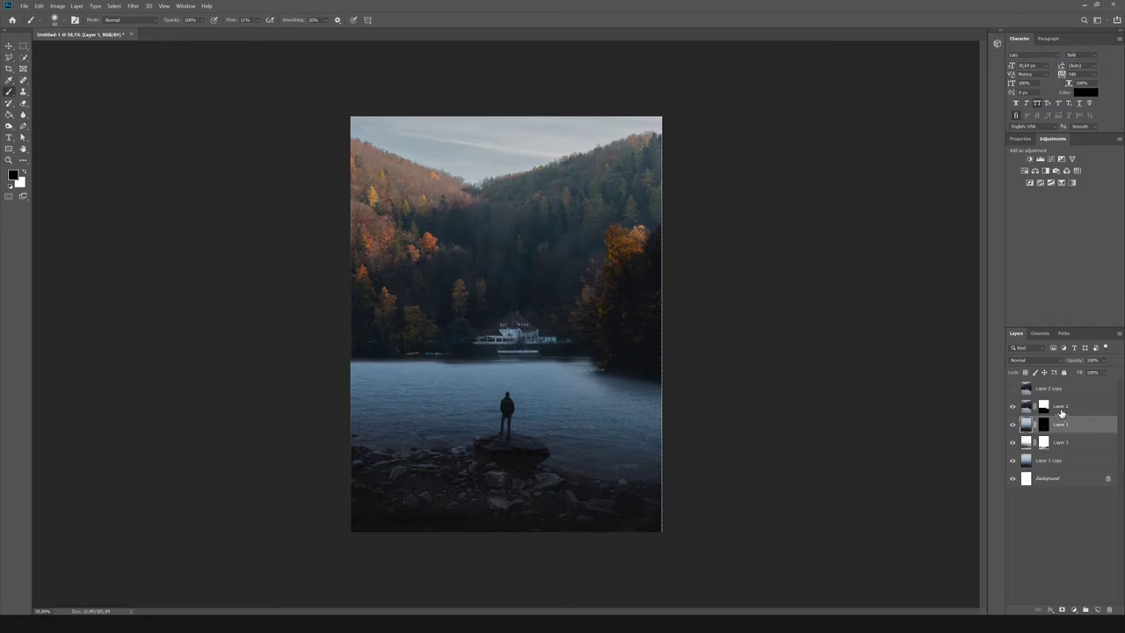
click(1024, 170)
drag(1061, 233, 1022, 237)
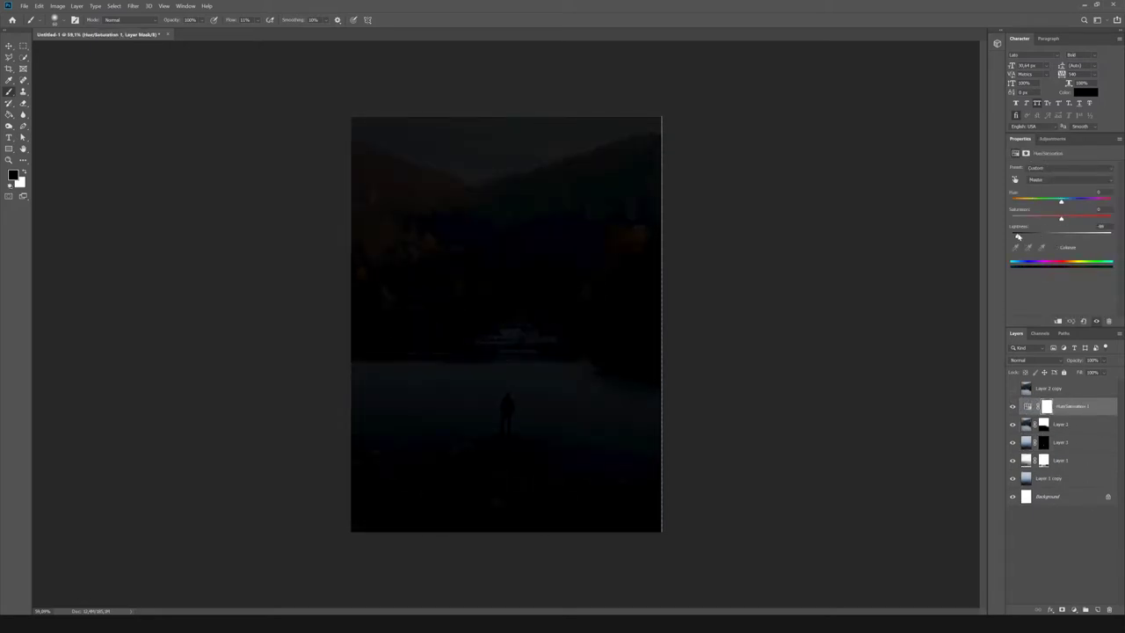
Hide the adjustment, duplicate Layer 2 as masked Layer 2 copy 2, and select Layer 3.
click(1011, 406)
click(1064, 424)
key(ctrl+j)
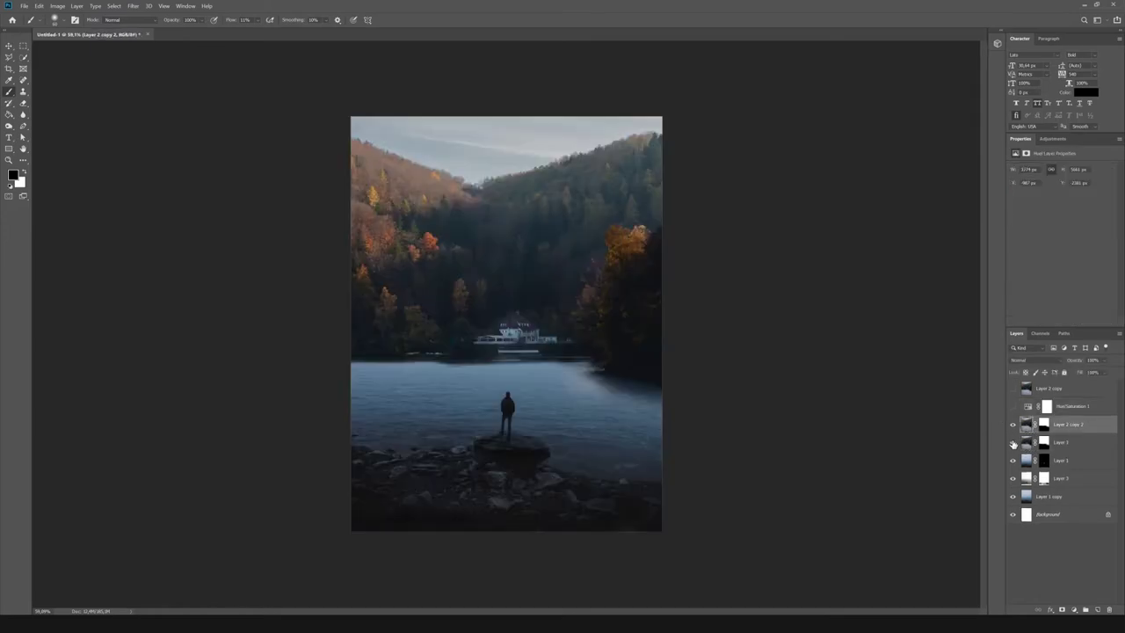
click(1041, 424)
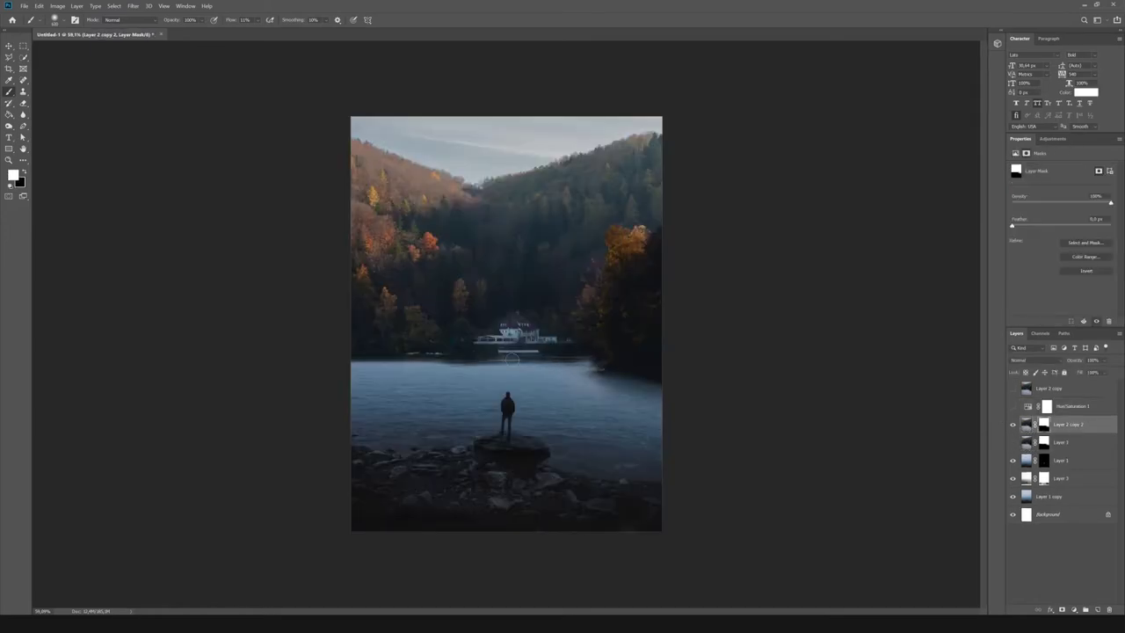
click(1061, 459)
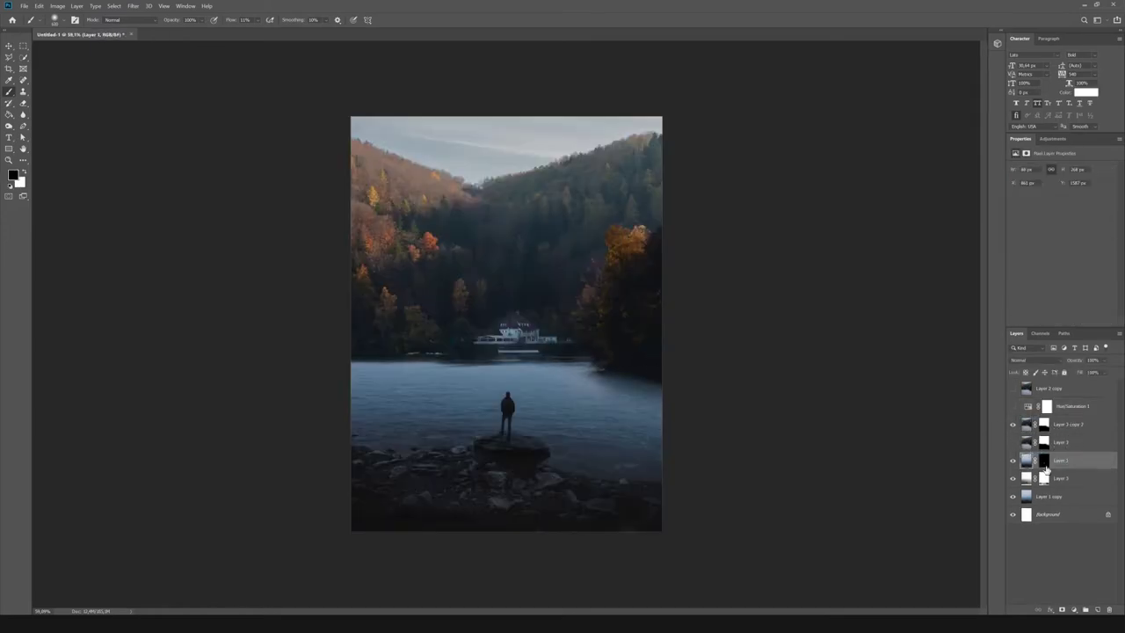
click(1060, 478)
key(t)
key(ctrl+t)
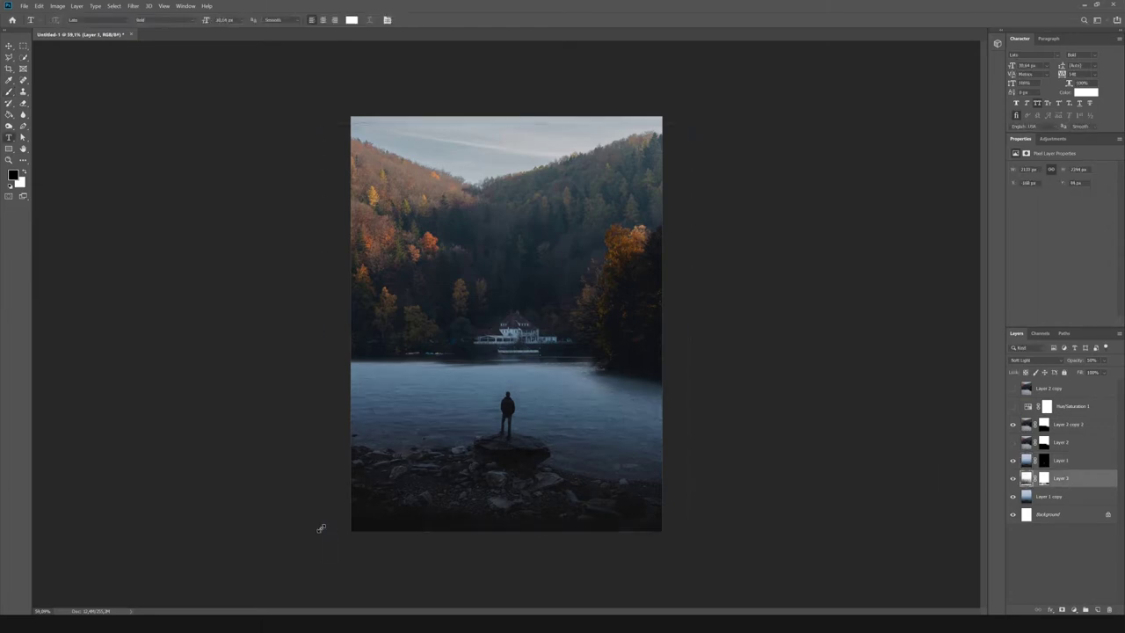
Pull Layer 3's bottom edge up to the shoreline rocks and brush its mask around the man.
drag(320, 529, 683, 489)
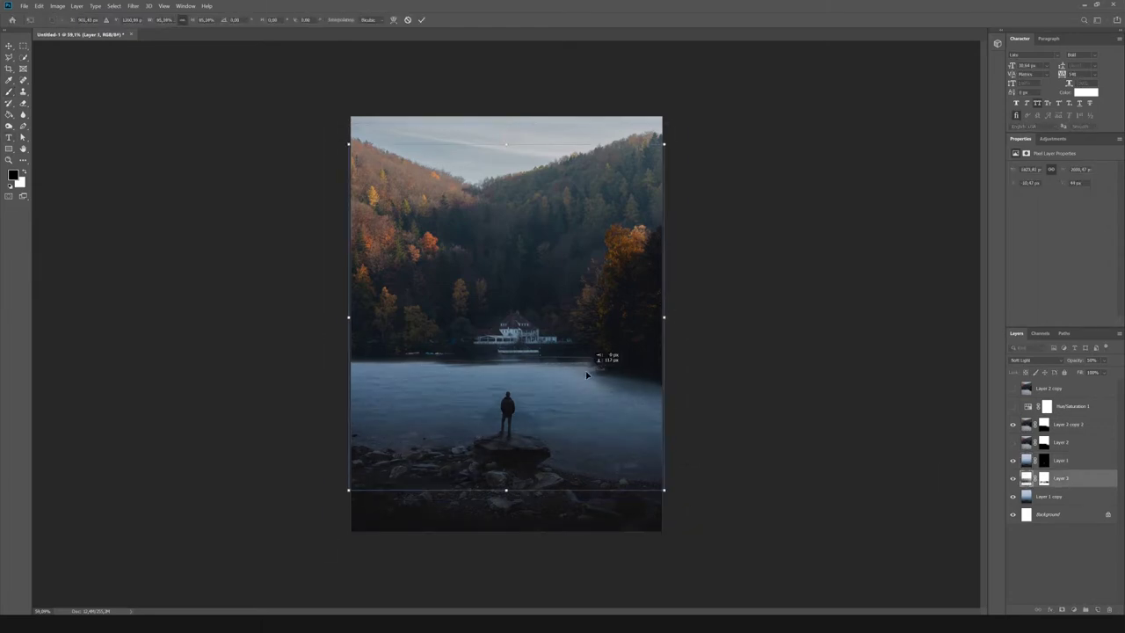
key(Return)
key(b)
key(ctrl+backslash)
key(x)
key(ctrl+1)
key(x)
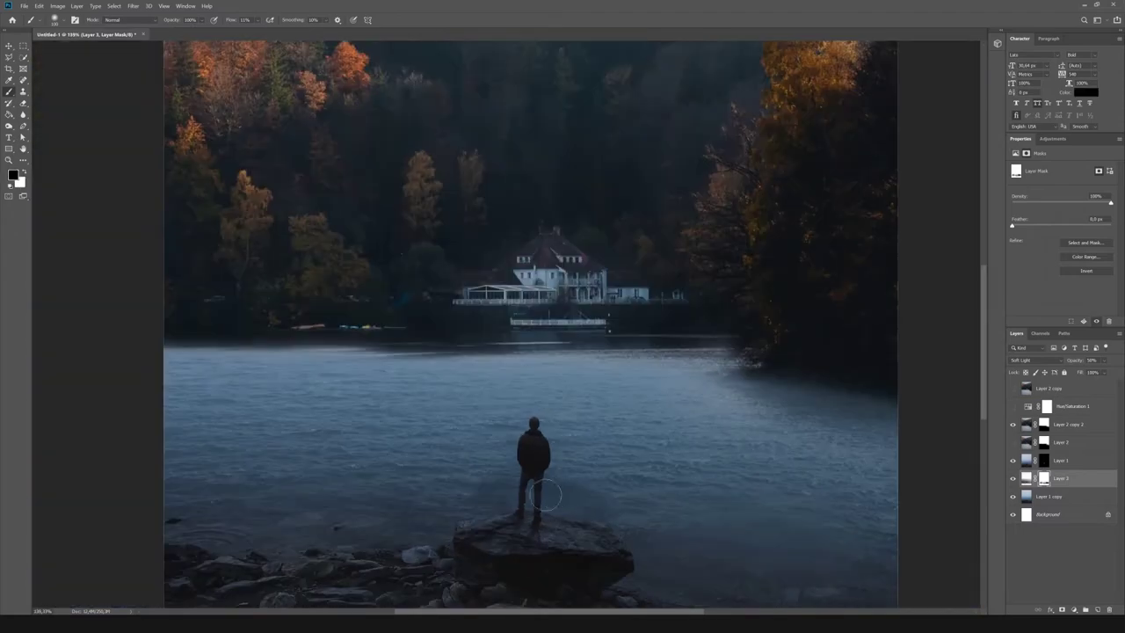
key(ctrl+0)
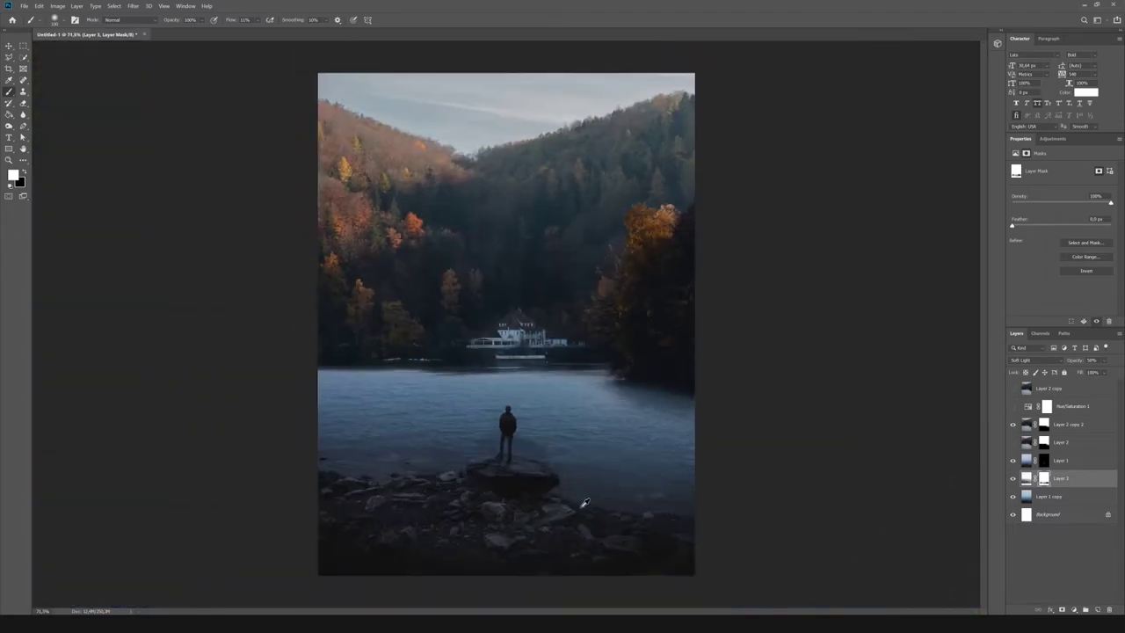
click(1064, 423)
Remove the new copy's mask and convert it to Black & White.
right_click(1063, 423)
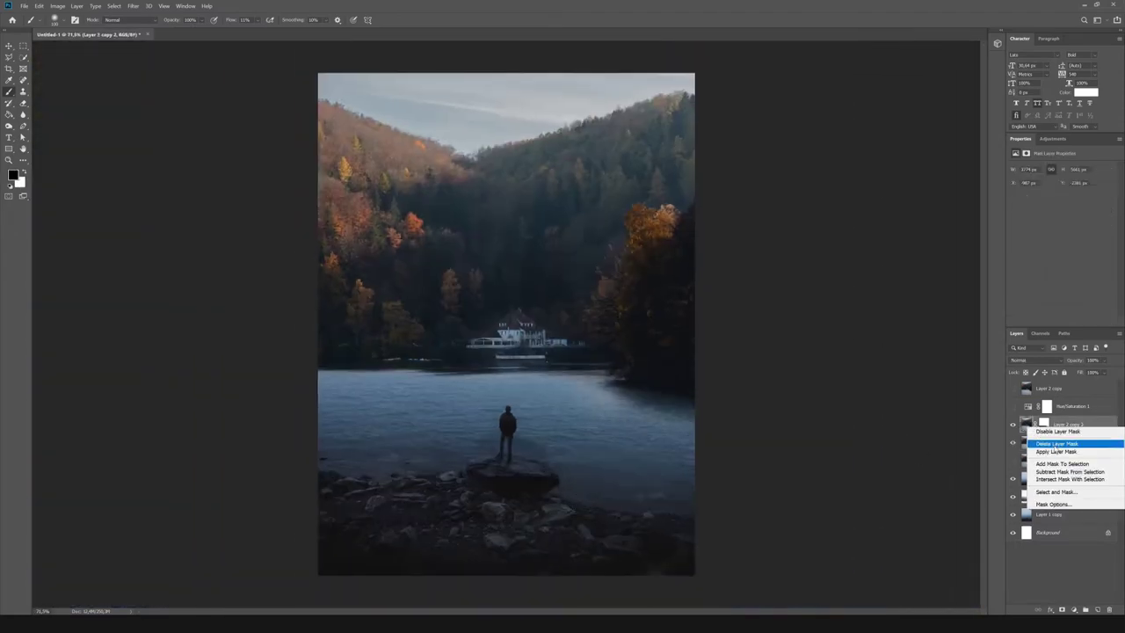
click(1054, 440)
click(57, 6)
click(163, 69)
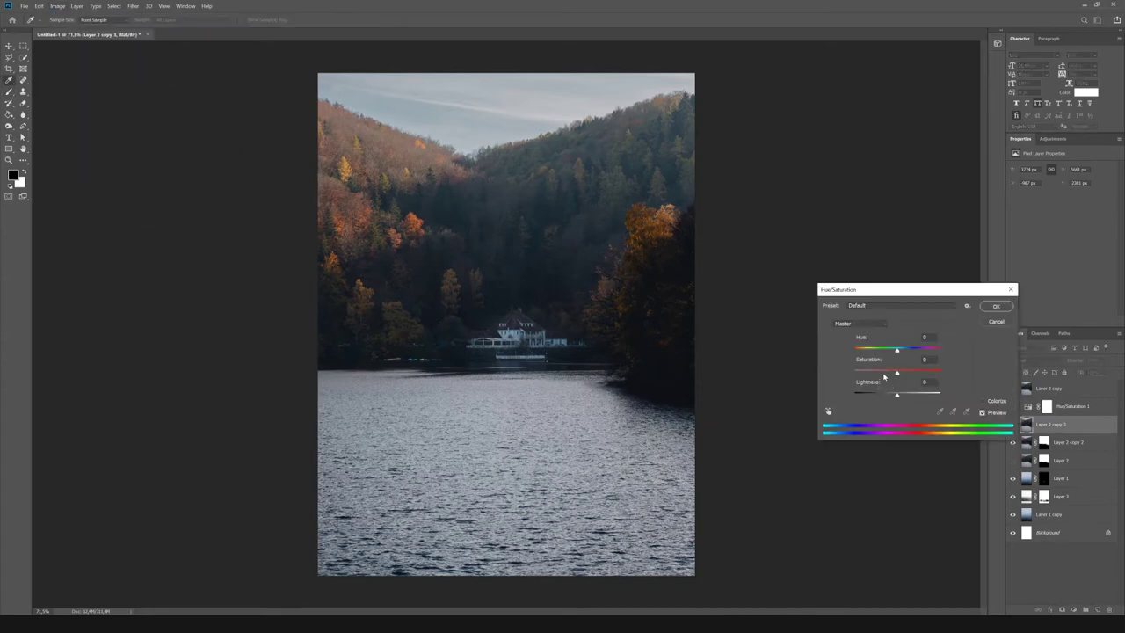
click(996, 321)
click(57, 6)
click(164, 87)
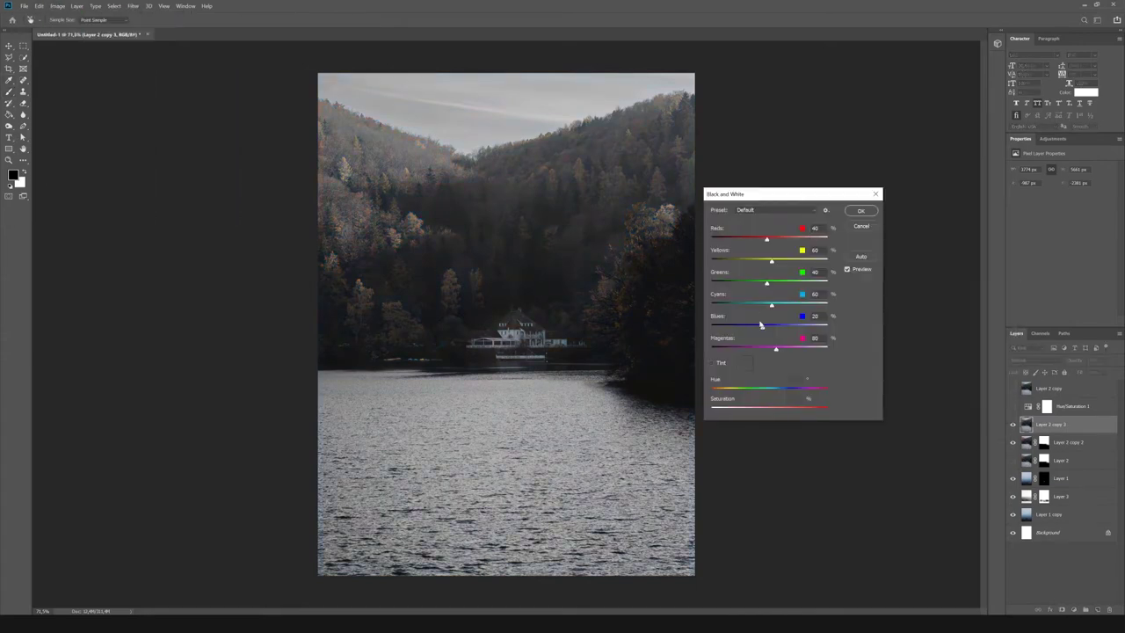
drag(771, 305, 811, 304)
click(861, 211)
Apply Levels with black input 140, leaving white sky, black hills and bright water.
click(57, 6)
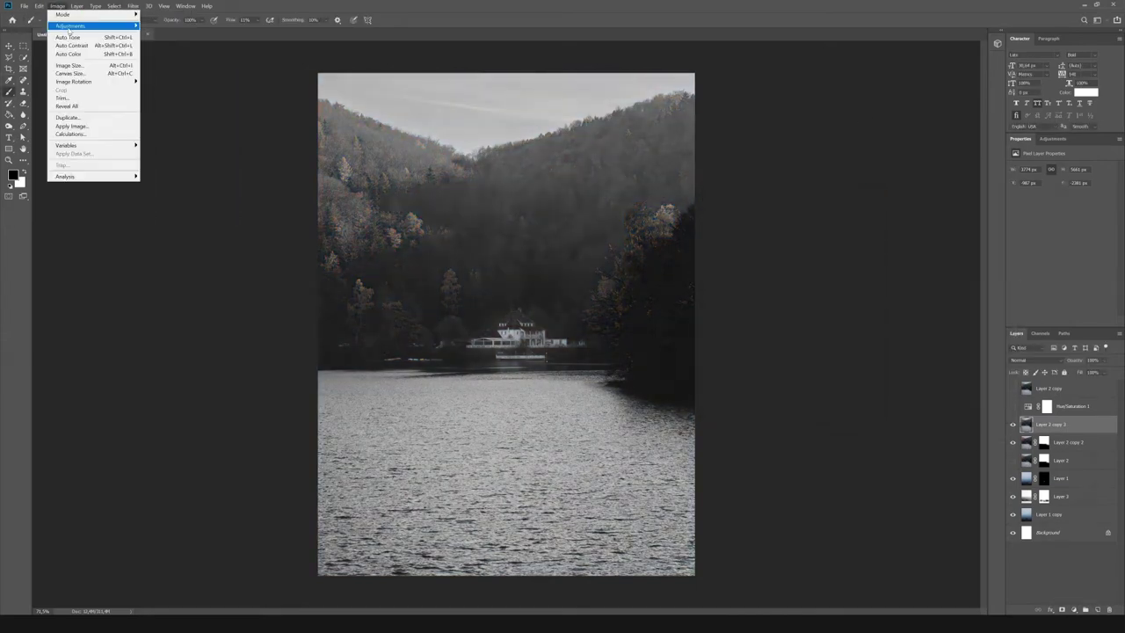
click(163, 35)
drag(868, 334, 940, 336)
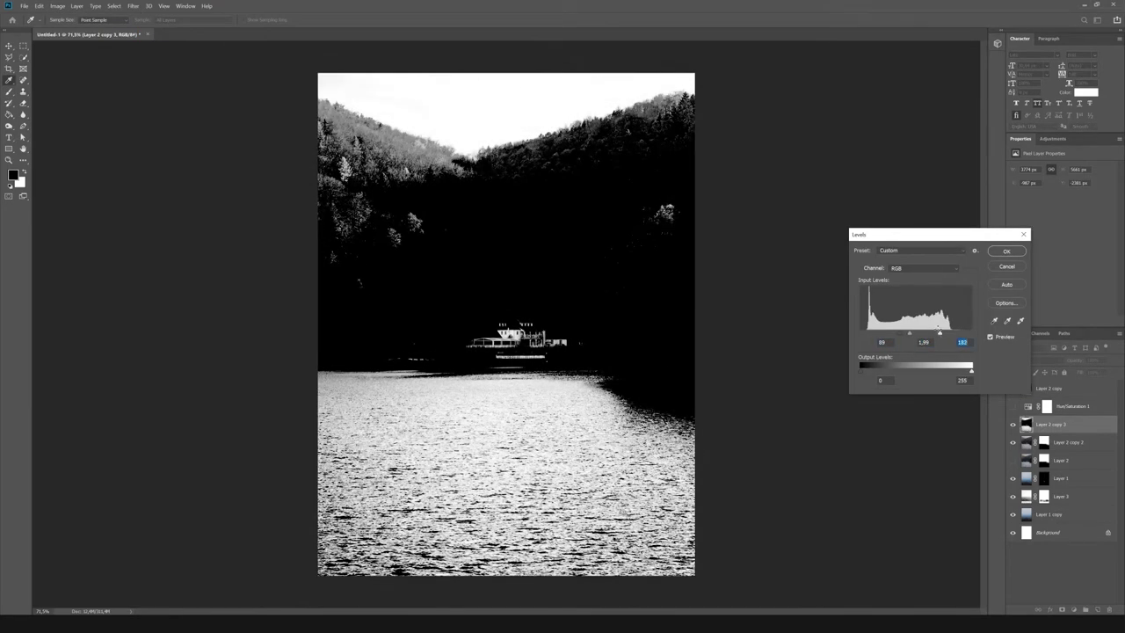
drag(905, 334, 925, 334)
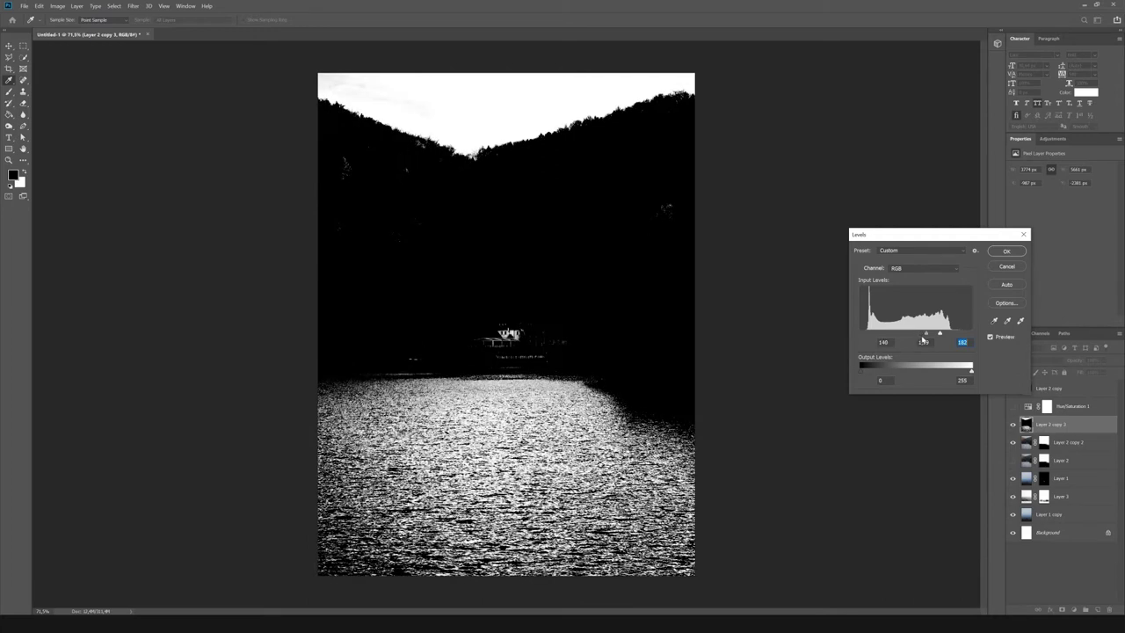
key(Return)
key(b)
key(x)
right_click(418, 82)
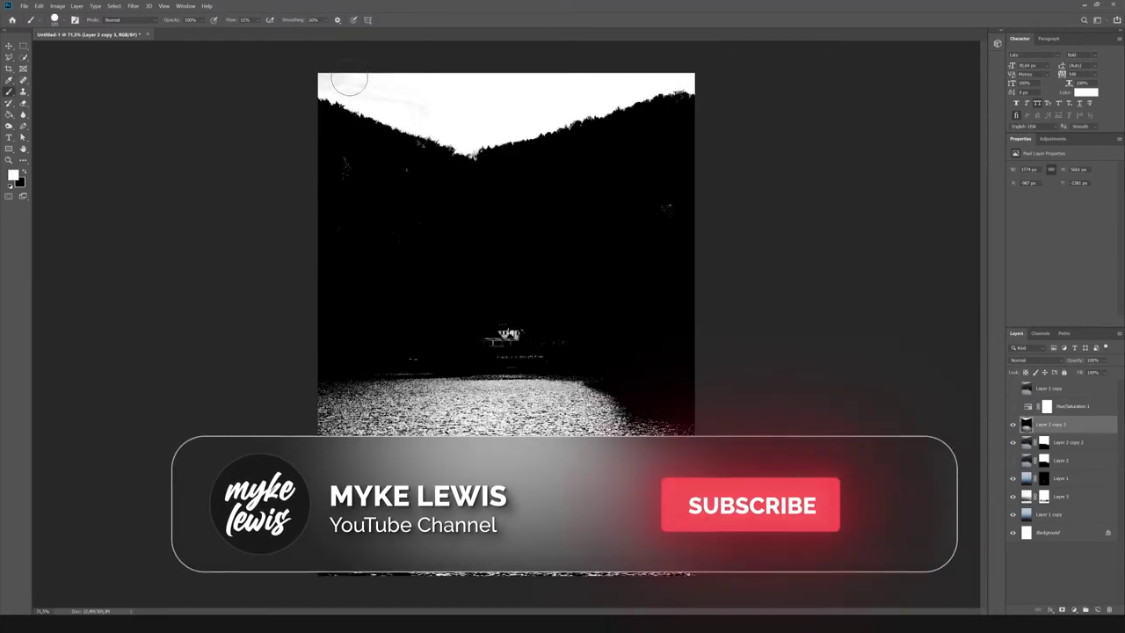
key(Escape)
Paint the water black with a large brush at 100% flow.
right_click(540, 230)
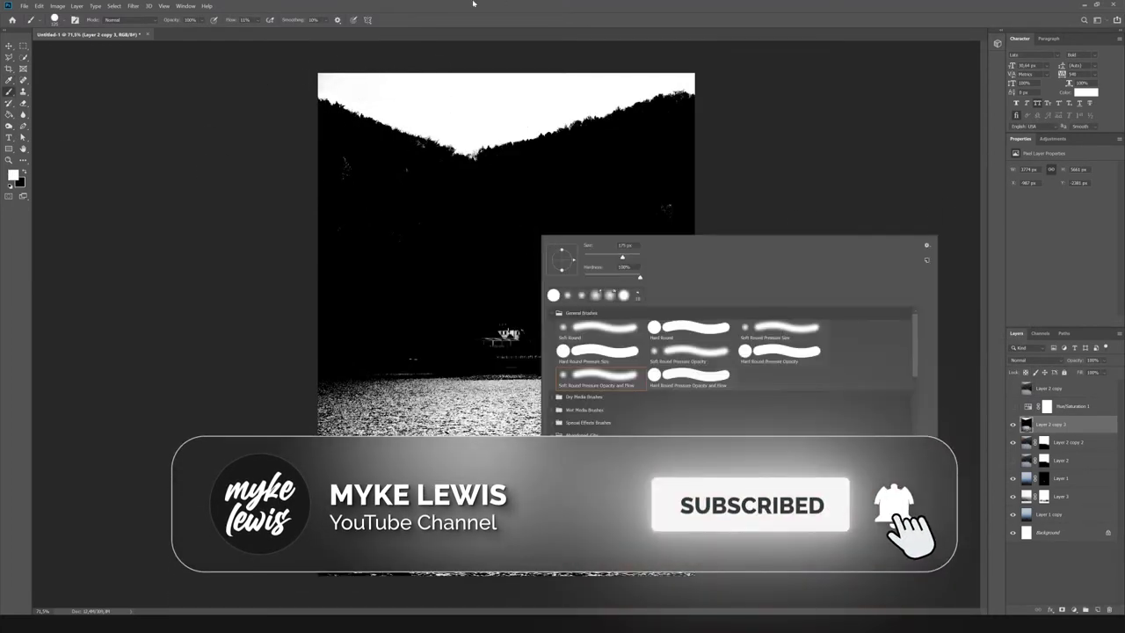
drag(255, 19, 344, 32)
key(x)
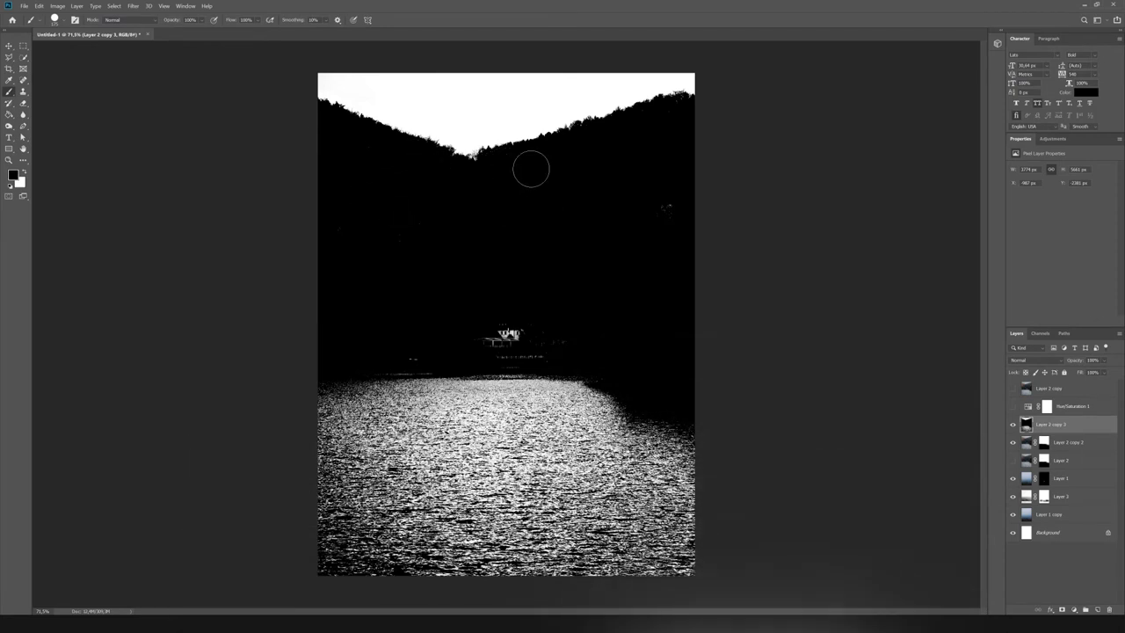
key(bracketright)
key(bracketright)
key(bracketright)
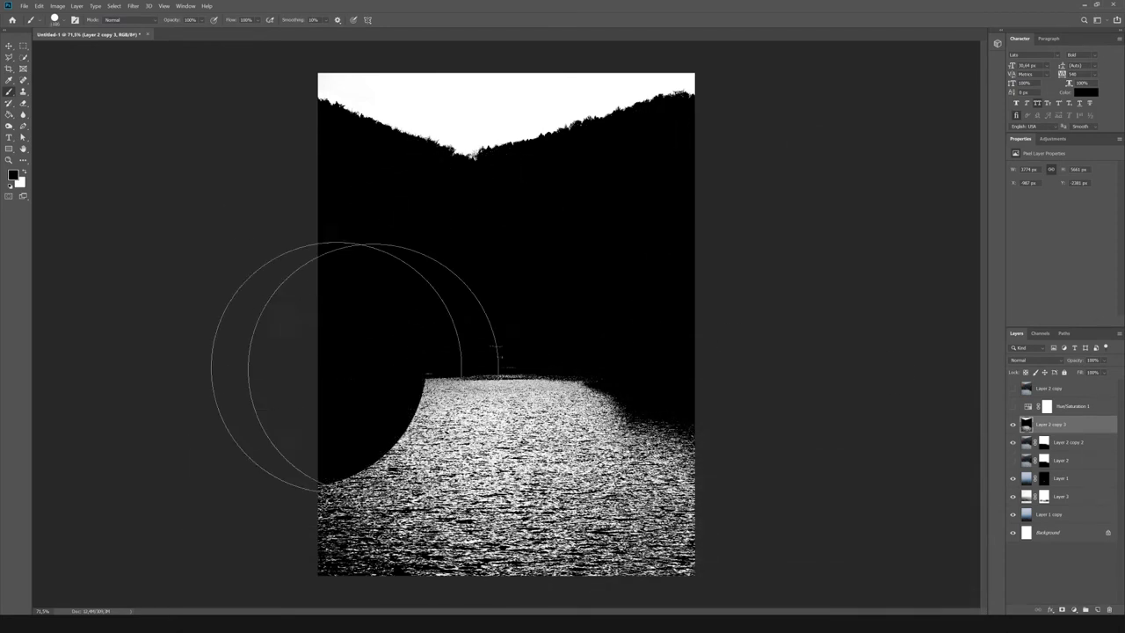
drag(314, 352, 764, 401)
Load the sky as a selection, hide Layer 2 copy 3, and mask Layer 2 copy 4.
key(ctrl+j)
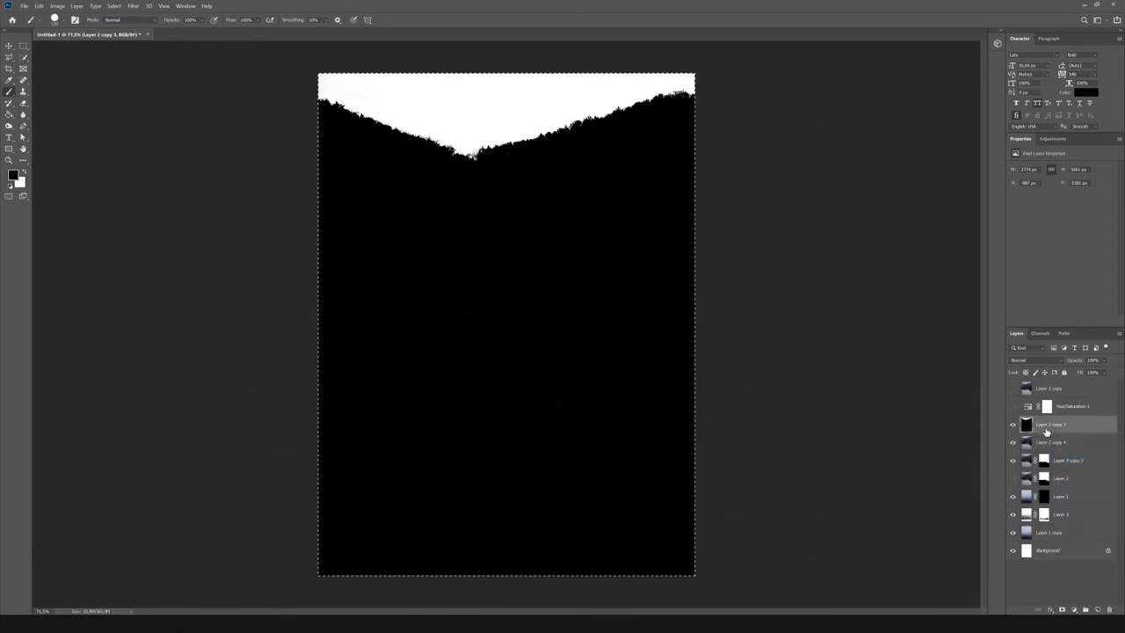
key(m)
click(1013, 424)
click(1061, 609)
alt+click(1044, 442)
Black out the sky with Saturation −100, Lightness −92, then darken Hue/Saturation 2's Lightness.
key(ctrl+i)
alt+click(1044, 442)
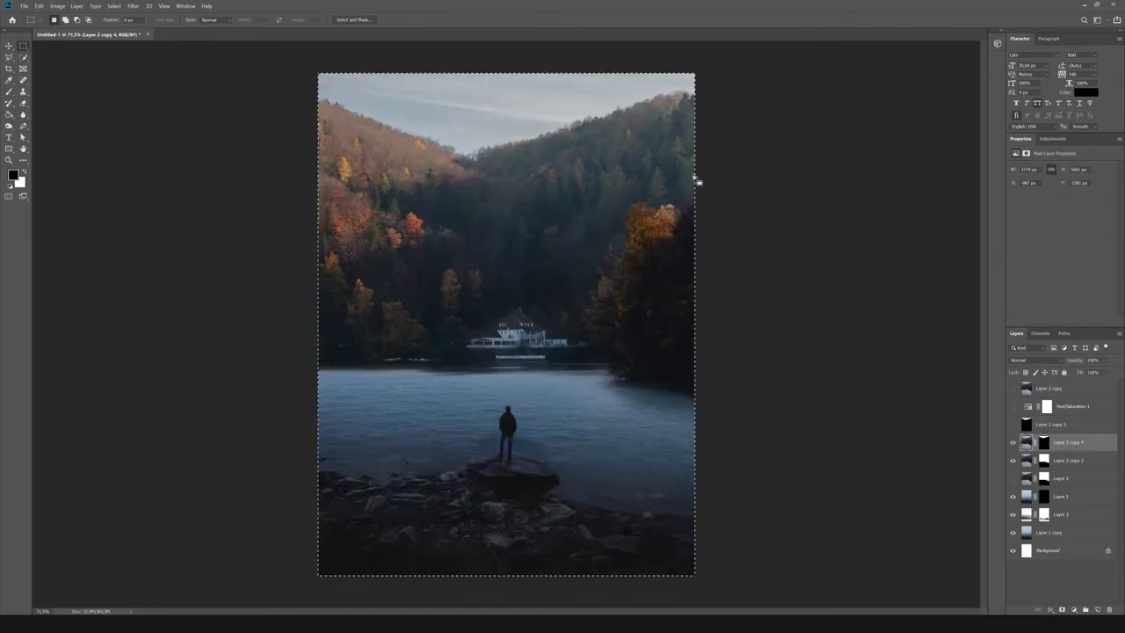
click(1027, 443)
click(57, 5)
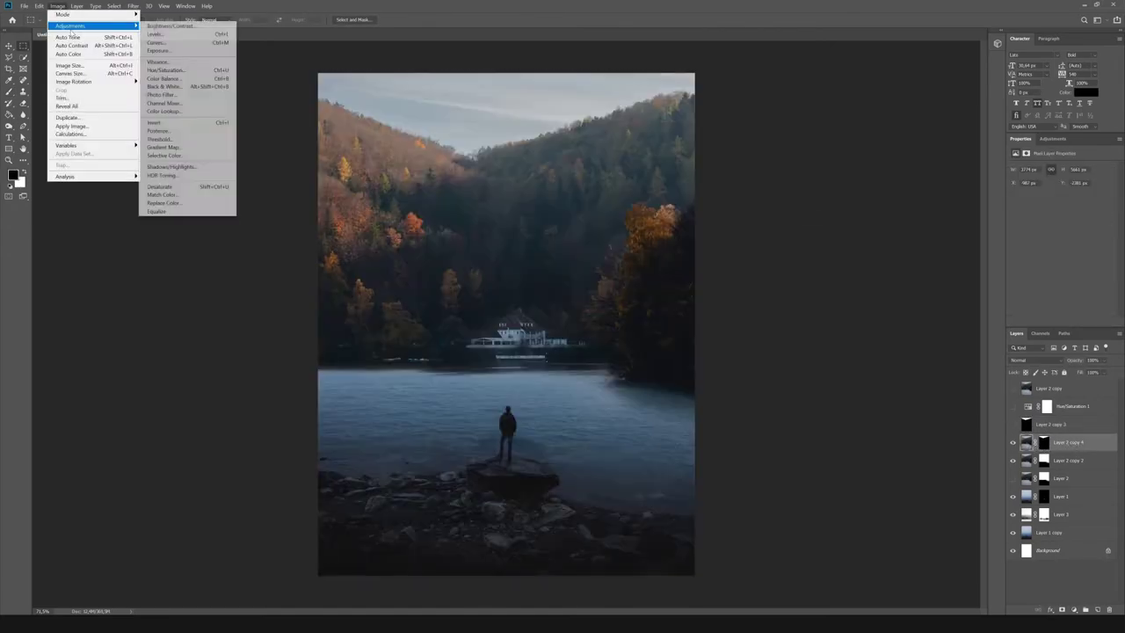
click(171, 78)
drag(873, 399, 859, 396)
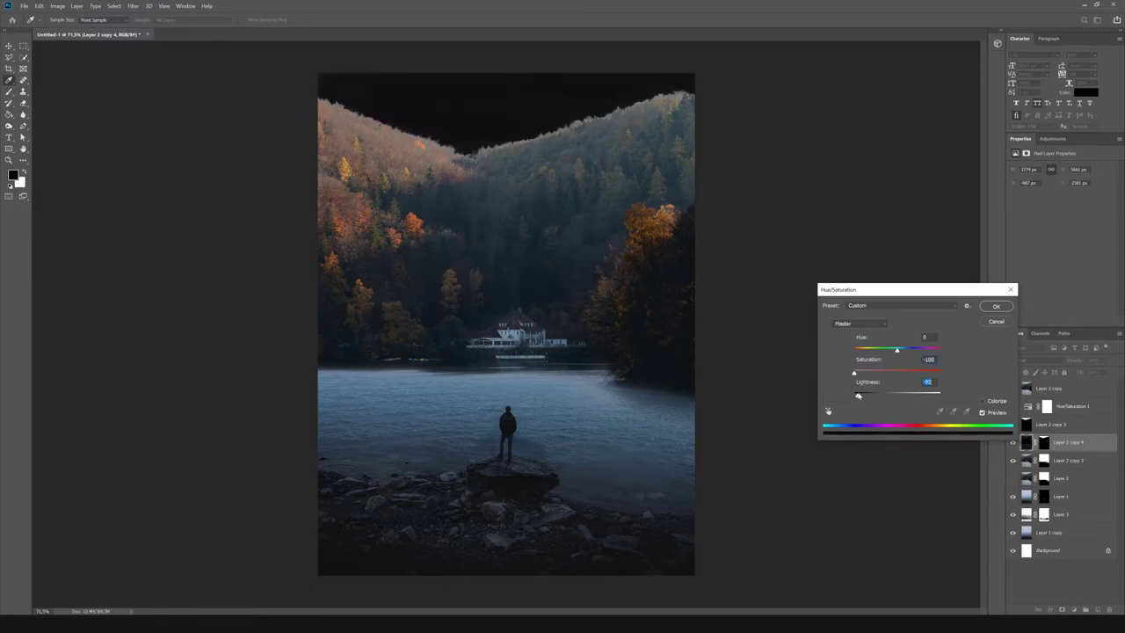
key(Escape)
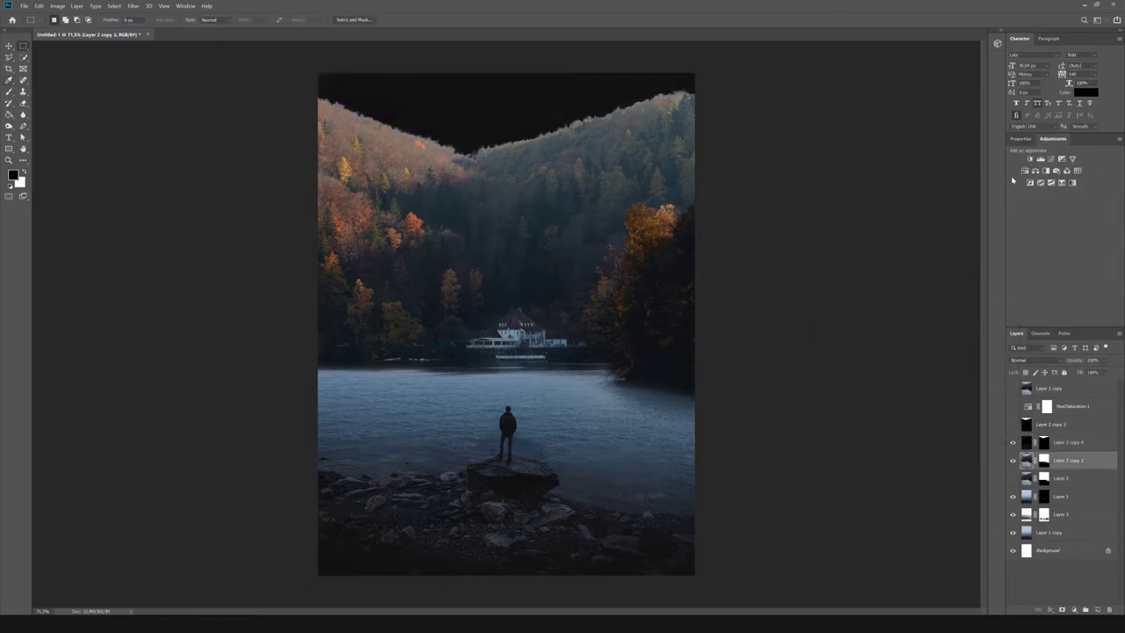
drag(1062, 234, 1019, 237)
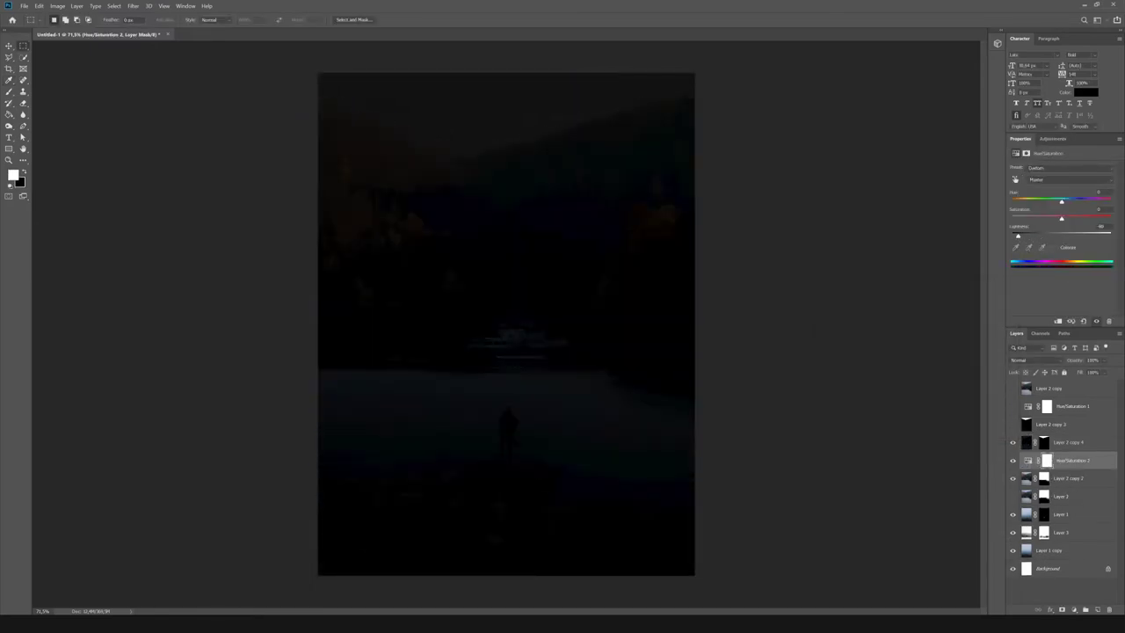
Duplicate the jellyfish Layer 5 twice into Screen-mode copies.
click(1046, 459)
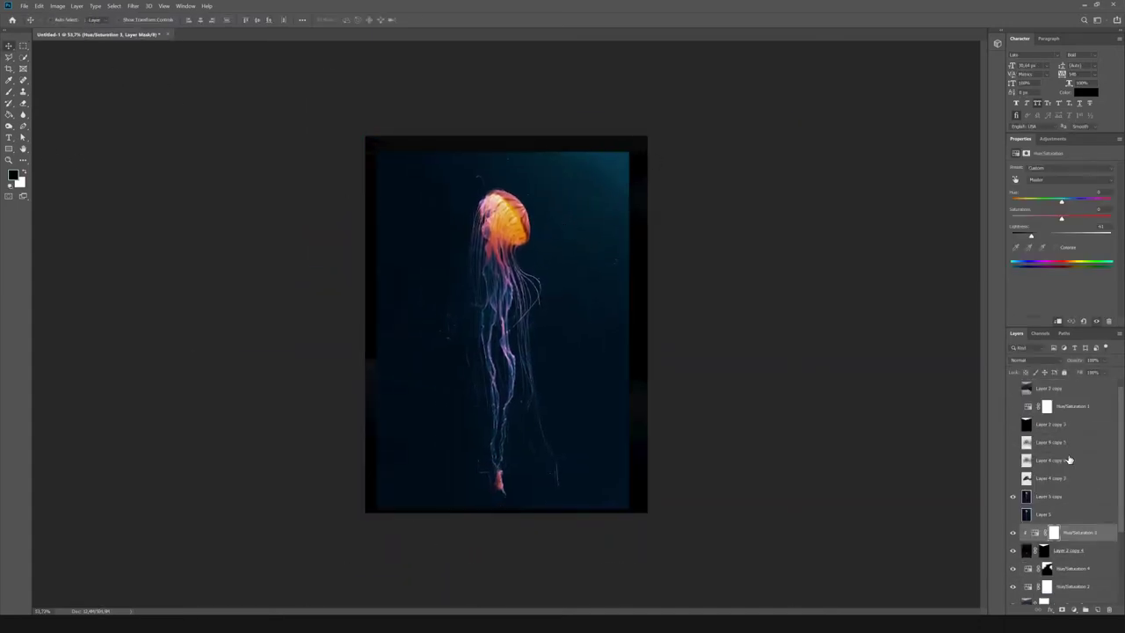
key(ctrl+j)
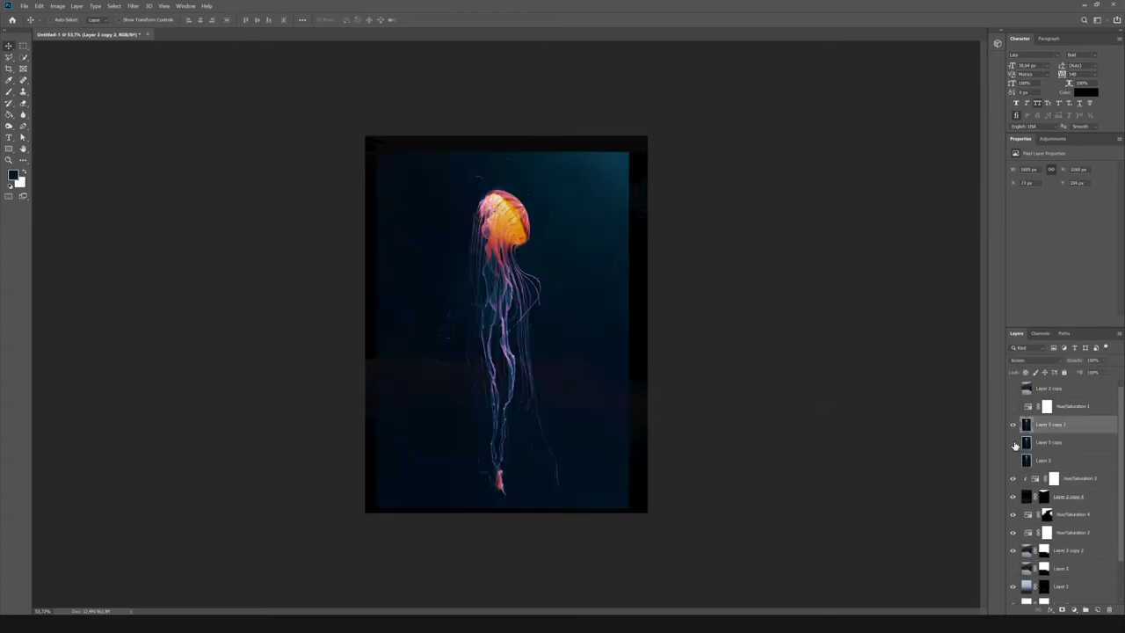
key(ctrl+j)
Darken Layer 5 copy 3 with Levels set to 0 / 0.76 / 255.
click(63, 7)
key(ctrl+l)
drag(915, 333, 928, 333)
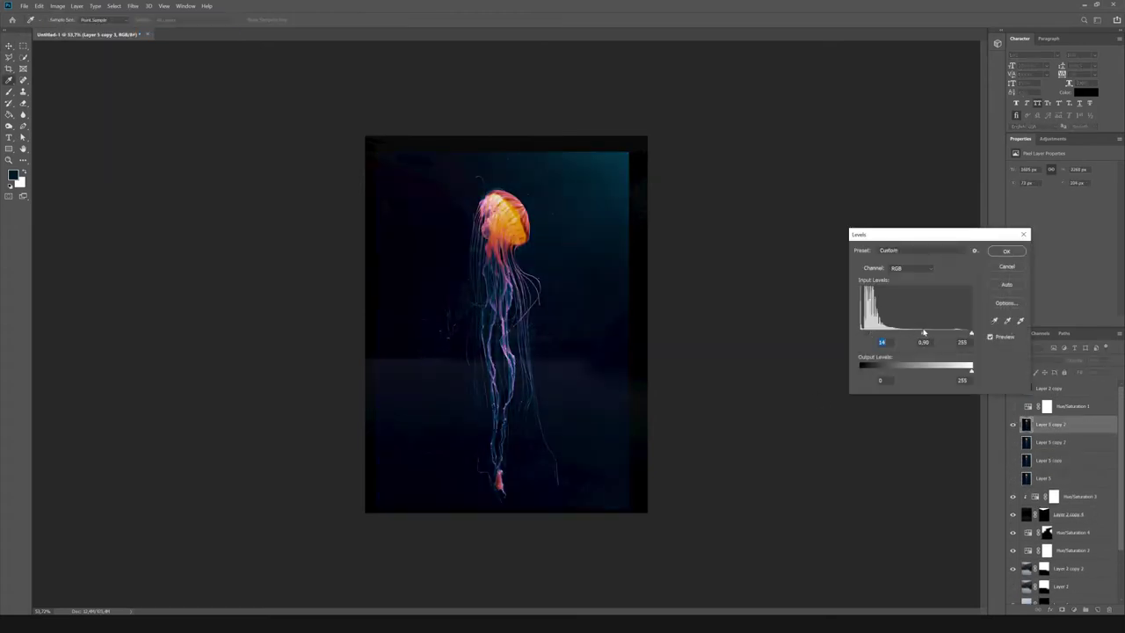
drag(861, 333, 874, 341)
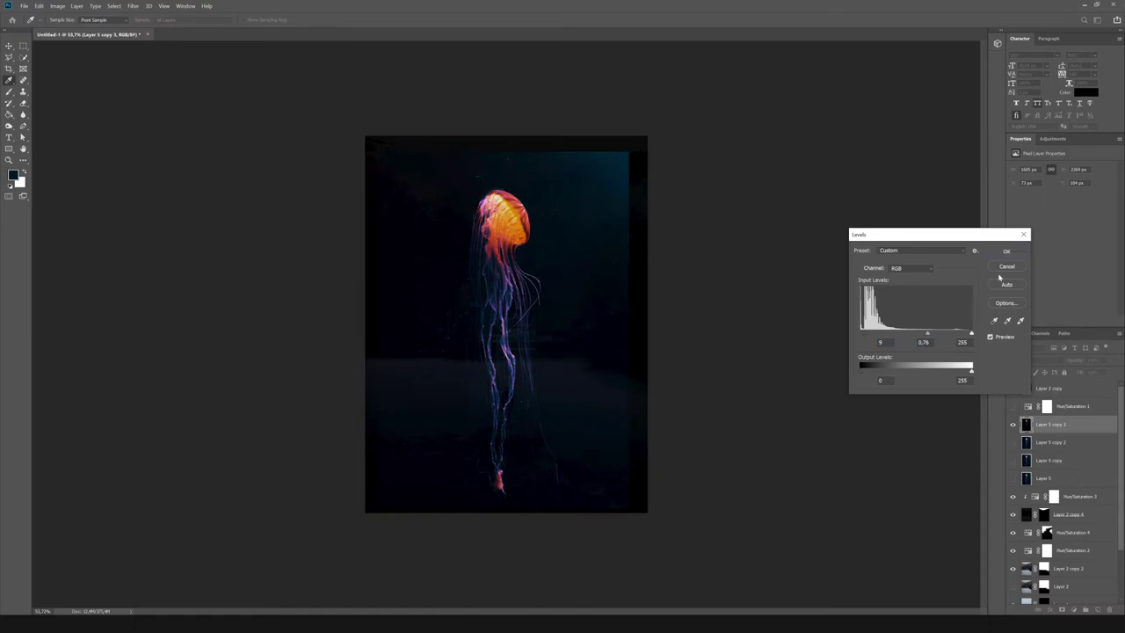
click(972, 332)
click(1007, 251)
Use Blend If on Layer 5 copy 3 to drop out its darkest tones.
double_click(1090, 425)
drag(836, 502, 857, 504)
key(ctrl+plus)
key(ctrl+plus)
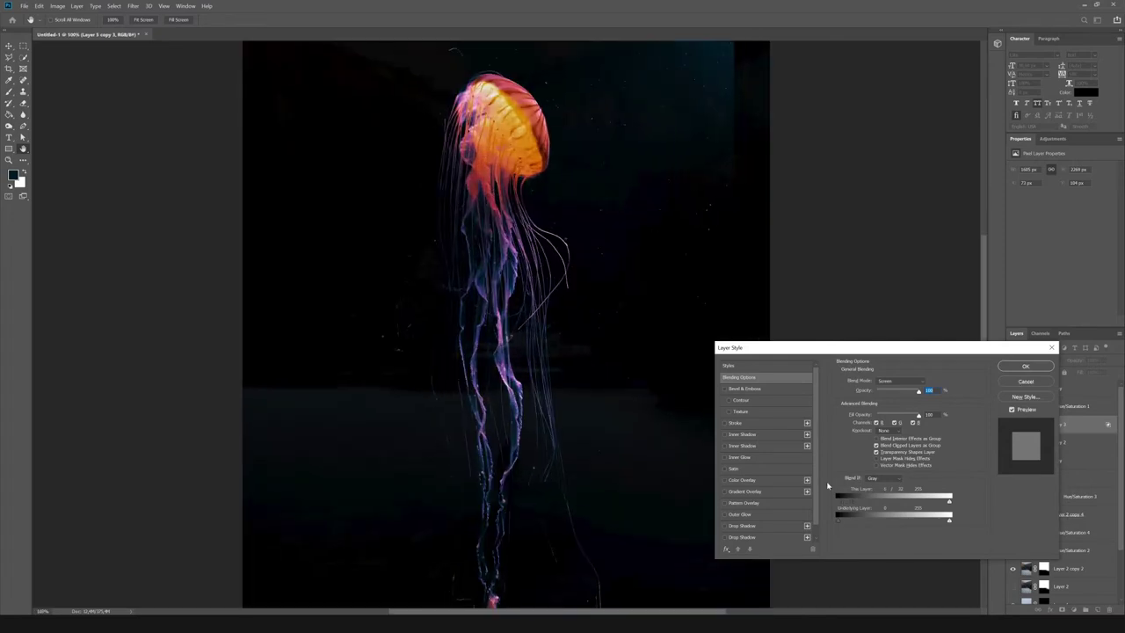
key(ctrl+minus)
click(1024, 366)
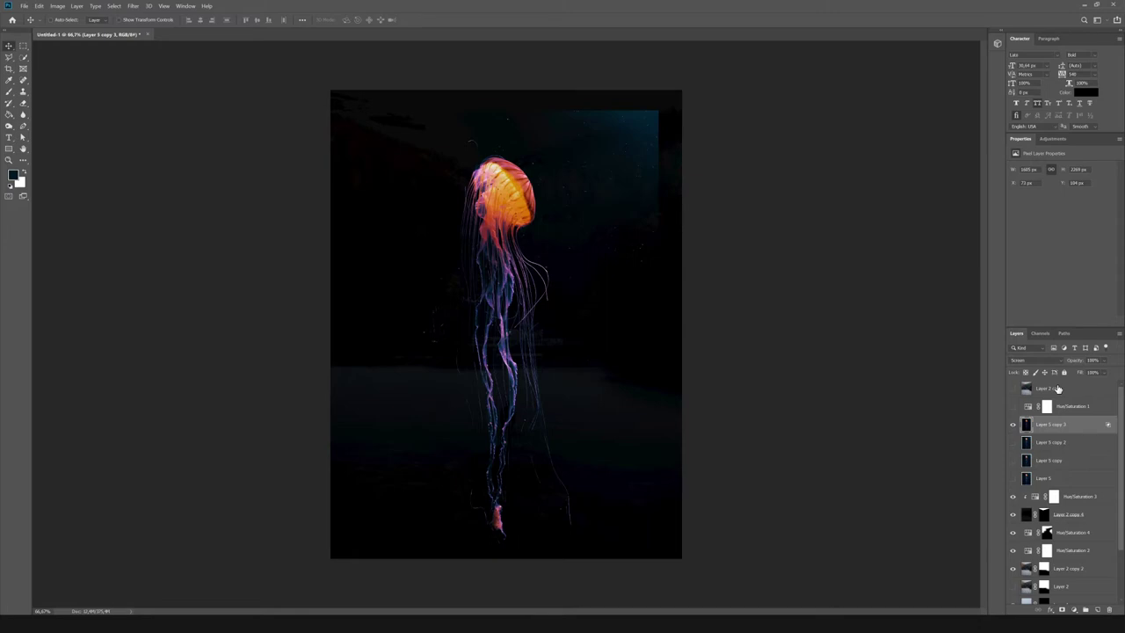
Mask Layer 5 copy 3 and group the jellyfish layers into Group 1.
click(1074, 609)
key(b)
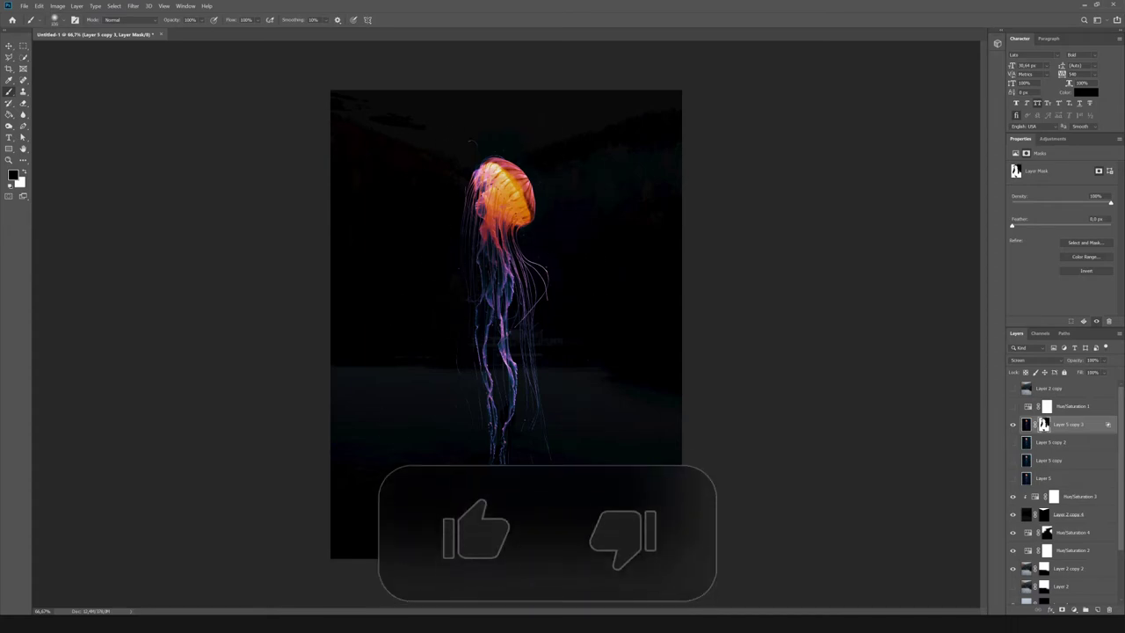
scroll(536, 163, up, 5)
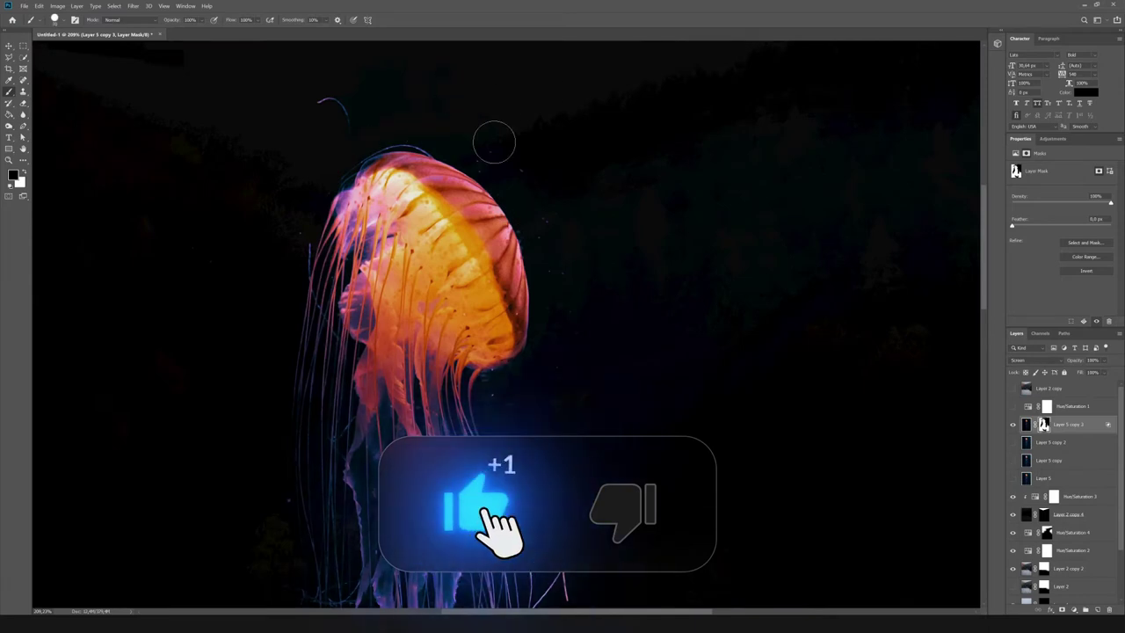
scroll(603, 370, down, 5)
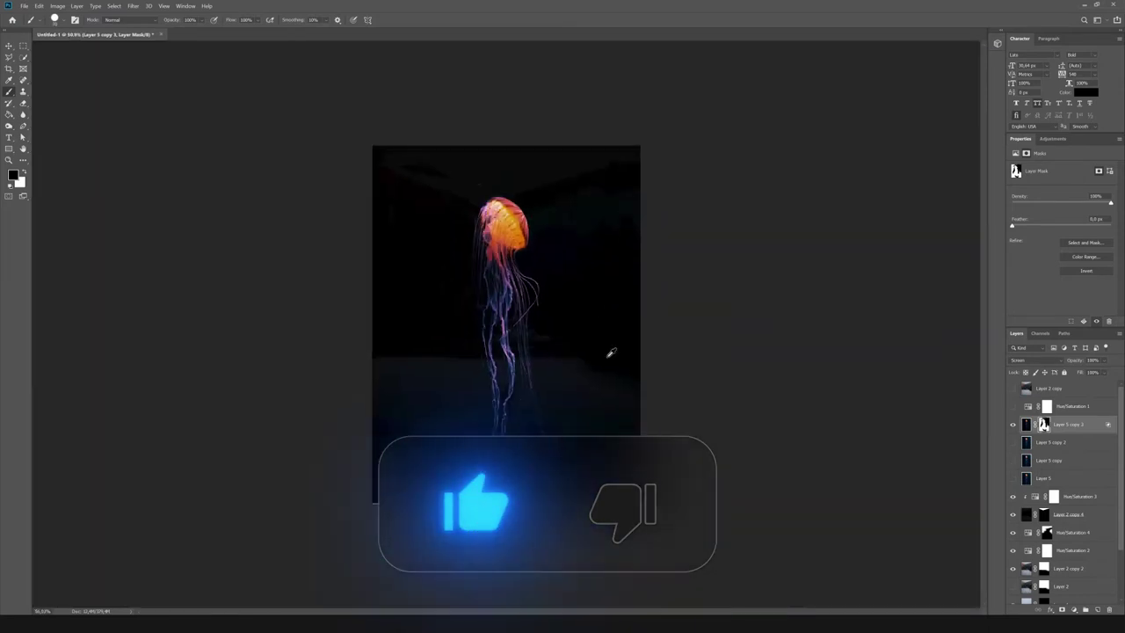
scroll(610, 352, up, 1)
key(ctrl+j)
key(ctrl+g)
Duplicate the jellyfish group and warp the copy so its tentacles curve sideways.
key(ctrl+j)
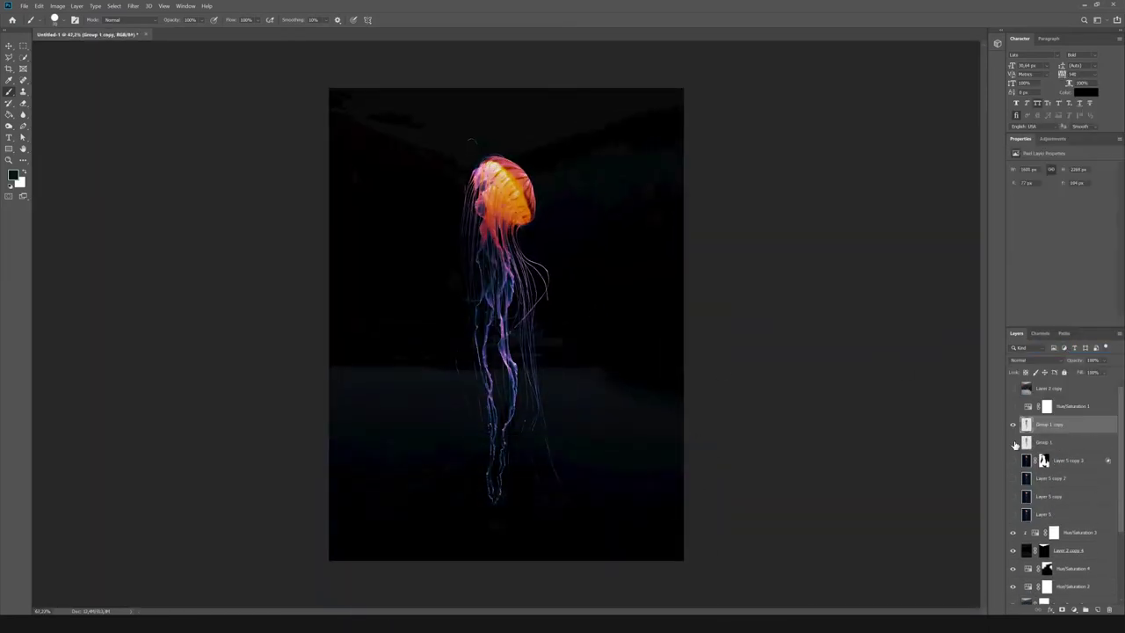
key(ctrl+t)
mouse_move(440, 384)
mouse_down()
mouse_move(489, 211)
mouse_move(533, 273)
mouse_up()
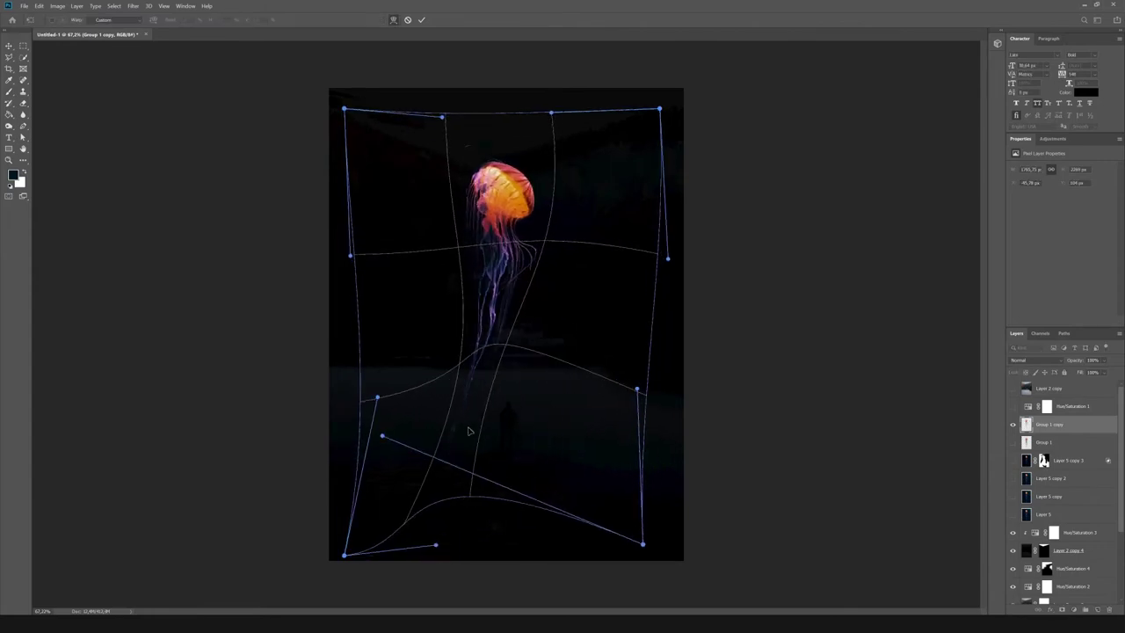
drag(345, 555, 387, 384)
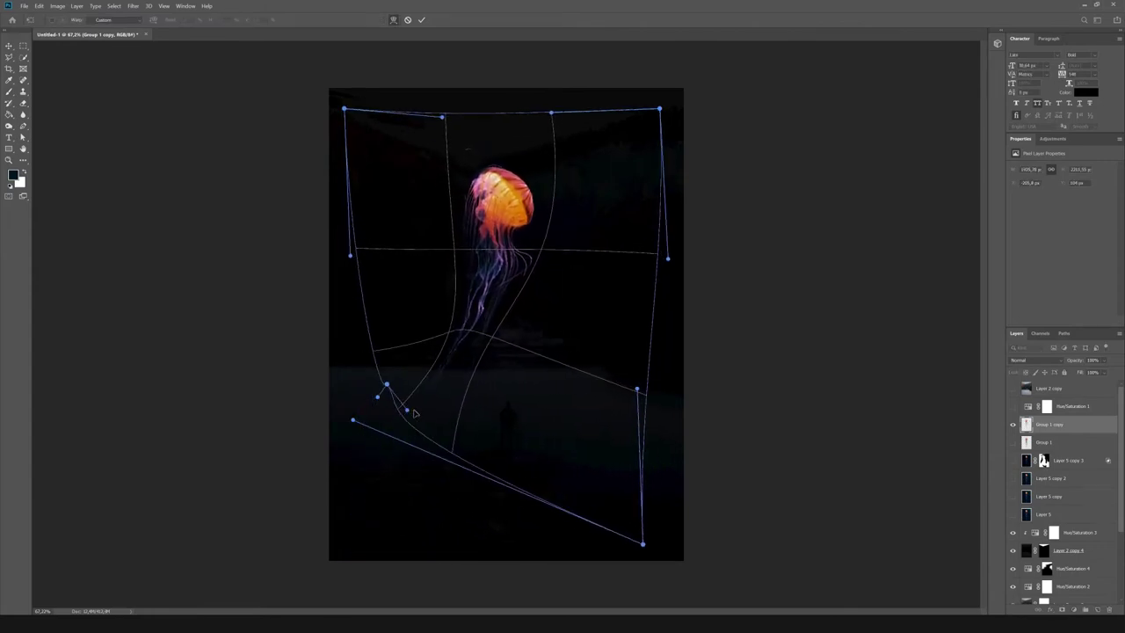
mouse_move(440, 413)
mouse_down()
mouse_move(467, 337)
mouse_move(572, 290)
mouse_up()
key(Return)
Add a layer mask to the warped copy and nudge it slightly right.
key(r)
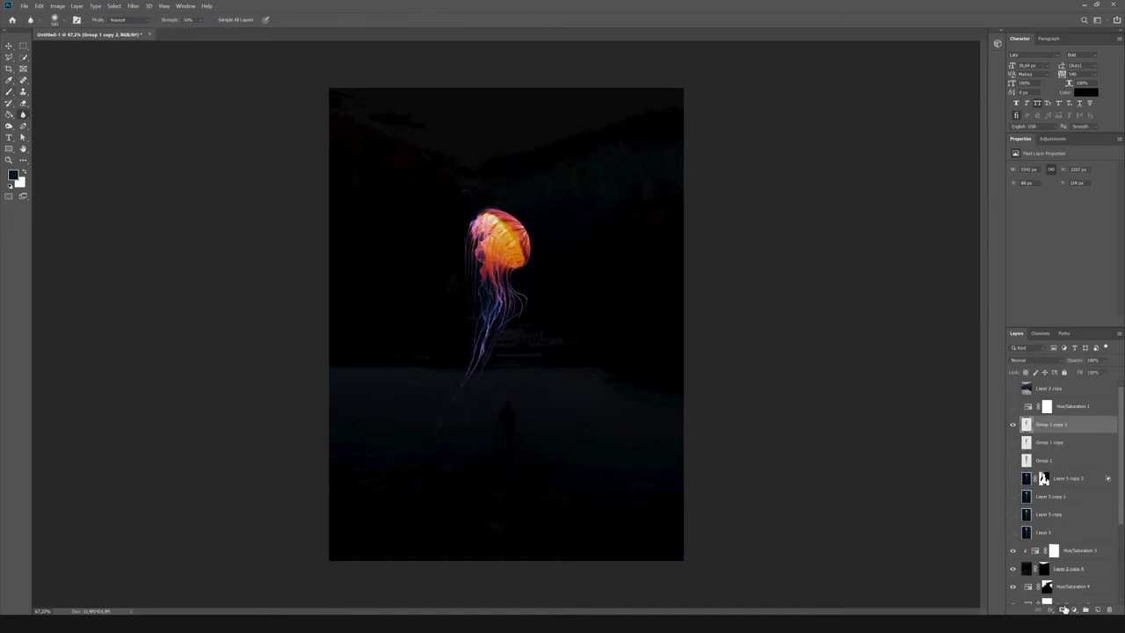
click(1063, 608)
key(v)
mouse_move(604, 350)
mouse_down()
mouse_move(627, 355)
mouse_move(606, 367)
mouse_up()
Delete the copy's layer mask and apply a Gaussian Blur for a glow.
right_click(1084, 424)
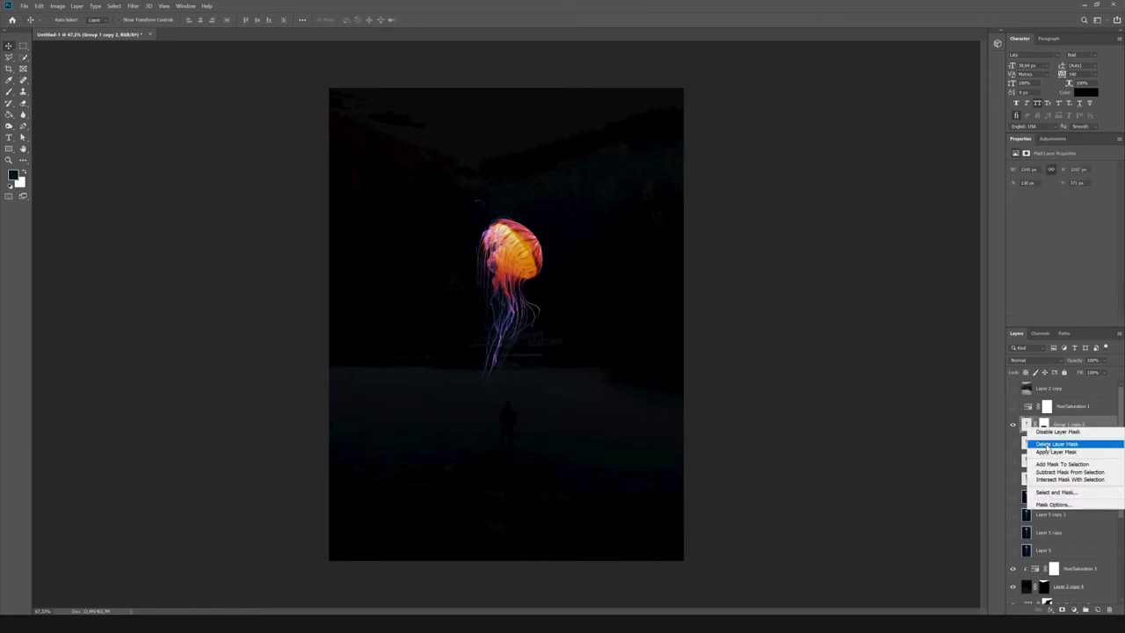
click(1045, 451)
click(133, 5)
click(145, 103)
click(264, 132)
click(936, 348)
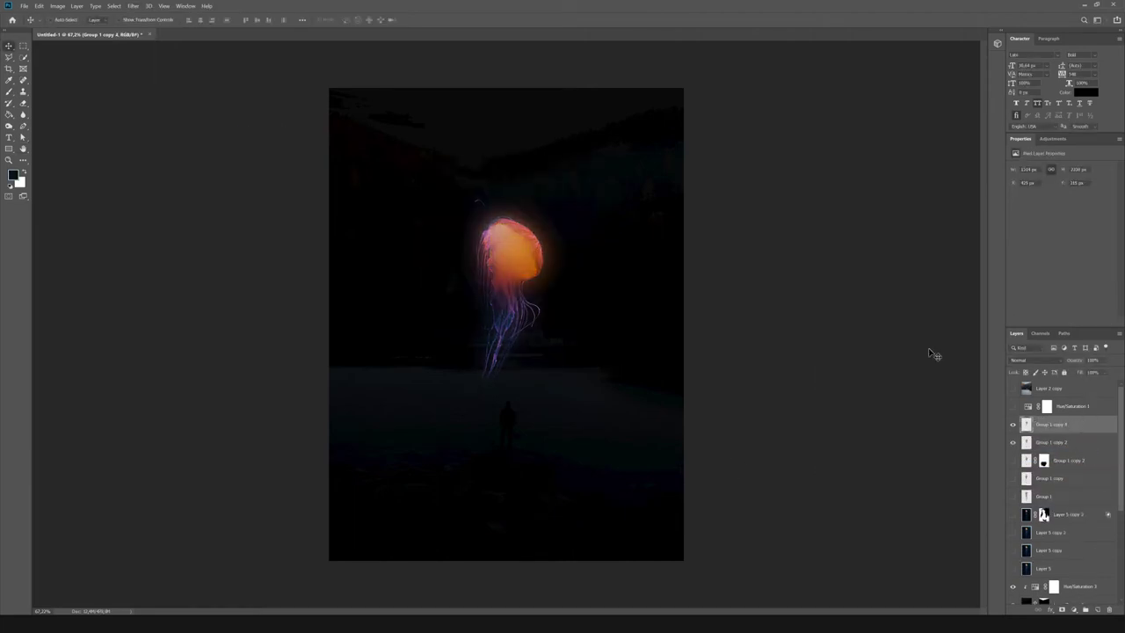
Check the glow layers with rectangle selections around the jellyfish, then deselect.
key(ctrl+t)
key(Return)
key(m)
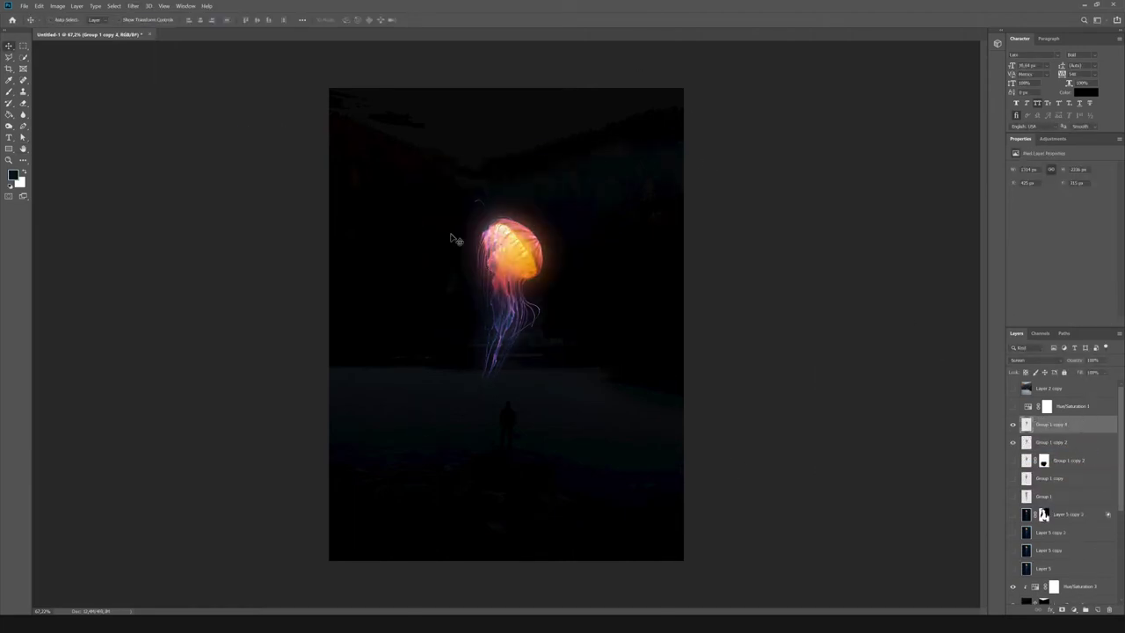
drag(422, 175, 588, 401)
key(ctrl+d)
key(alt+bracketleft)
drag(456, 196, 590, 394)
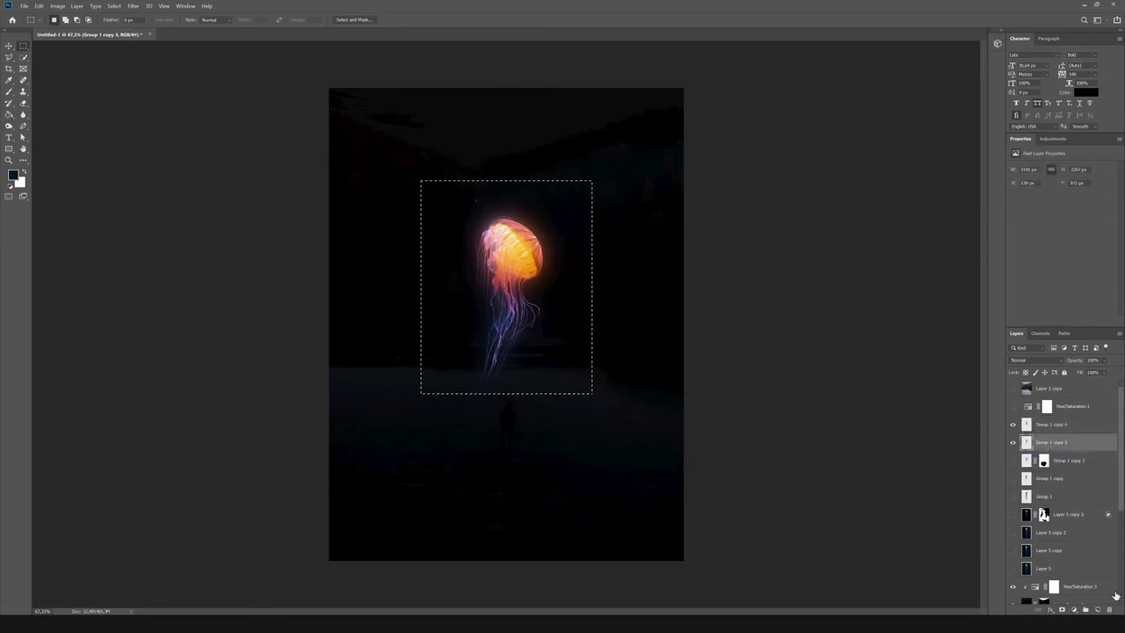
key(ctrl+d)
key(alt+bracketright)
key(ctrl+t)
key(Return)
Duplicate the glow layer, reapply Gaussian Blur, and group both into masked Group 2.
key(ctrl+j)
click(133, 6)
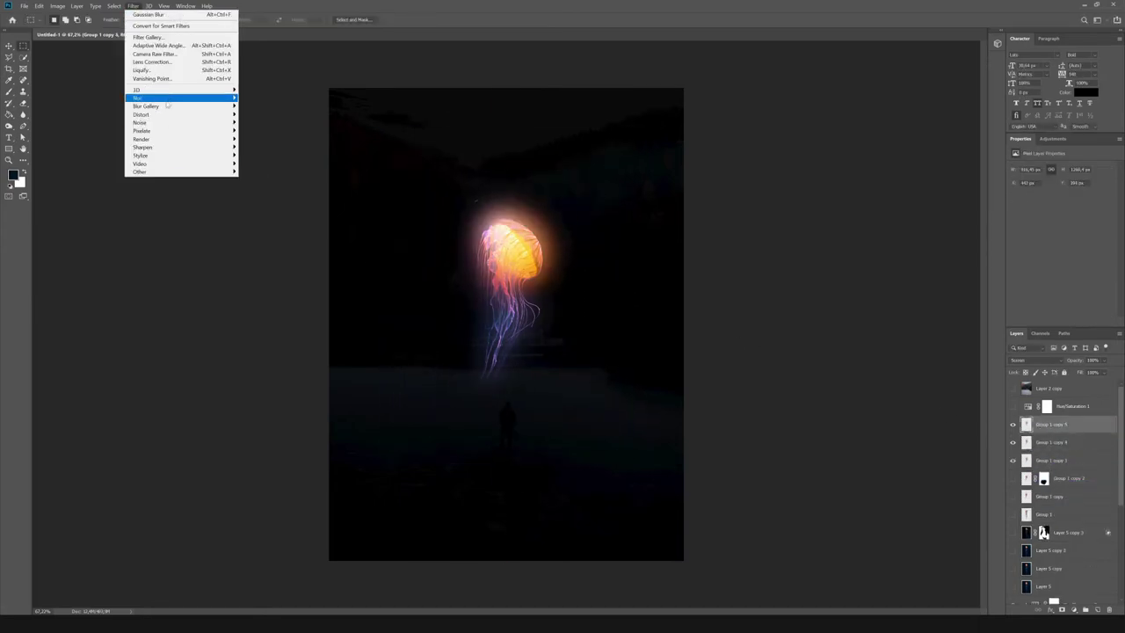
click(272, 102)
click(935, 347)
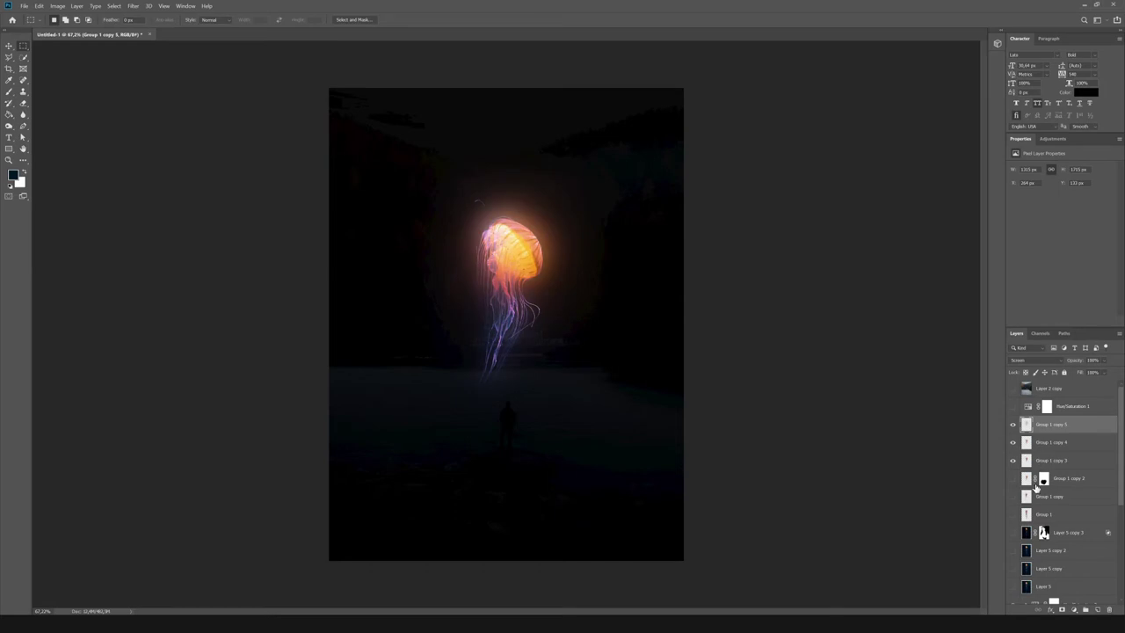
shift+click(1043, 446)
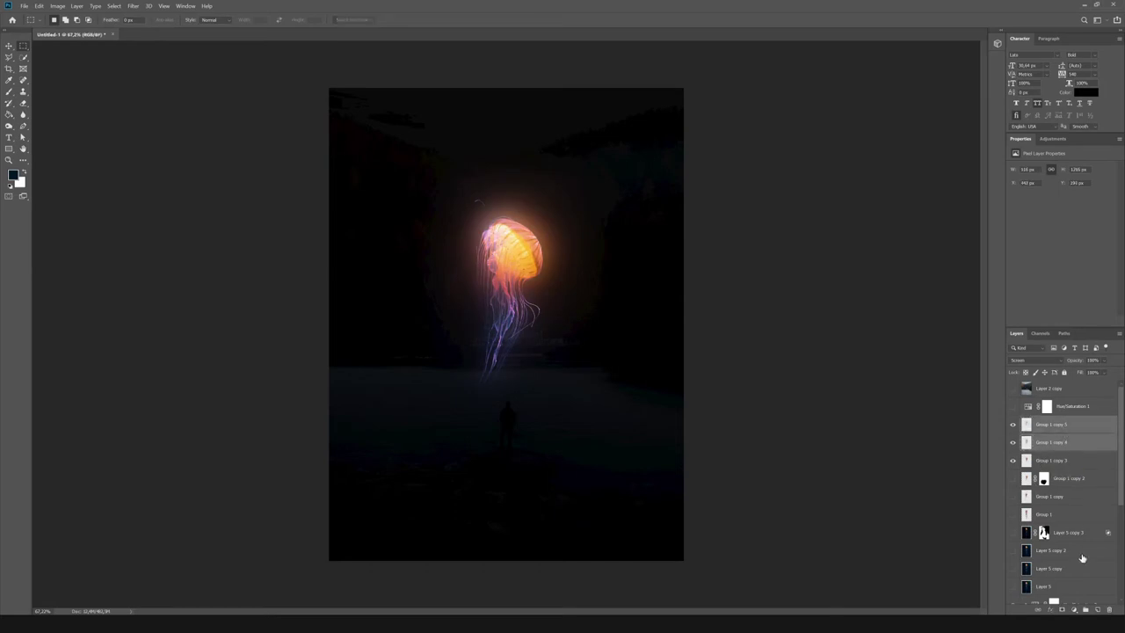
key(ctrl+g)
click(1074, 609)
Switch to the Brush for painting the Group 2 mask.
key(b)
right_click(492, 225)
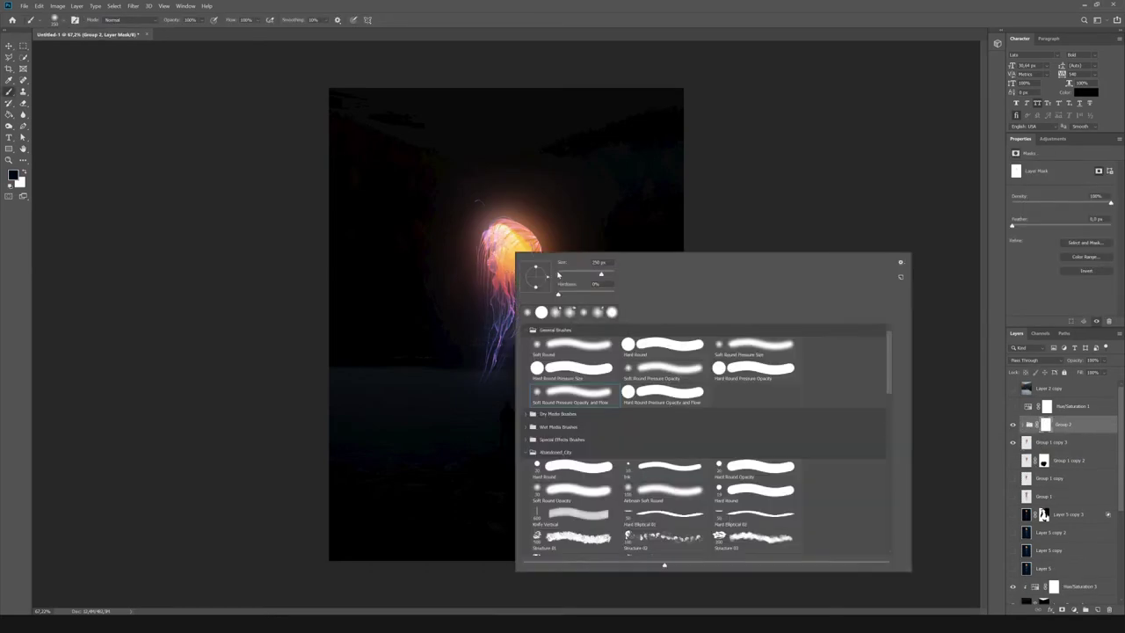
key(Escape)
key(ctrl+0)
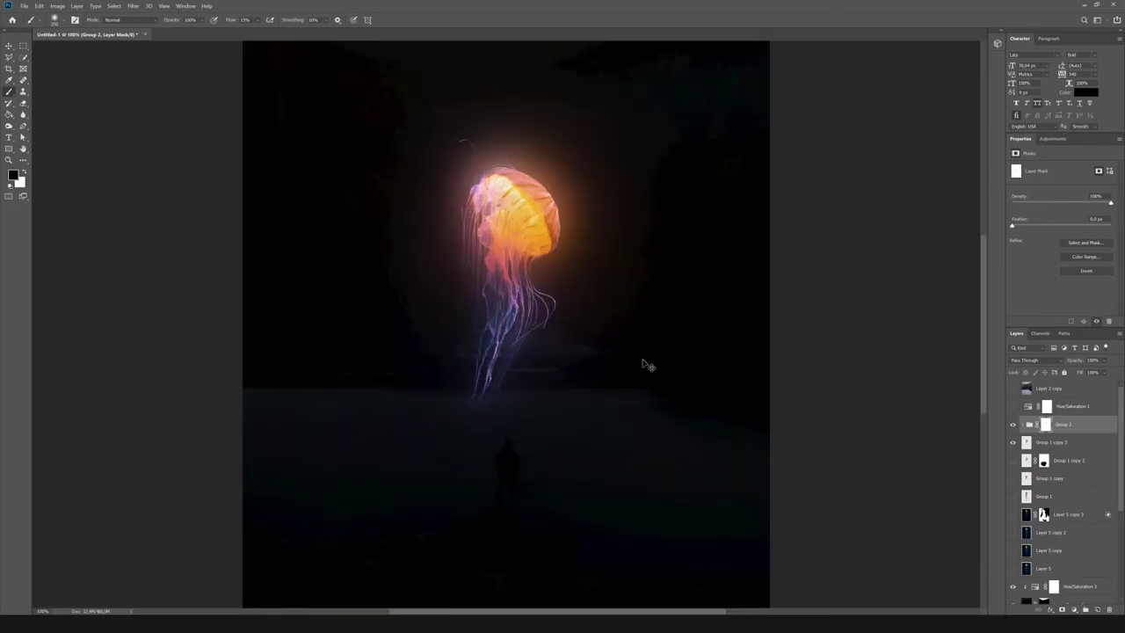
key(ctrl+minus)
scroll(1072, 497, down, 5)
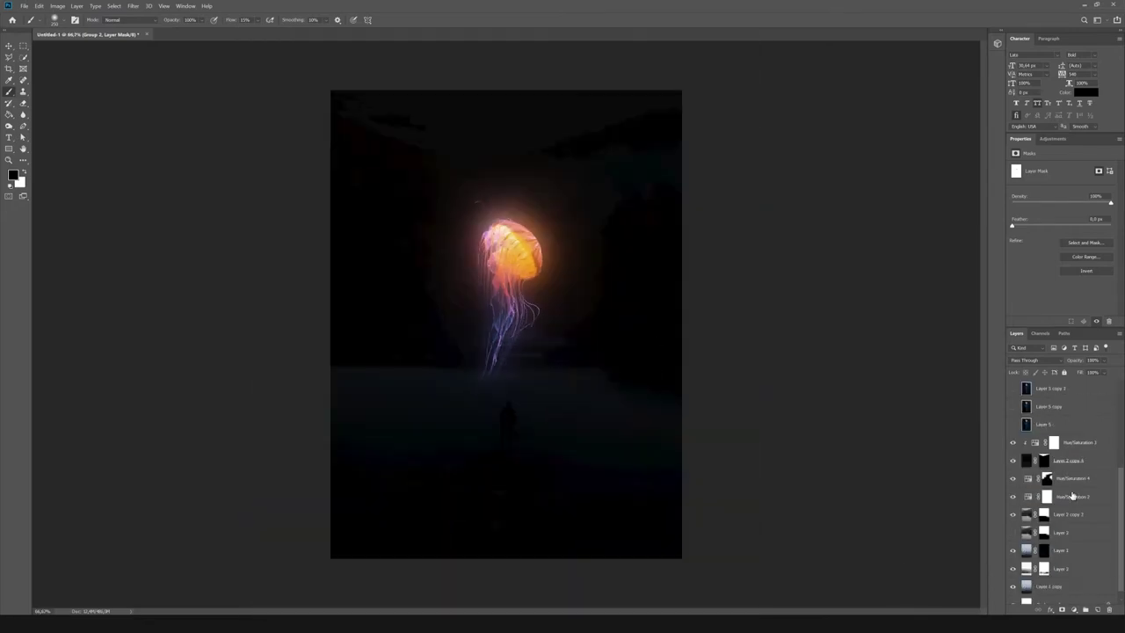
click(1106, 443)
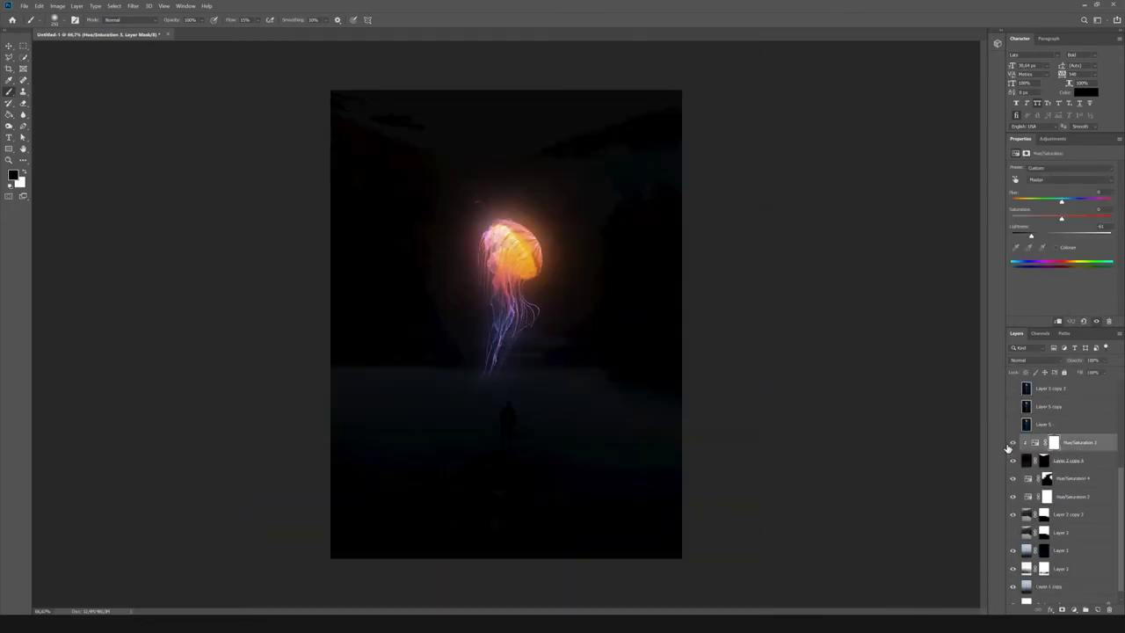
scroll(1036, 543, down, 1)
Show the man's Layer 1 and move it with its clipped Hue/Saturation higher in the stack.
click(1074, 527)
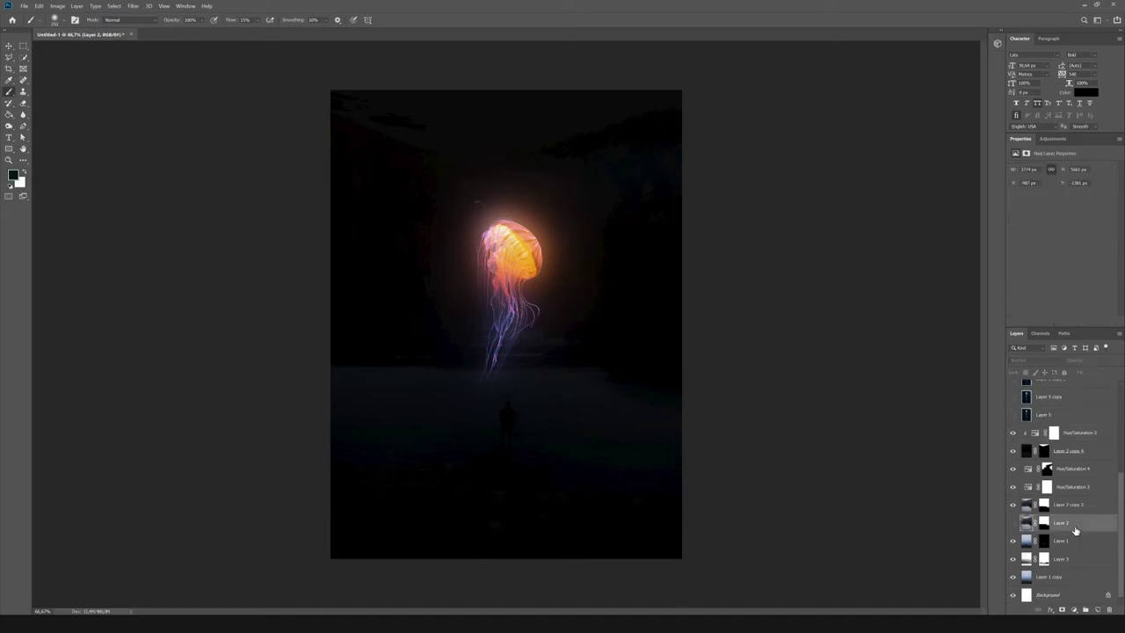
click(1015, 542)
click(1068, 544)
key(ctrl+z)
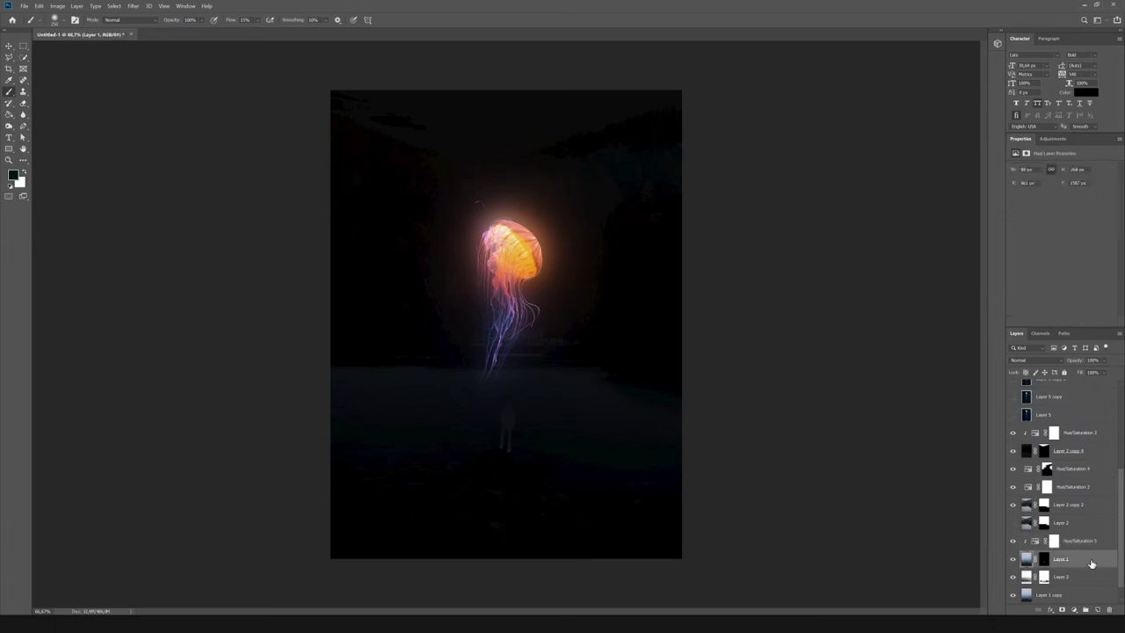
shift+click(1068, 559)
mouse_move(1068, 549)
mouse_down()
mouse_move(1068, 327)
mouse_move(1058, 519)
mouse_up()
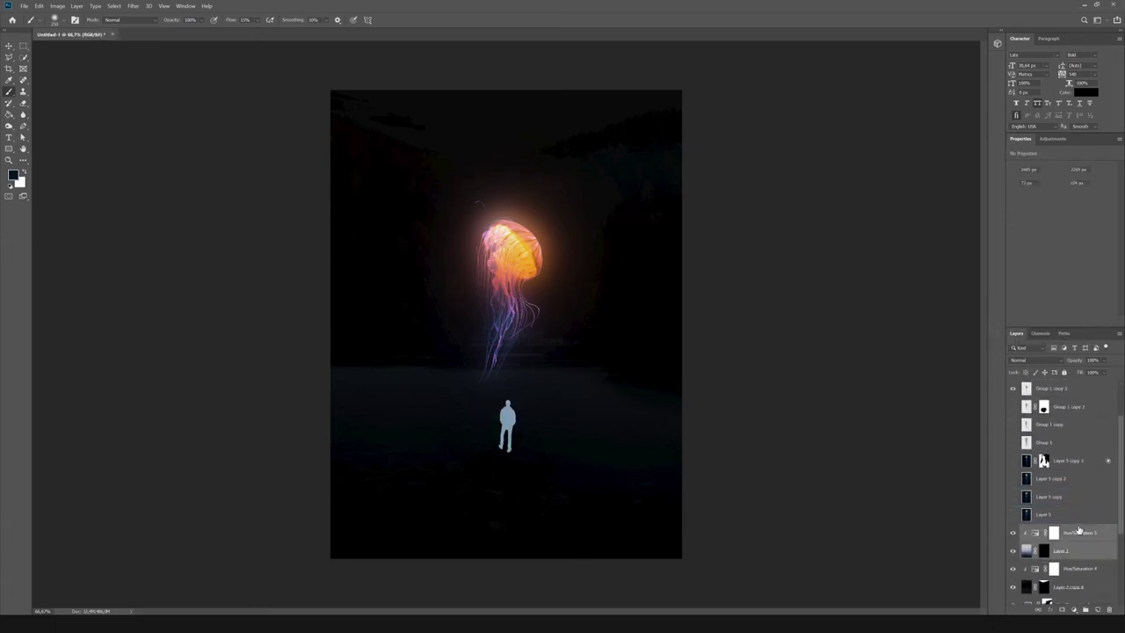
Colorize Hue/Saturation 5 salmon-orange and limit it with Underlying Layer Blend If.
click(1079, 414)
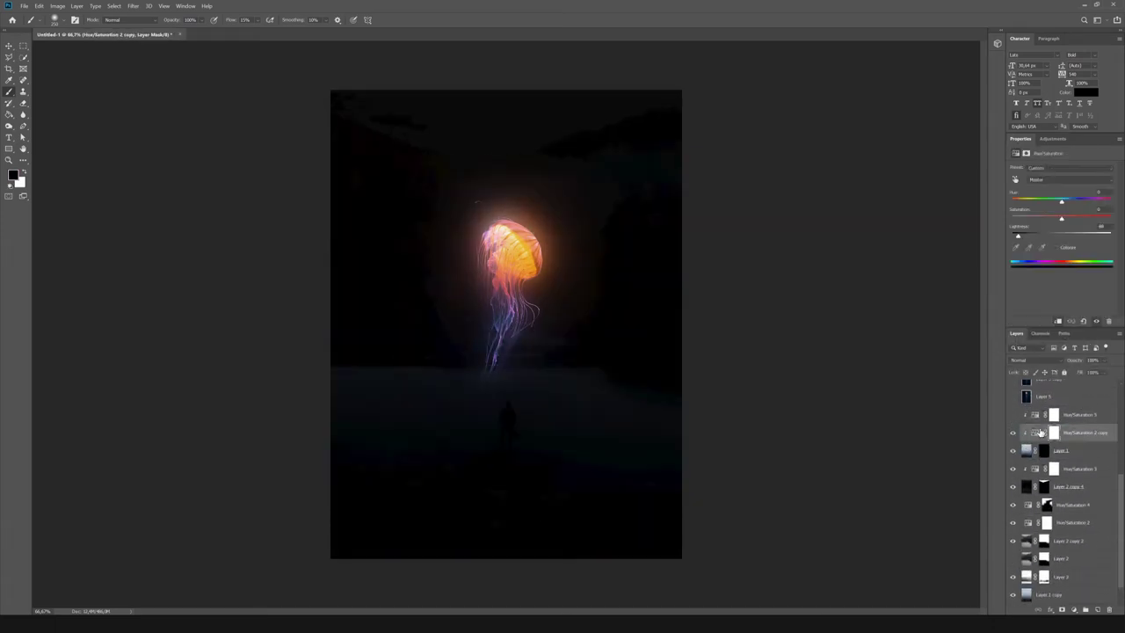
drag(1042, 217, 1065, 220)
double_click(1103, 414)
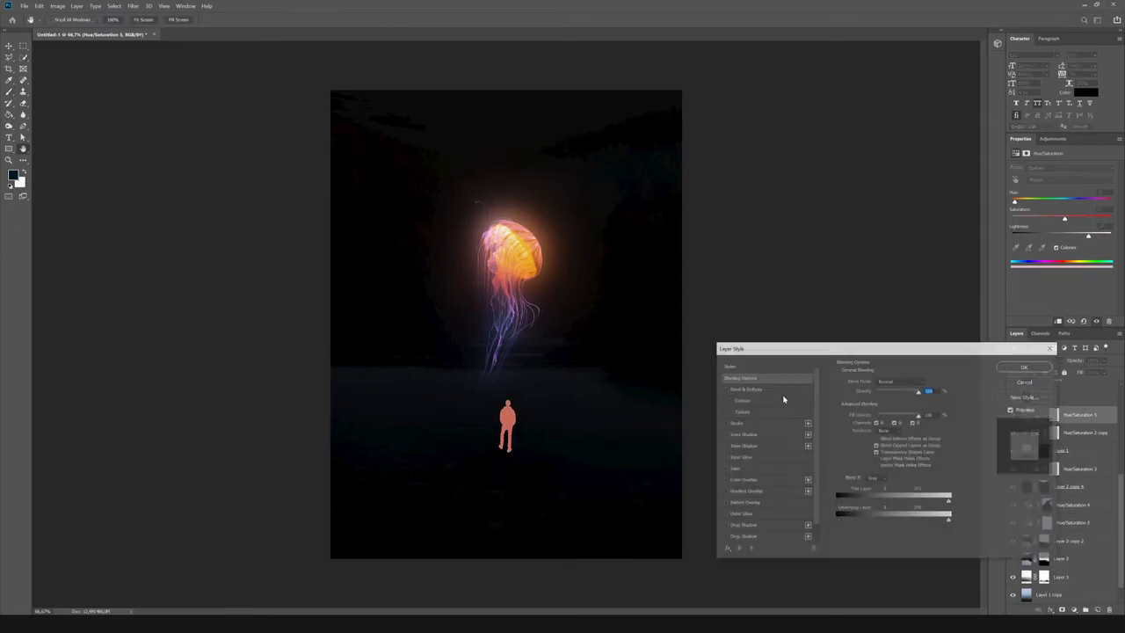
drag(837, 519, 842, 518)
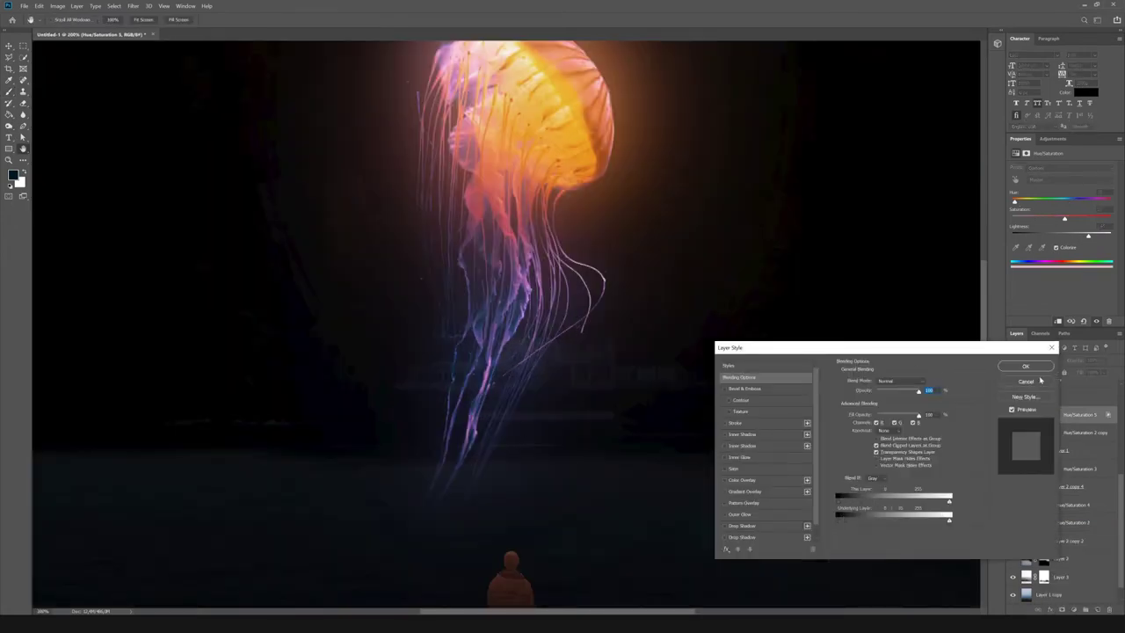
click(1024, 366)
key(b)
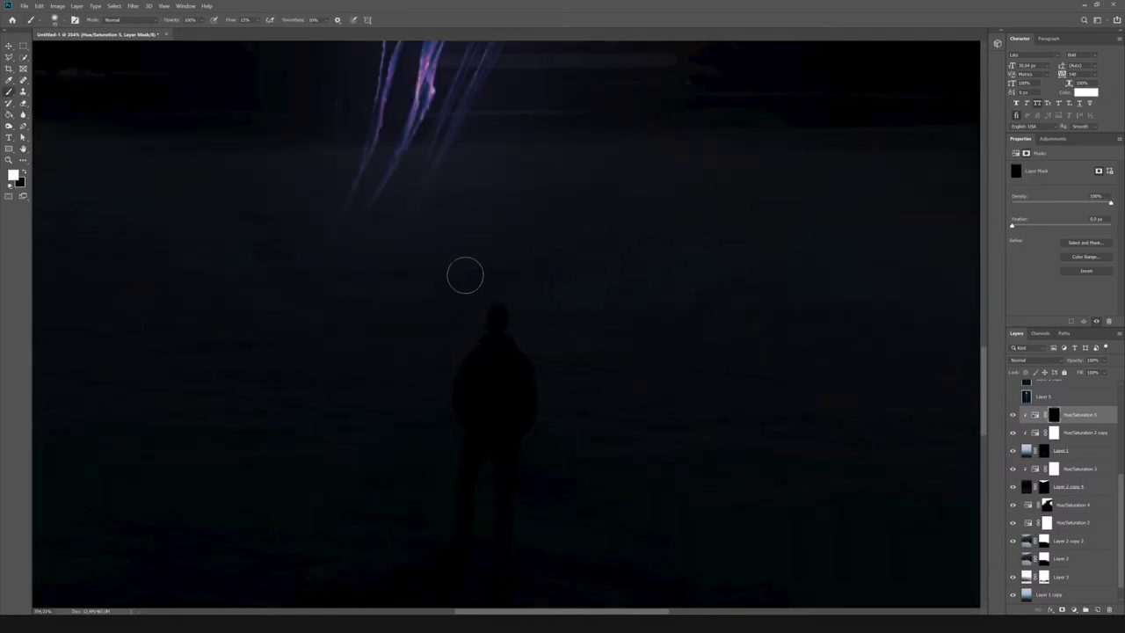
Paint a faint orange rim light along the man's head and shoulders with a smaller brush.
key(ctrl+0)
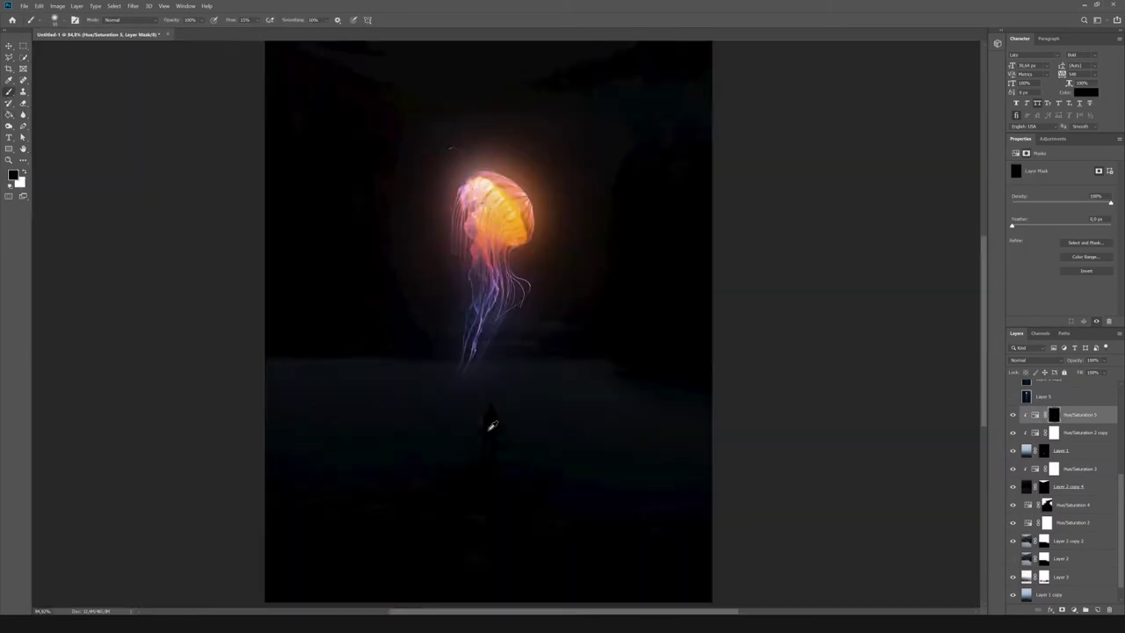
scroll(489, 427, up, 5)
key(bracketleft)
key(bracketleft)
key(bracketleft)
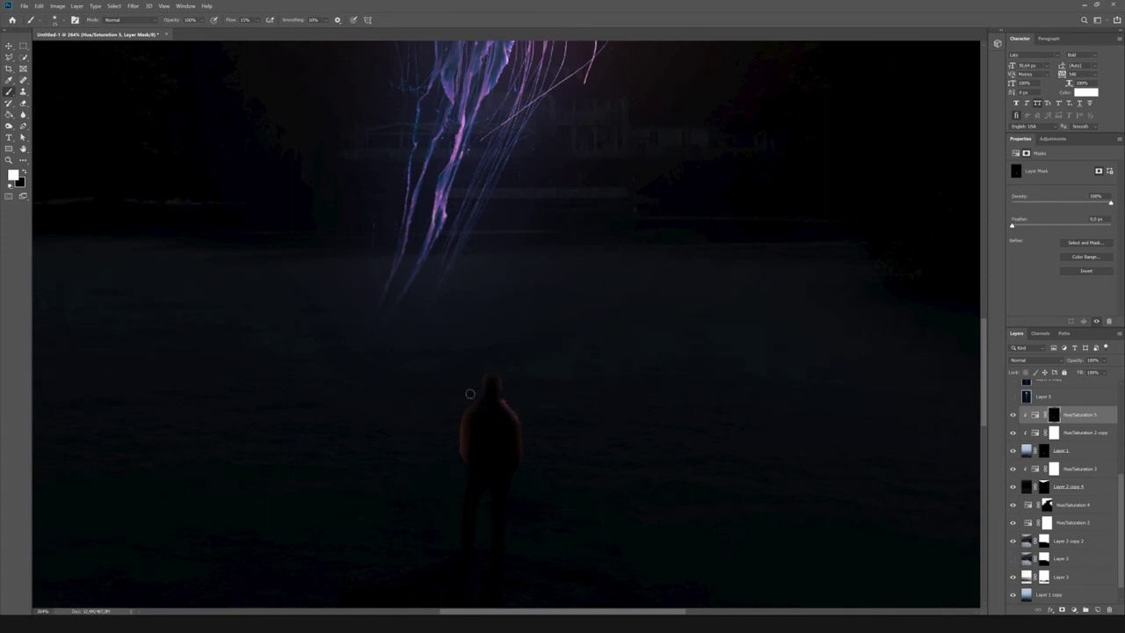
drag(457, 373, 494, 500)
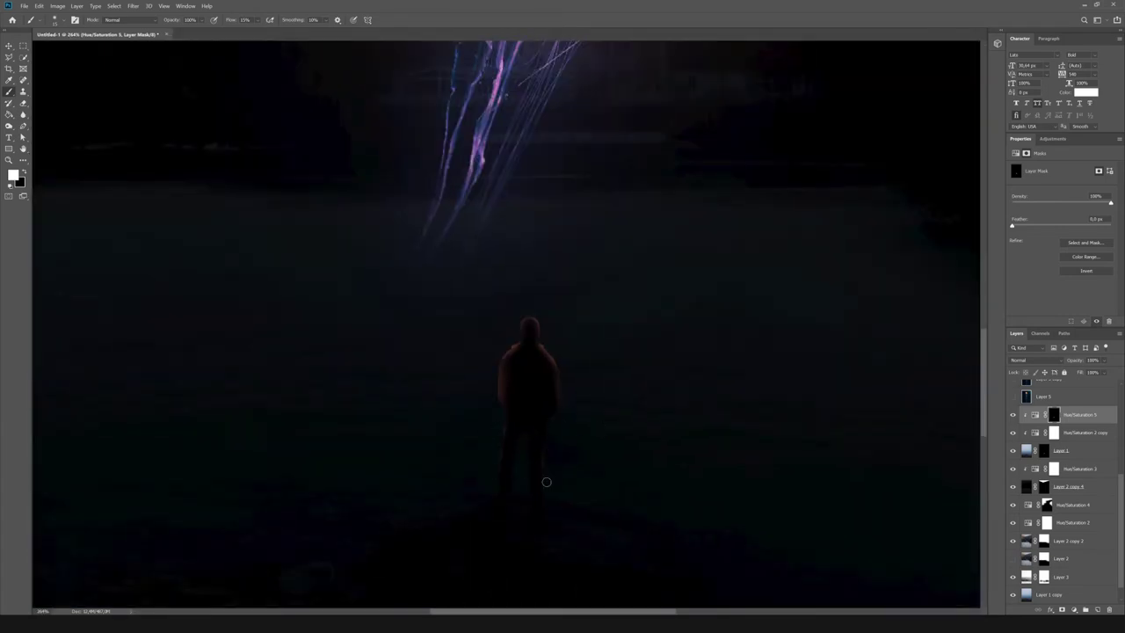
key(ctrl+0)
scroll(519, 418, up, 5)
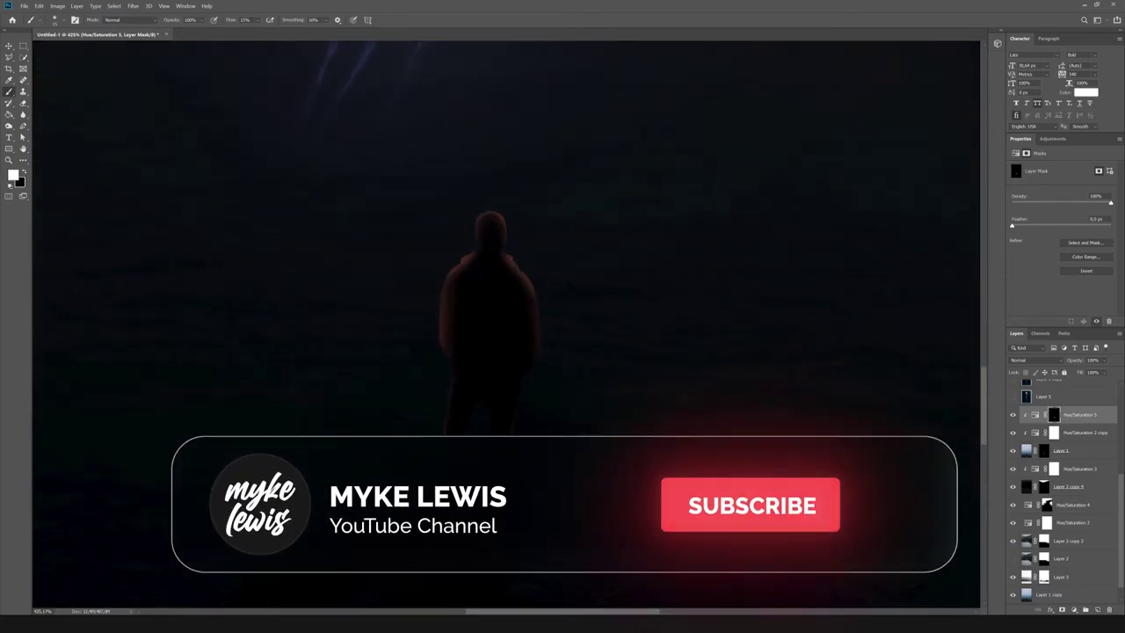
key(ctrl+0)
click(1035, 414)
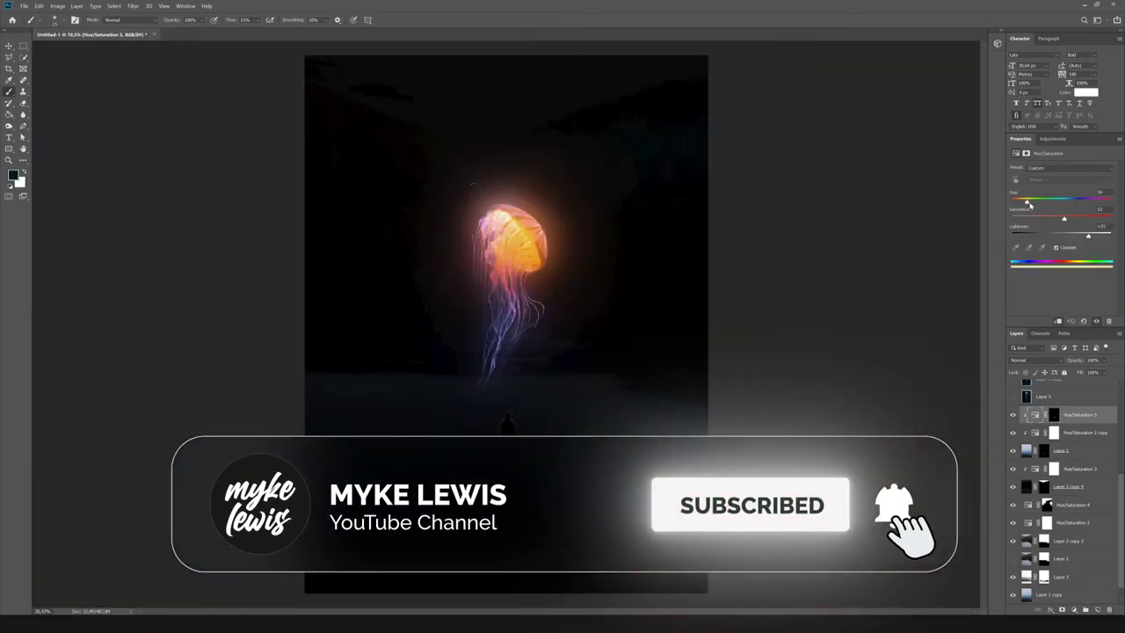
click(1009, 419)
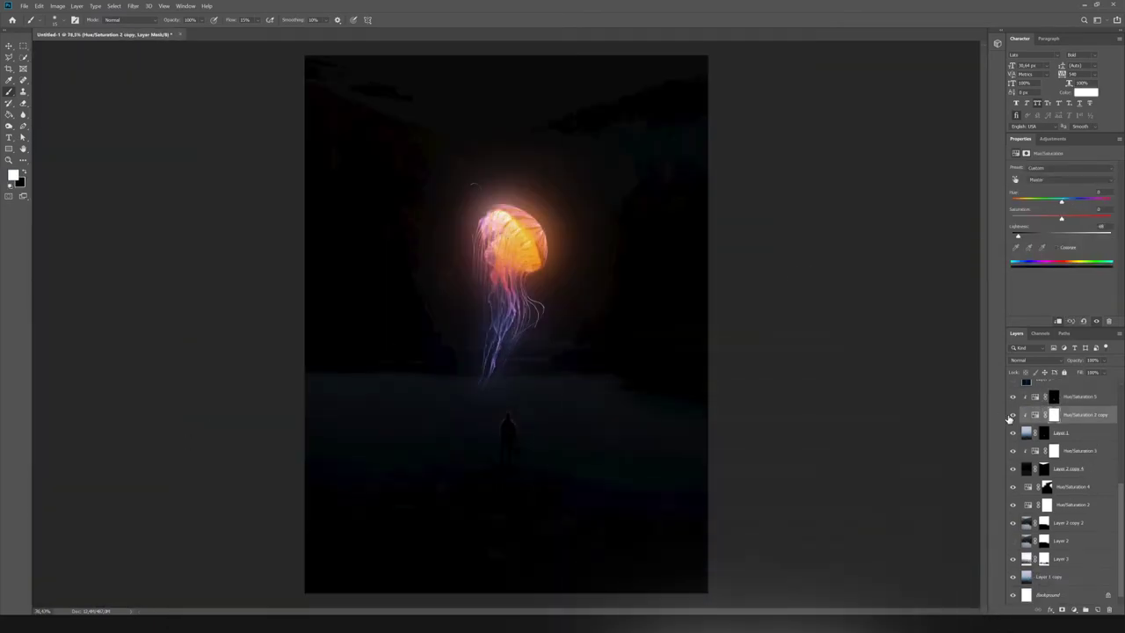
Add a purple Hue/Saturation 6 tint kept off darker underlying tones via Blend If.
click(1080, 508)
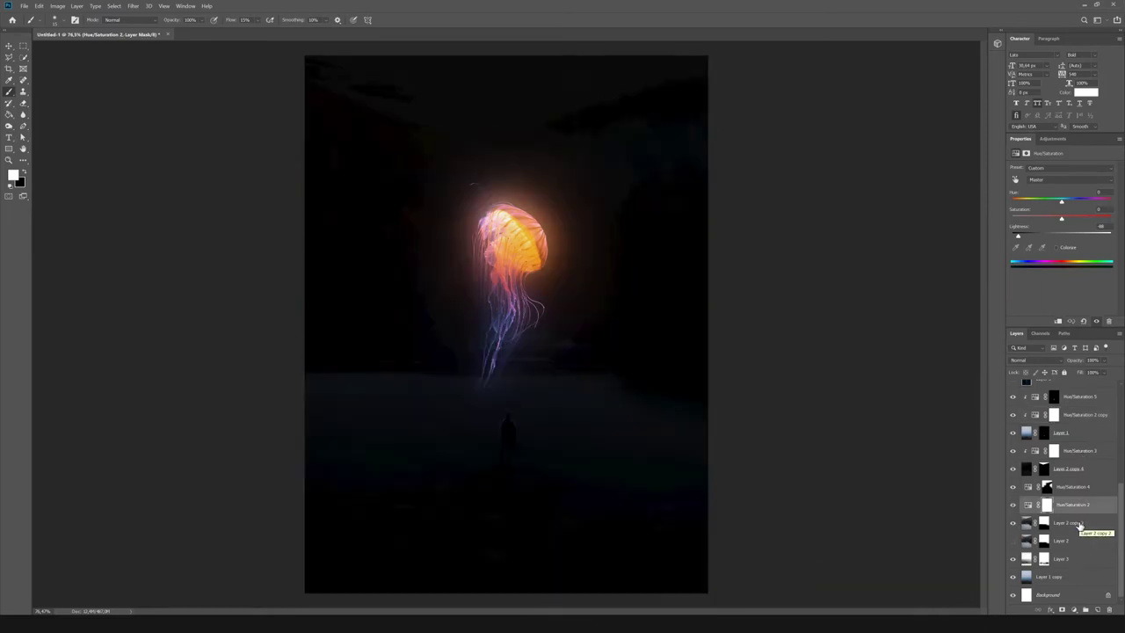
click(1056, 247)
mouse_move(1017, 235)
mouse_down()
mouse_move(1077, 235)
mouse_move(1087, 203)
mouse_up()
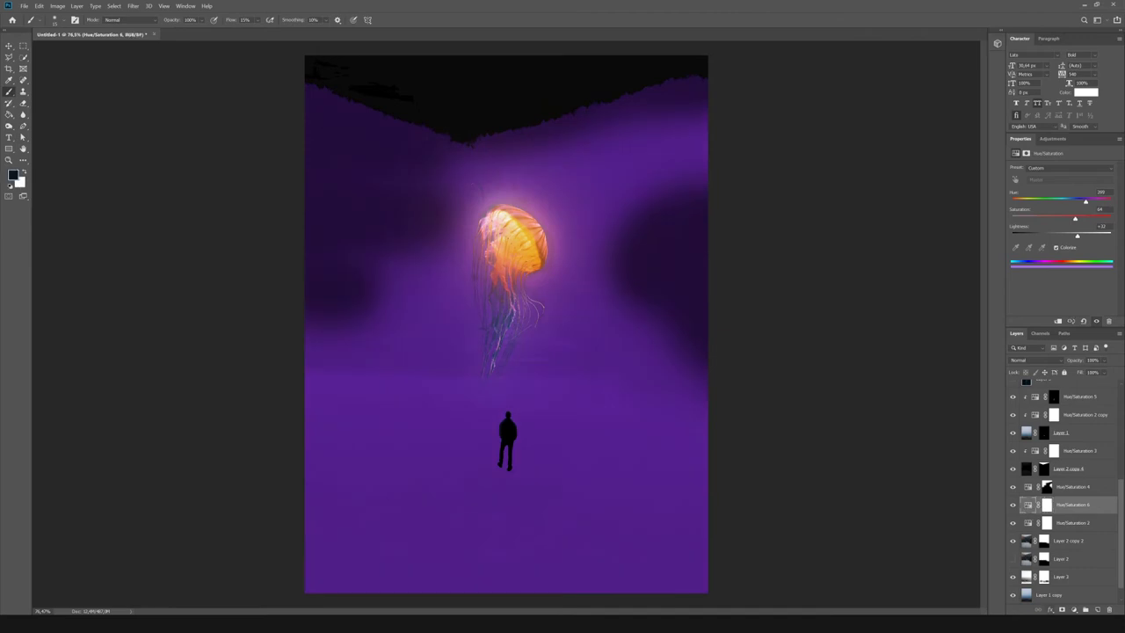
double_click(1098, 505)
drag(848, 527, 842, 525)
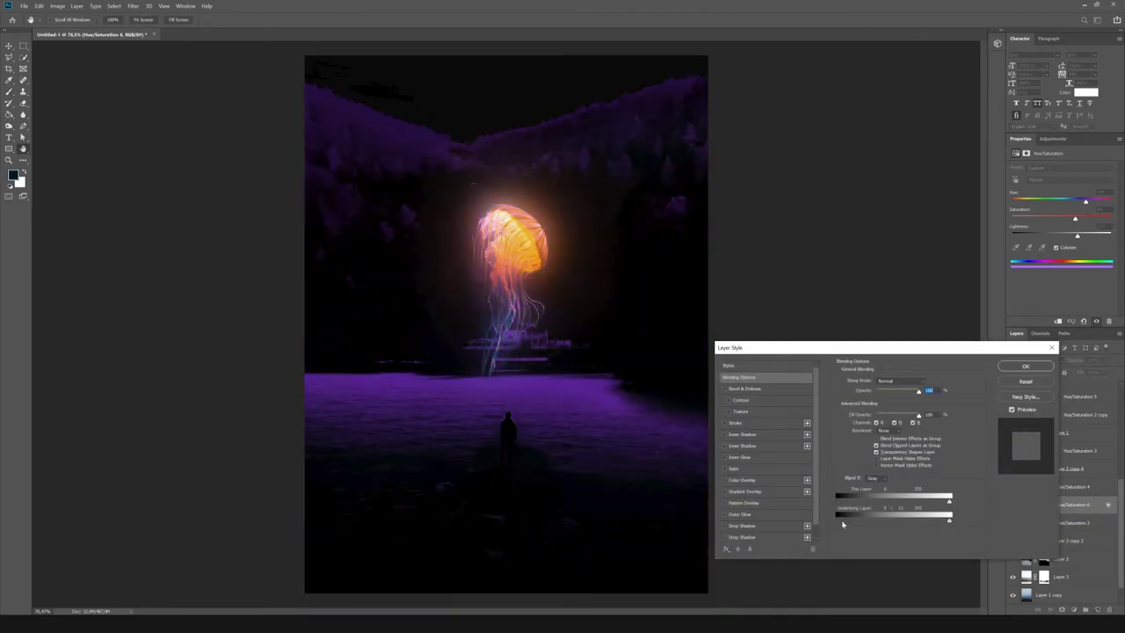
drag(844, 520, 849, 524)
click(1025, 366)
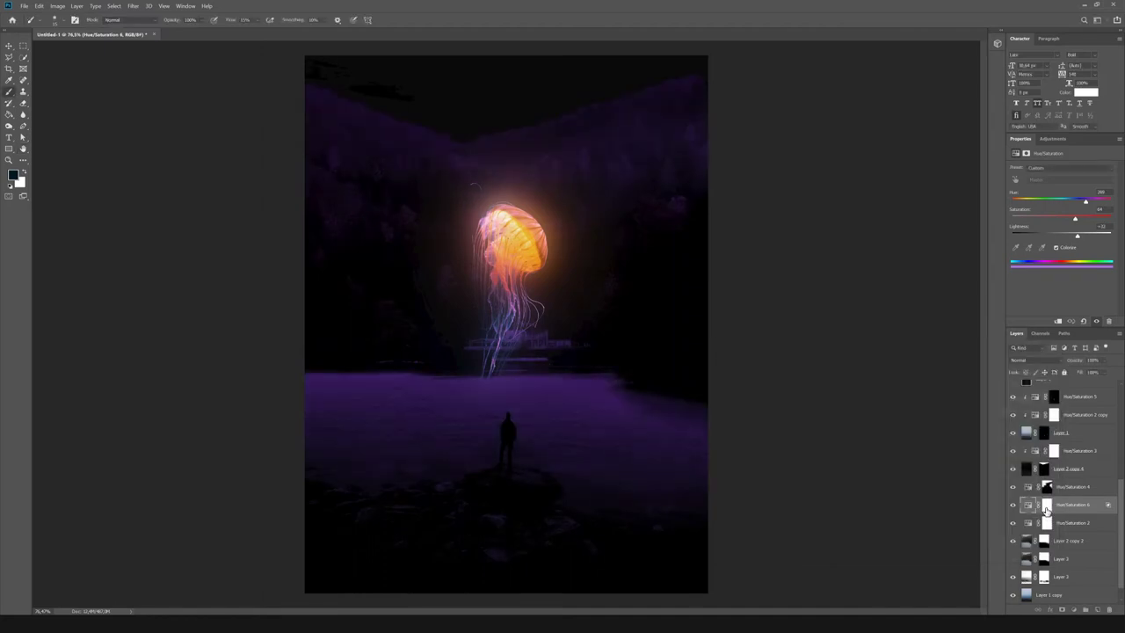
Mask Hue/Saturation 6 to black and paint the tint back faintly around the figure.
click(1046, 504)
key(b)
key(x)
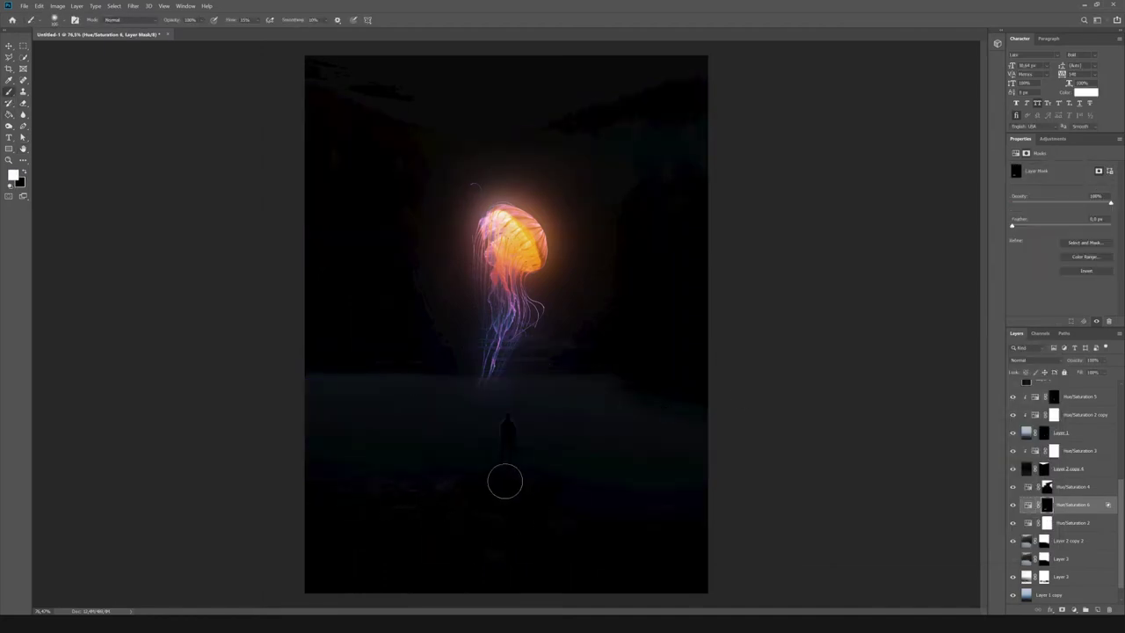
mouse_move(485, 522)
mouse_down()
mouse_move(302, 470)
mouse_move(511, 506)
mouse_up()
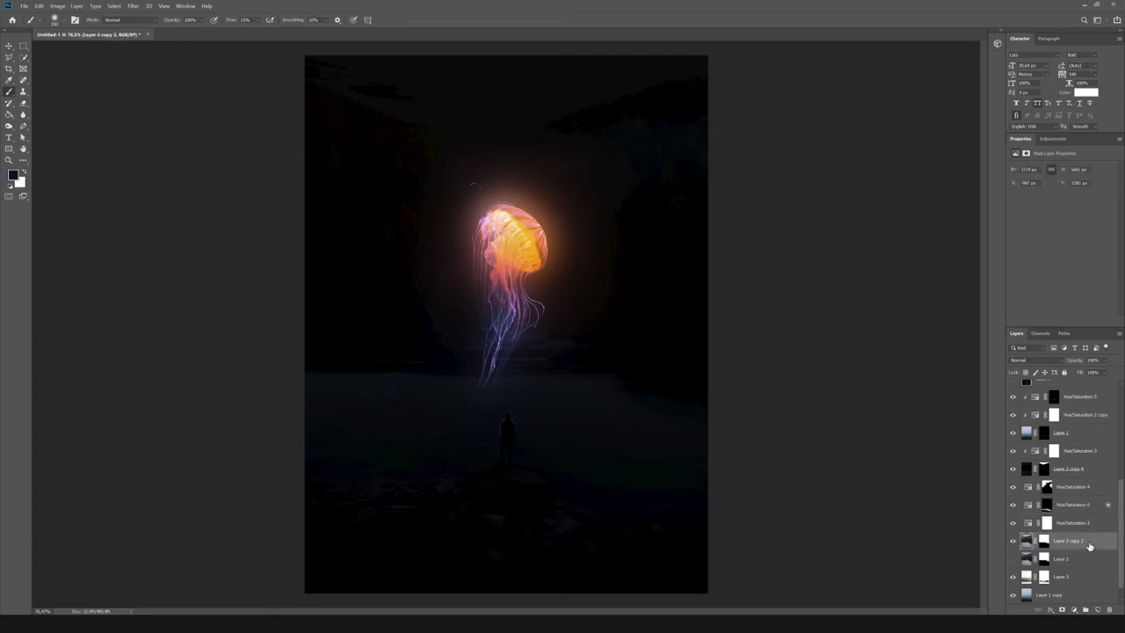
scroll(1063, 492, up, 2)
right_click(1055, 479)
click(1087, 497)
Solo the lake photo Layer 1 and ready the Pen tool for tracing.
click(1061, 479)
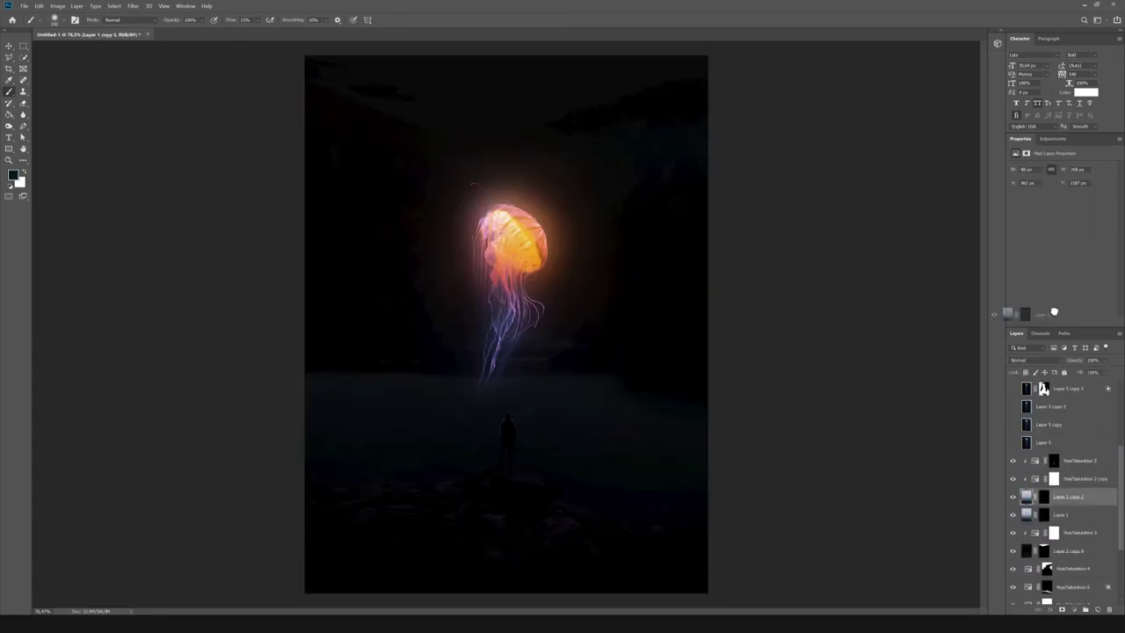
scroll(1064, 492, down, 2)
alt+click(1013, 424)
scroll(360, 518, up, 3)
key(p)
scroll(363, 441, up, 2)
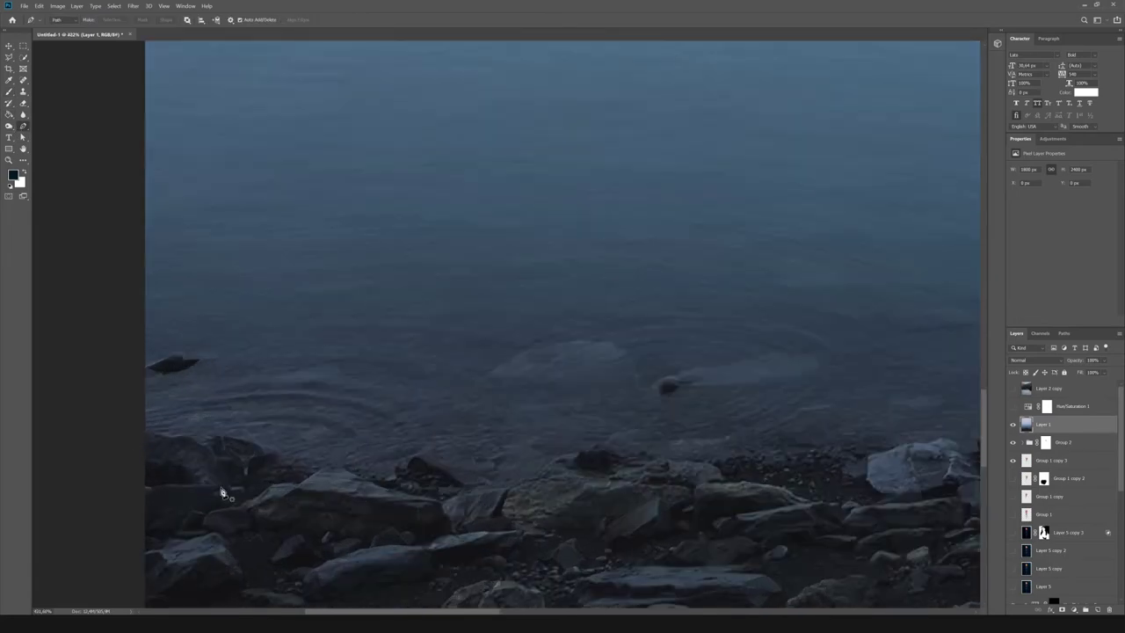
scroll(520, 477, up, 2)
Trace a pen path along the shoreline stones' top edge.
click(504, 466)
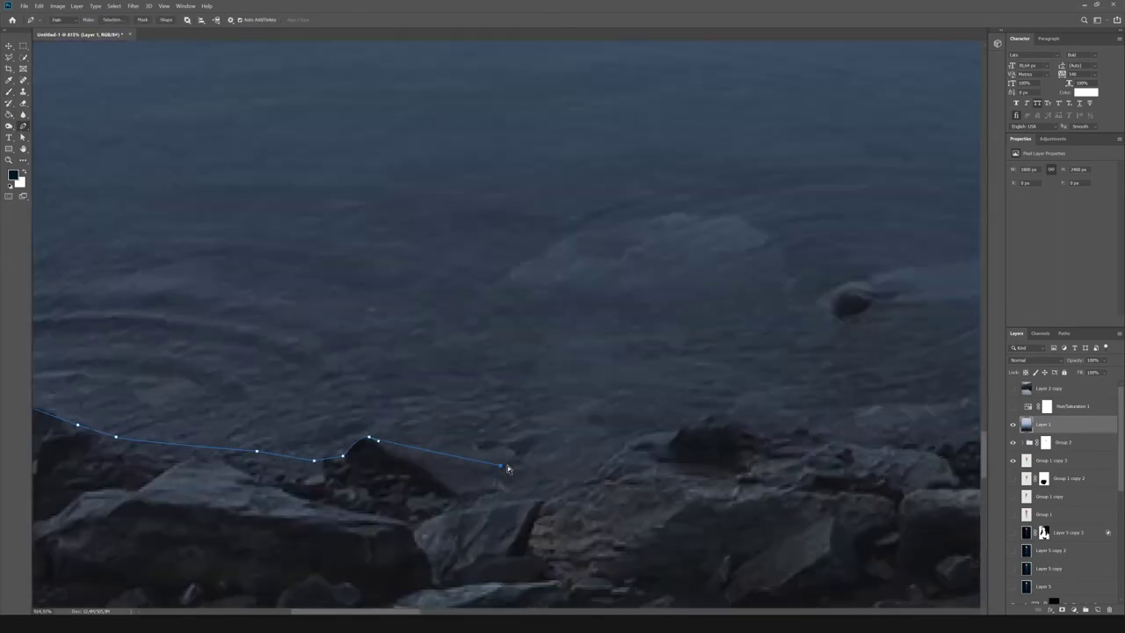
scroll(597, 429, down, 5)
scroll(352, 457, up, 6)
click(290, 472)
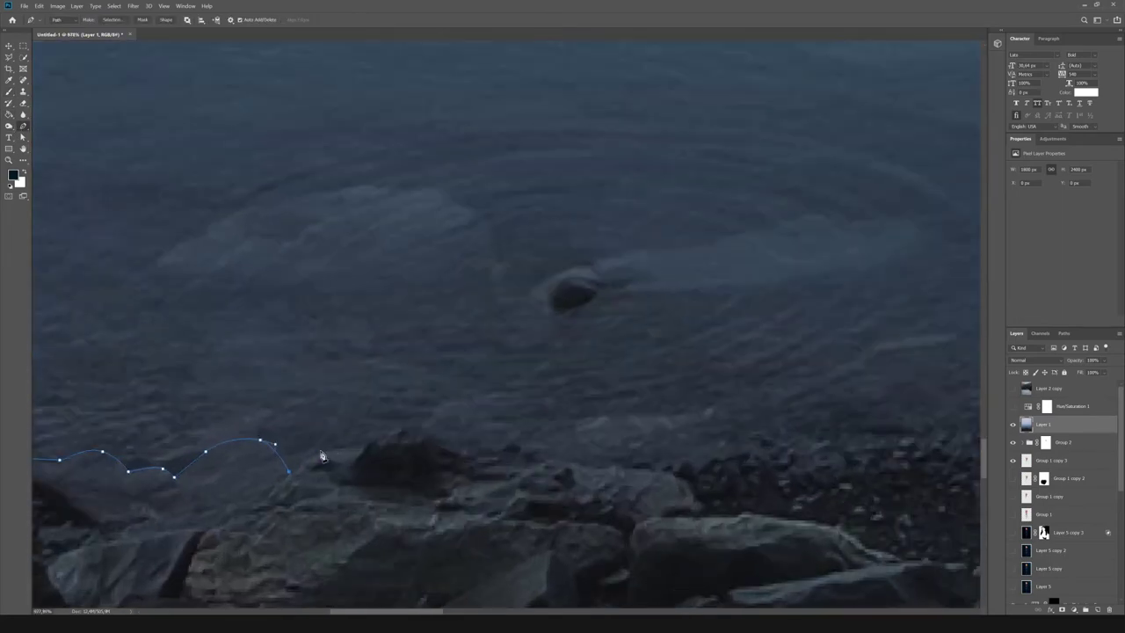
scroll(451, 449, down, 5)
scroll(439, 449, up, 4)
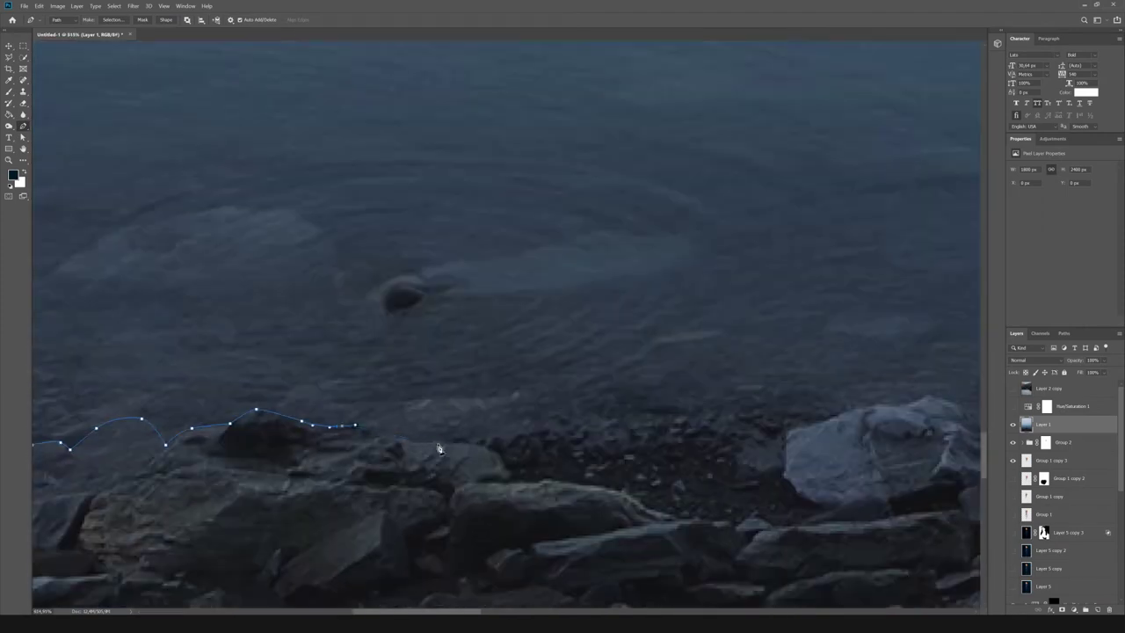
click(577, 487)
click(662, 508)
scroll(668, 514, down, 1)
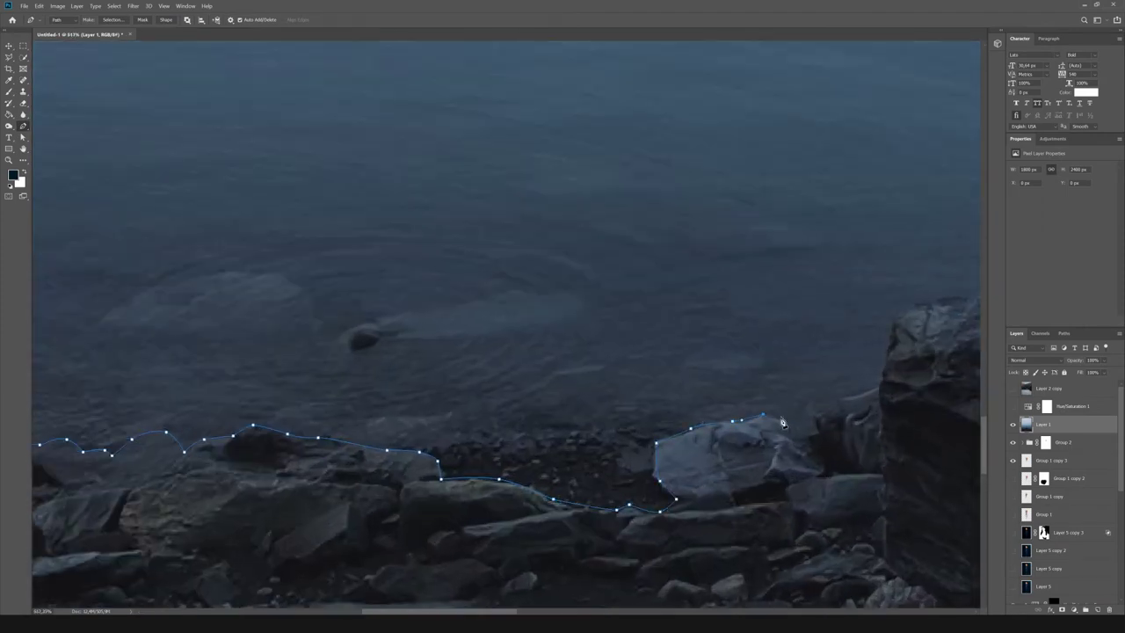
Continue the path around the man's rock, past his foot and along its top edge.
click(877, 385)
scroll(878, 385, down, 5)
scroll(538, 397, up, 5)
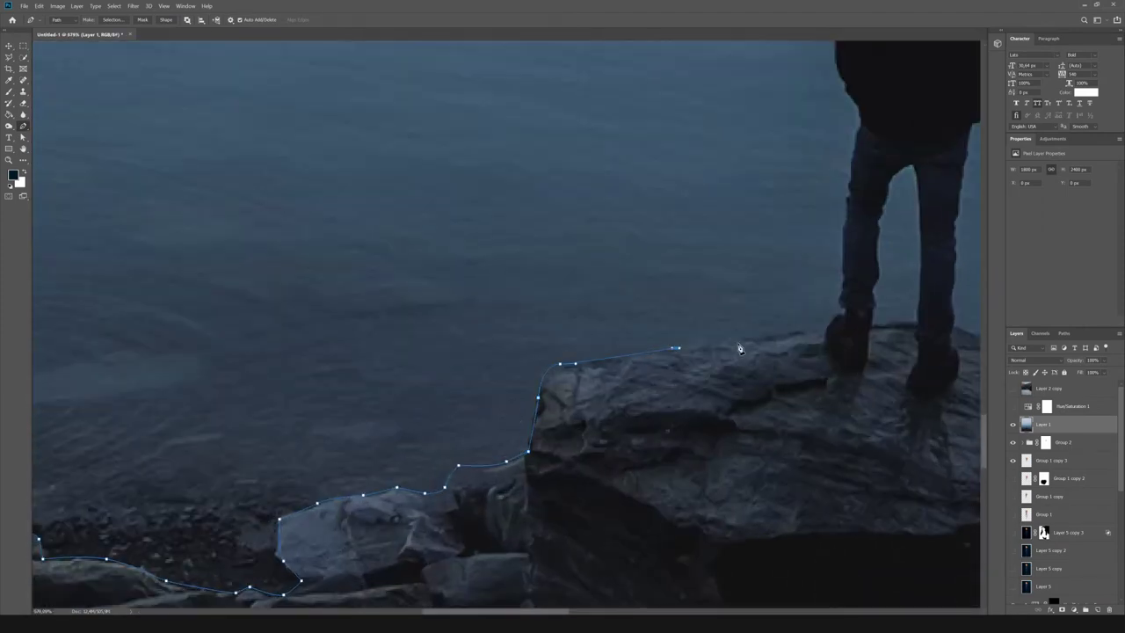
click(826, 336)
scroll(826, 336, down, 5)
scroll(403, 390, up, 4)
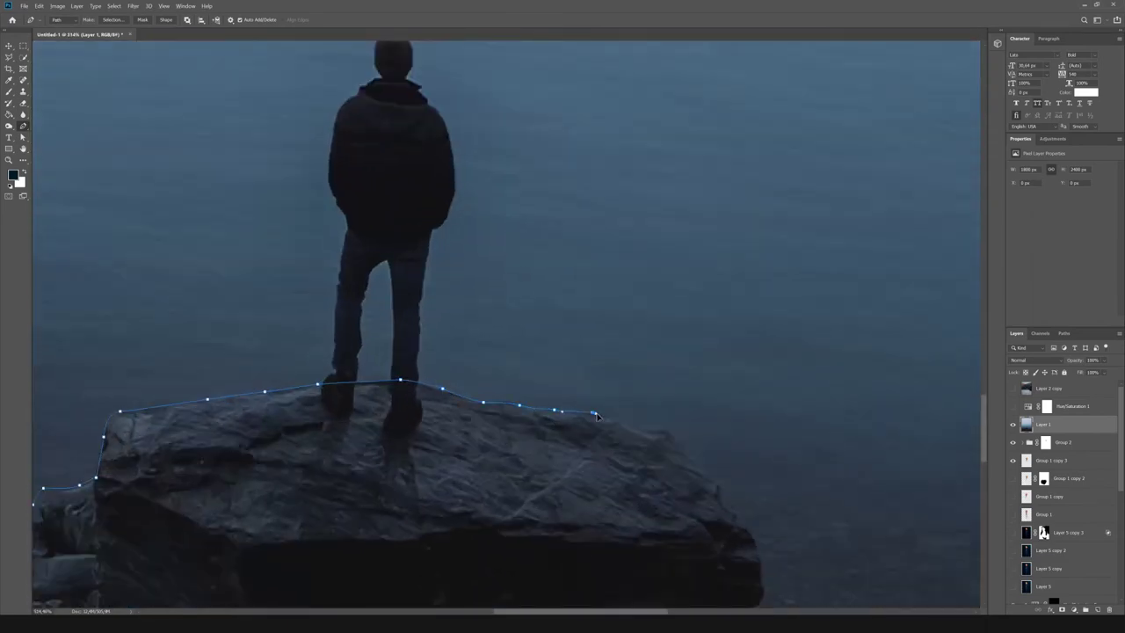
click(638, 426)
click(677, 436)
scroll(685, 477, down, 2)
scroll(754, 497, up, 2)
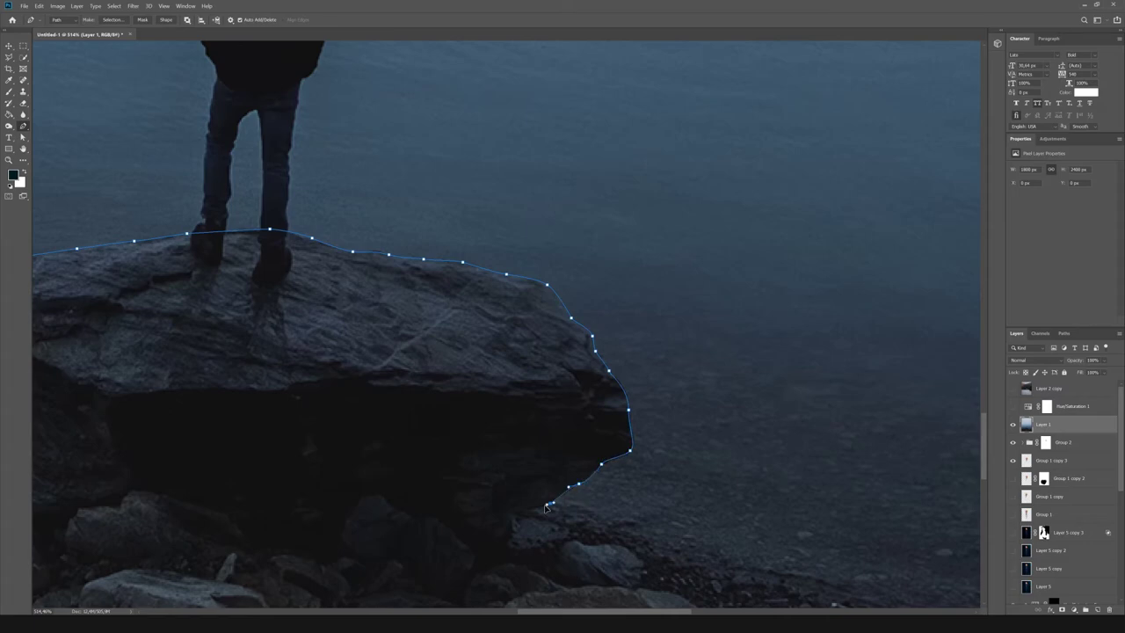
scroll(546, 508, down, 5)
scroll(532, 462, up, 2)
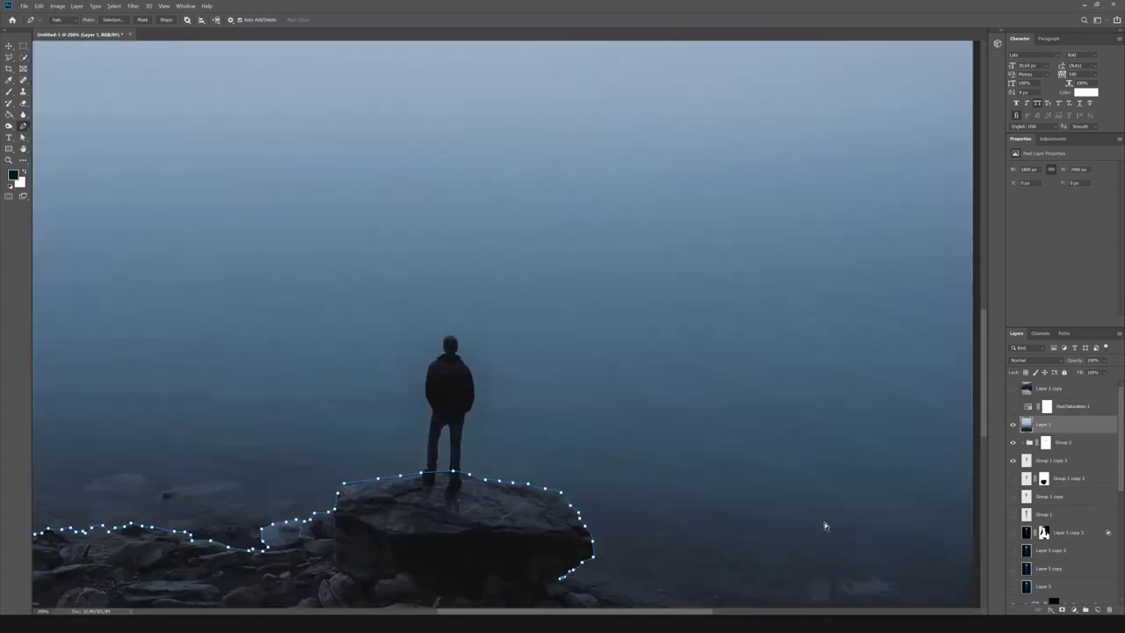
scroll(518, 461, up, 1)
scroll(501, 459, up, 2)
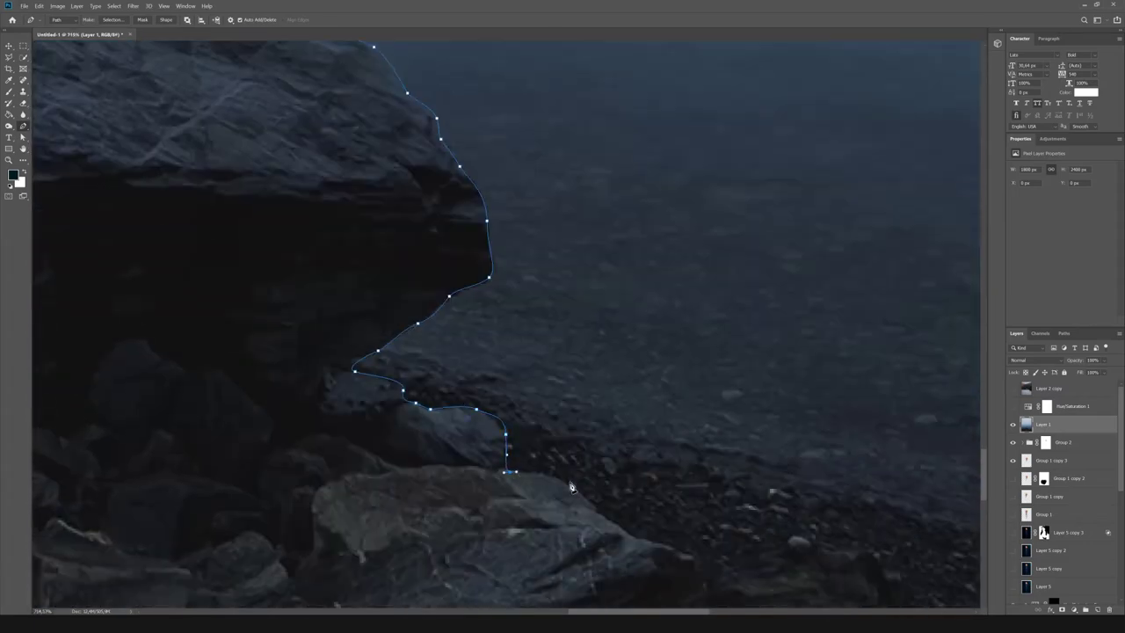
scroll(639, 543, down, 4)
scroll(731, 467, down, 3)
scroll(793, 470, up, 7)
Extend the path down the rock's side and across the lower stones.
click(612, 376)
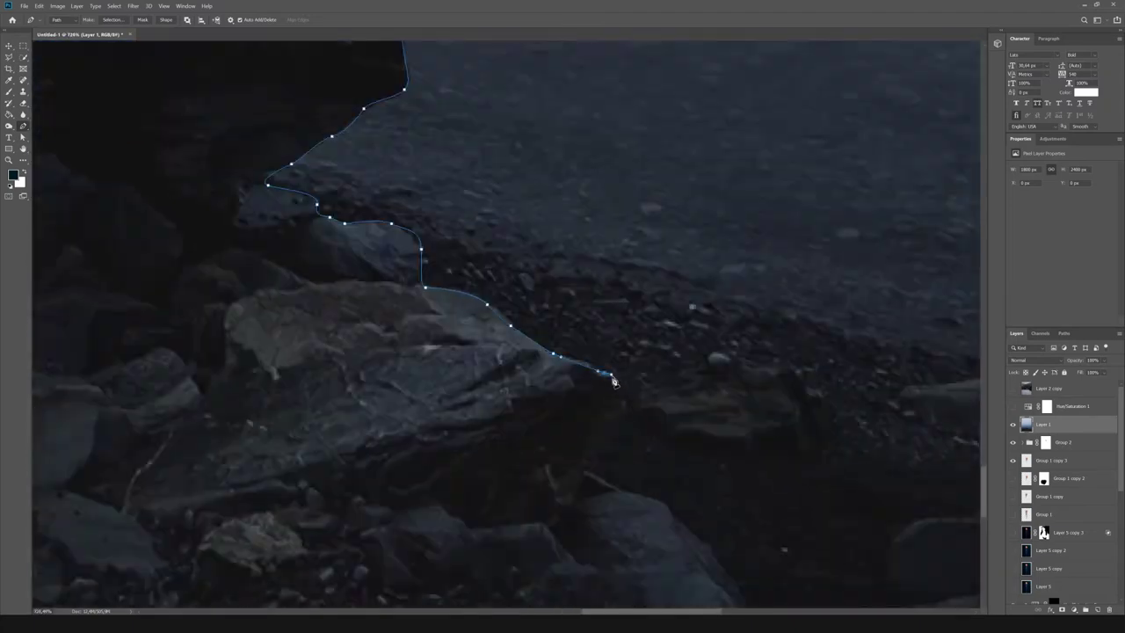
scroll(687, 512, down, 2)
scroll(410, 495, up, 1)
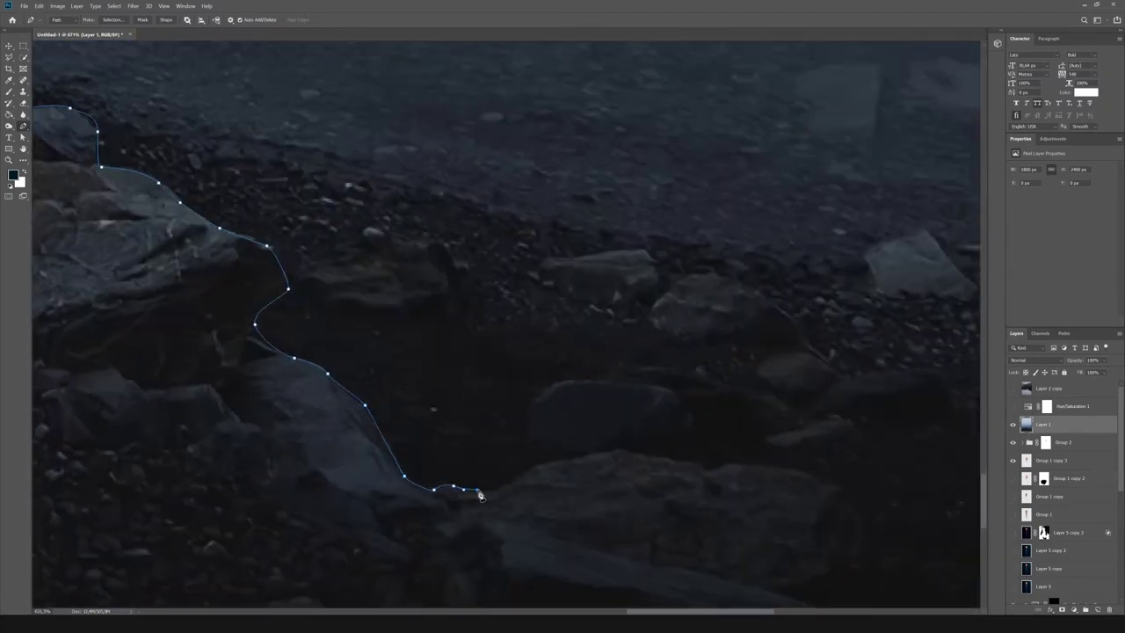
scroll(832, 489, down, 3)
click(388, 448)
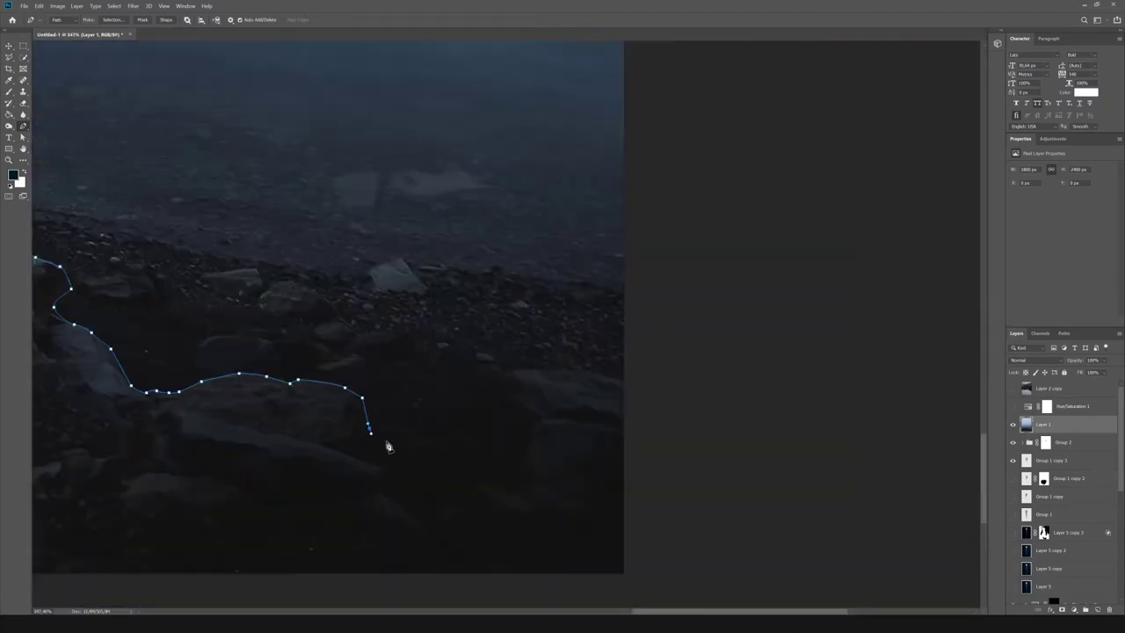
scroll(406, 436, up, 1)
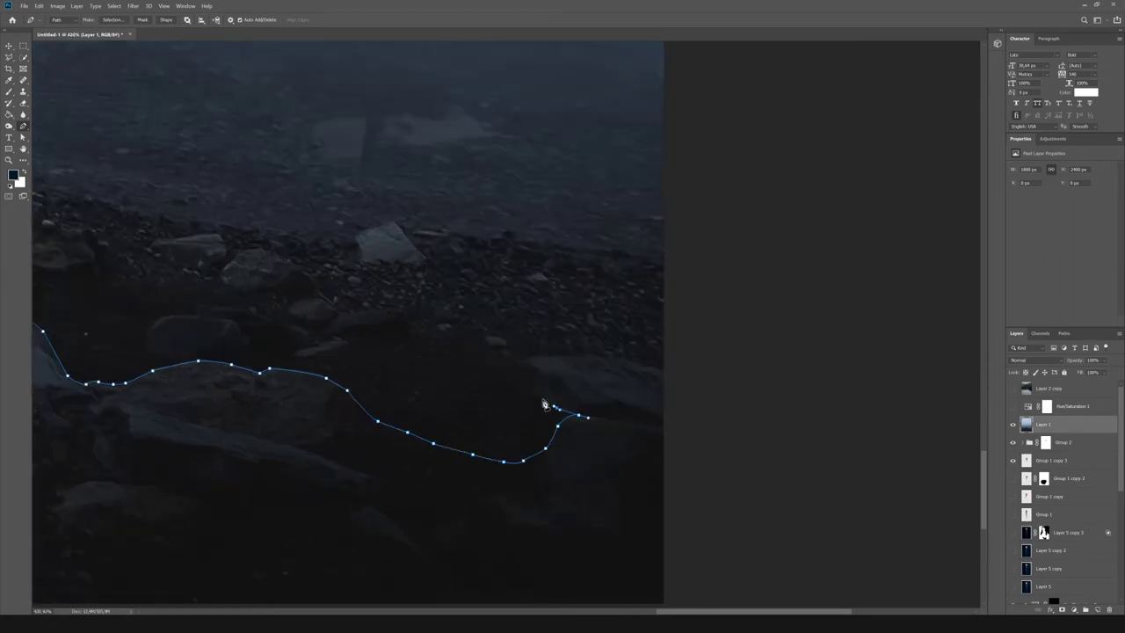
scroll(645, 370, down, 3)
scroll(356, 354, up, 4)
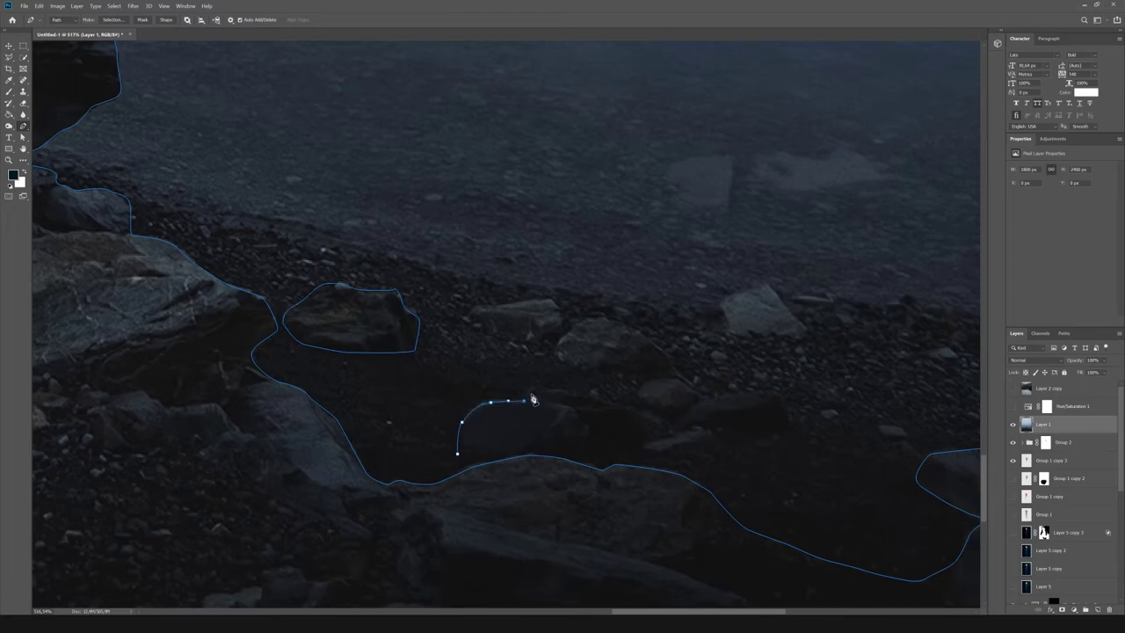
scroll(458, 459, down, 1)
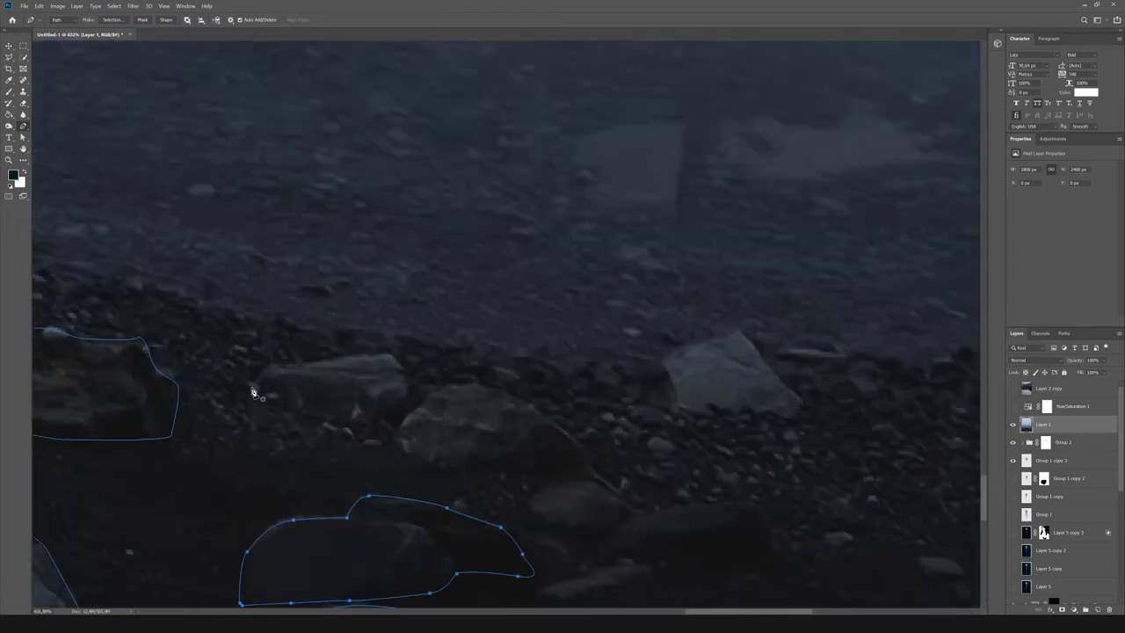
Outline a separate small stone and turn the path into a selection.
click(268, 382)
click(329, 364)
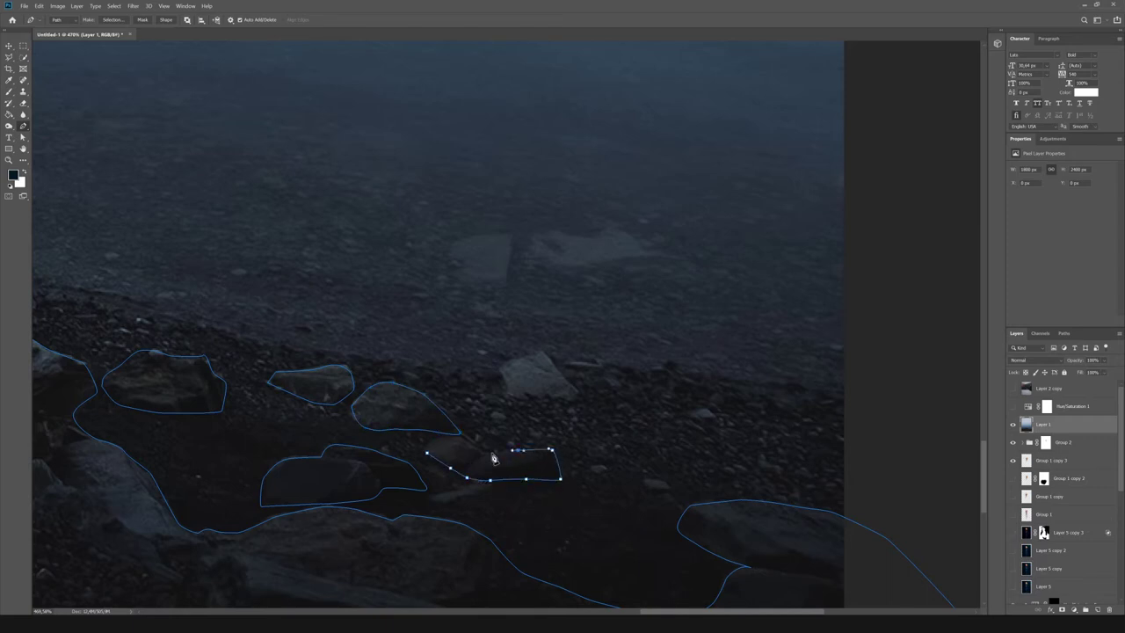
scroll(581, 400, down, 5)
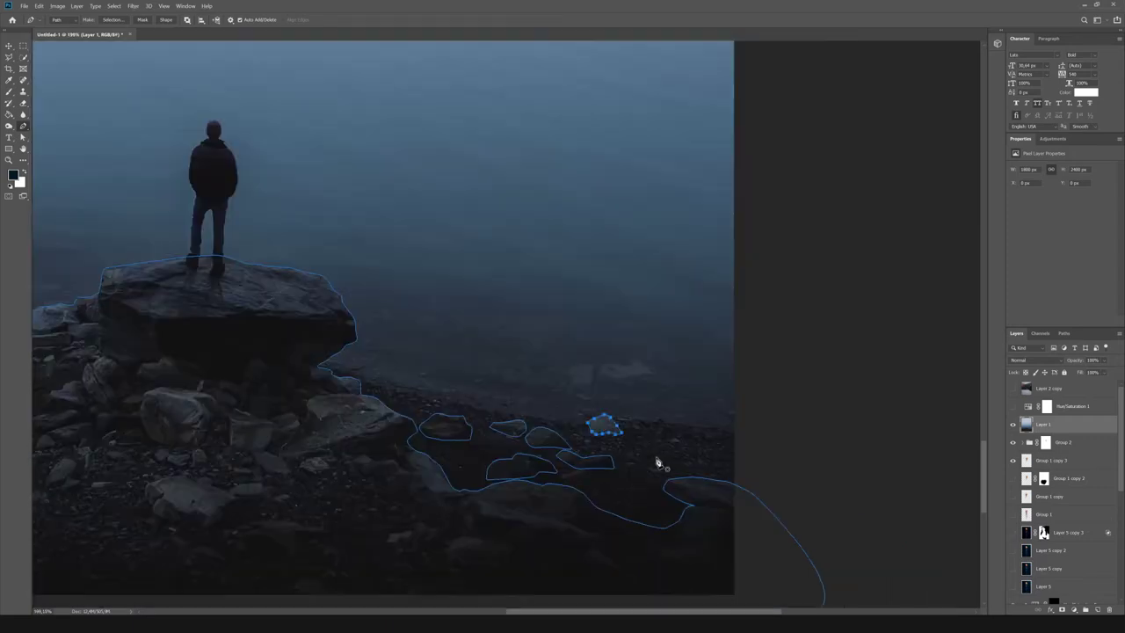
right_click(422, 220)
click(457, 272)
Load the rock outline as a selection and add a Hue/Saturation 7 adjustment masked to the rocks.
click(676, 213)
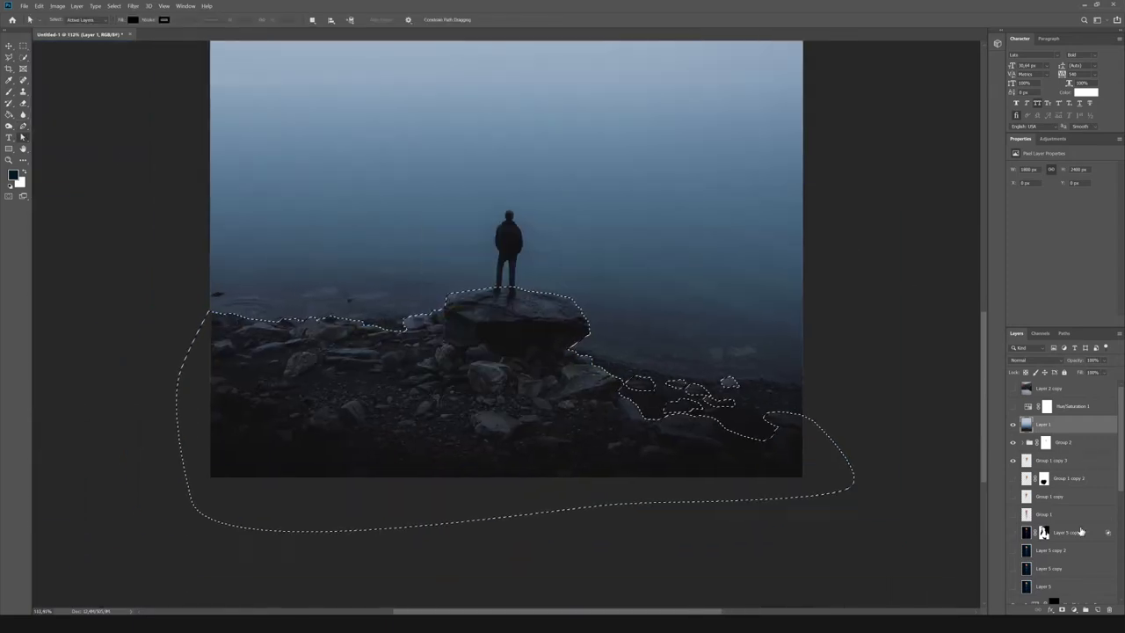
click(1054, 605)
key(ctrl+z)
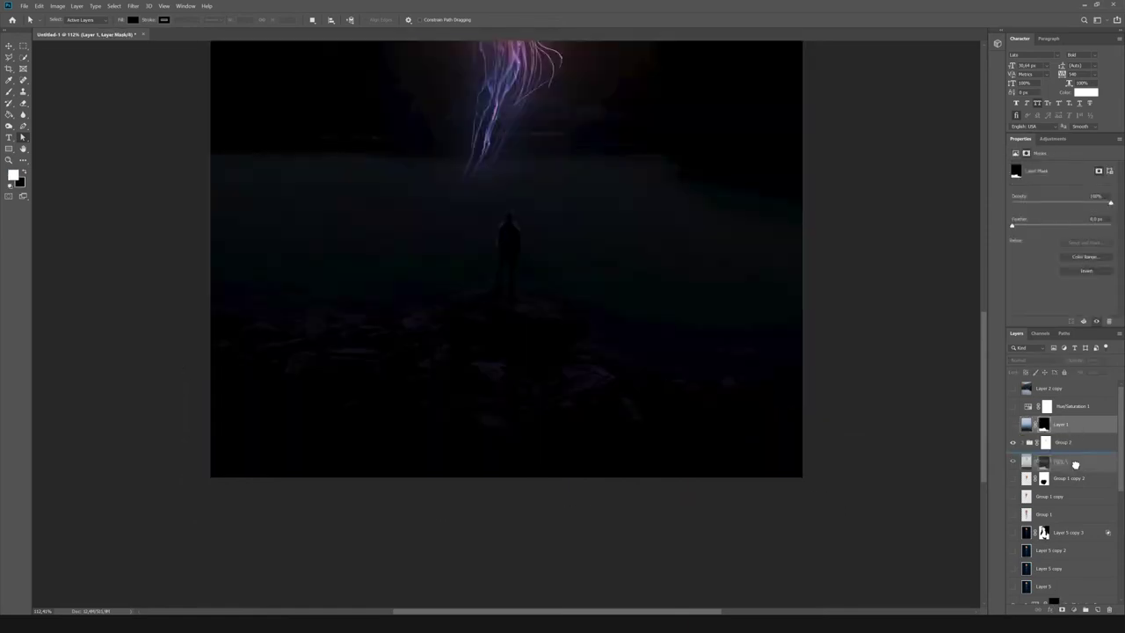
scroll(1077, 466, down, 5)
click(1074, 609)
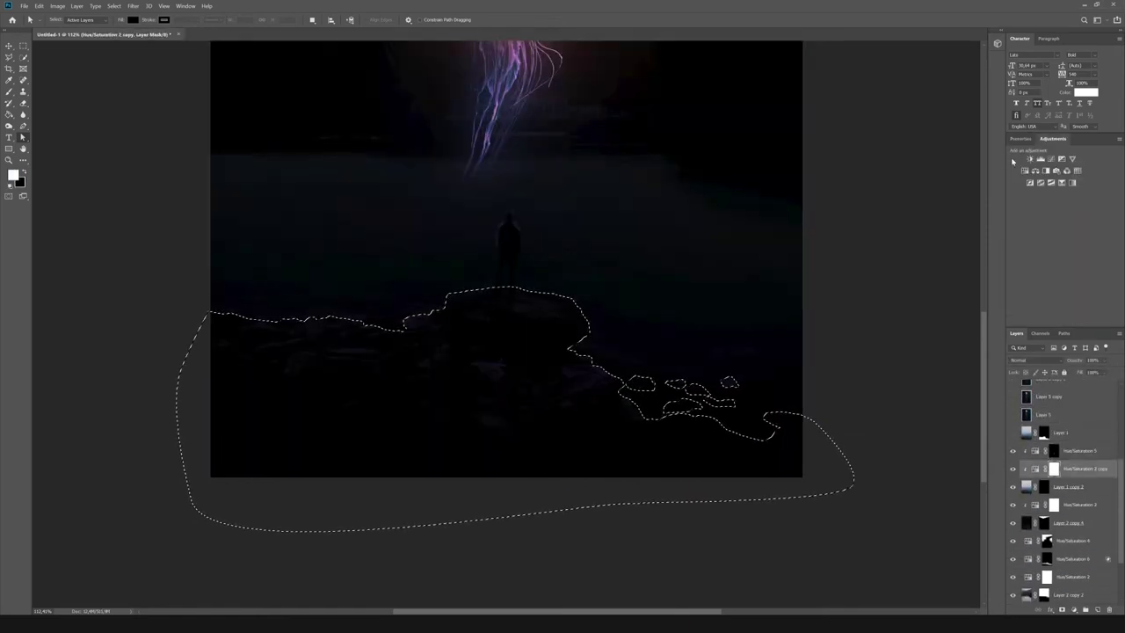
Limit the Hue/Saturation 7 tint to brighter areas using Blend If in its blending options.
scroll(1055, 534, down, 2)
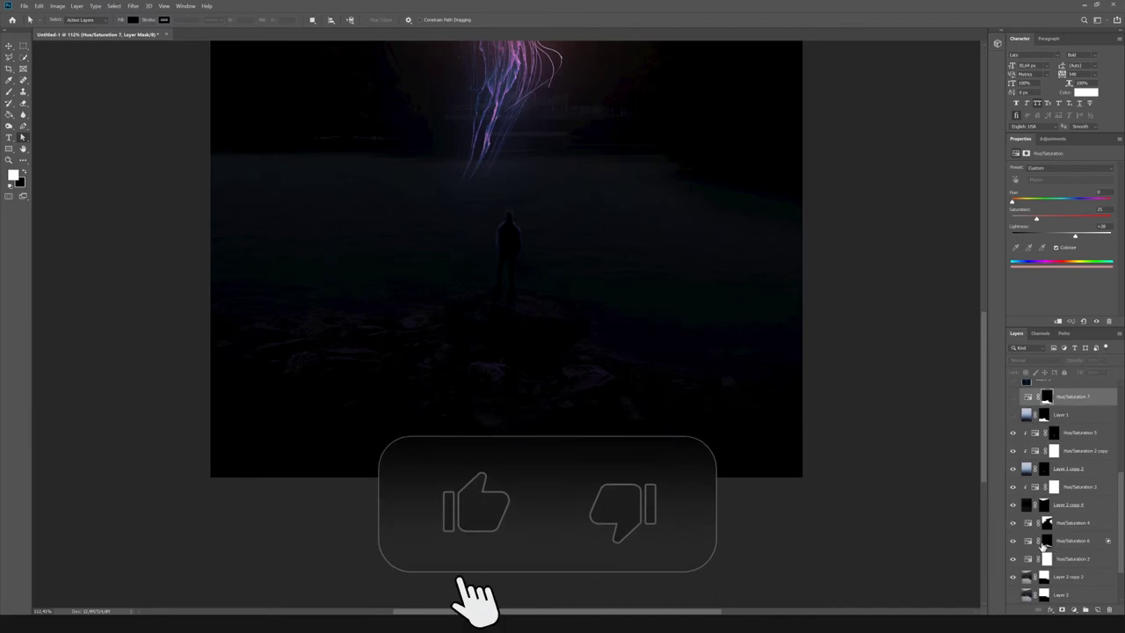
key(backslash)
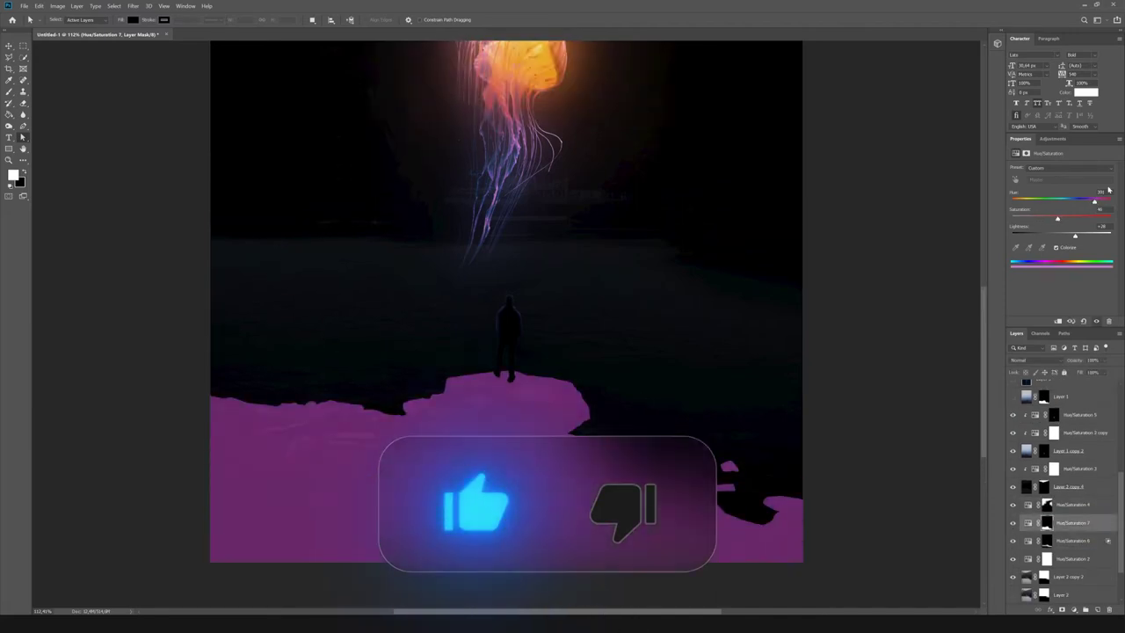
double_click(1026, 523)
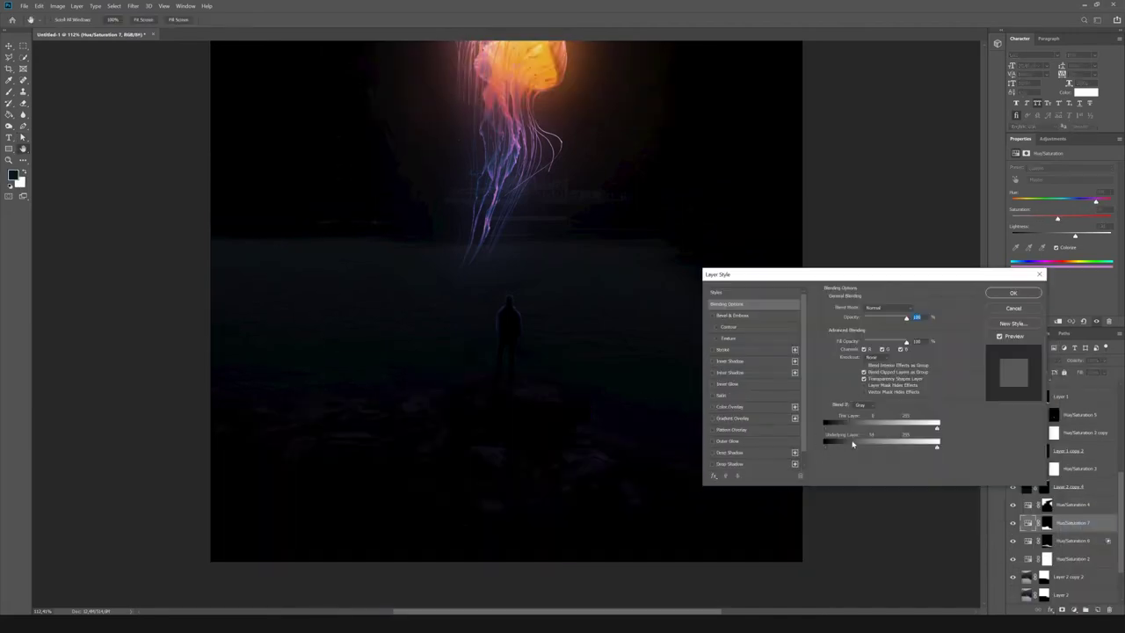
drag(825, 447, 829, 450)
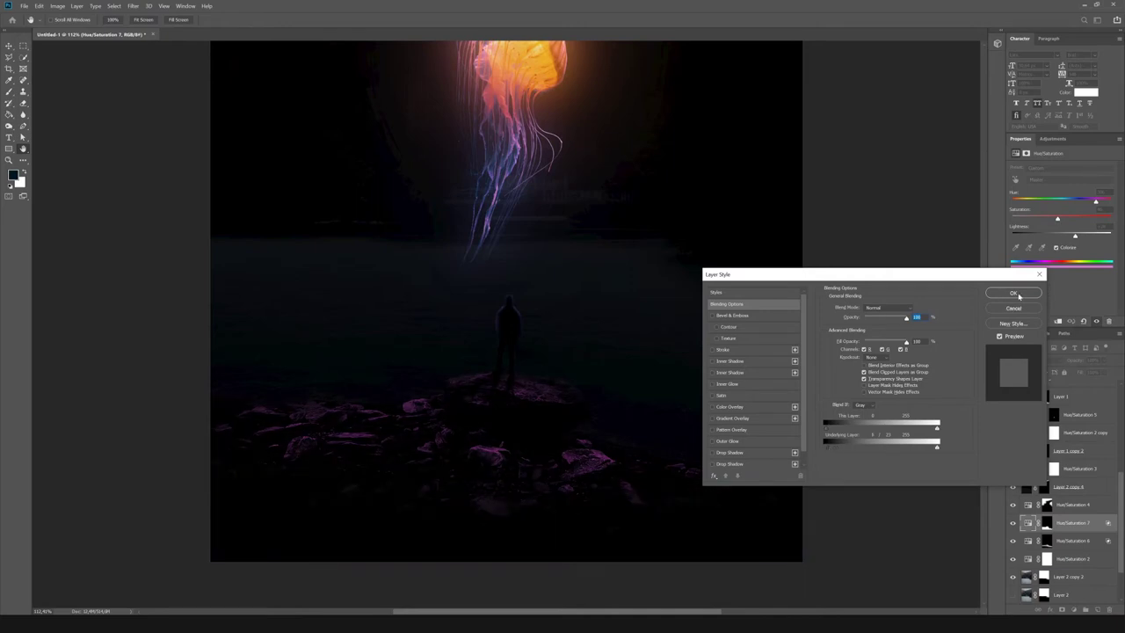
click(1015, 293)
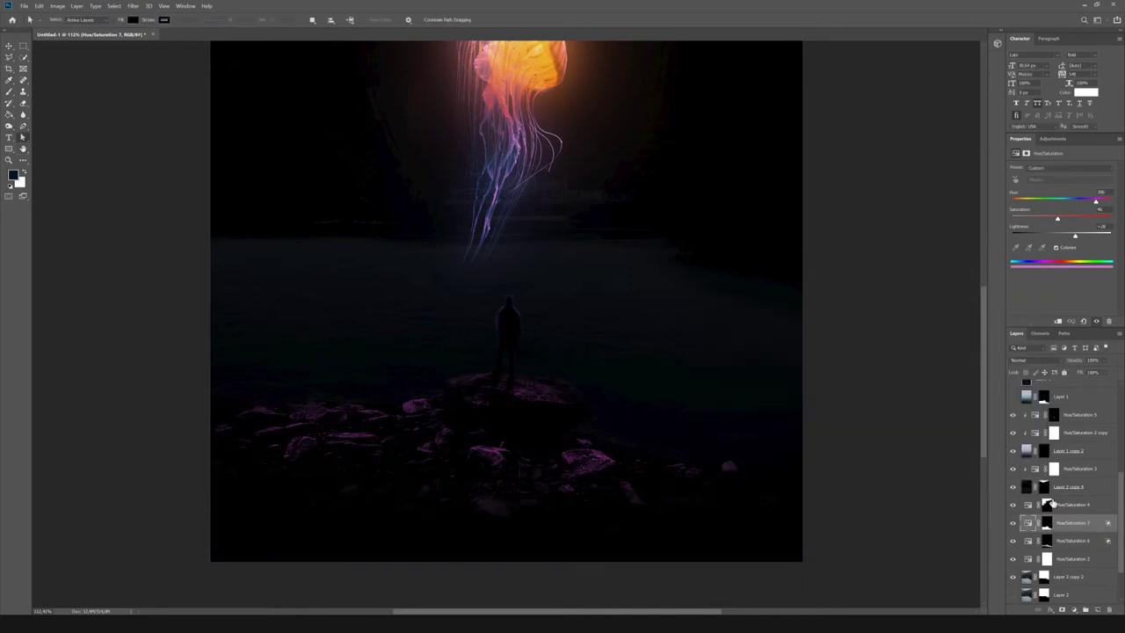
Target the Hue/Saturation 7 mask with the Brush, fit the canvas to the window, then zoom in.
click(1026, 153)
key(b)
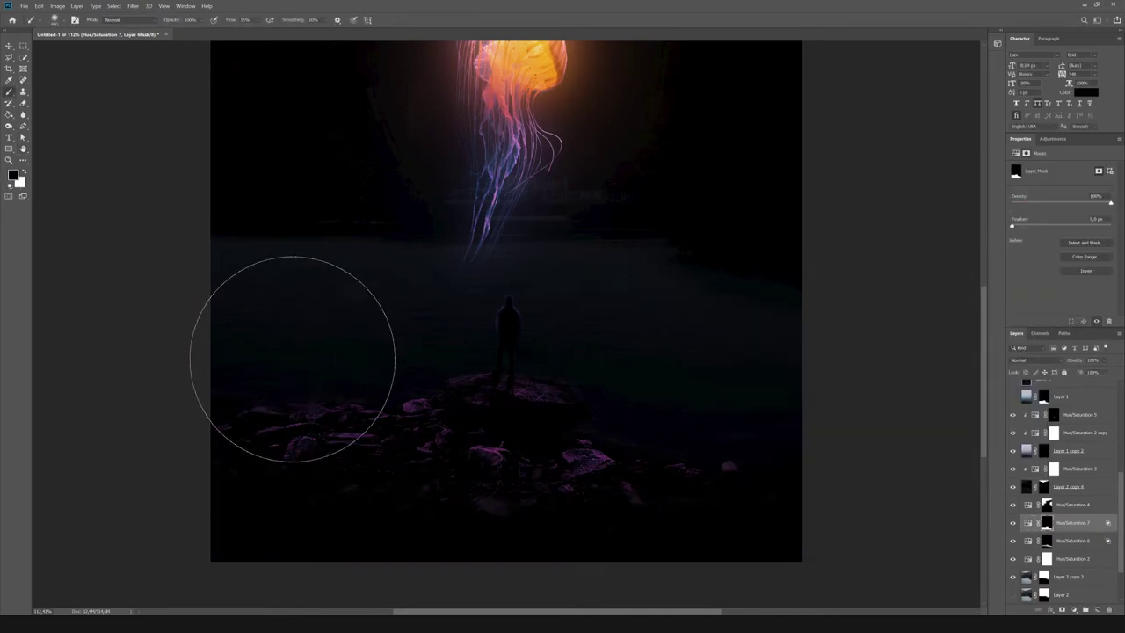
key(ctrl+0)
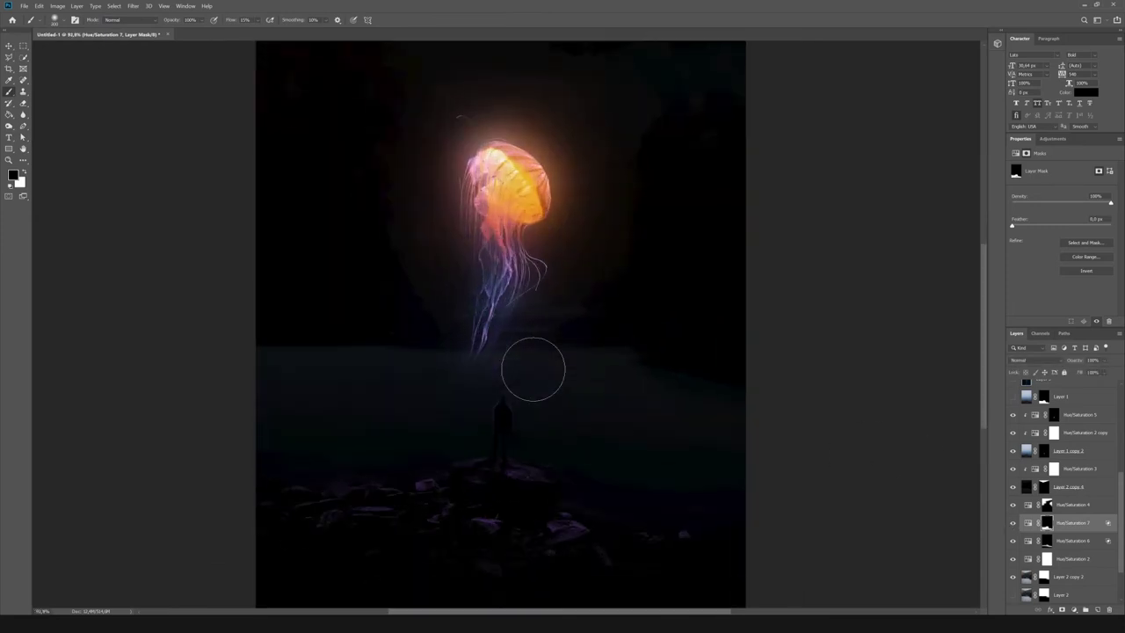
click(1016, 153)
click(1045, 523)
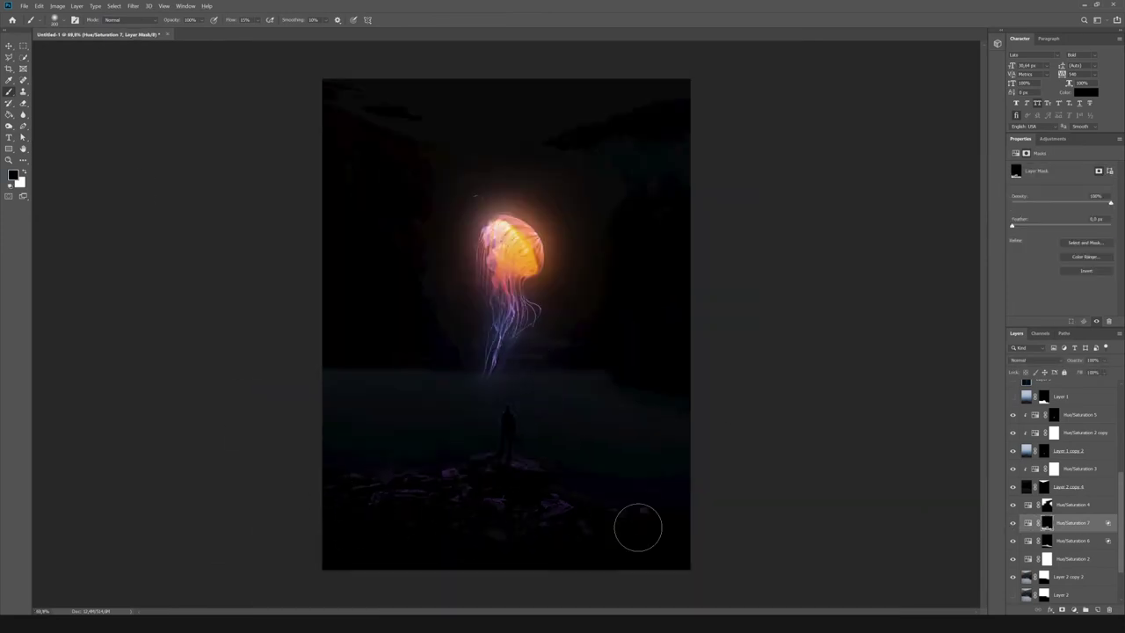
key(ctrl+plus)
scroll(1059, 493, up, 5)
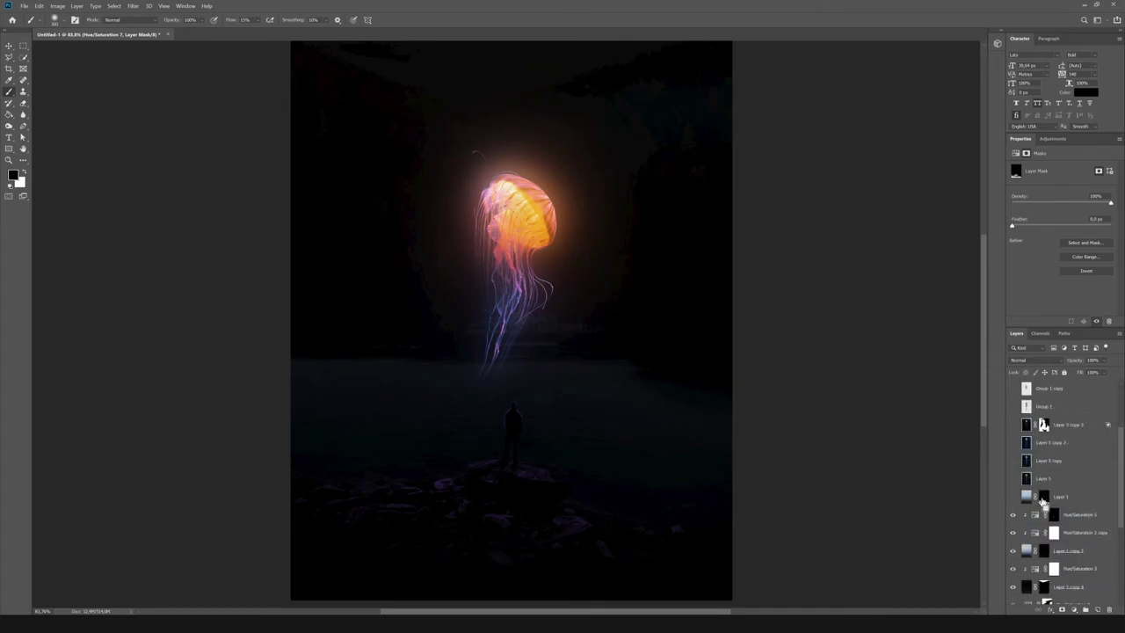
Colorize Hue/Saturation 8 with raised lightness, group it, and invert its mask to black.
click(1068, 495)
click(1057, 247)
drag(1061, 236, 1084, 201)
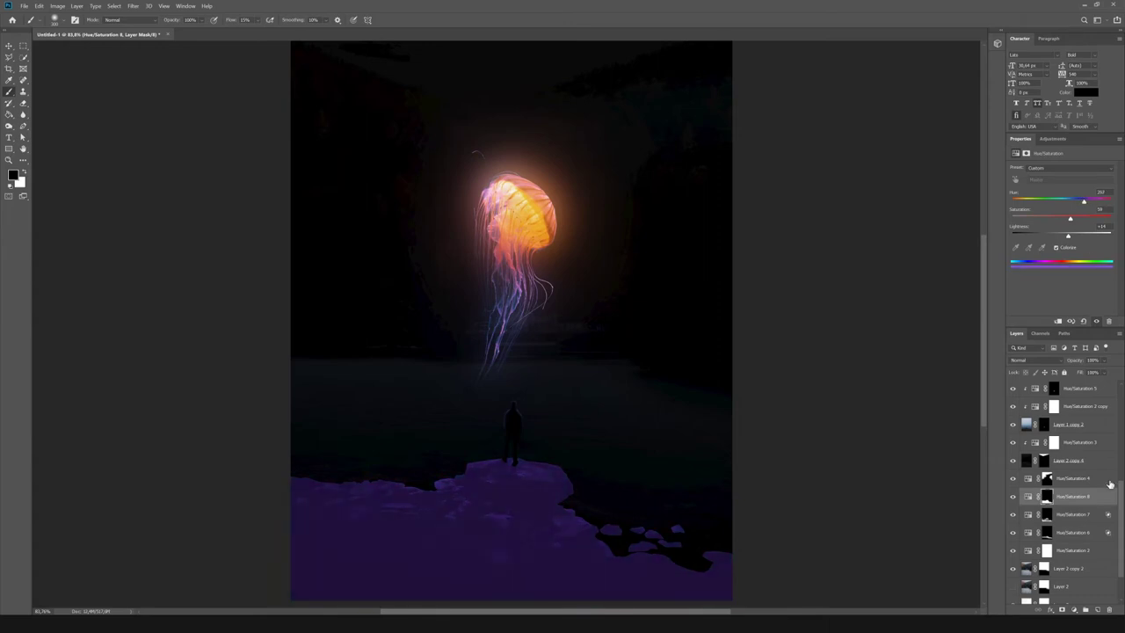
key(ctrl+g)
key(ctrl+i)
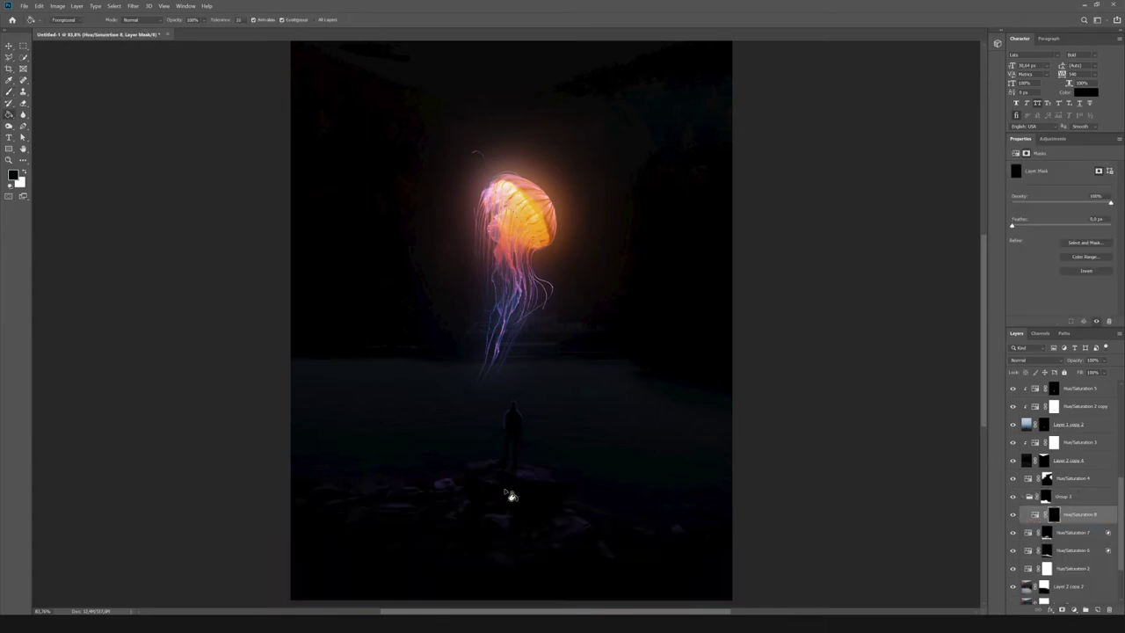
key(x)
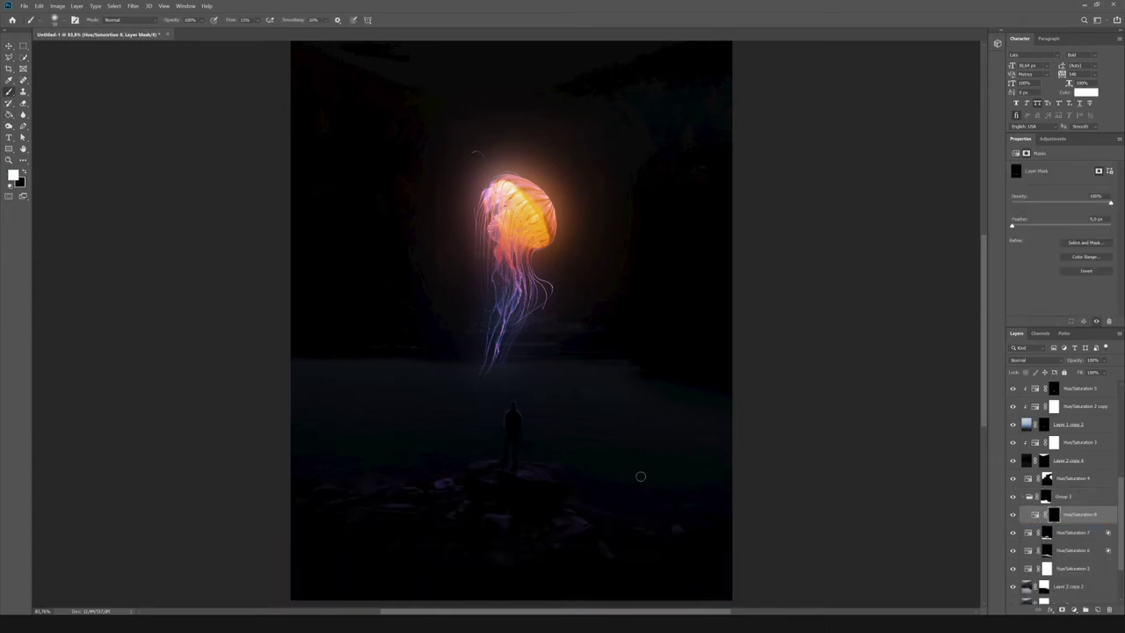
Review the tint adjustment's settings and select the Hue/Saturation 7 layer.
scroll(519, 413, up, 5)
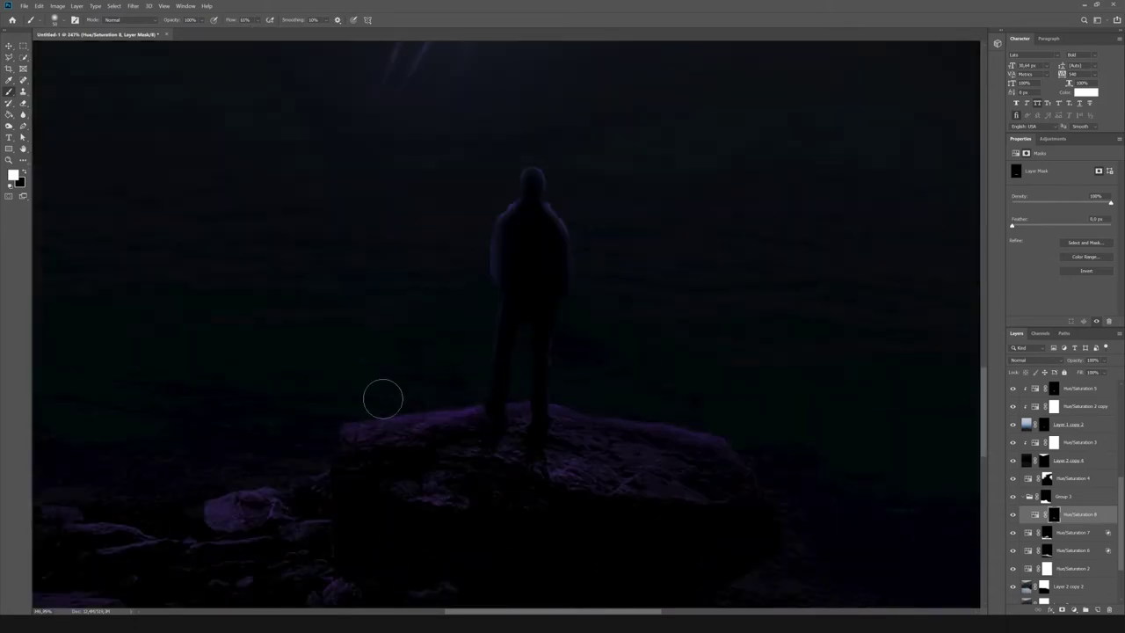
scroll(714, 403, down, 5)
scroll(421, 435, up, 4)
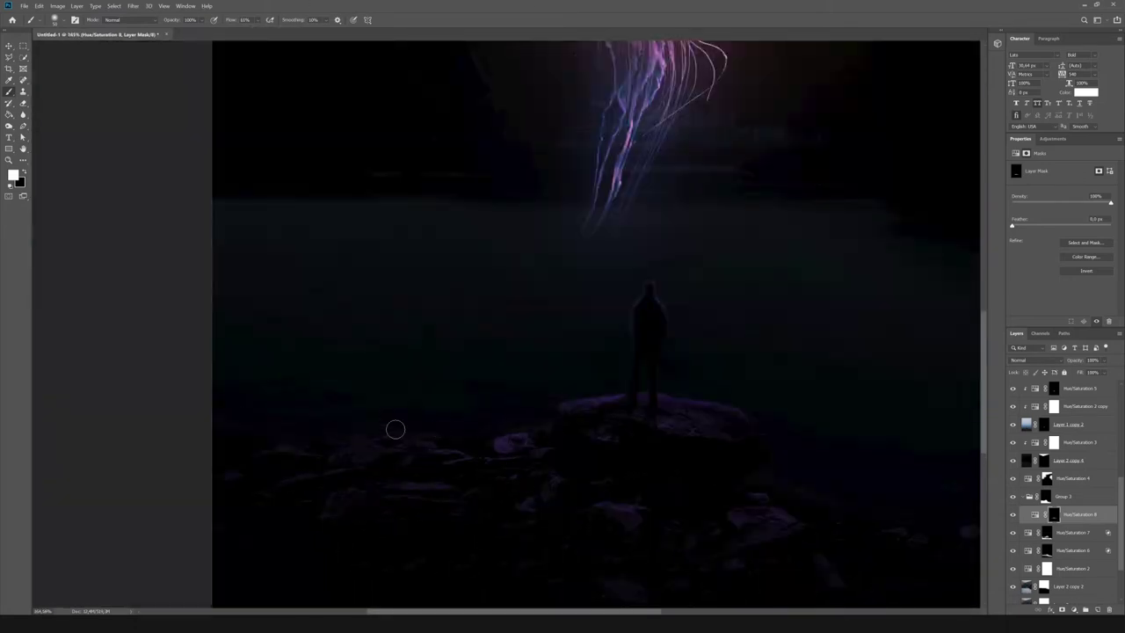
scroll(784, 454, down, 3)
click(1017, 153)
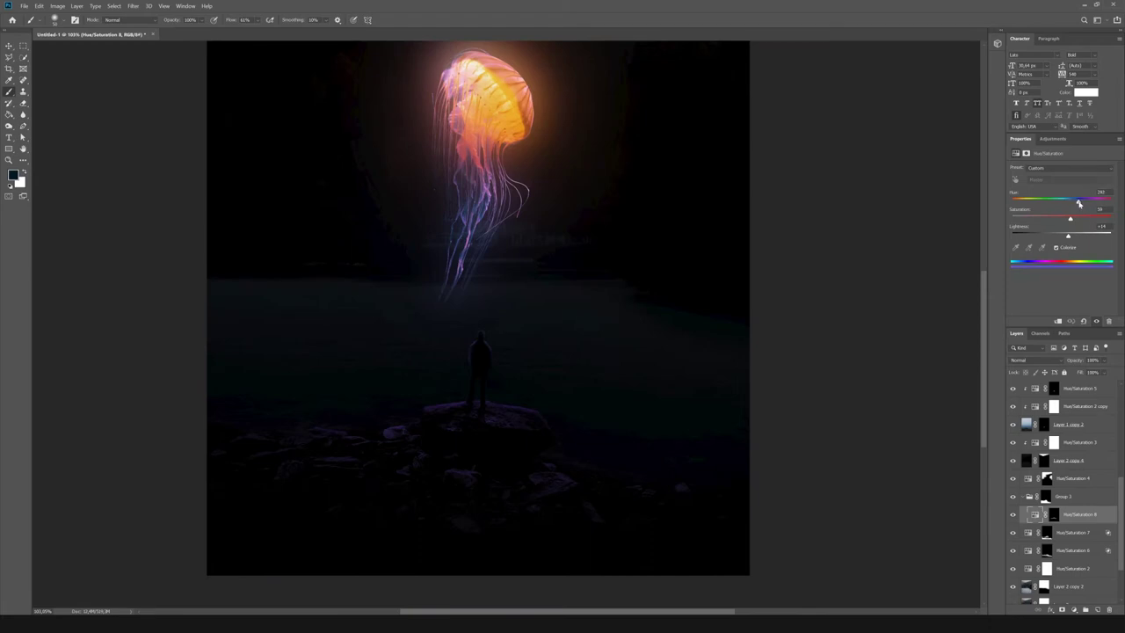
click(1063, 533)
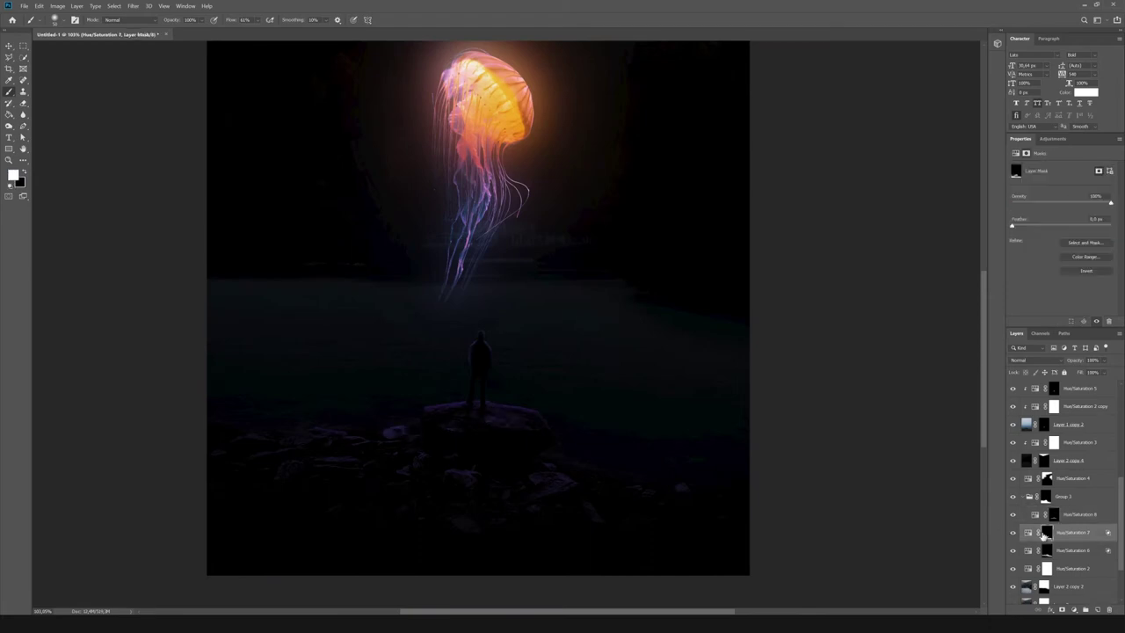
scroll(1057, 431, down, 5)
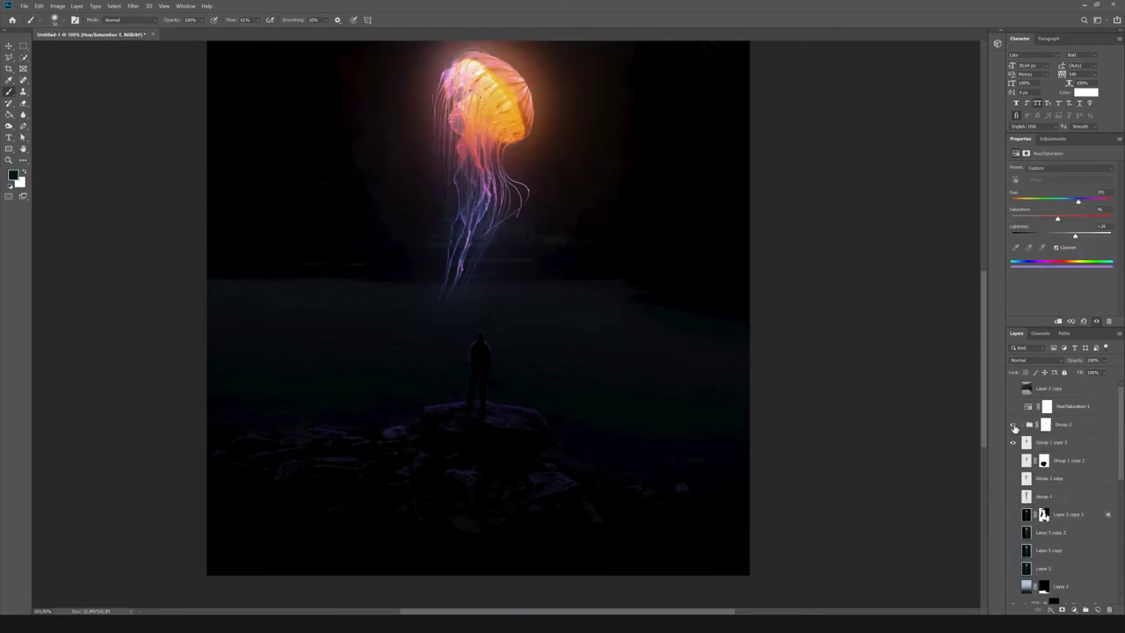
scroll(563, 352, down, 3)
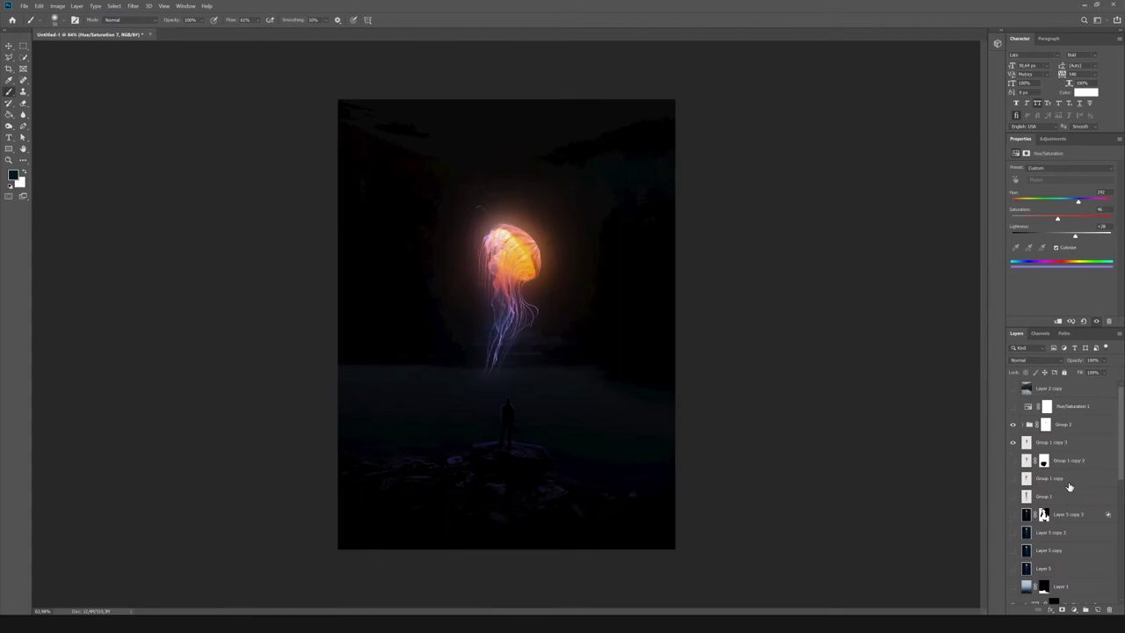
Duplicate the jellyfish and flip and squash the copy under the figure as a reflection.
key(ctrl+j)
key(ctrl+t)
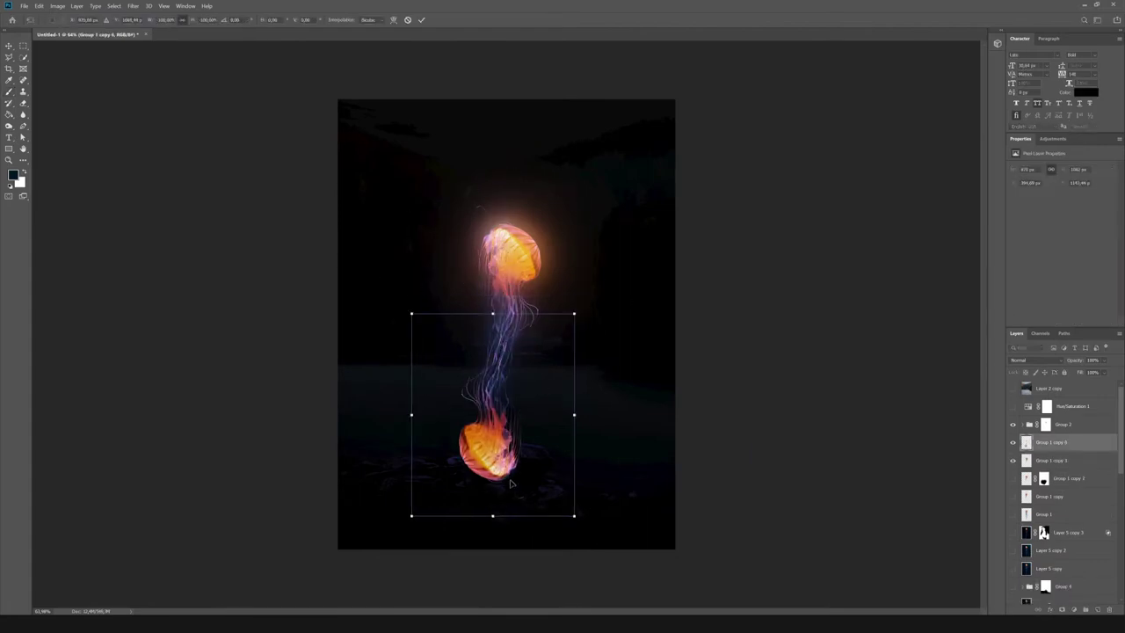
drag(502, 183, 502, 378)
key(Return)
Warp the reflection's tendrils into waves with Liquify.
key(ctrl+shift+x)
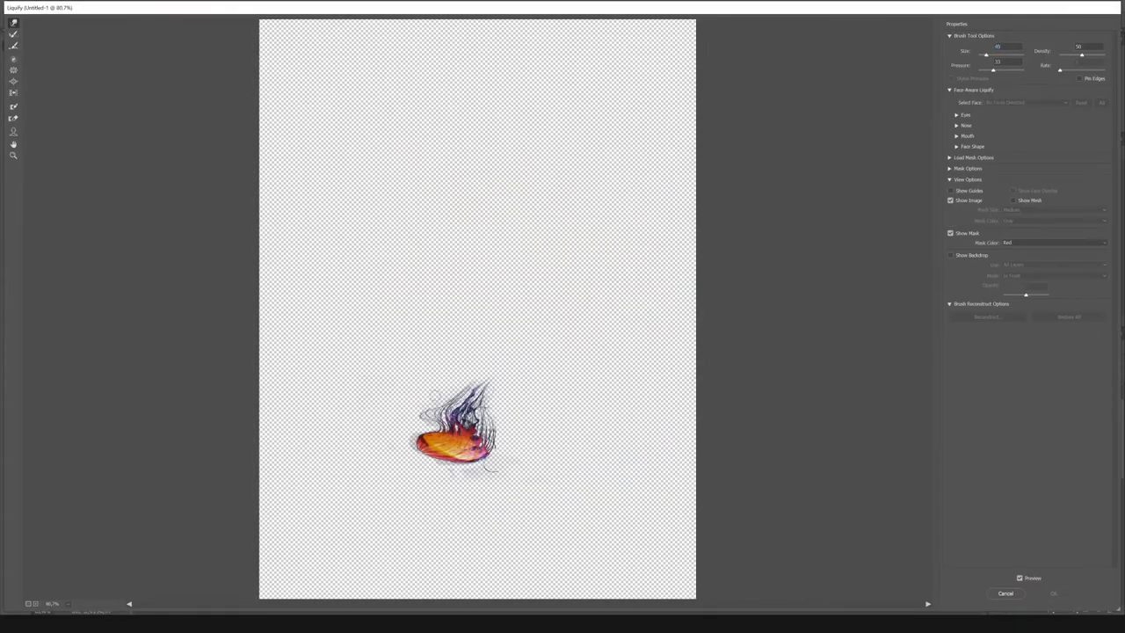
mouse_move(435, 397)
mouse_down()
mouse_move(557, 431)
mouse_move(457, 422)
mouse_up()
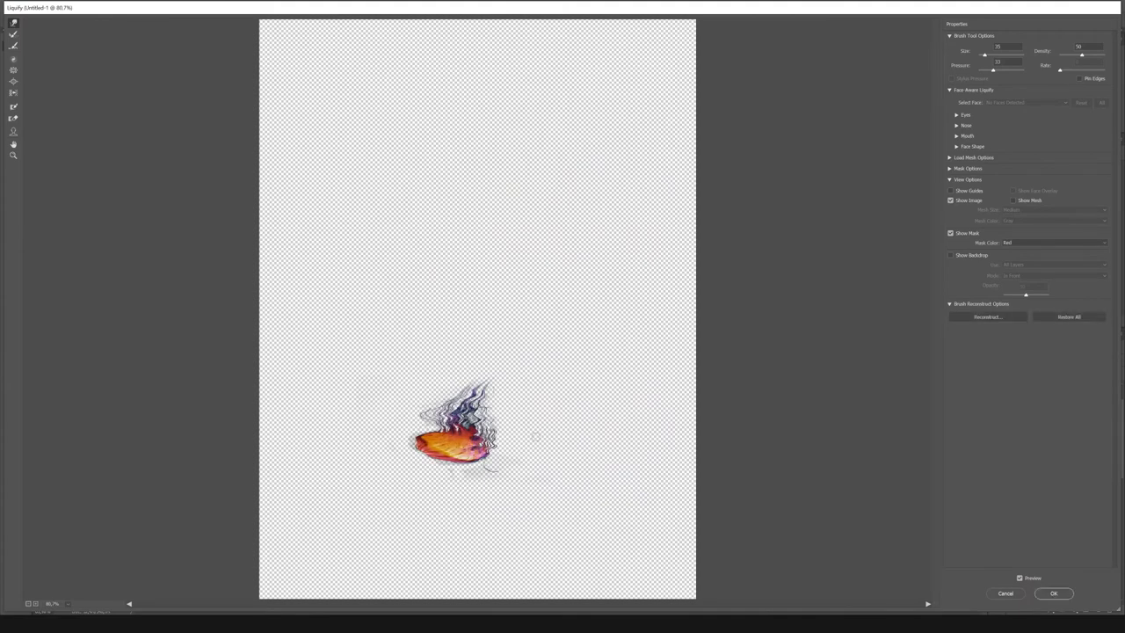
key(Return)
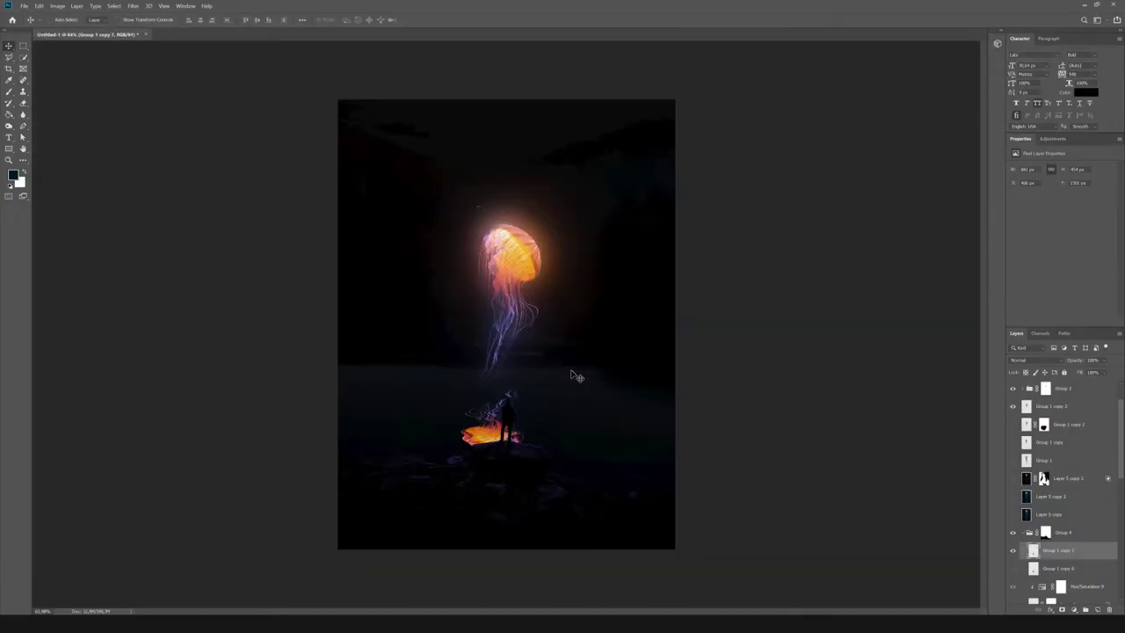
click(39, 6)
Mirror the reflection horizontally and add a duplicated, lower-opacity glow beneath the figure.
mouse_move(52, 281)
click(167, 286)
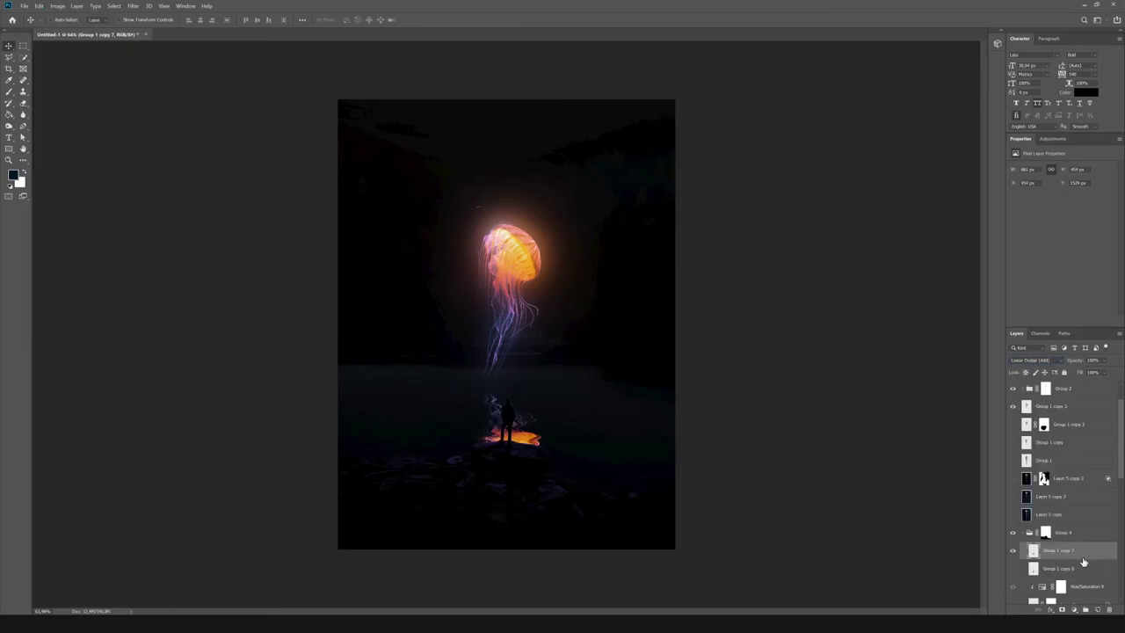
key(ctrl+j)
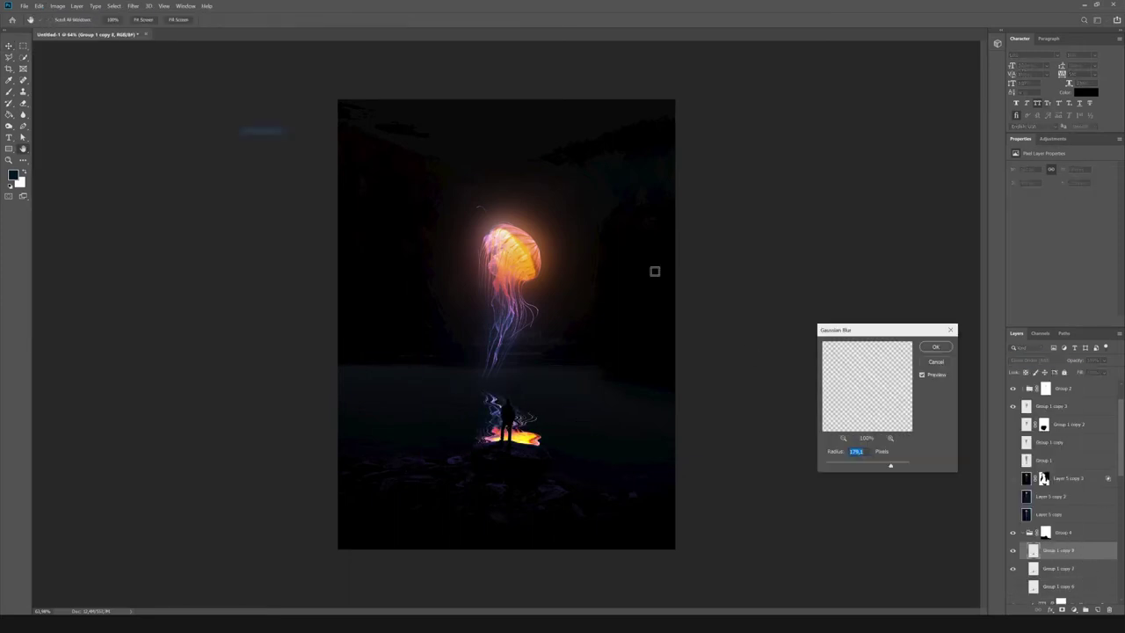
drag(700, 418, 685, 419)
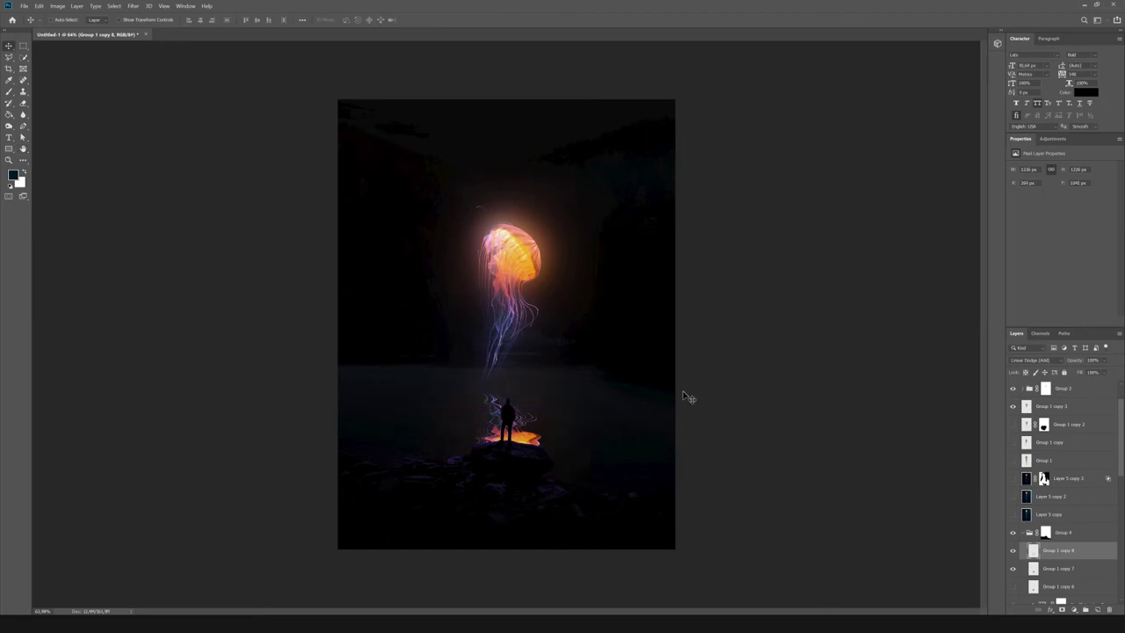
click(1085, 568)
drag(1104, 360, 1091, 372)
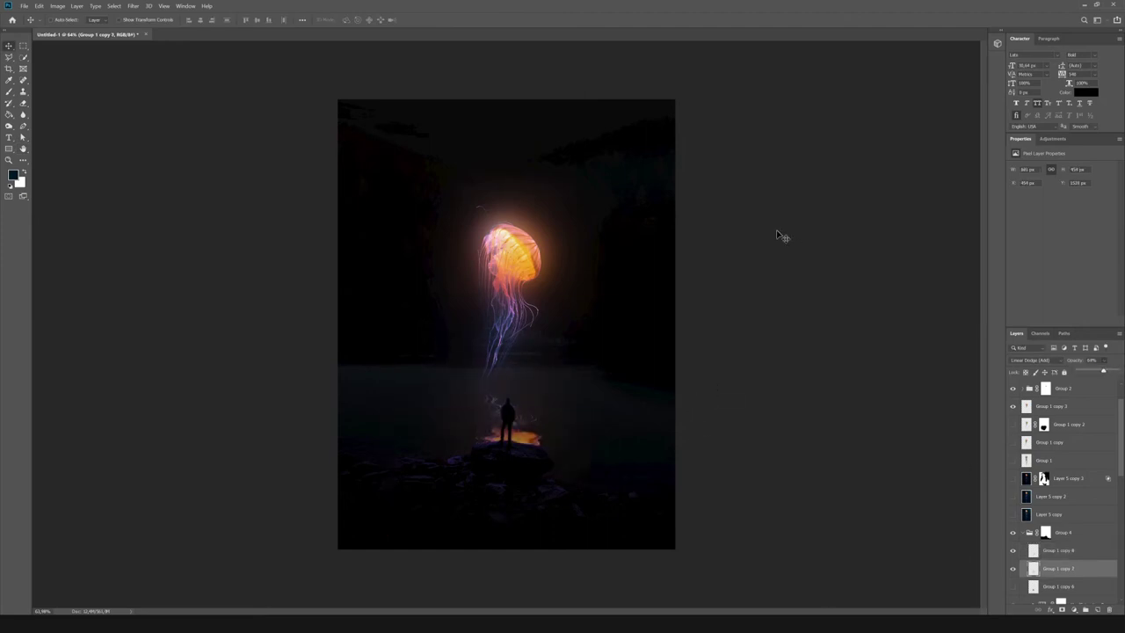
drag(580, 429, 535, 413)
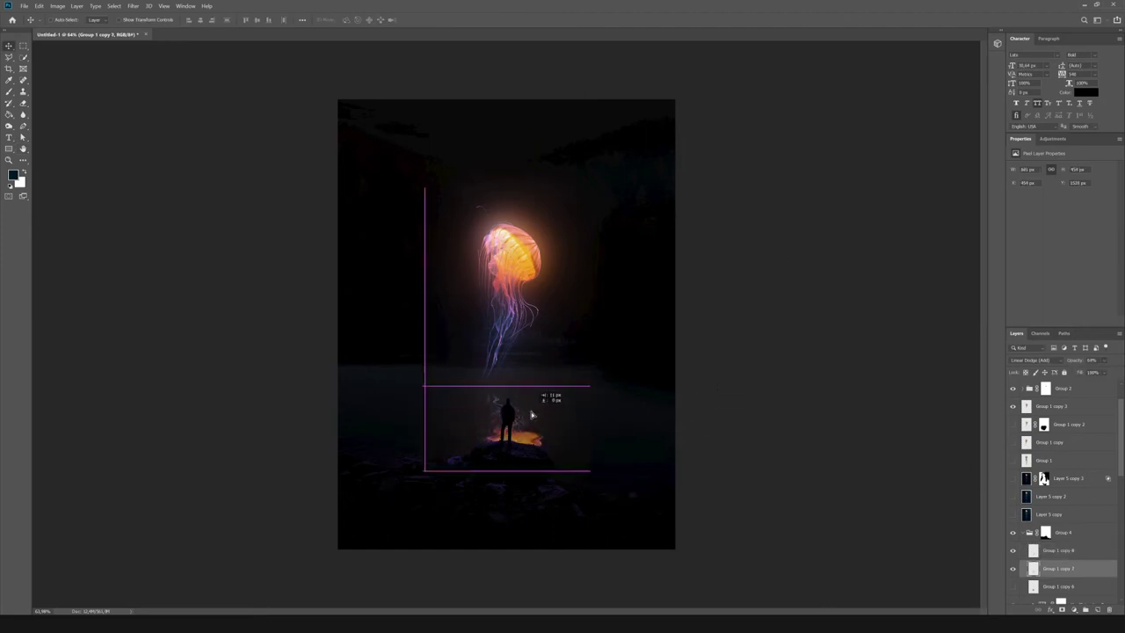
Toggle the glow copy for comparison and apply a Radial Blur to the duplicated glow.
scroll(531, 426, down, 3)
scroll(531, 425, up, 3)
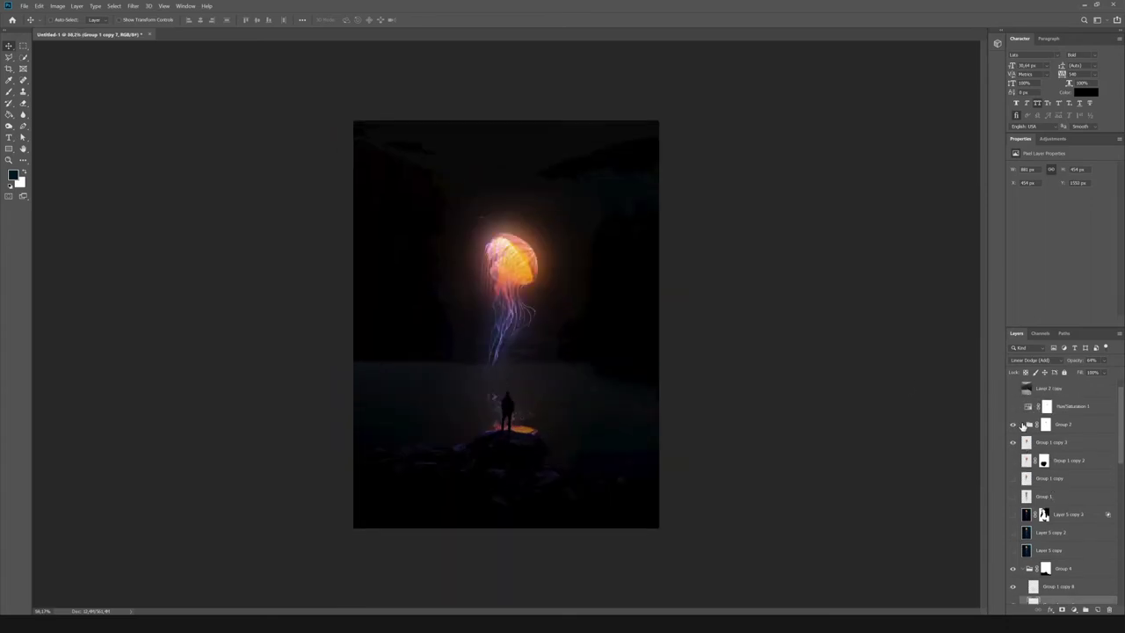
scroll(1064, 475, up, 1)
click(1051, 442)
click(1012, 425)
click(1013, 425)
click(1021, 425)
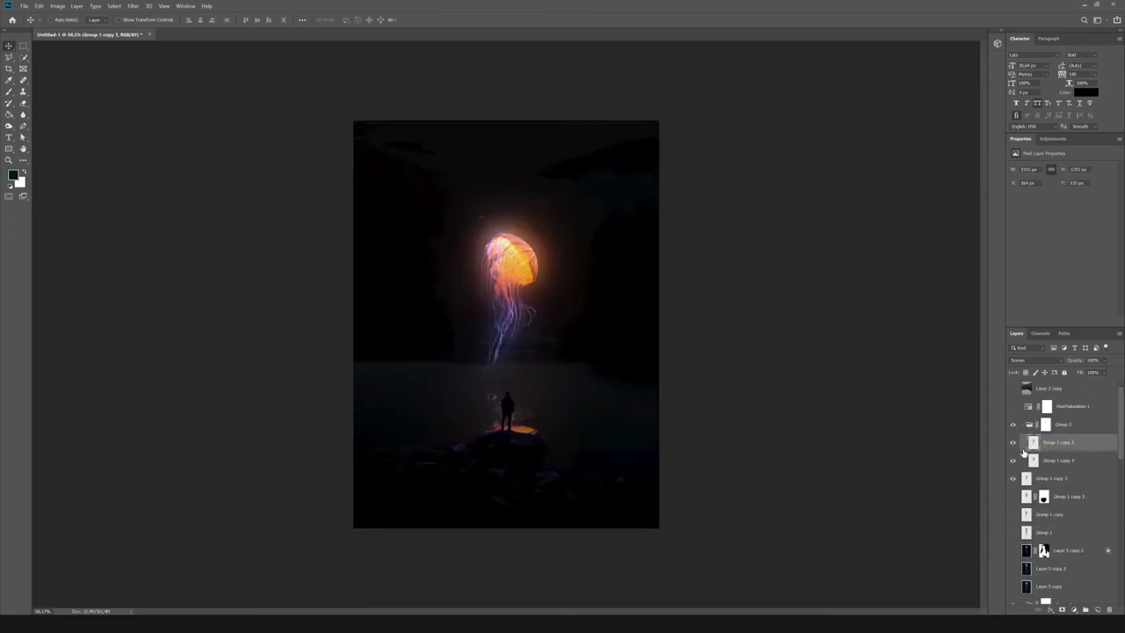
click(133, 6)
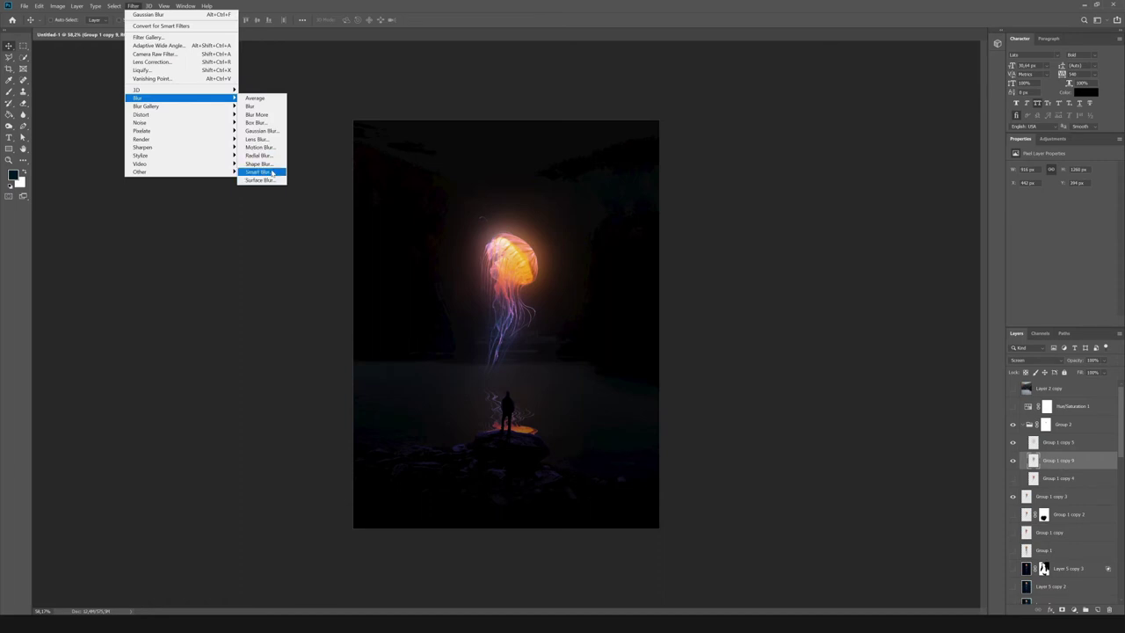
mouse_move(180, 98)
click(261, 180)
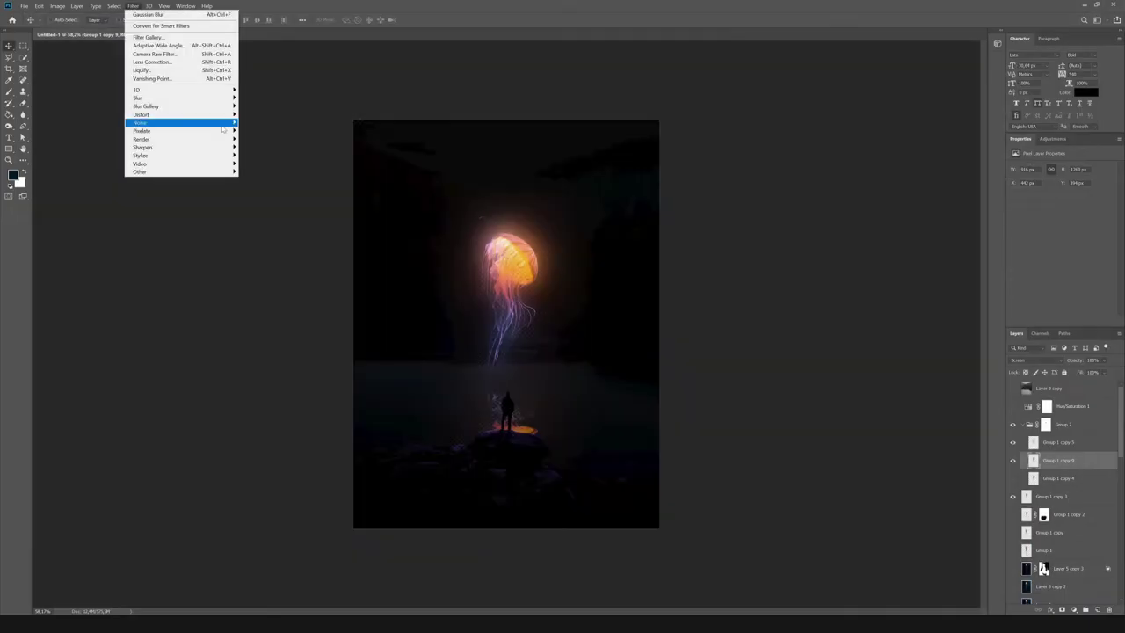
mouse_move(138, 98)
click(262, 153)
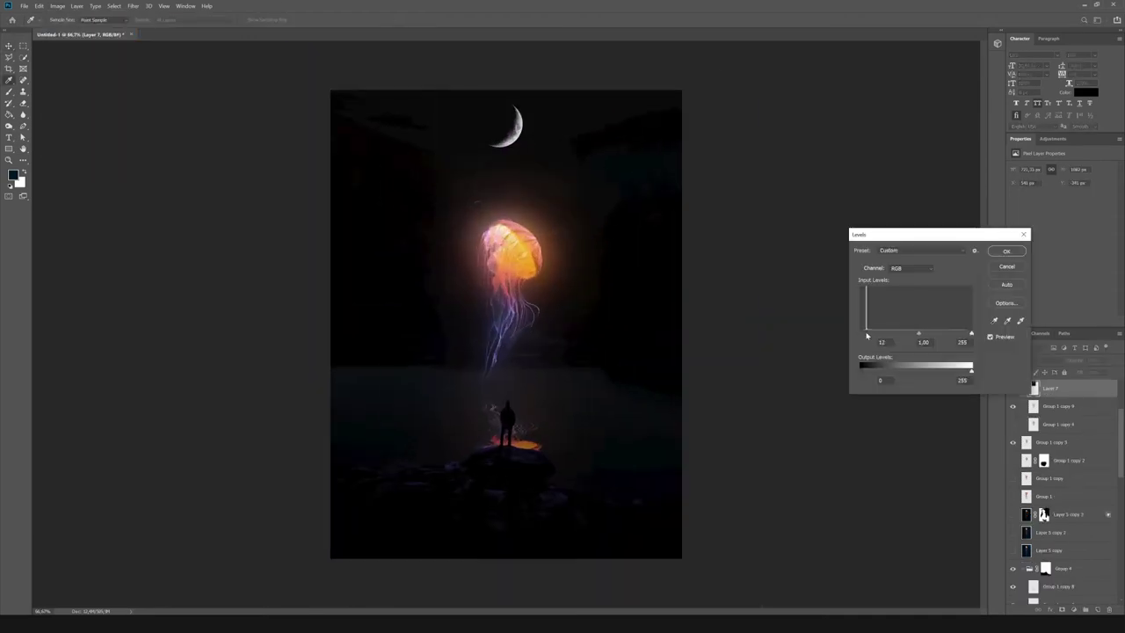
Move the moon copy up and right and soften it with a Gaussian Blur.
click(133, 5)
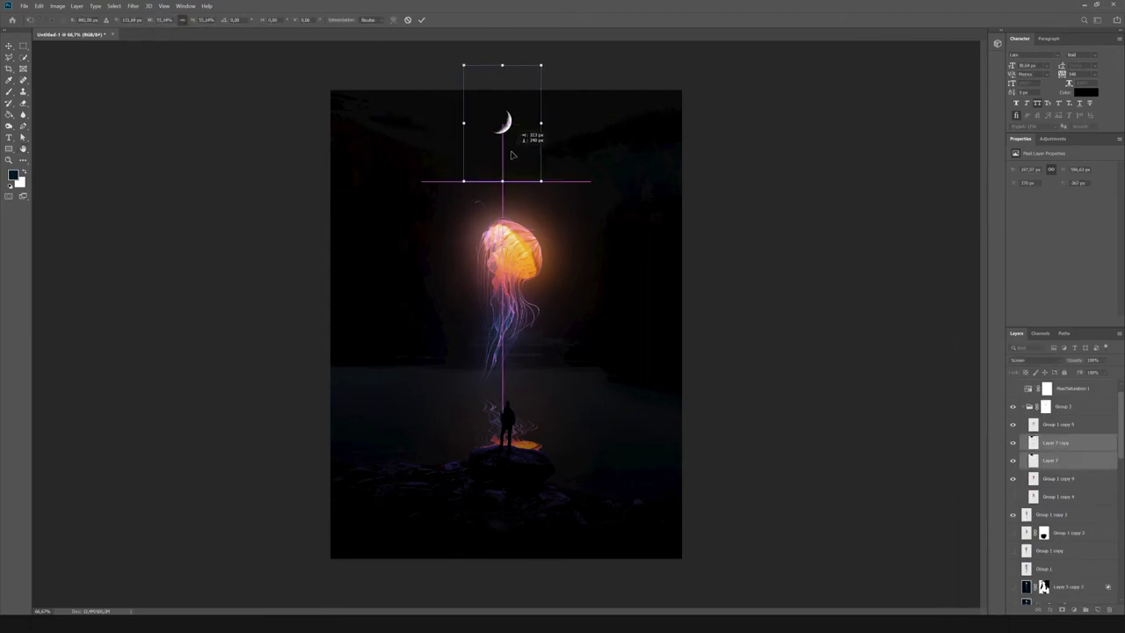
drag(513, 154, 585, 140)
key(Return)
key(ctrl+t)
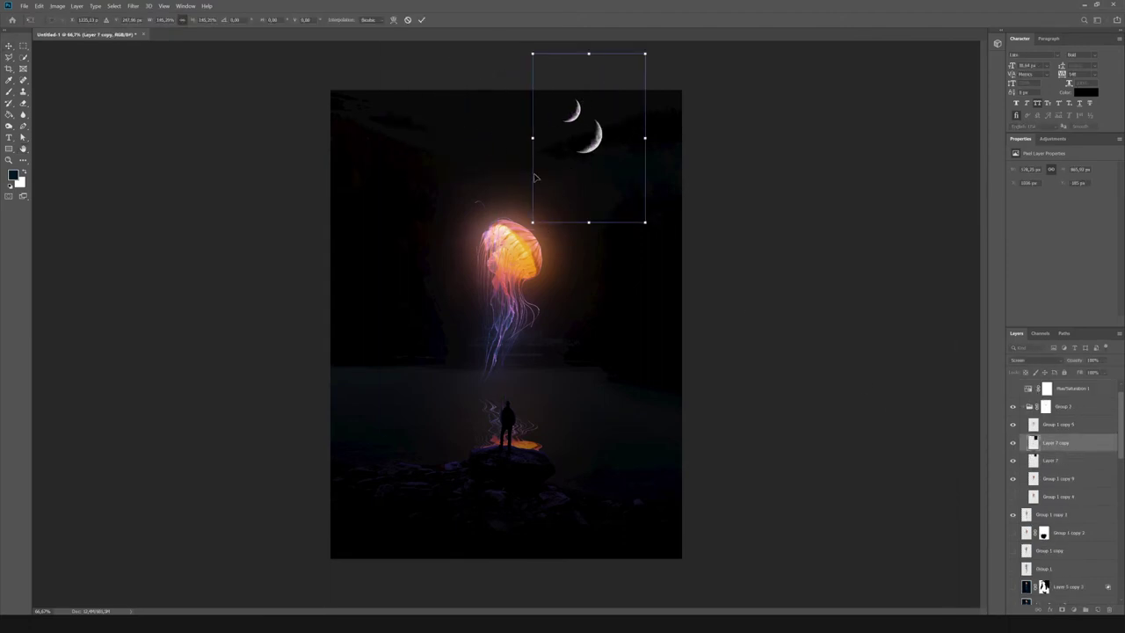
key(Return)
click(133, 6)
click(260, 133)
drag(845, 466, 852, 466)
click(936, 346)
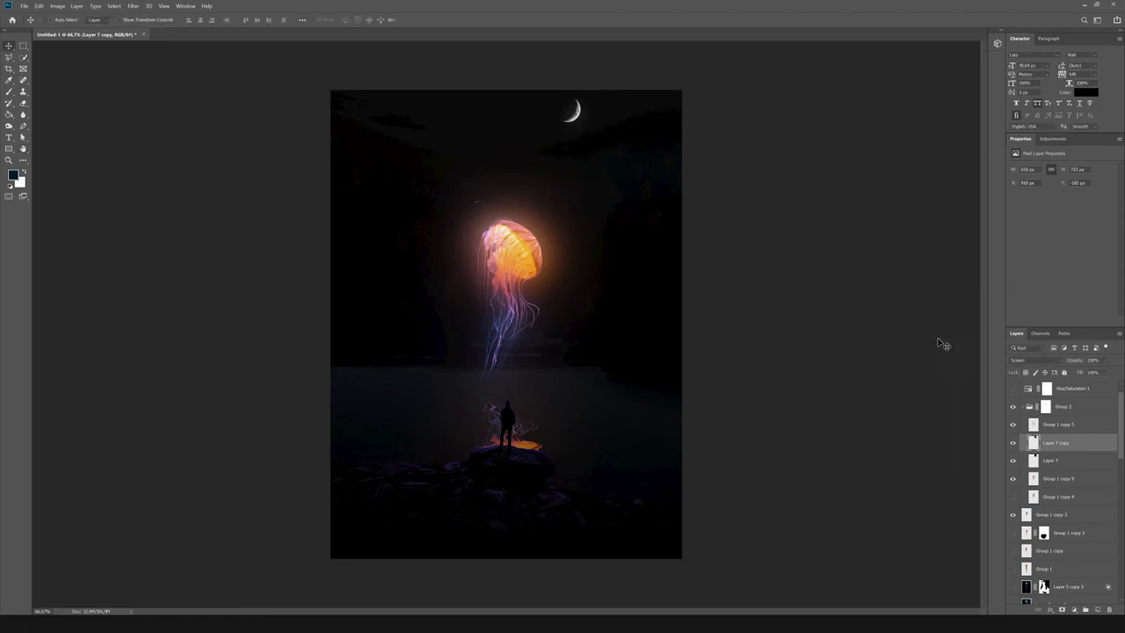
Paste the starry-sky image, scale it down, and group it with a mask over the upper sky.
scroll(1067, 486, up, 1)
key(ctrl+v)
click(38, 6)
click(70, 120)
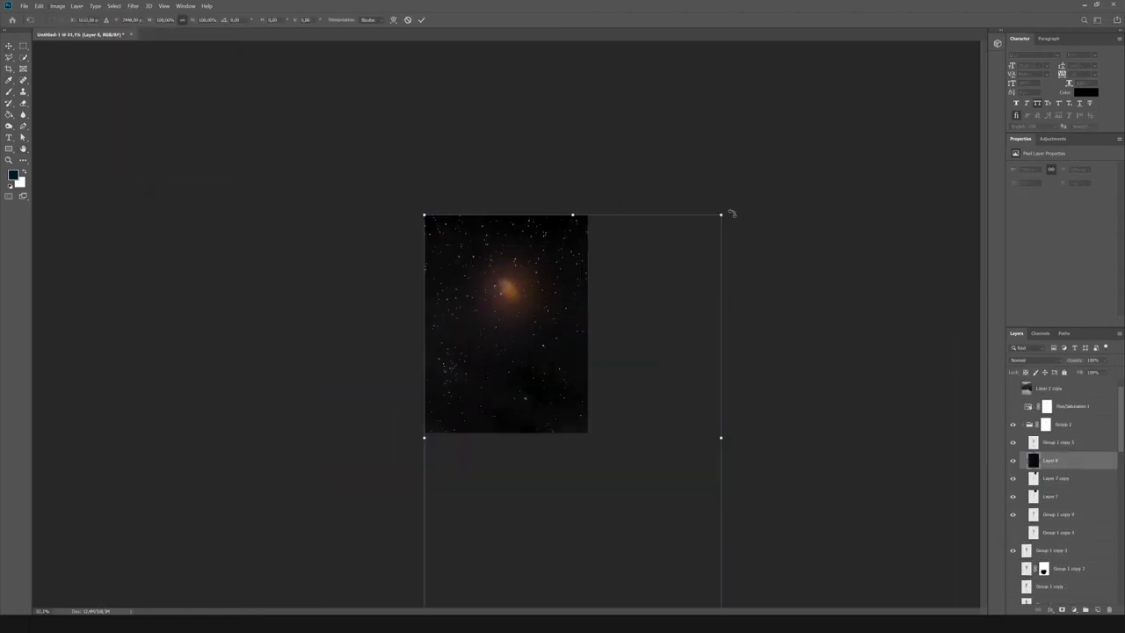
drag(726, 214, 590, 173)
key(Return)
key(ctrl+plus)
key(ctrl+plus)
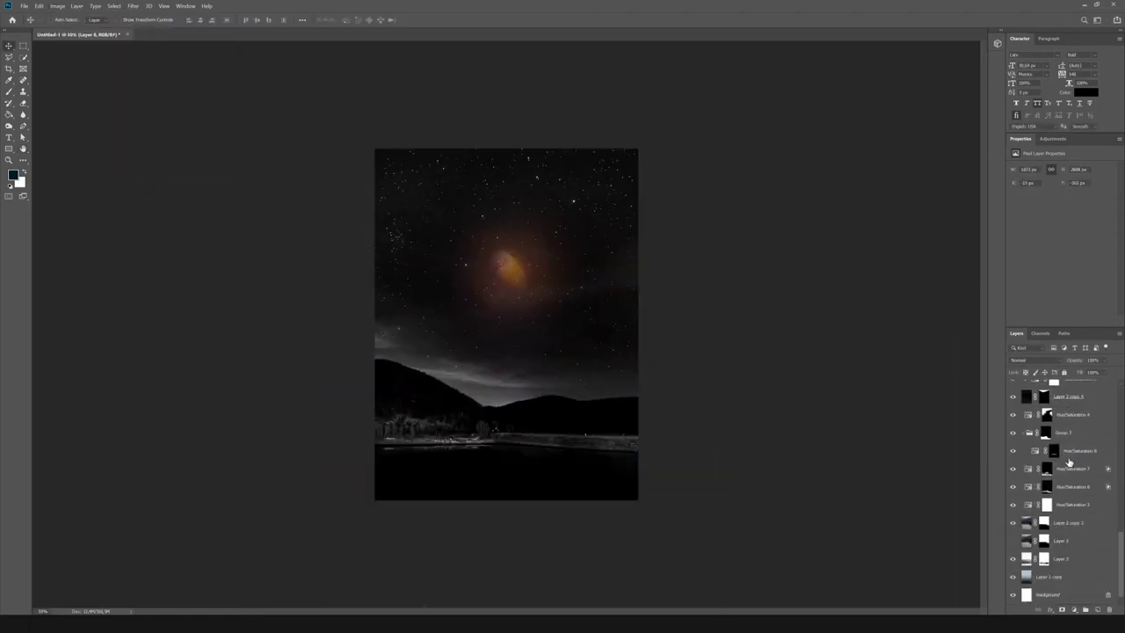
key(ctrl+g)
click(1074, 609)
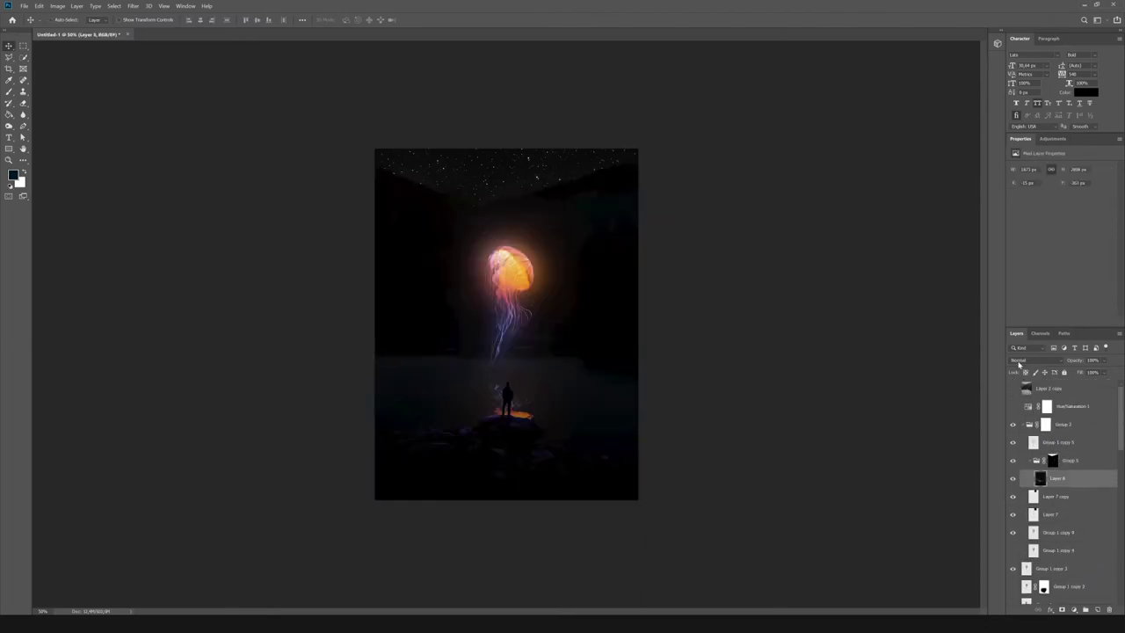
Resize the stars, merge the copy into Layer 8, and add a layer mask for painting.
click(34, 7)
click(71, 120)
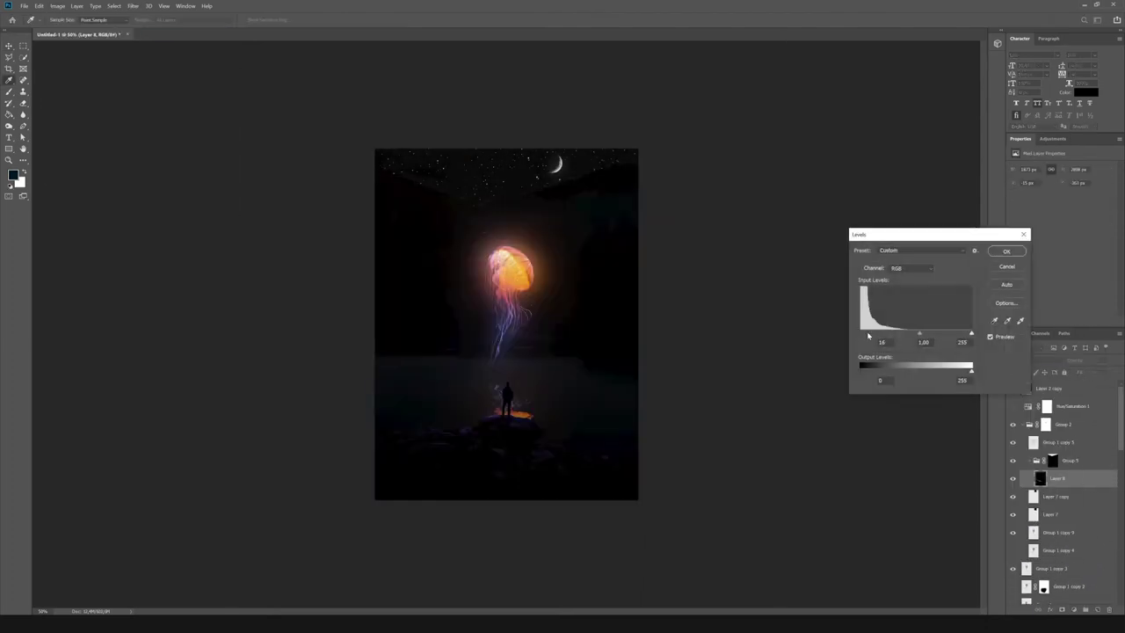
mouse_move(741, 265)
mouse_down()
mouse_move(457, 396)
mouse_move(513, 230)
mouse_up()
key(Return)
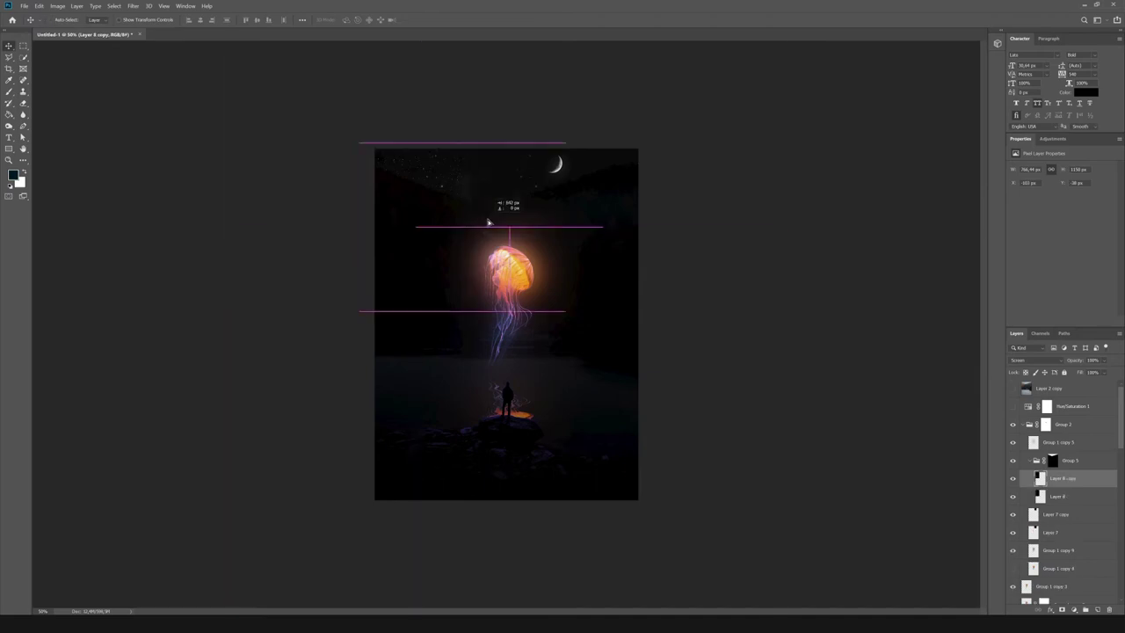
key(ctrl+e)
click(1074, 609)
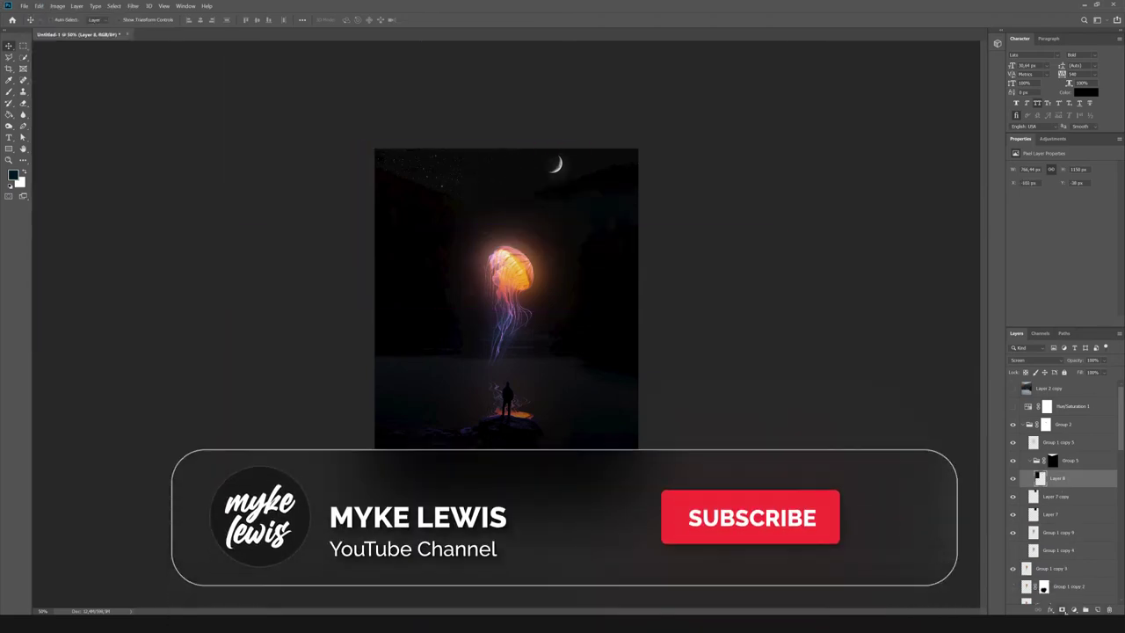
key(b)
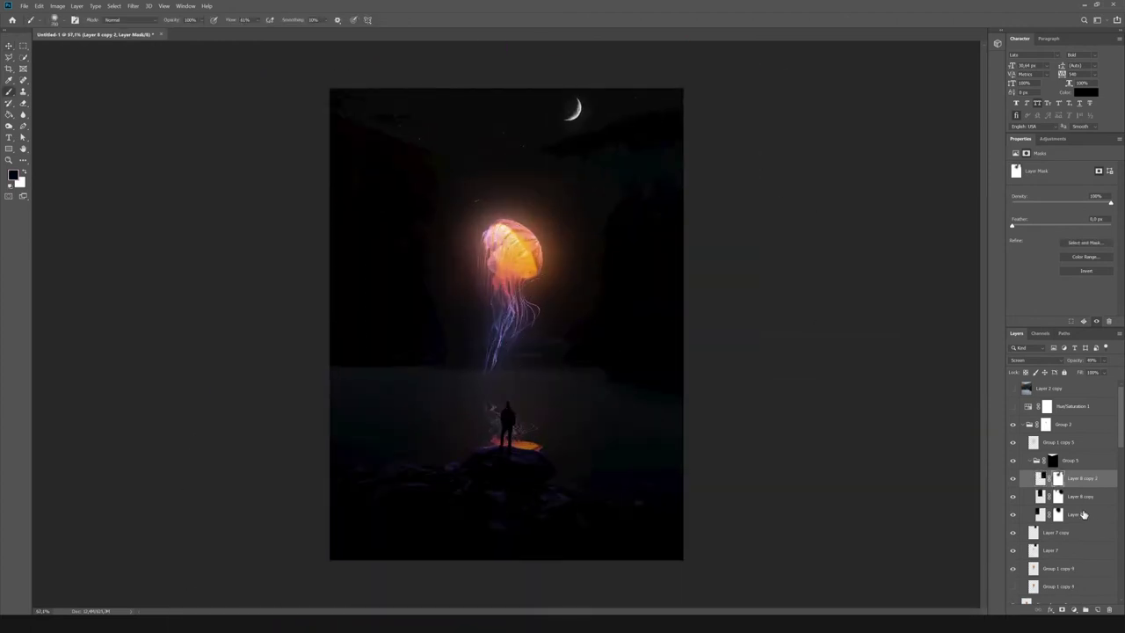
Add a grouped, black-masked Hue/Saturation layer from Group 1 copy 5's pixels above Group 6.
click(1036, 459)
click(1063, 442)
ctrl+click(1034, 442)
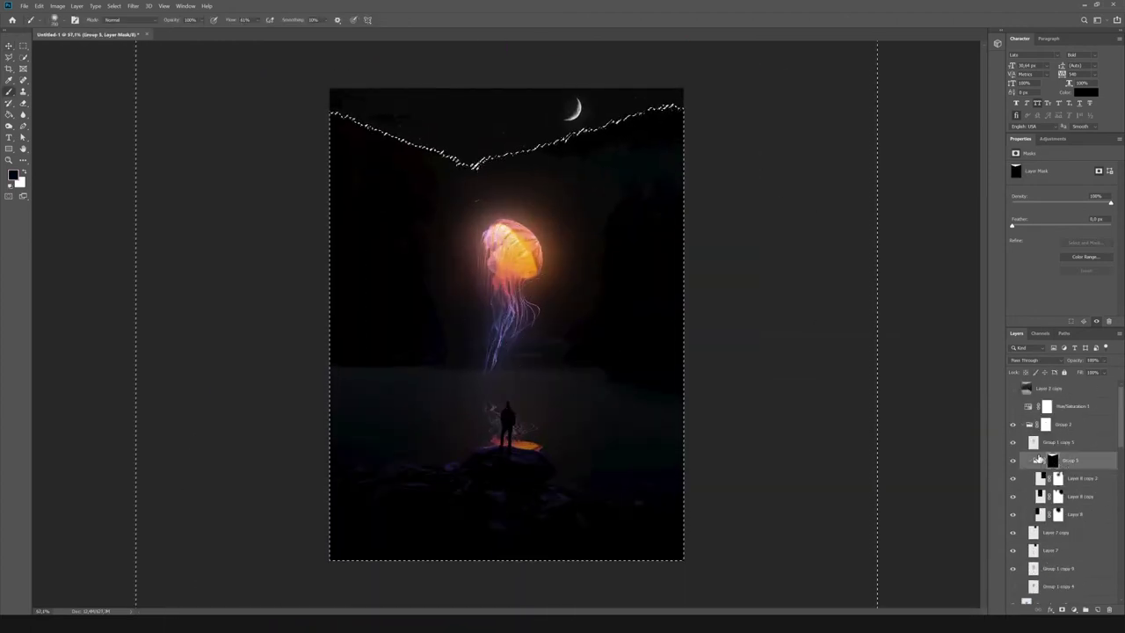
click(1047, 407)
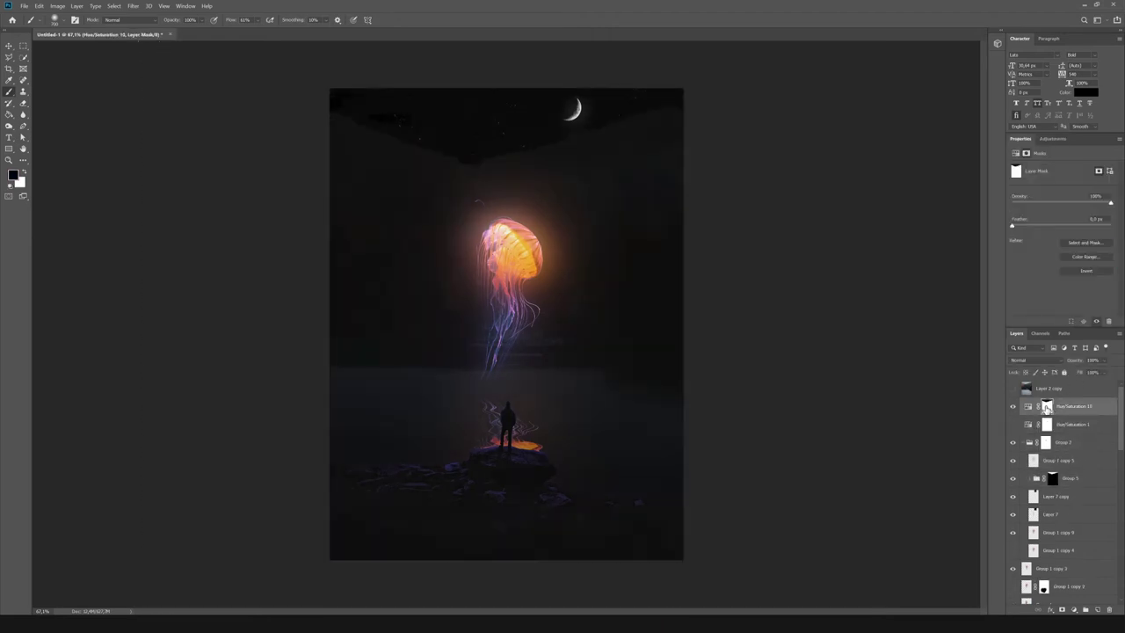
key(ctrl+g)
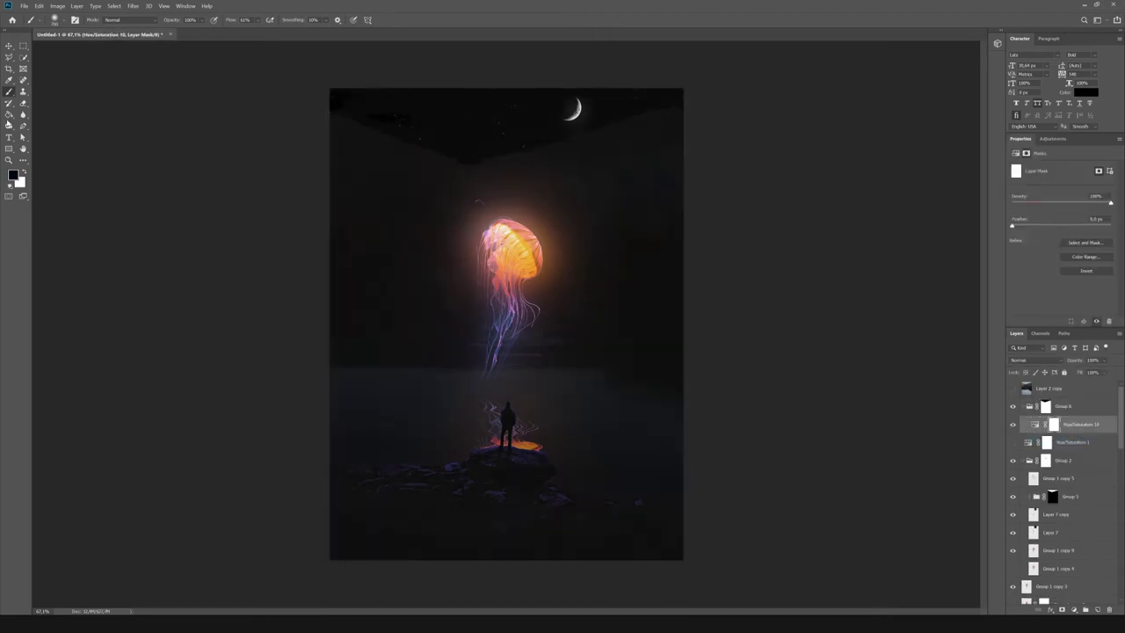
key(ctrl+i)
key(x)
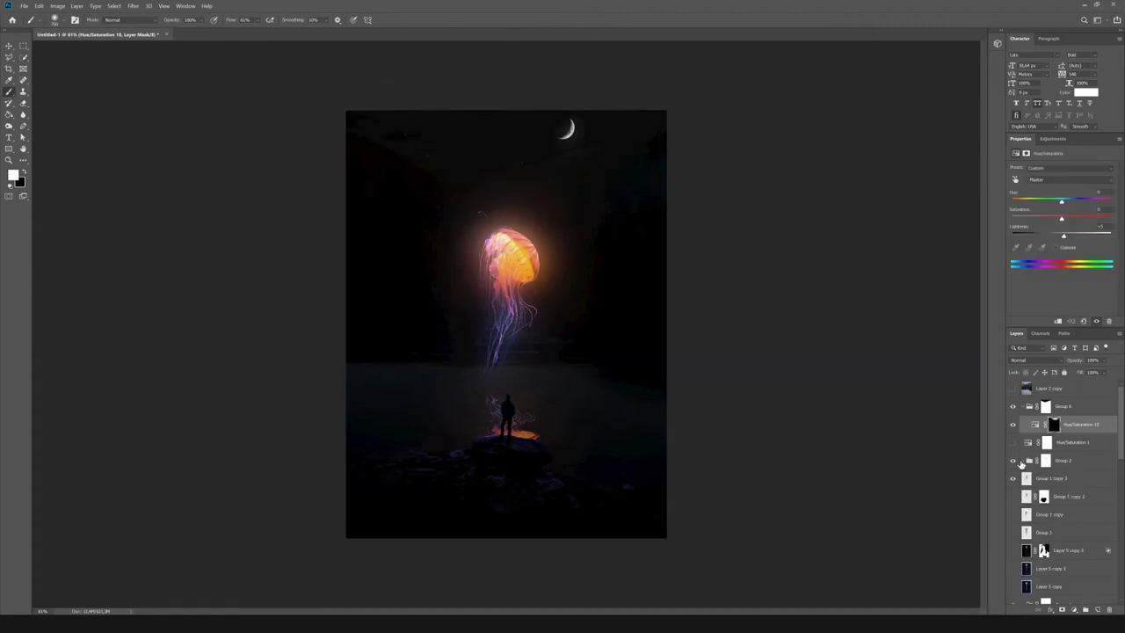
drag(1054, 496, 1055, 407)
click(1014, 482)
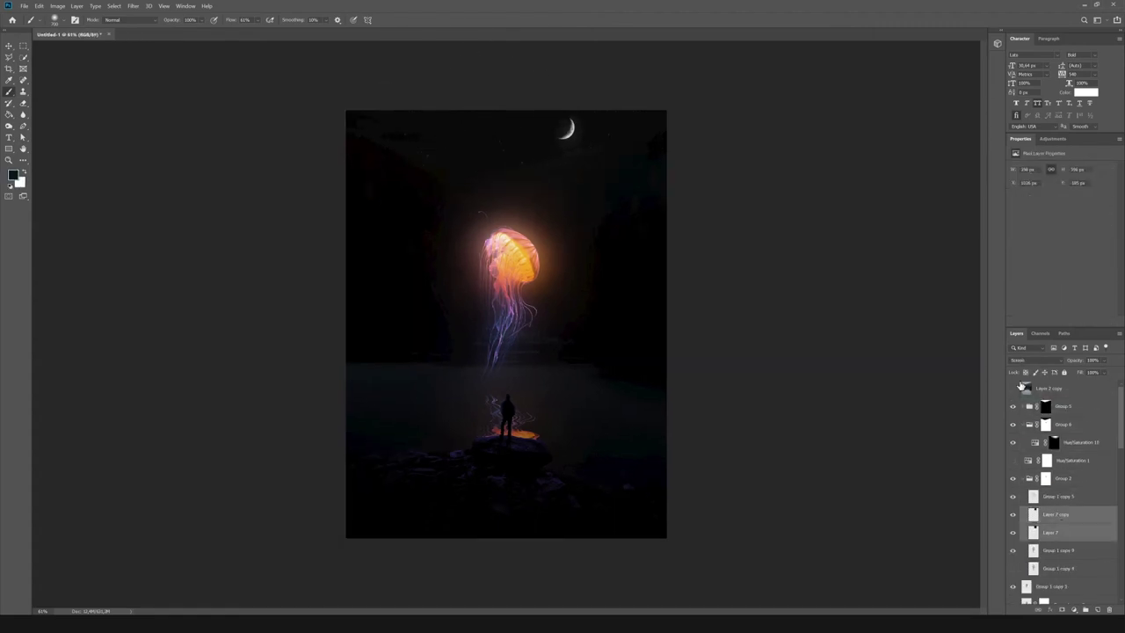
Set Layer 9 clouds to 60%, add a black-masked Lighten copy, and paste the sparkle image.
mouse_move(627, 229)
mouse_down()
mouse_move(567, 163)
mouse_move(556, 172)
mouse_up()
key(6)
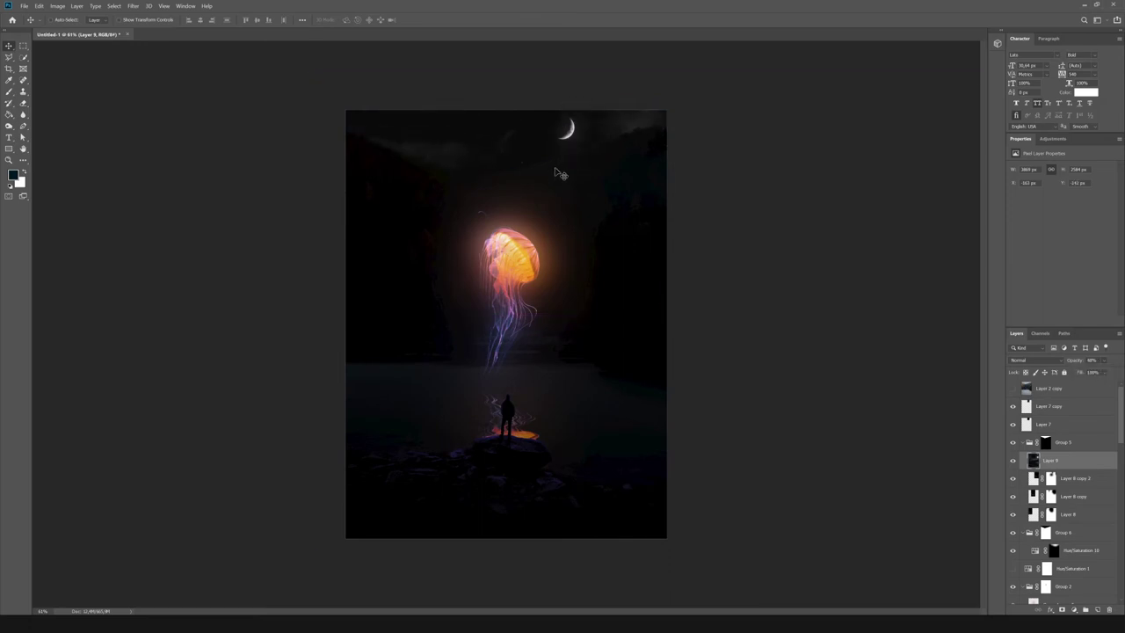
key(ctrl+j)
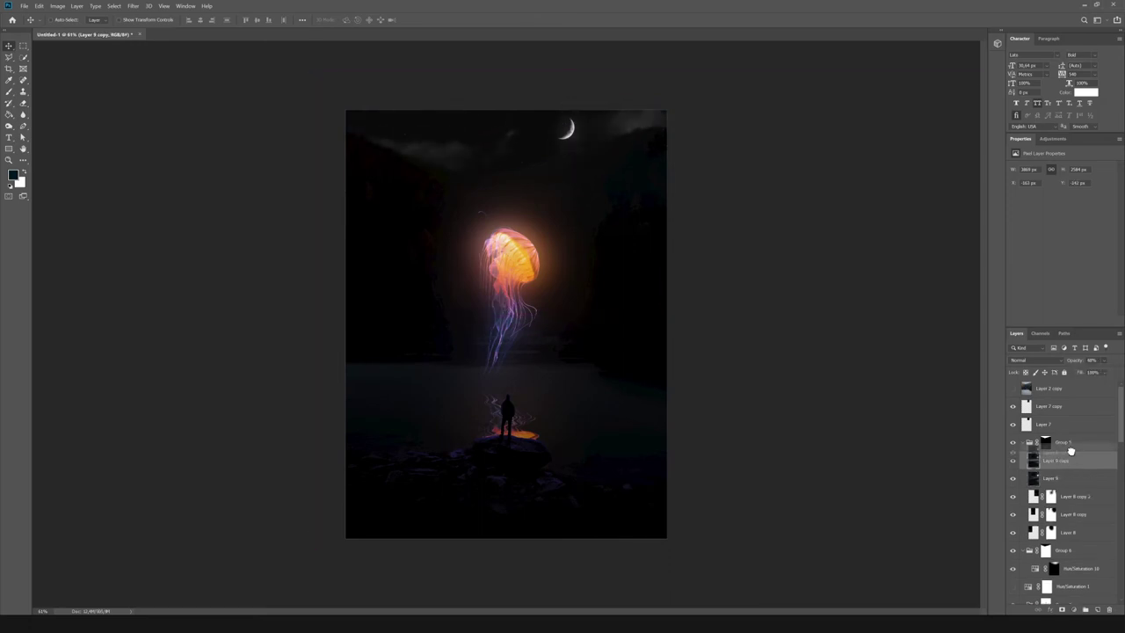
click(1052, 609)
click(1073, 522)
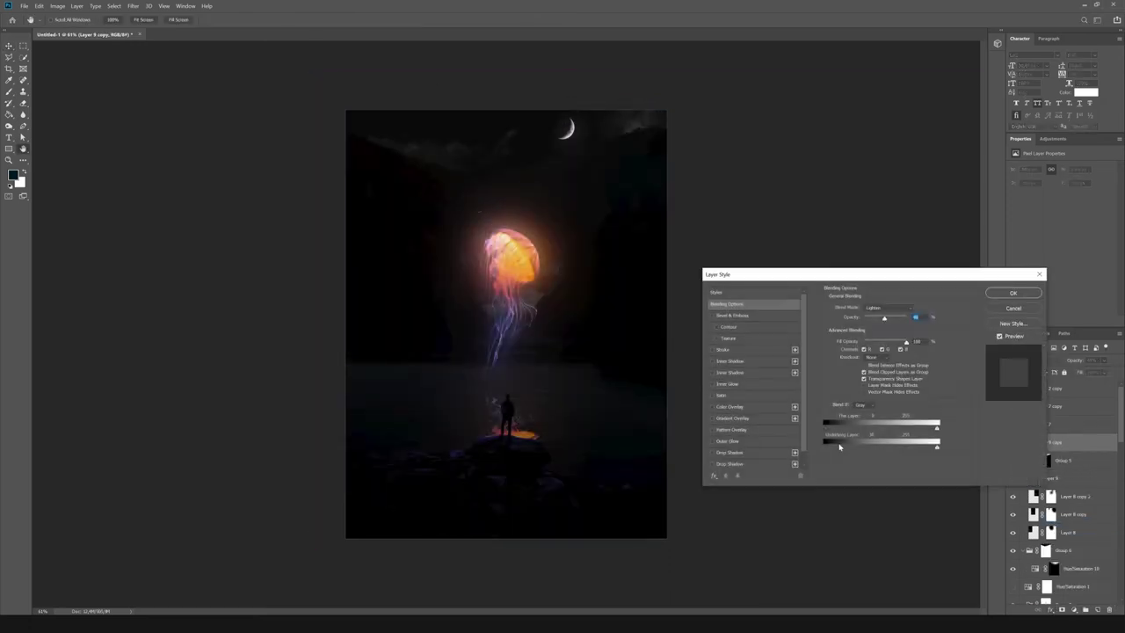
key(Return)
alt+click(1074, 609)
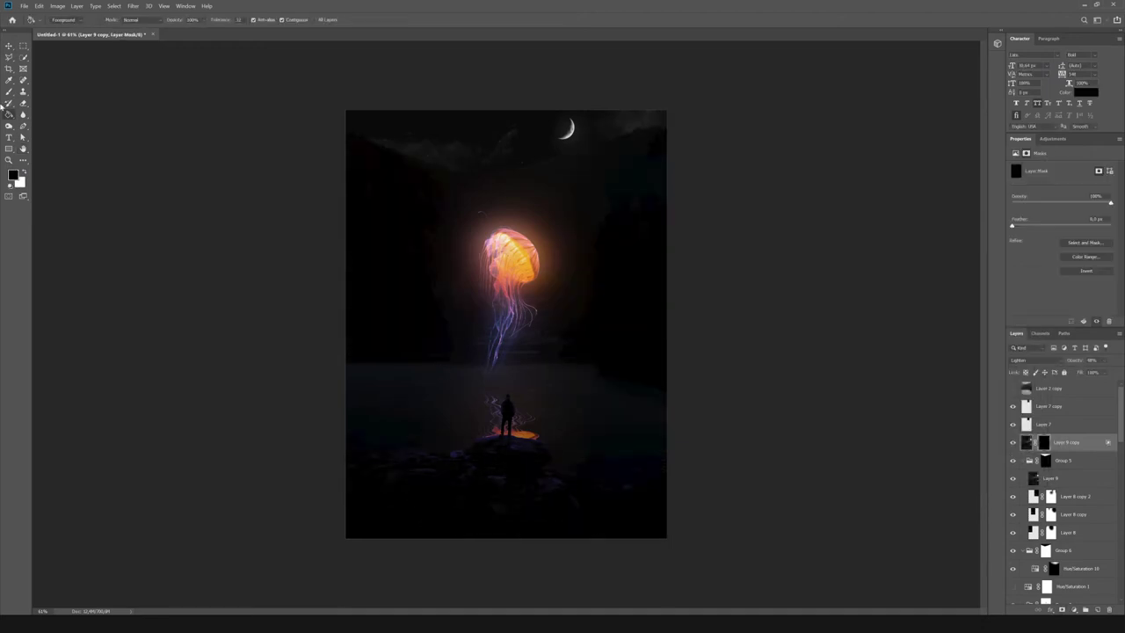
key(b)
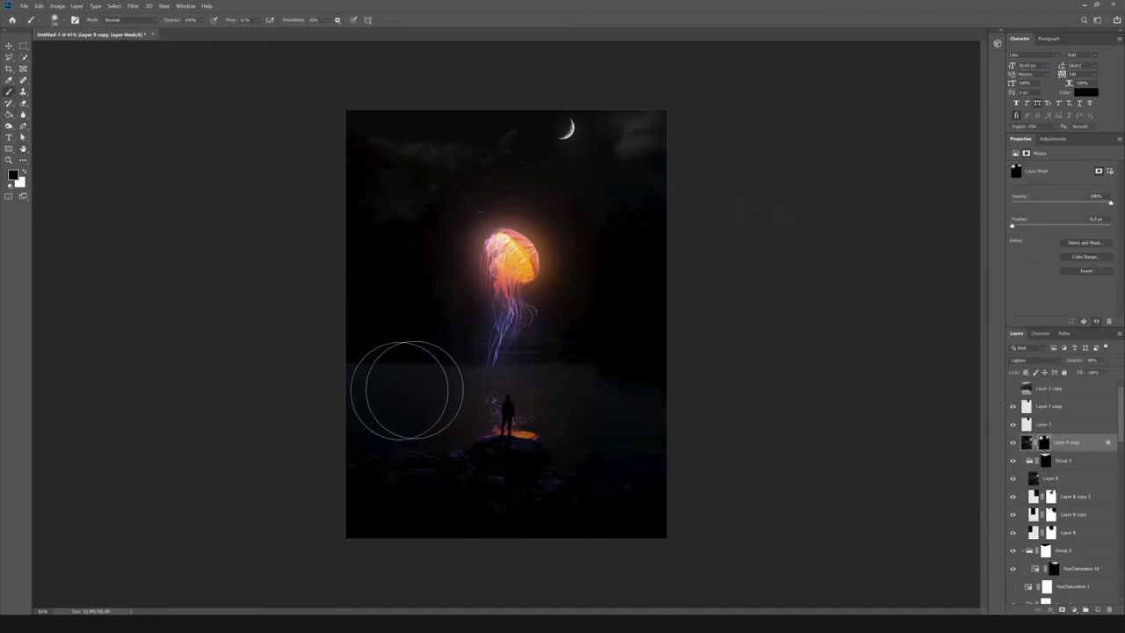
key(ctrl+v)
key(alt+shift+s)
Scale sparkle Layer 10 over the jellyfish, clip a Hue/Saturation to it, and mask it black.
key(ctrl+t)
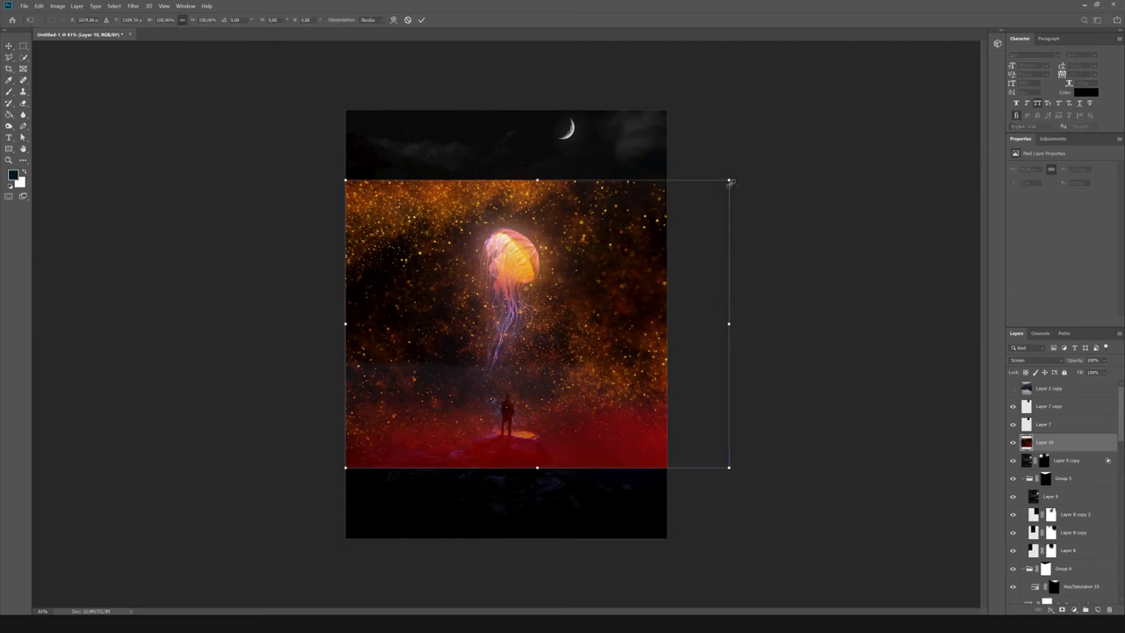
drag(573, 298, 546, 266)
key(Return)
click(1083, 609)
click(1037, 180)
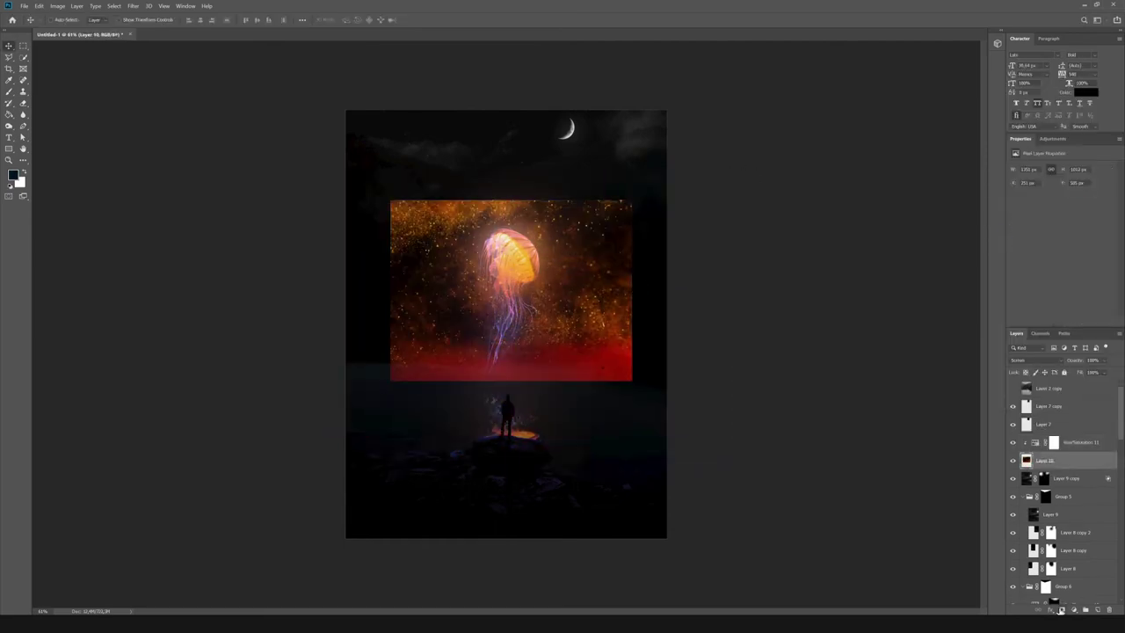
alt+click(1074, 609)
key(c)
key(b)
key(x)
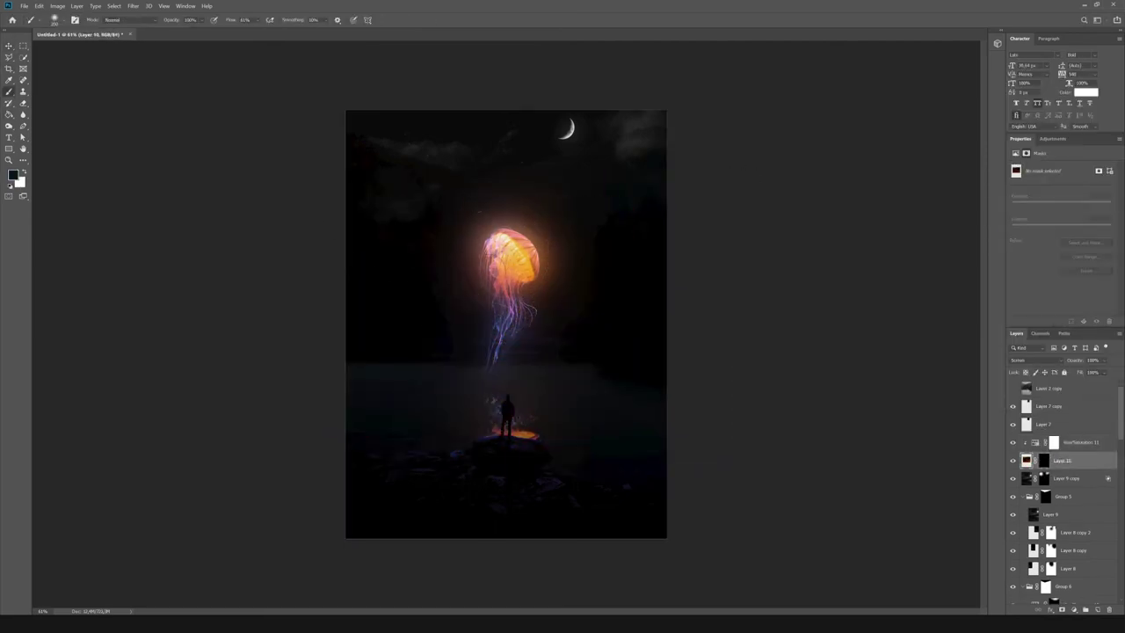
key(ctrl+i)
key(ctrl+i)
key(b)
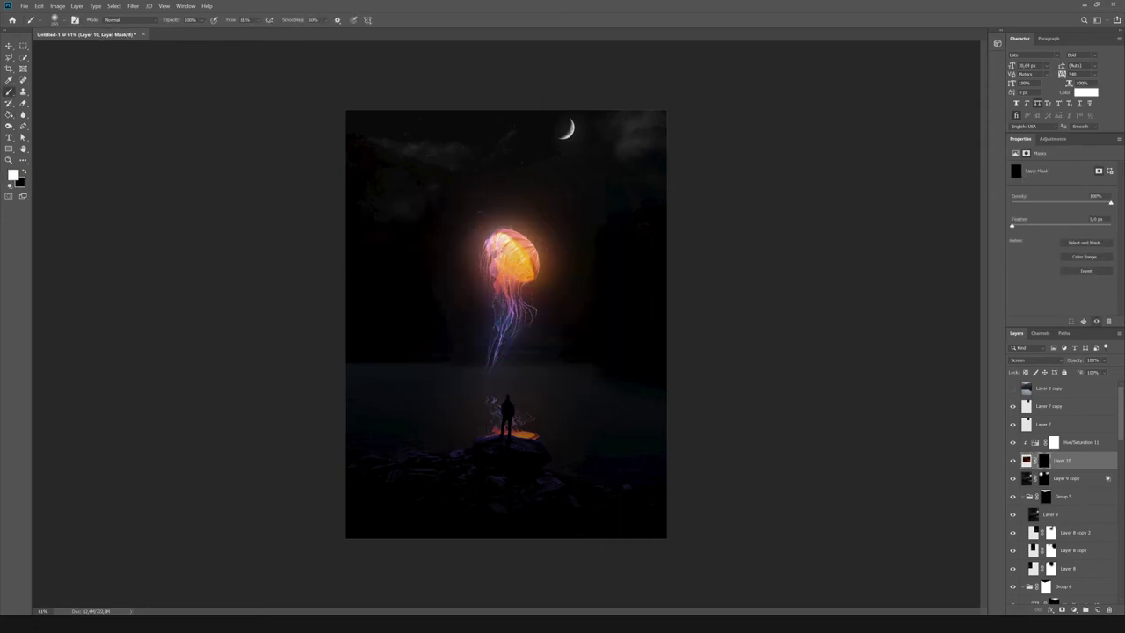
Duplicate Layer 10 with its adjustment and shift the copy's hue toward purple.
shift+click(1091, 441)
key(ctrl+j)
drag(1060, 200, 1028, 203)
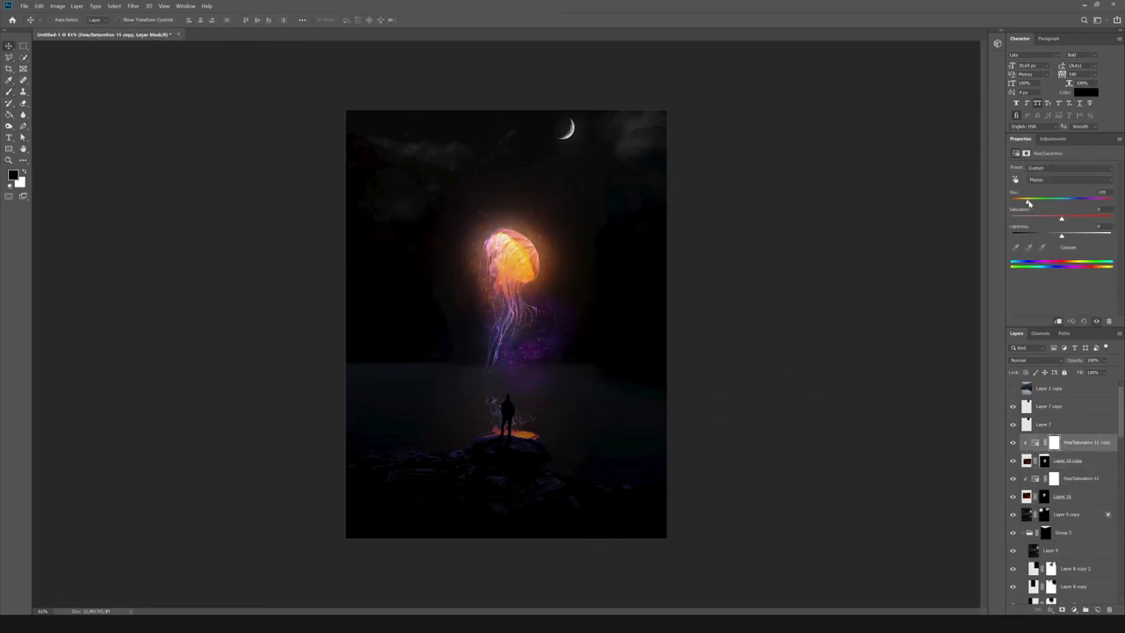
click(1044, 461)
key(b)
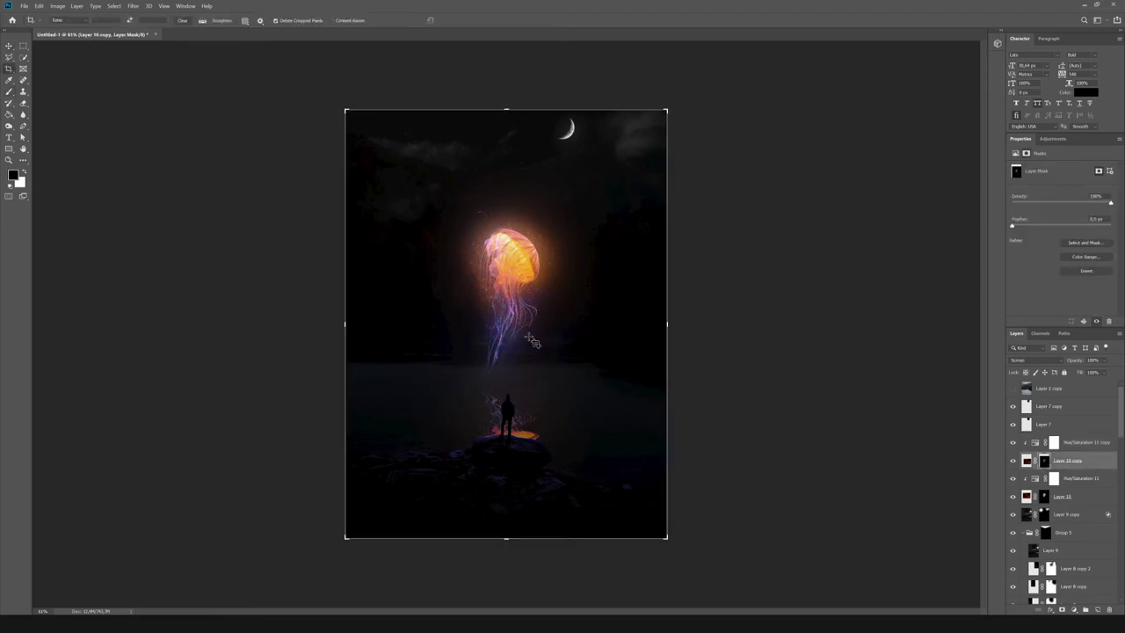
key(x)
click(1037, 442)
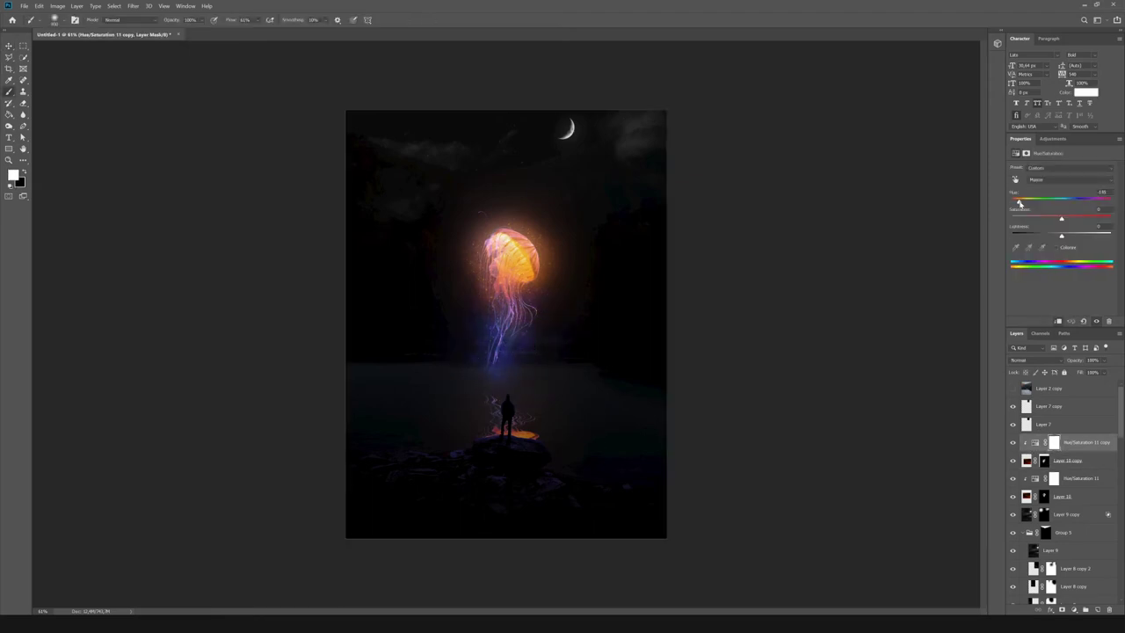
click(1044, 461)
key(x)
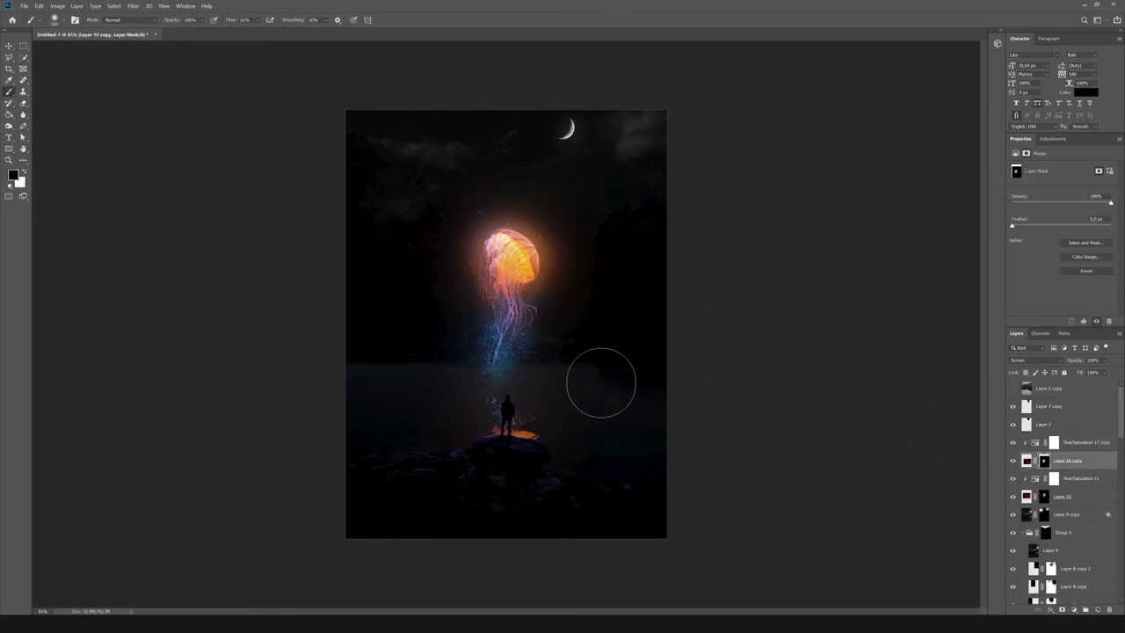
Make a third sparkle copy, reposition it, and target Layer 10 copy 2's mask for painting.
key(ctrl+j)
key(v)
scroll(1059, 479, down, 3)
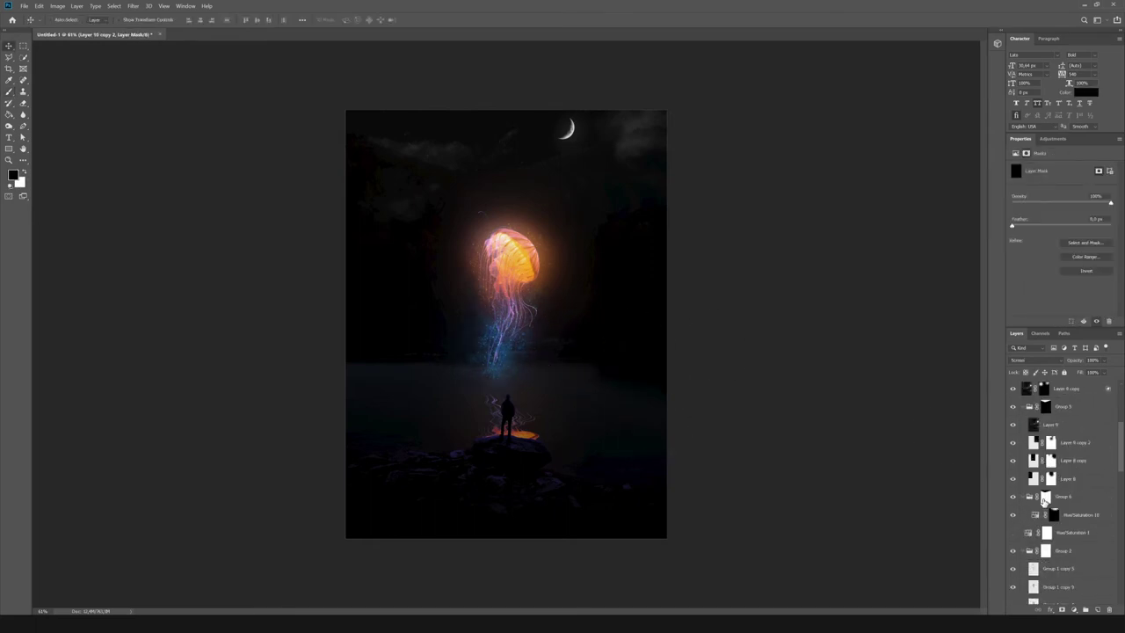
scroll(1050, 488, down, 3)
scroll(1042, 496, down, 3)
drag(1038, 501, 1038, 503)
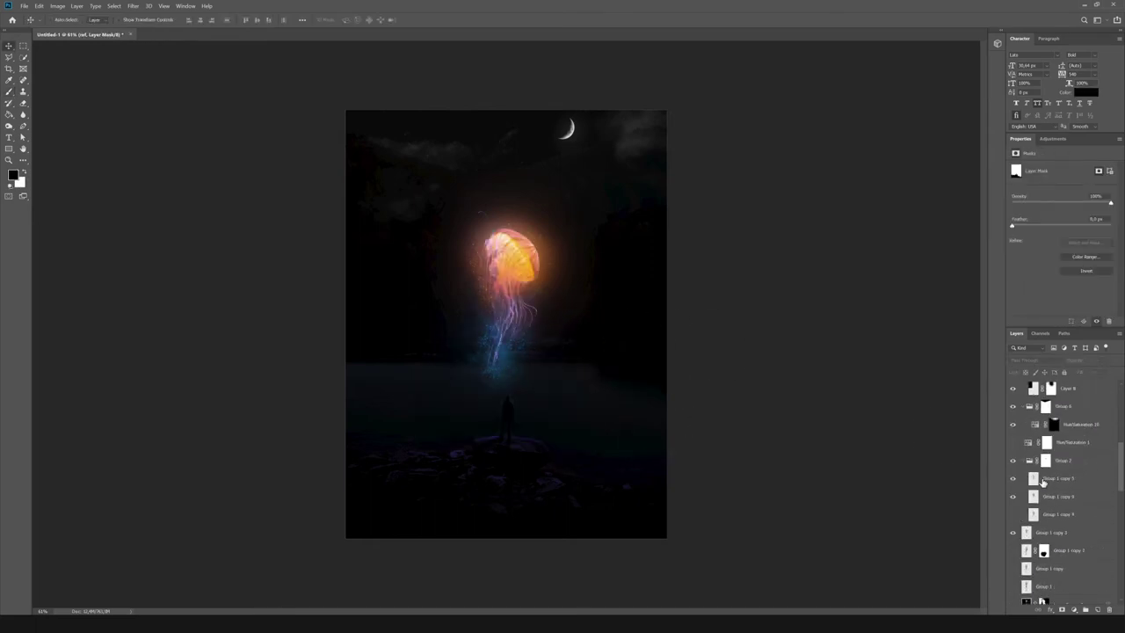
scroll(1062, 479, up, 5)
click(1073, 463)
key(b)
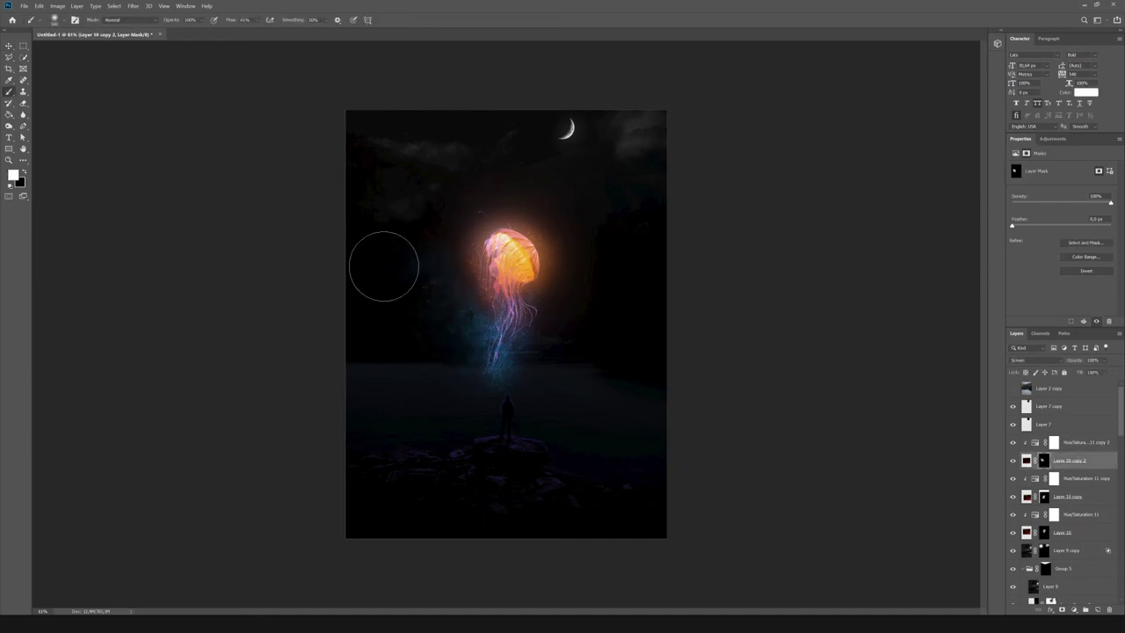
Paste the orange sparks image around the jellyfish, hide it with a black mask, and shrink and rotate it about 45°.
key(ctrl+v)
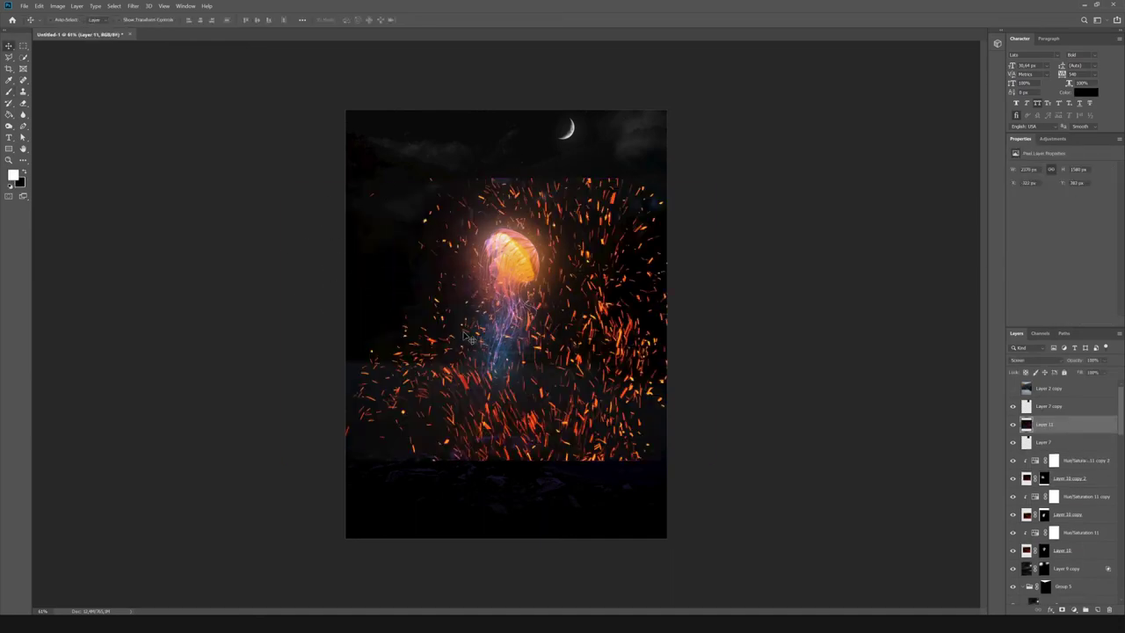
key(ctrl+t)
drag(665, 176, 632, 191)
key(Return)
key(ctrl+i)
key(b)
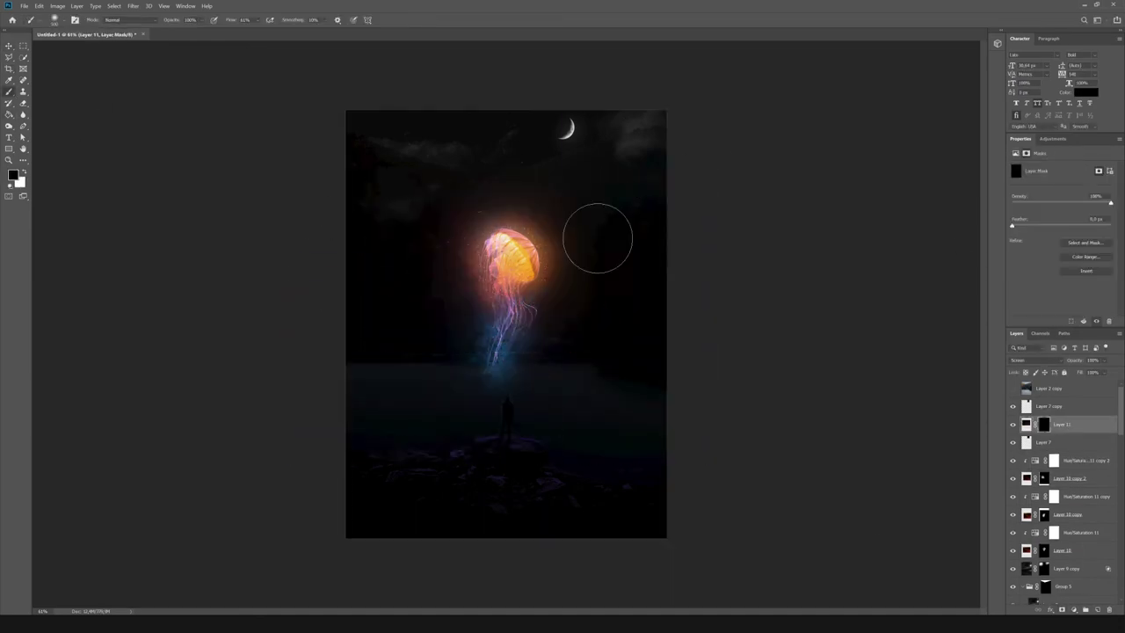
key(ctrl+t)
drag(624, 196, 541, 249)
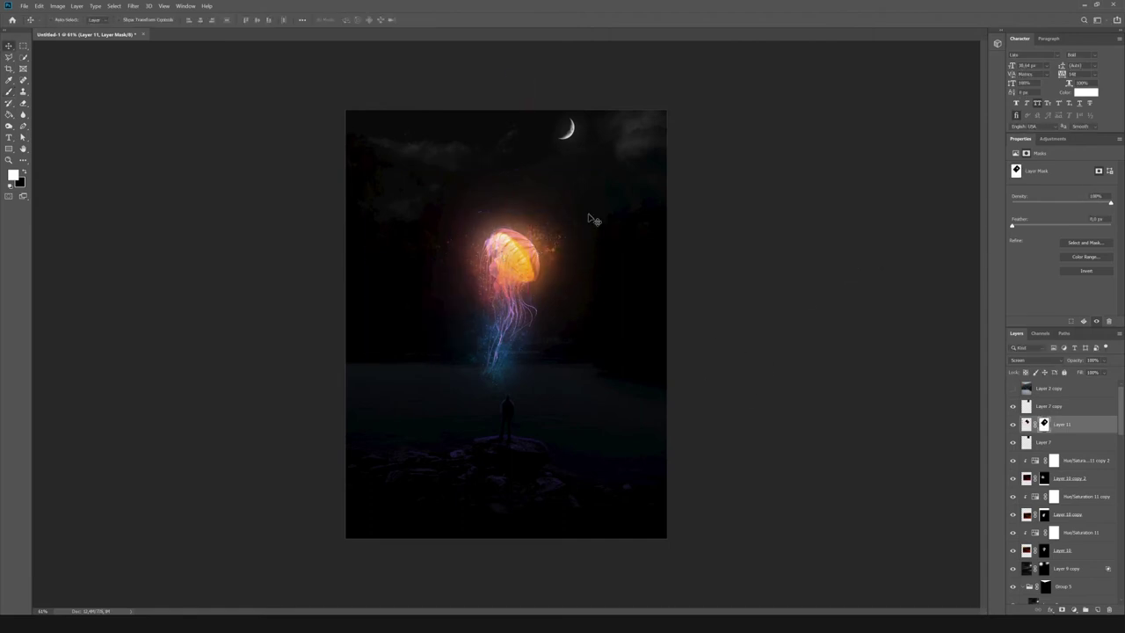
Paste the bokeh sparks image and darken away its blue background with Levels.
key(ctrl+v)
key(shift+alt+s)
click(57, 5)
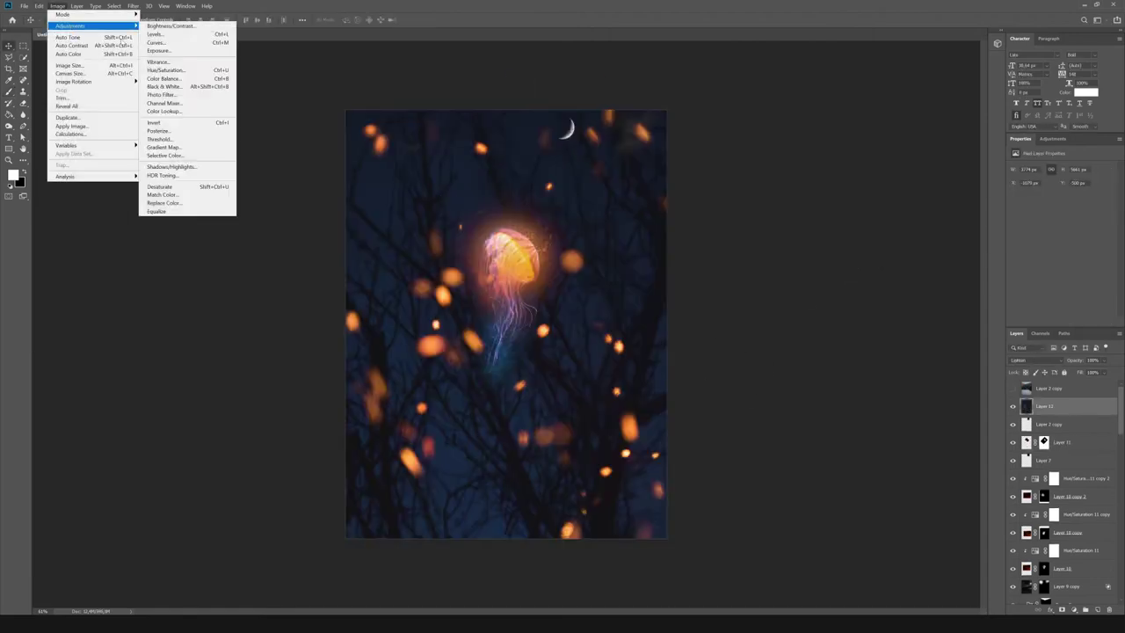
click(163, 36)
drag(861, 333, 883, 341)
key(Return)
Duplicate the bokeh layer, Gaussian-blur the copy, and scale it up about 3x.
key(ctrl+j)
scroll(507, 323, down, 2)
click(133, 5)
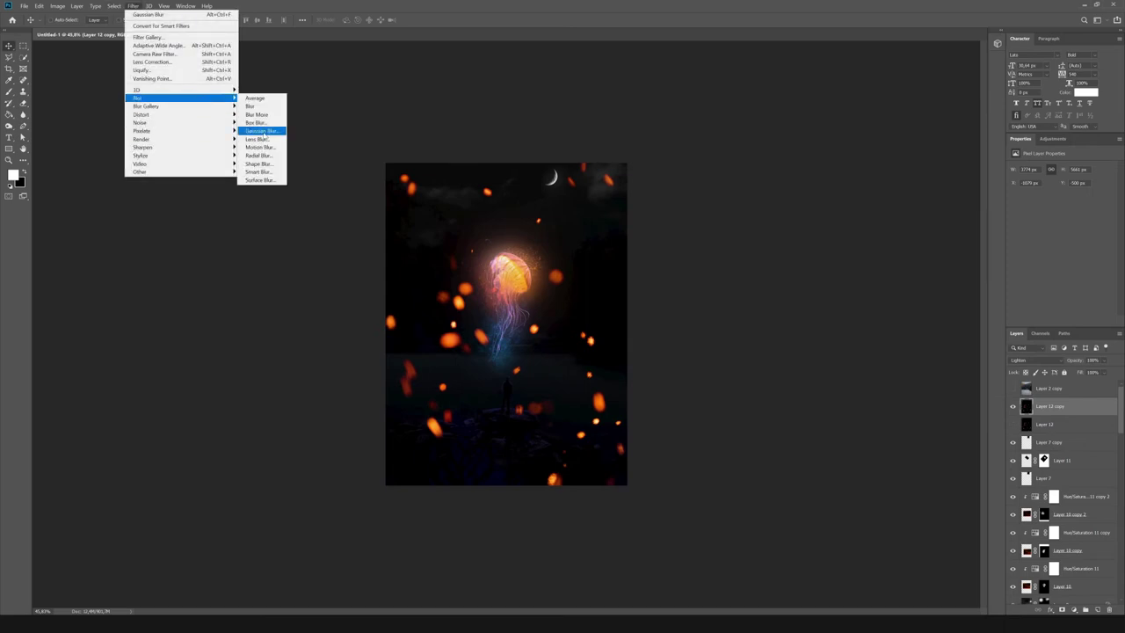
click(293, 131)
key(Return)
key(ctrl+t)
key(ctrl+minus)
drag(432, 289, 377, 369)
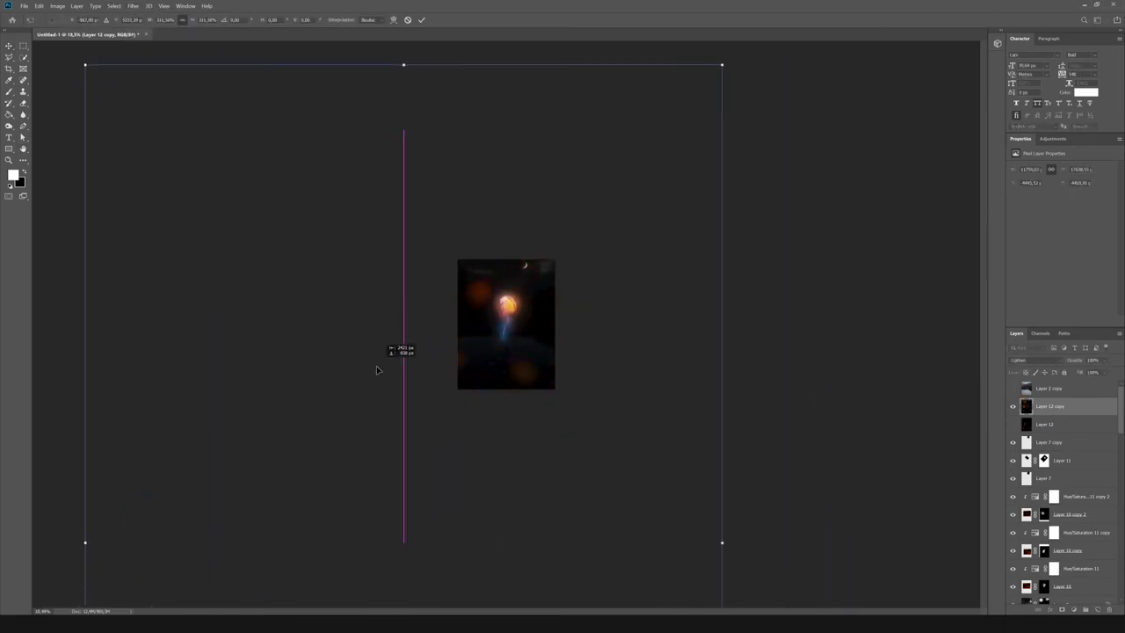
key(Return)
key(ctrl+plus)
Paste the fire image, scale it around the jellyfish, and warp its top upward.
key(ctrl+minus)
key(ctrl+v)
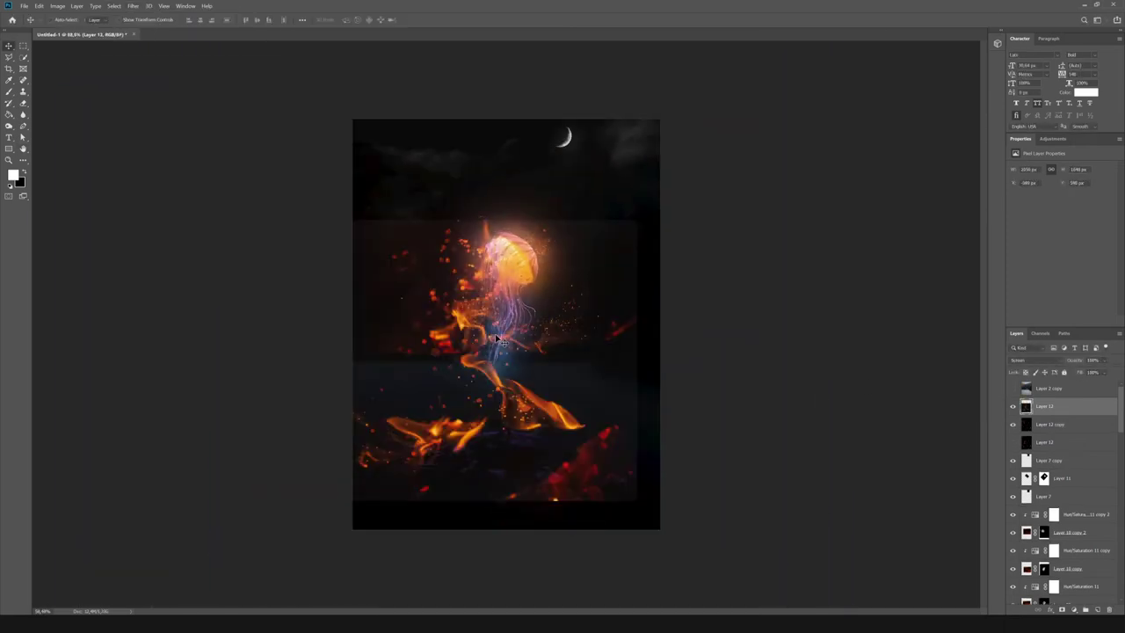
key(ctrl+t)
drag(283, 218, 390, 368)
drag(373, 443, 486, 332)
click(392, 19)
drag(466, 276, 466, 230)
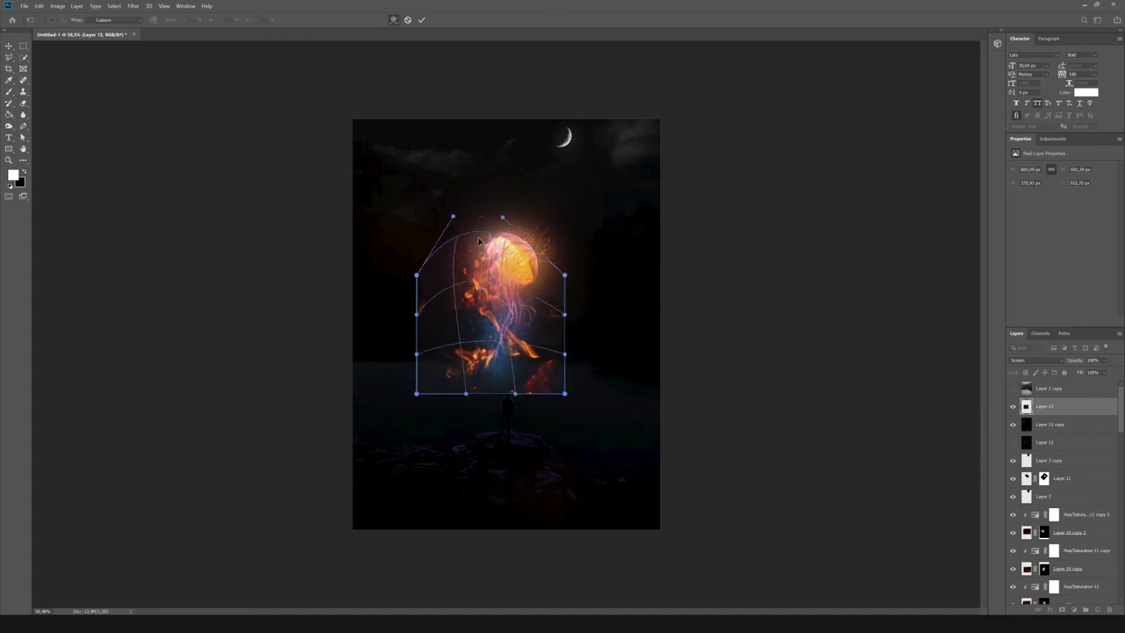
drag(492, 352, 482, 321)
drag(554, 419, 564, 264)
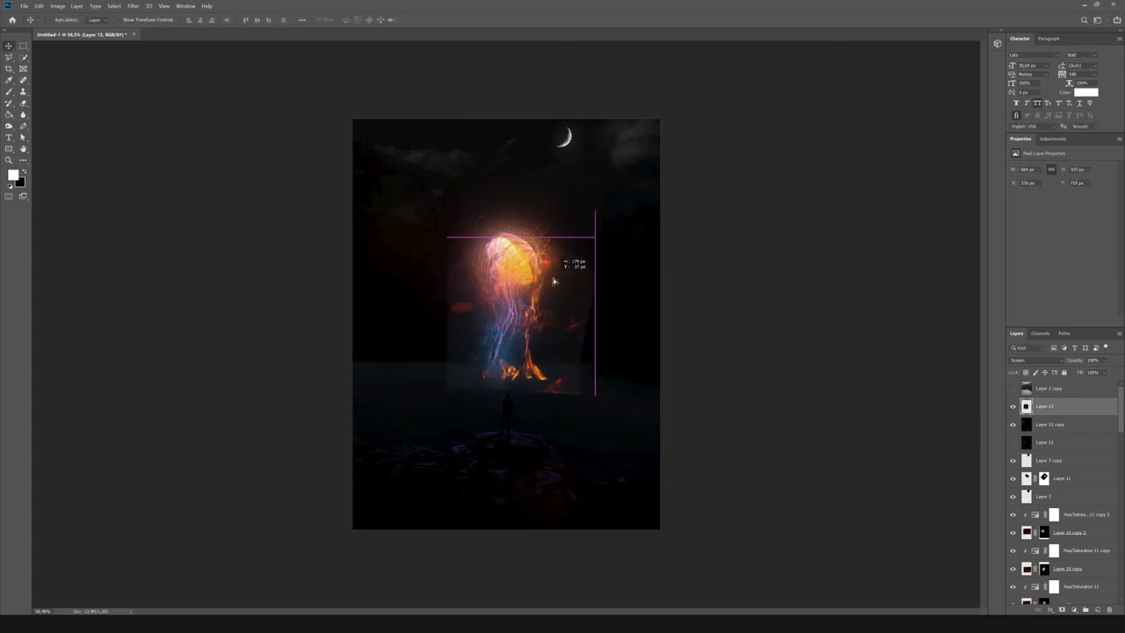
key(Return)
Mask the fire layer, darken it with Levels, and set a black brush on its mask.
click(1062, 609)
click(57, 6)
click(167, 35)
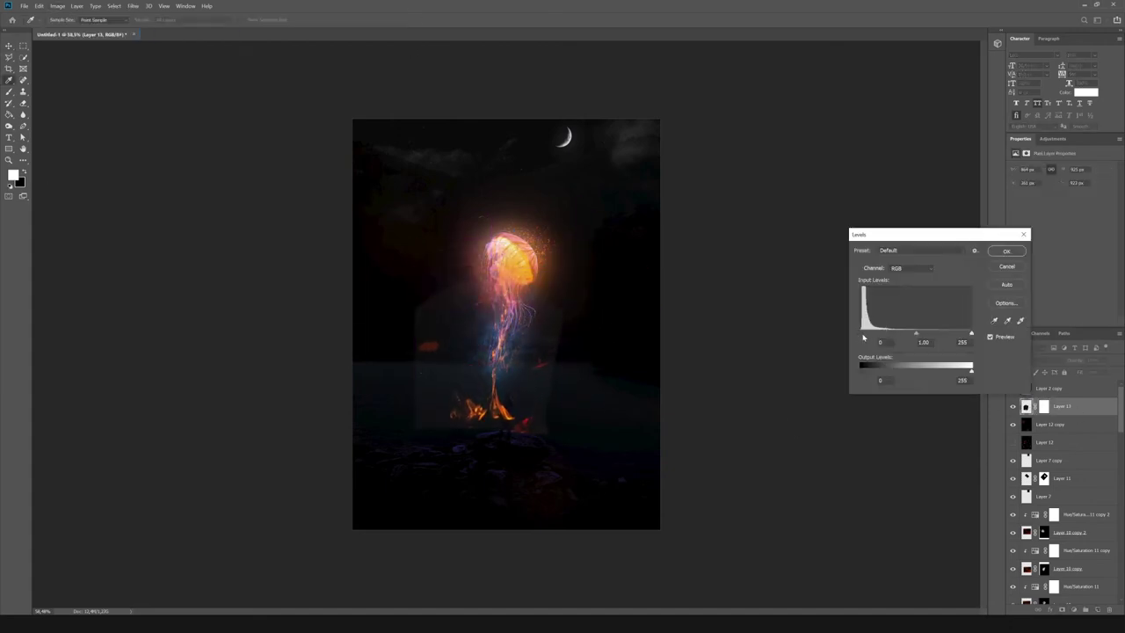
key(Return)
click(1044, 406)
key(b)
key(x)
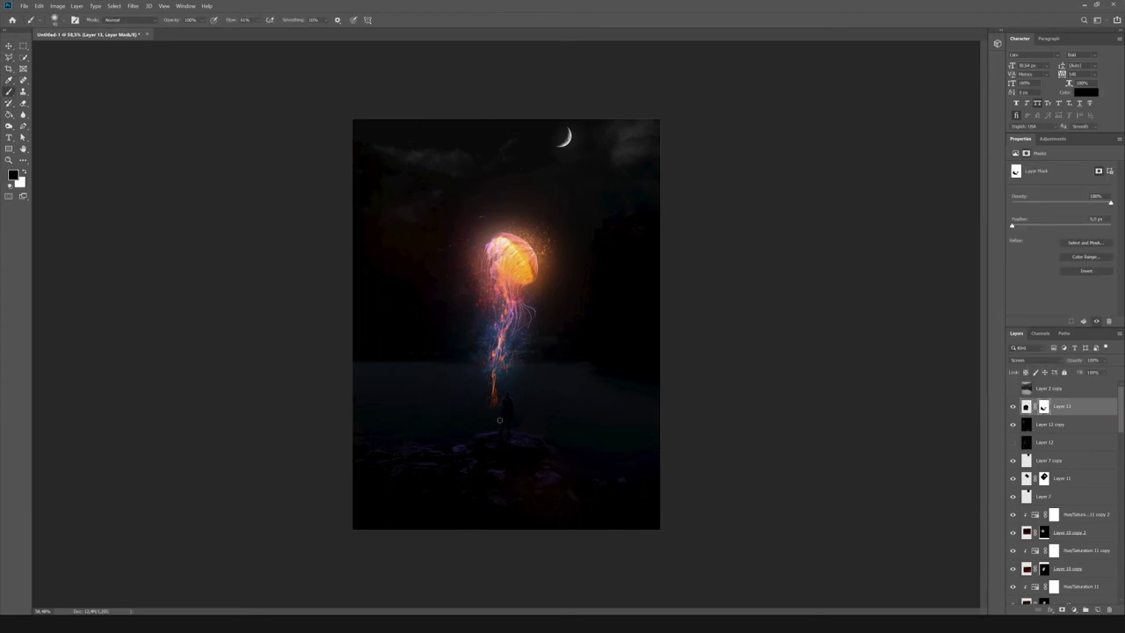
Duplicate the fire layer and warp the copy's lower-left part.
key(ctrl+plus)
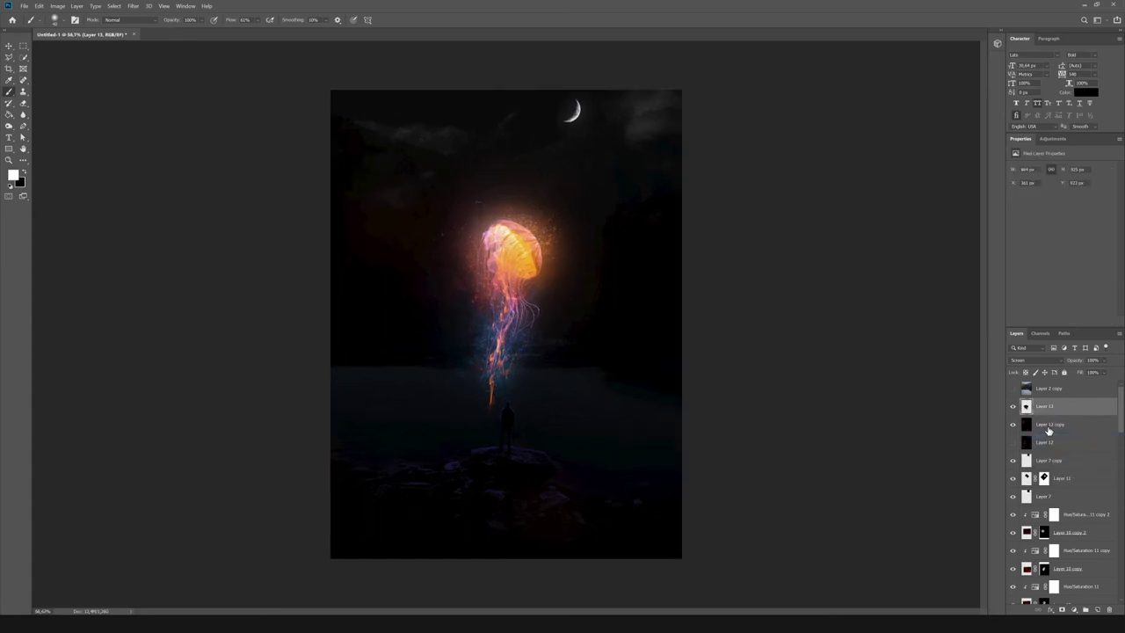
key(ctrl+j)
key(ctrl+t)
drag(440, 414, 472, 410)
key(Return)
Make a smaller fire copy moved upward and shift its hue to -167.
key(ctrl+j)
key(ctrl+t)
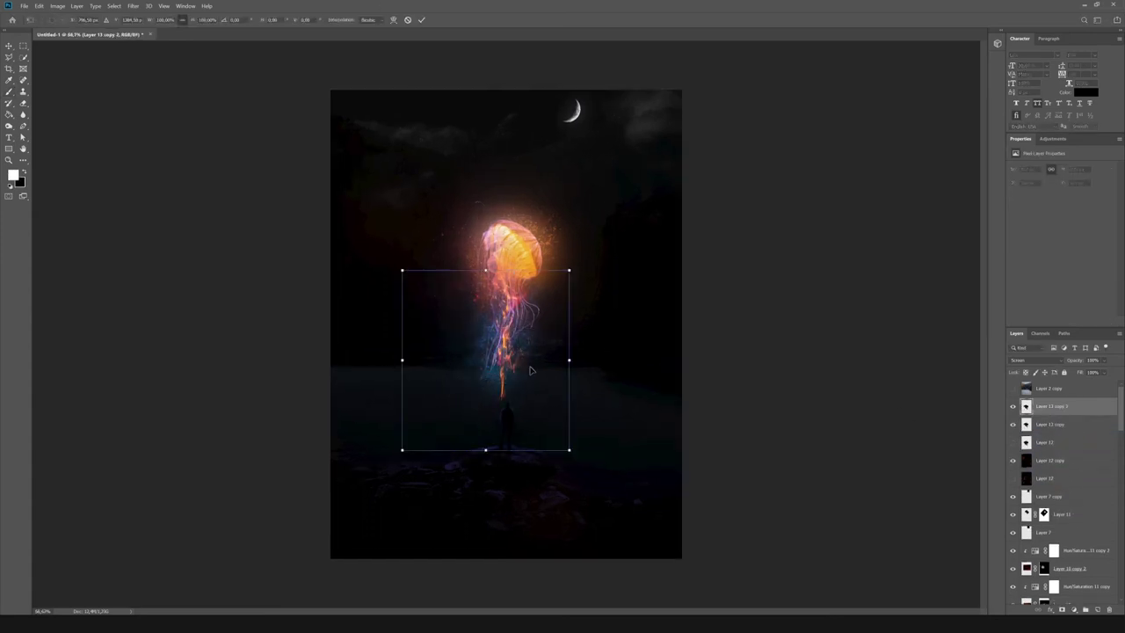
drag(571, 451, 508, 311)
key(Return)
click(57, 6)
click(167, 83)
drag(897, 350, 857, 352)
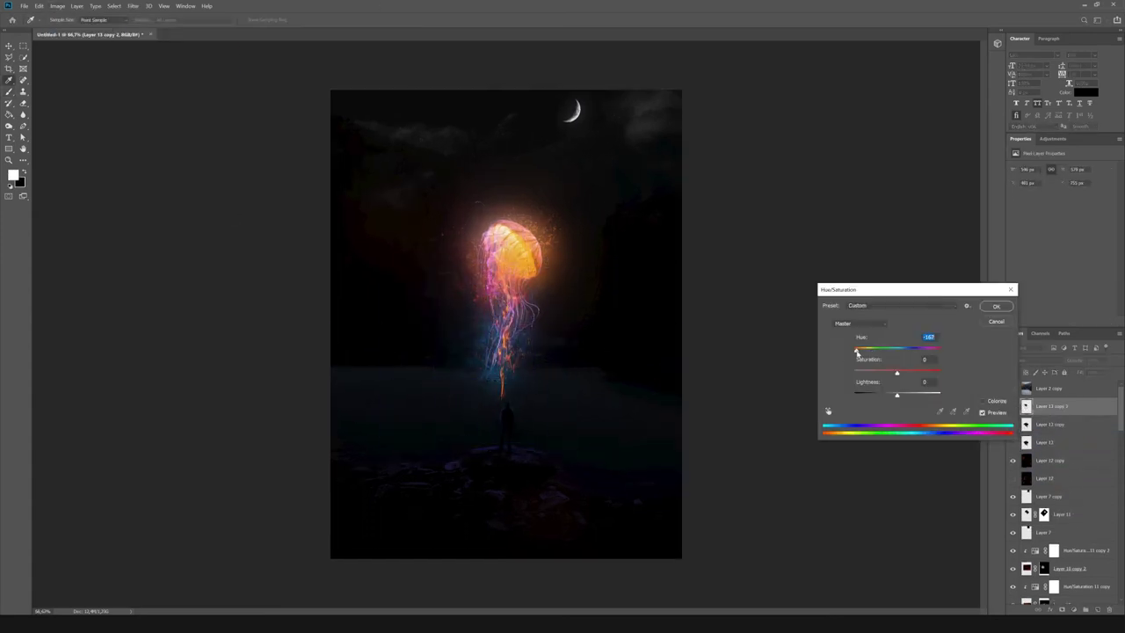
key(Return)
Move the hue-shifted fire copy left along the jellyfish tentacles.
key(v)
drag(514, 293, 491, 294)
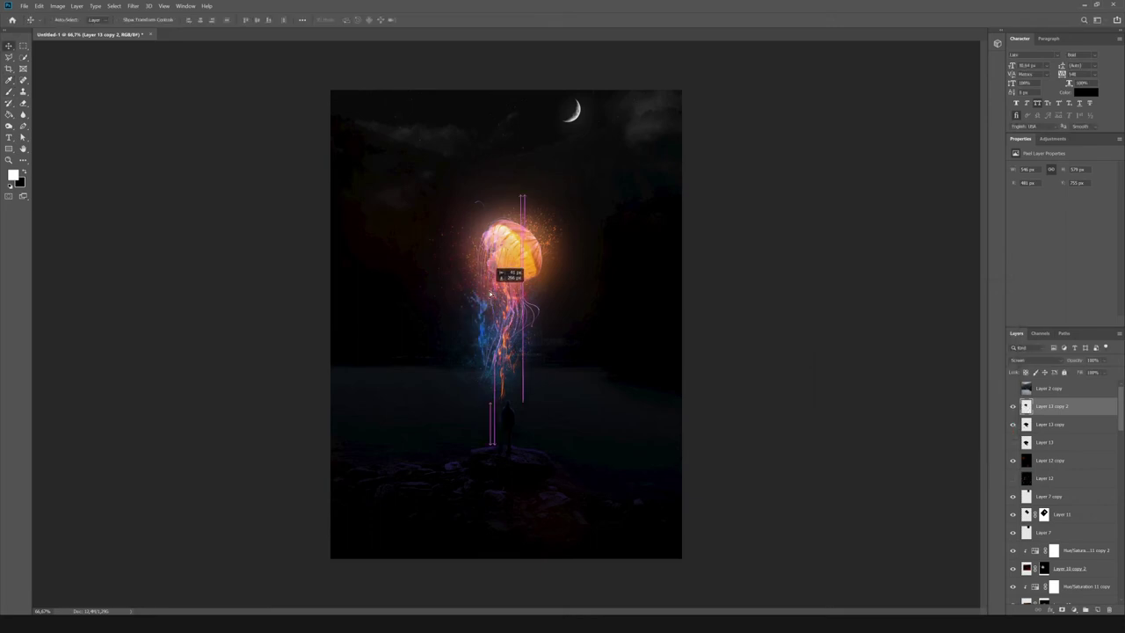
drag(549, 331, 568, 348)
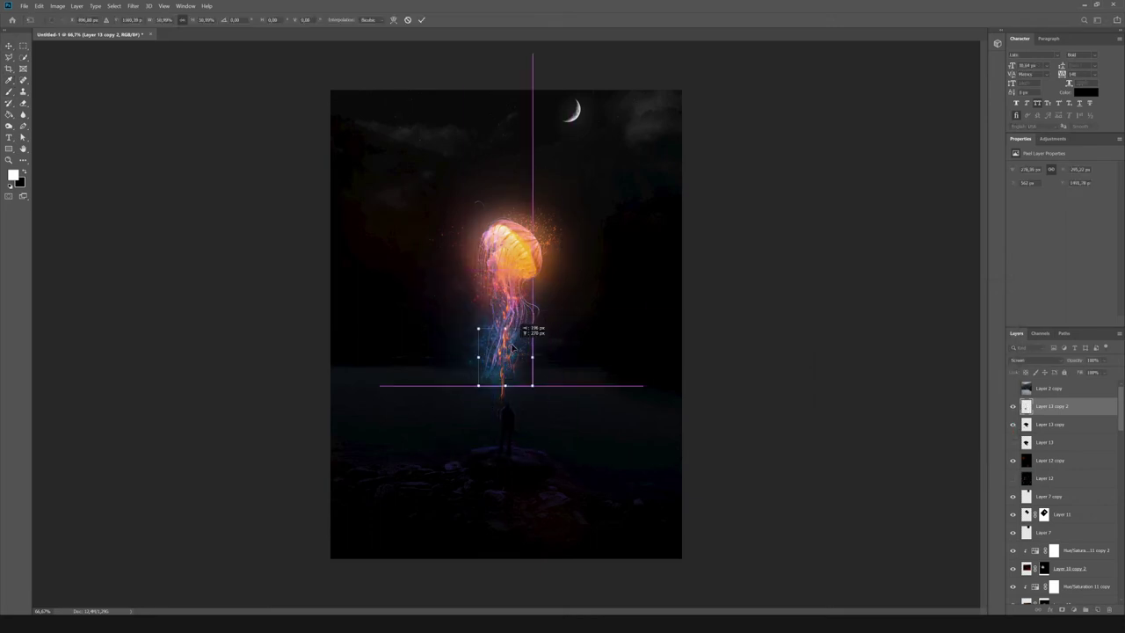
scroll(1063, 492, down, 10)
Move Hue/Saturation 12 lower in the stack, raise its saturation, and set Blend If limits.
click(1081, 514)
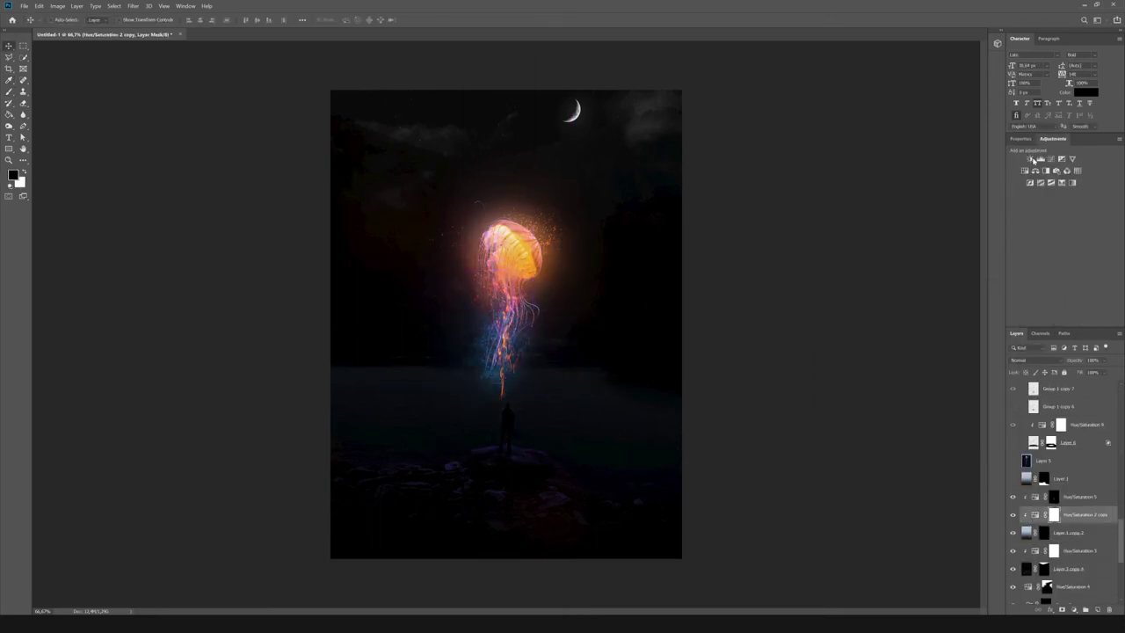
drag(1099, 498, 1071, 468)
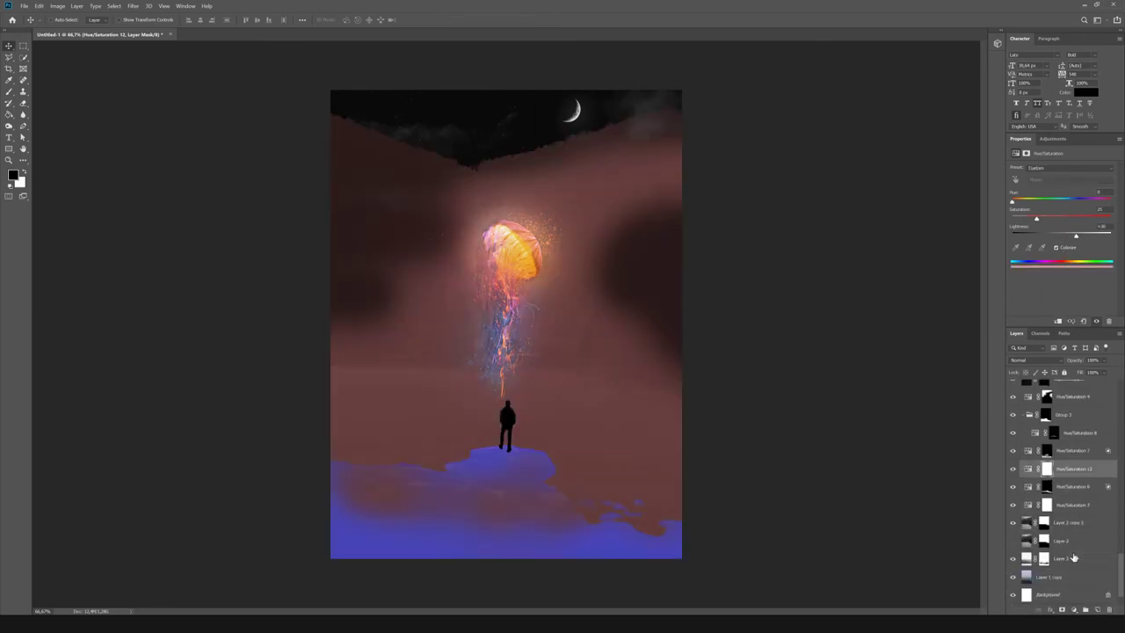
drag(1036, 218, 1056, 218)
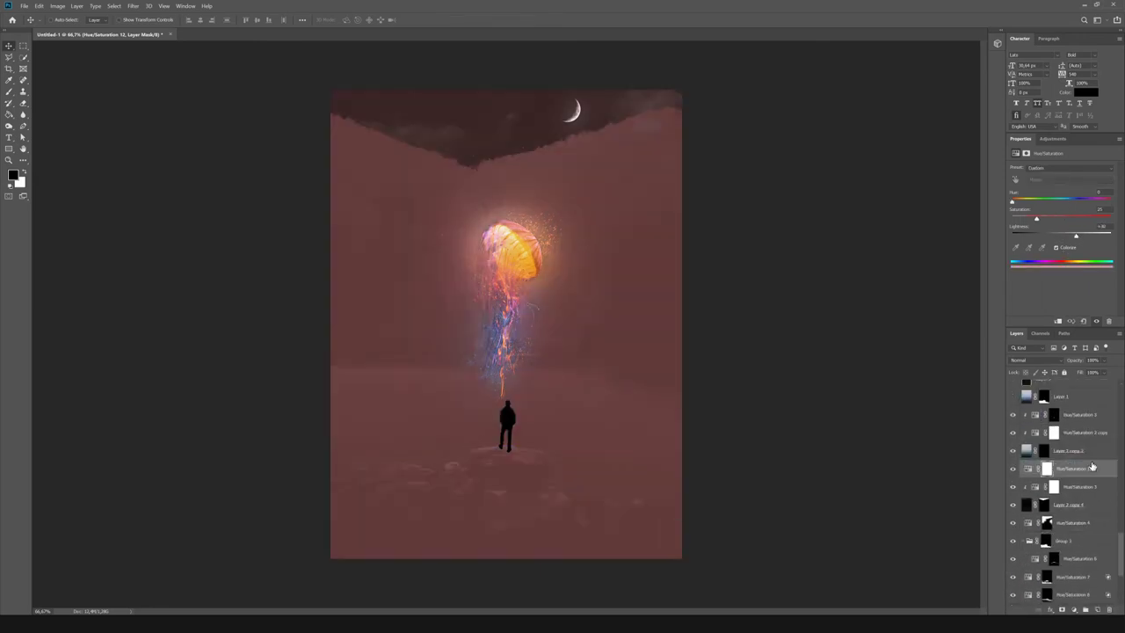
click(1062, 609)
click(1074, 522)
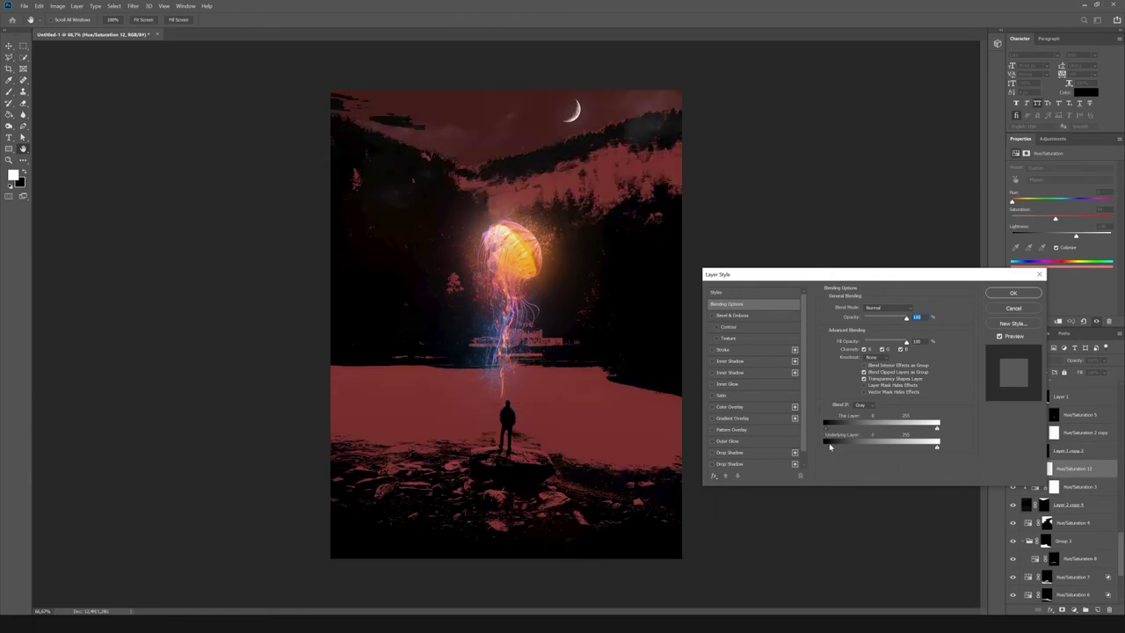
drag(840, 448, 834, 450)
click(1013, 292)
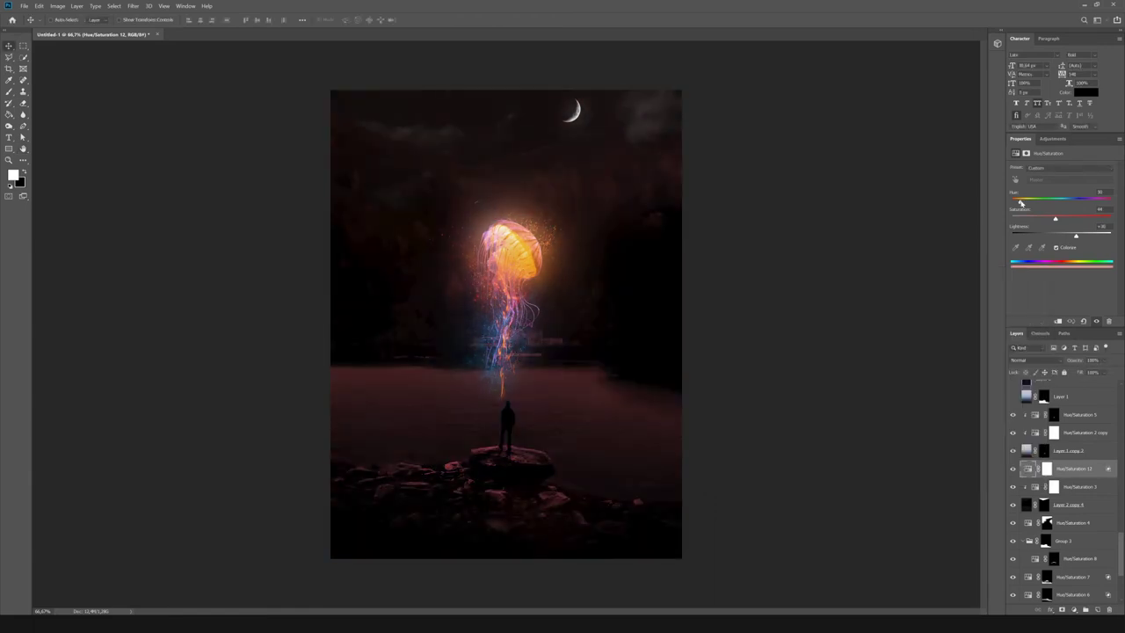
Invert the adjustment's mask, then duplicate it and shift the copy's hue toward blue.
click(1046, 469)
key(ctrl+i)
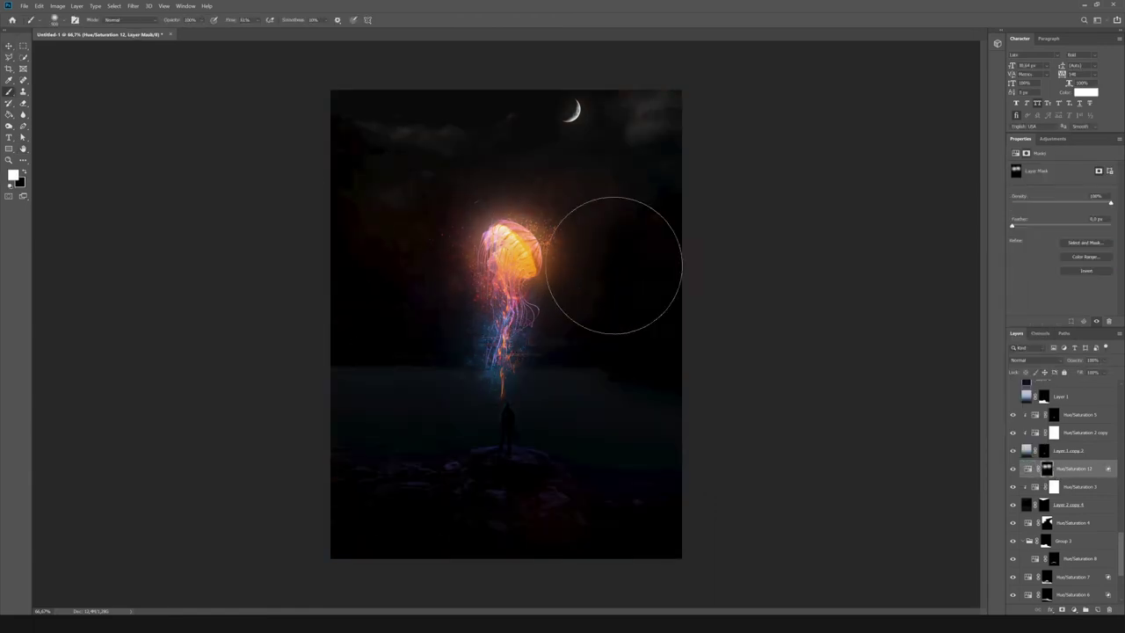
key(ctrl+j)
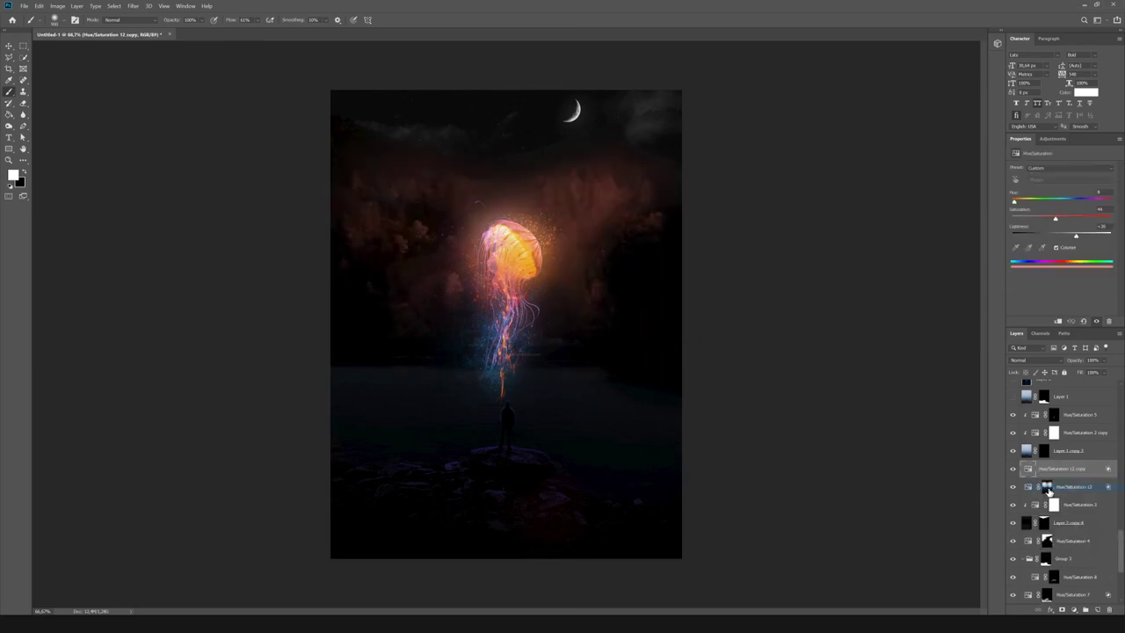
drag(1047, 201, 1078, 198)
click(1046, 469)
Invert the copy's mask, apply the fog's blending, then mask and paint fog out of the scene.
key(ctrl+i)
key(b)
key(x)
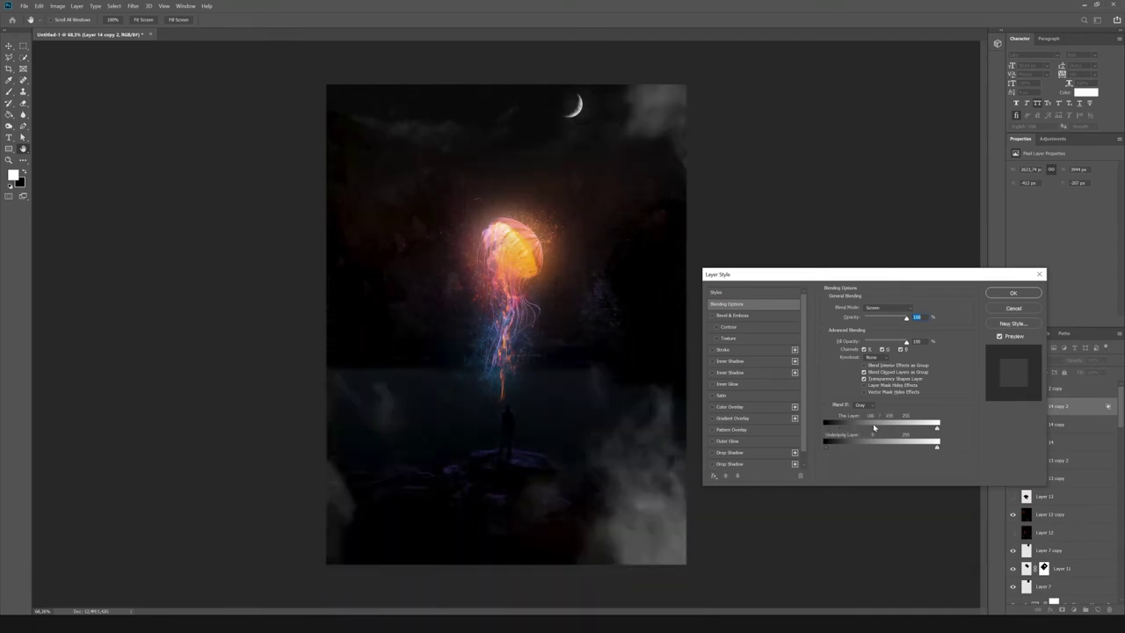
key(Return)
click(1073, 609)
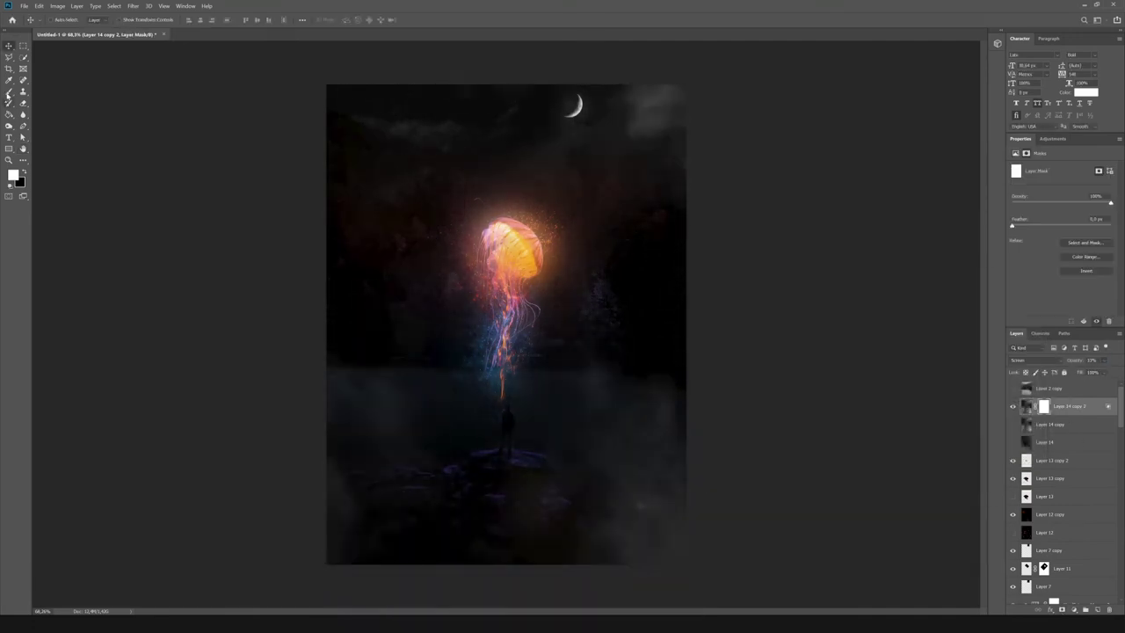
key(b)
key(x)
mouse_move(633, 413)
mouse_down()
mouse_move(640, 565)
mouse_move(401, 446)
mouse_move(567, 343)
mouse_up()
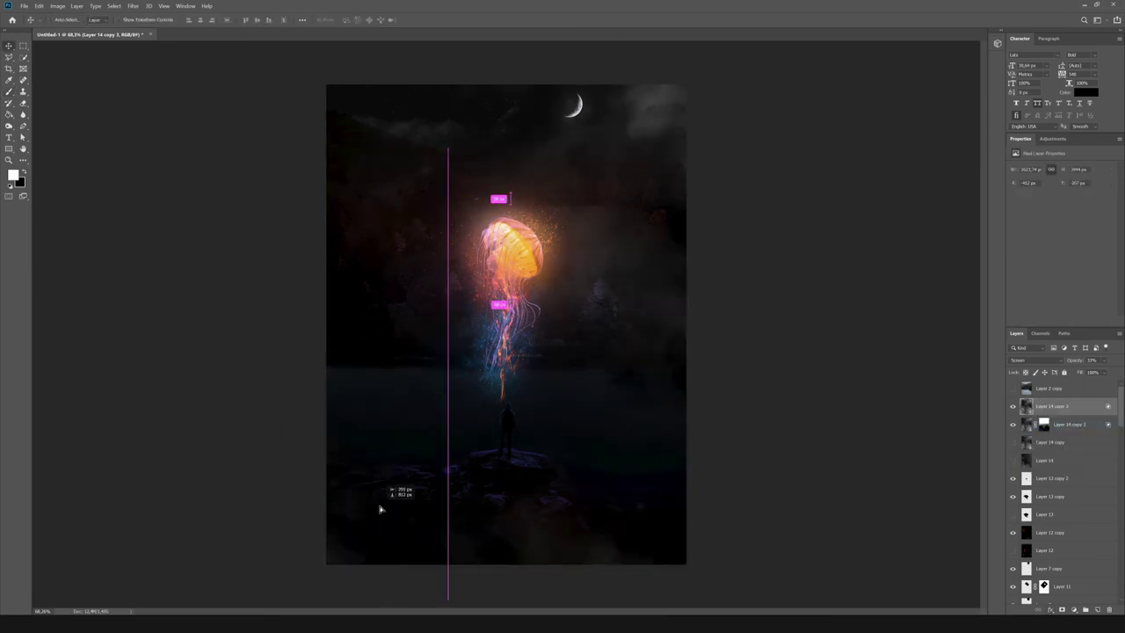
Warm Layer 14 copy 3's hue toward red, mask it, and paint the glow around the jellyfish.
click(57, 5)
click(175, 73)
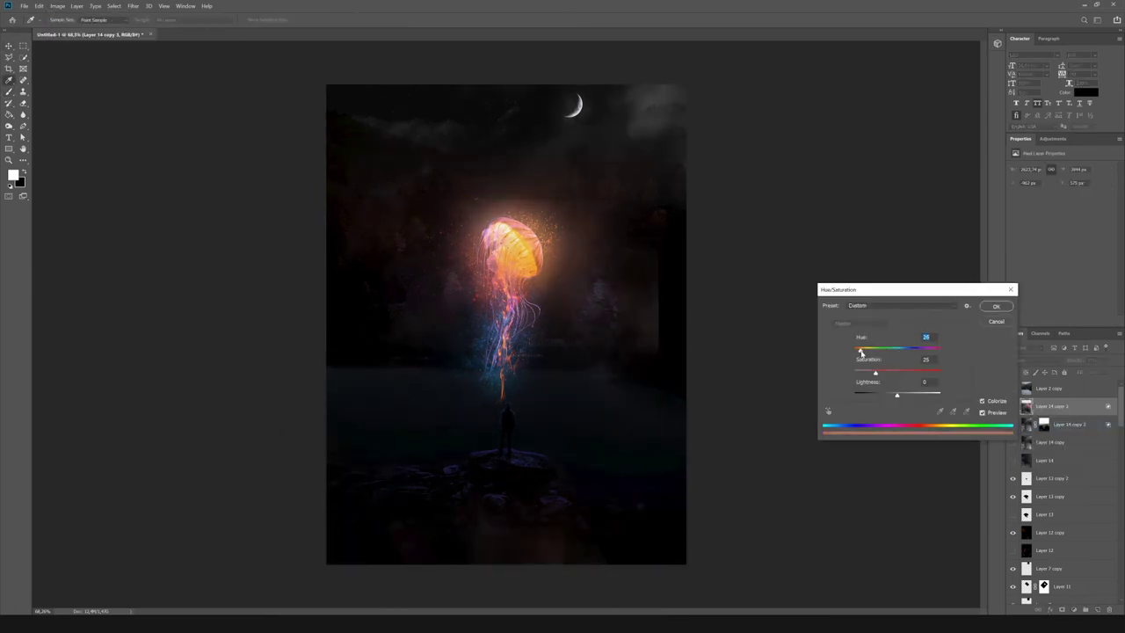
drag(862, 352, 854, 349)
key(Return)
double_click(1085, 406)
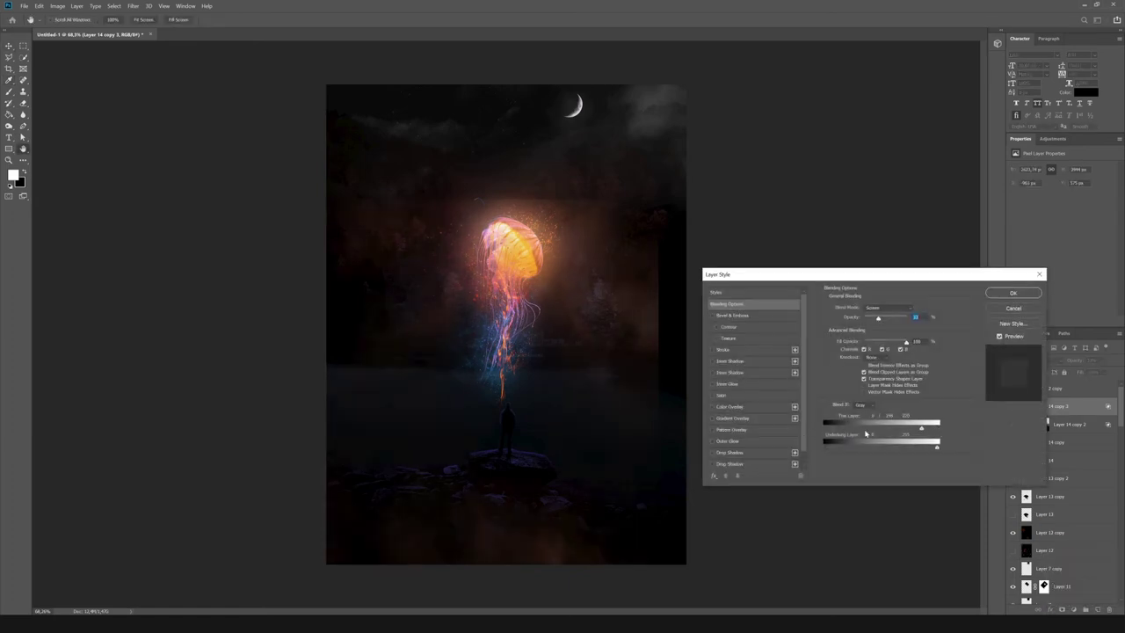
key(Return)
alt+click(1061, 609)
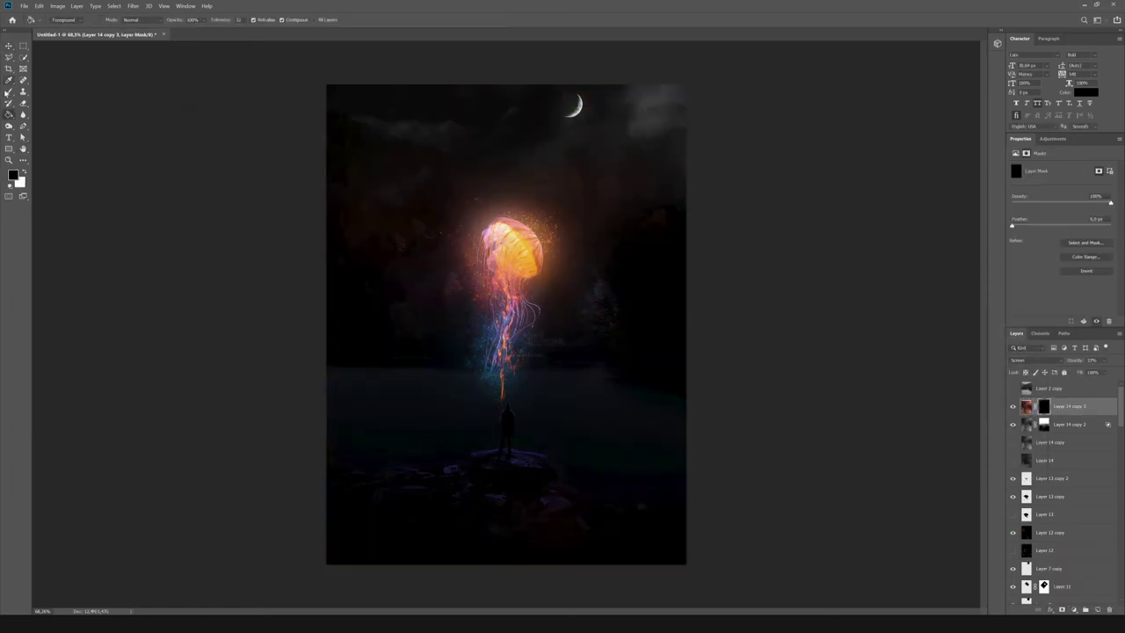
drag(563, 216, 557, 256)
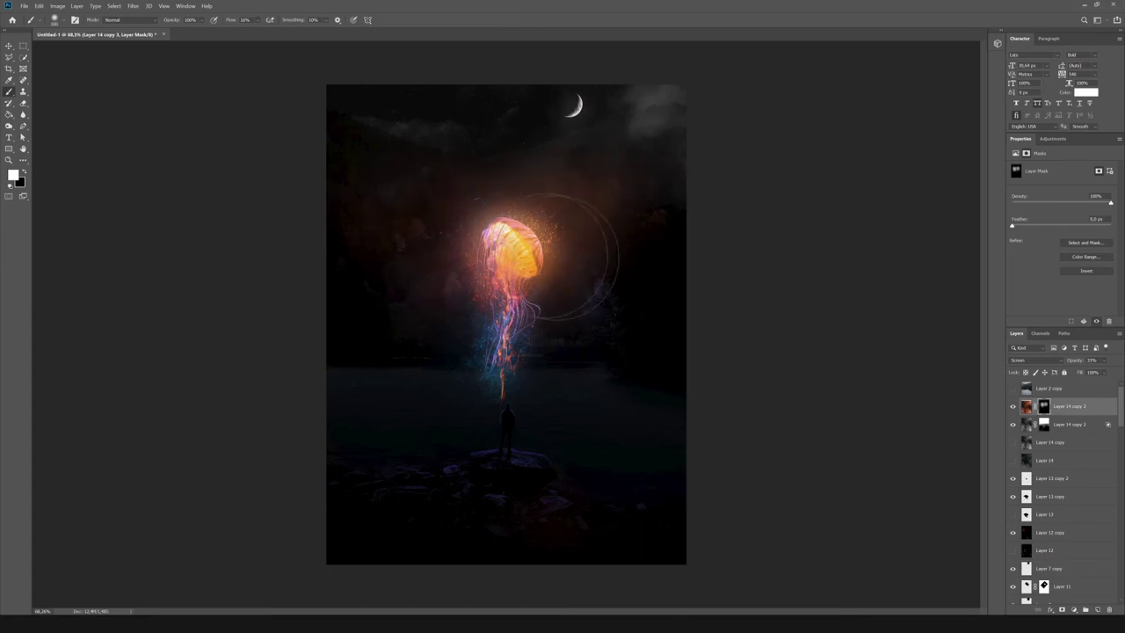
Duplicate the fog as Layer 14 copy 4, tint it purple, and give it an inverted mask.
key(ctrl+j)
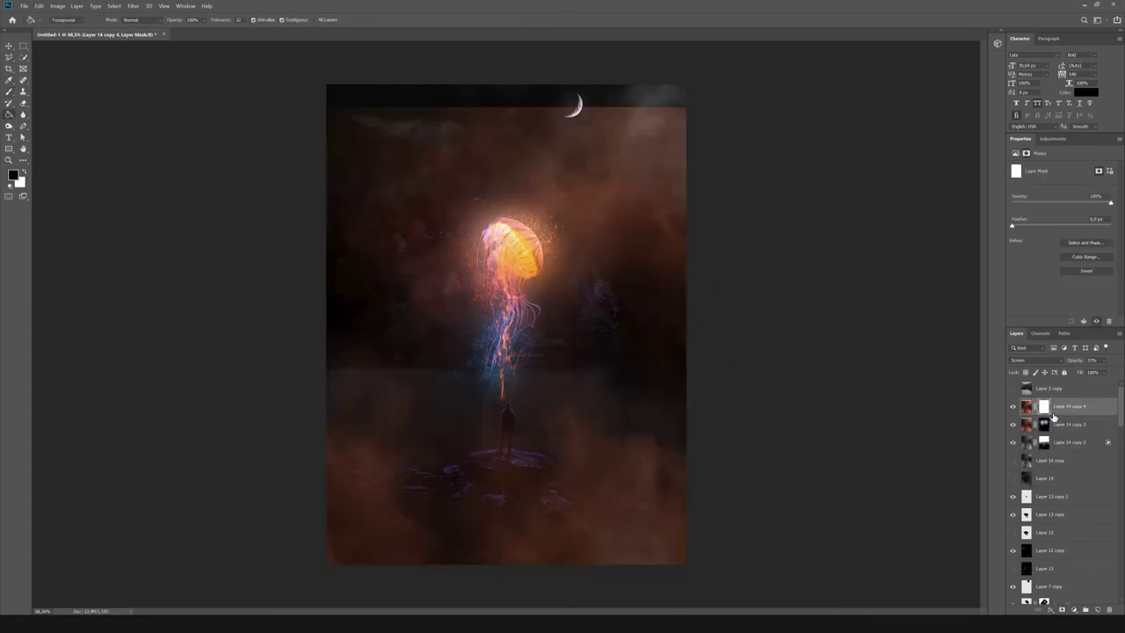
click(1025, 407)
click(57, 5)
click(202, 77)
drag(896, 349, 868, 350)
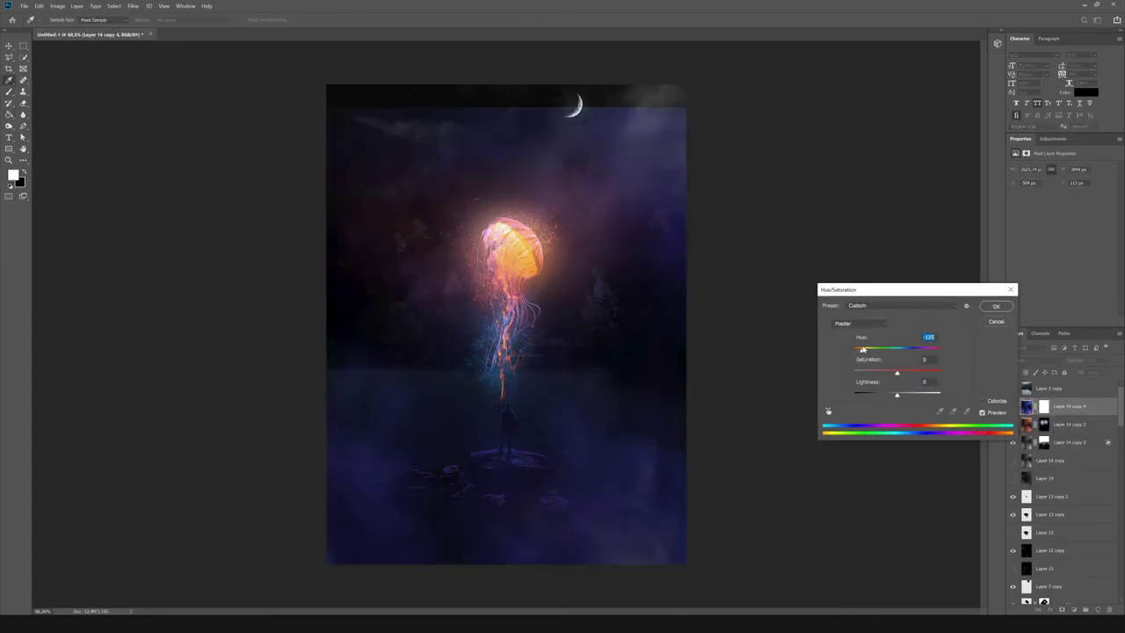
click(996, 305)
key(b)
click(1074, 609)
key(ctrl+i)
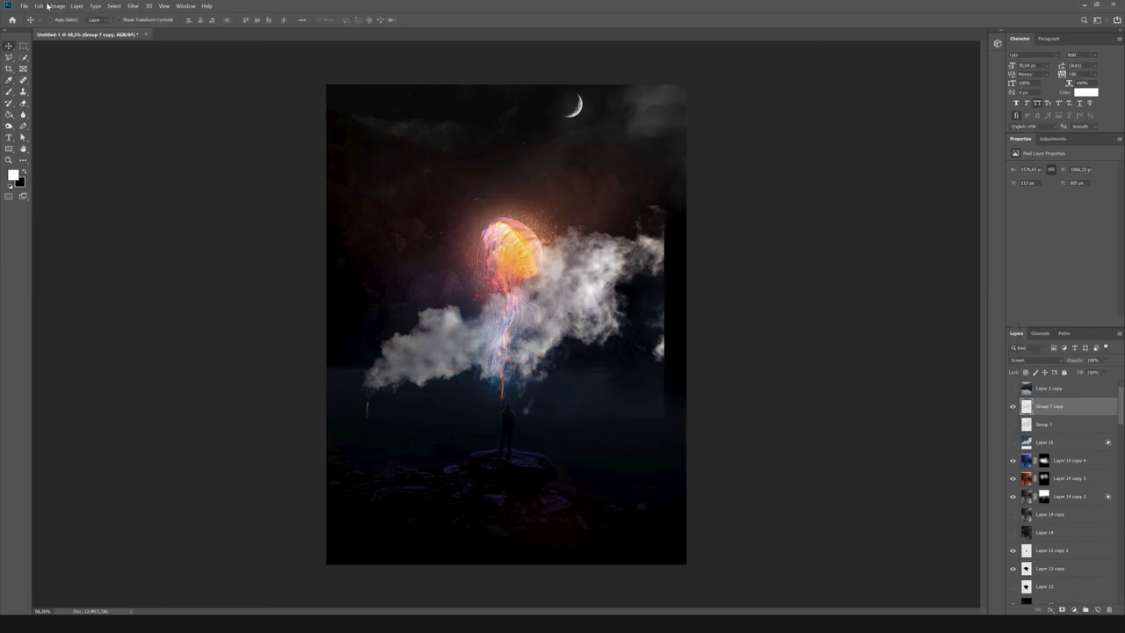
Darken the clouds with Brightness/Contrast (-150, -50) and colorize them blue at hue 215.
drag(764, 331, 754, 330)
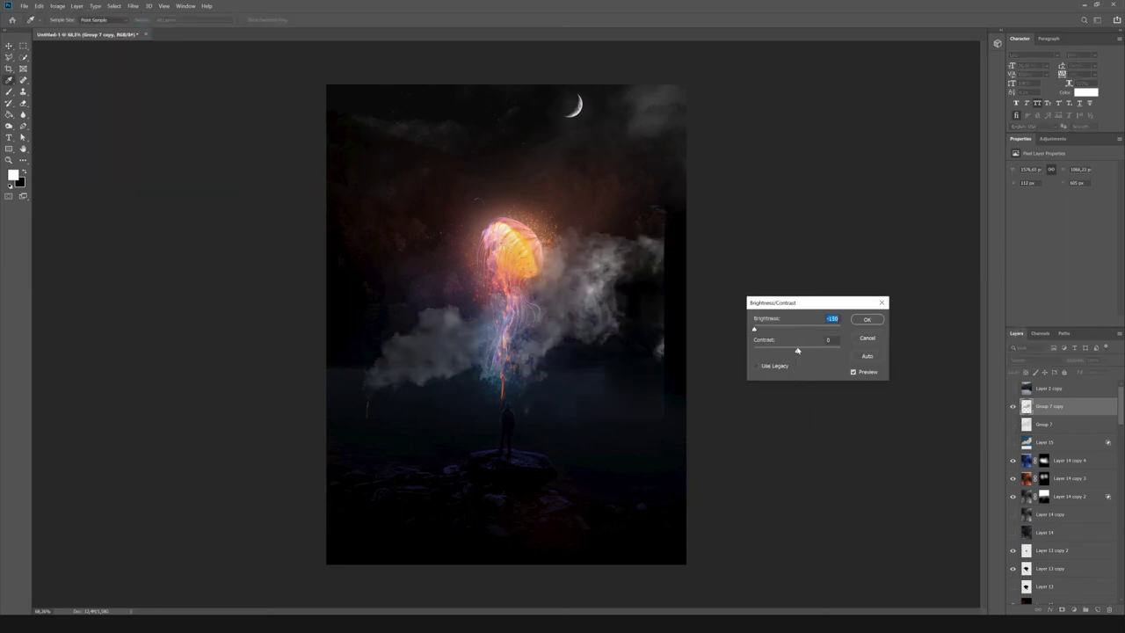
click(867, 321)
key(ctrl+u)
click(981, 400)
mouse_move(857, 350)
mouse_down()
mouse_move(907, 350)
mouse_move(867, 397)
mouse_up()
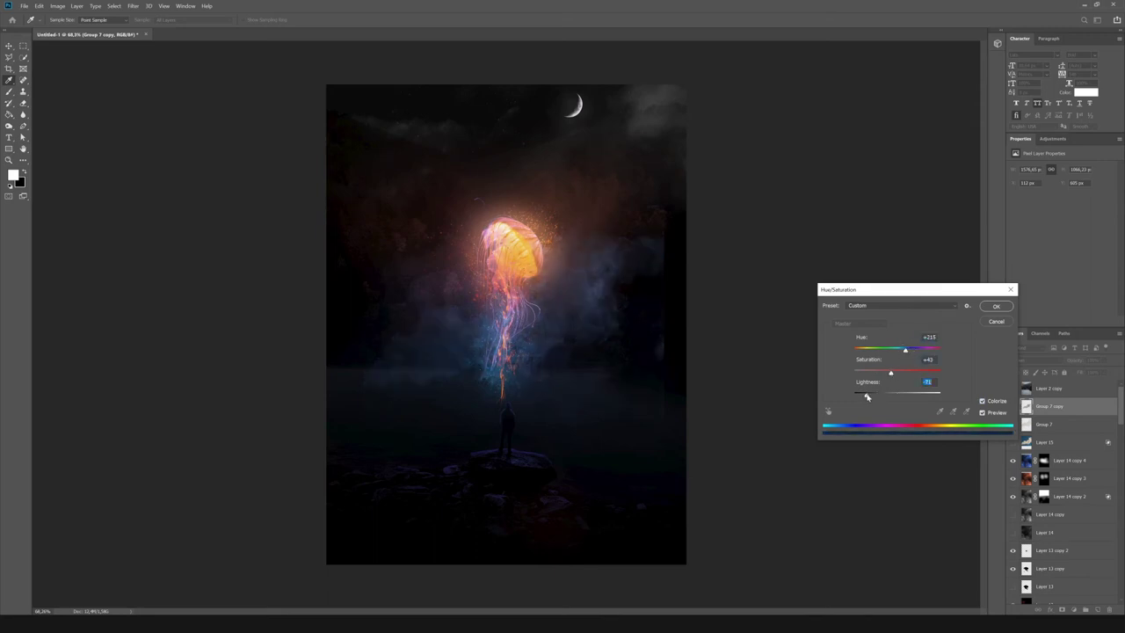
key(Return)
Duplicate the cloud layer and move the copy up and to the right.
key(ctrl+j)
key(ctrl+t)
drag(405, 325, 534, 289)
key(Return)
Shift the cloud smoke left, then select Layer 14 copy 4 and its new copy 5.
key(b)
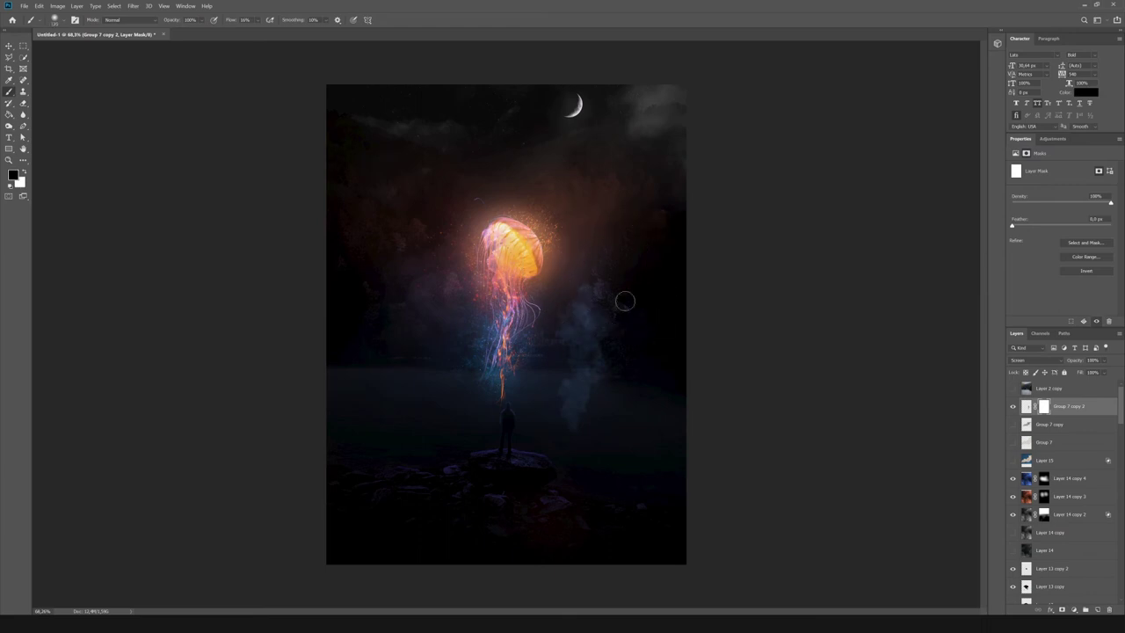
key(v)
mouse_move(607, 356)
mouse_down()
mouse_move(548, 342)
mouse_move(570, 315)
mouse_up()
ctrl+click(535, 316)
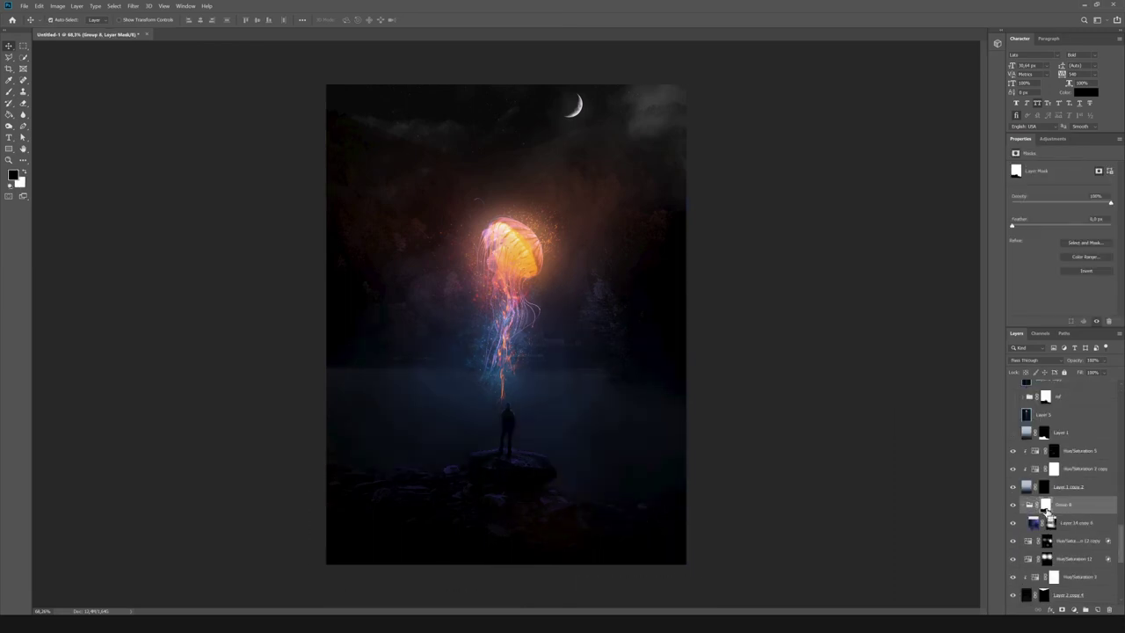
click(1068, 522)
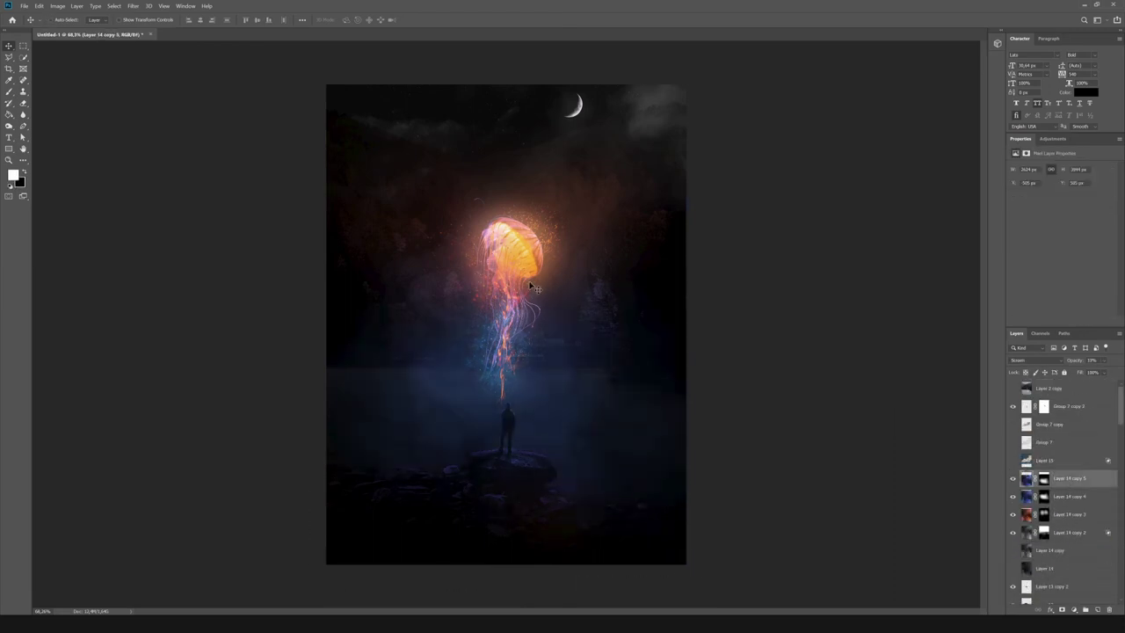
Undo the Layer 14 copy 5 glow nudge and select the Hue/Saturation 5 mask.
drag(512, 387, 528, 415)
key(Delete)
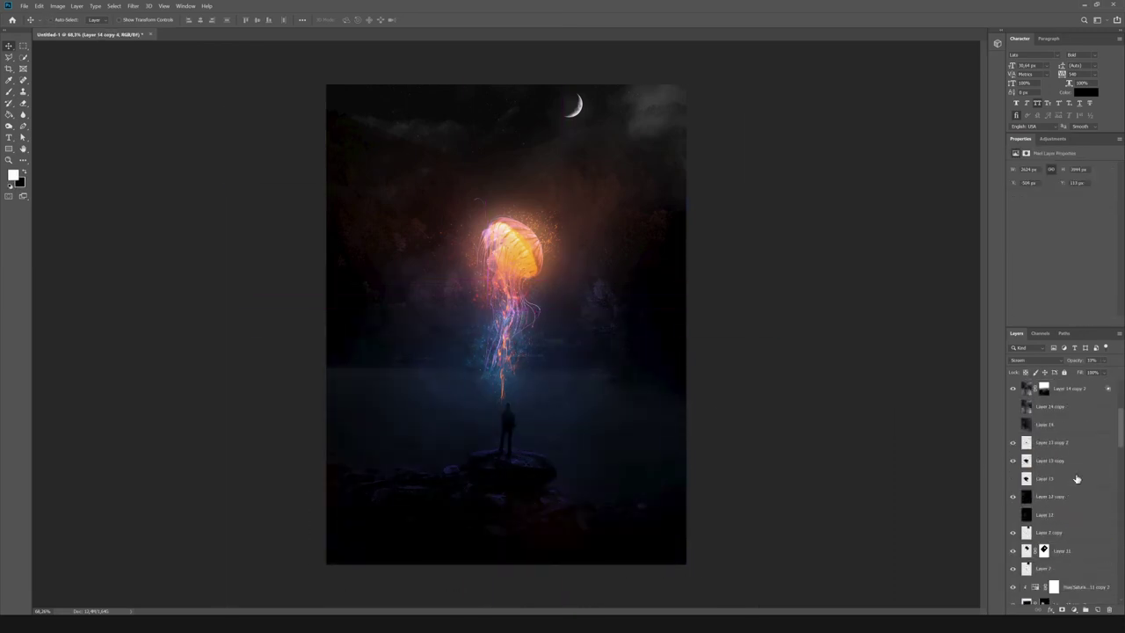
scroll(1042, 469, down, 5)
scroll(530, 420, up, 5)
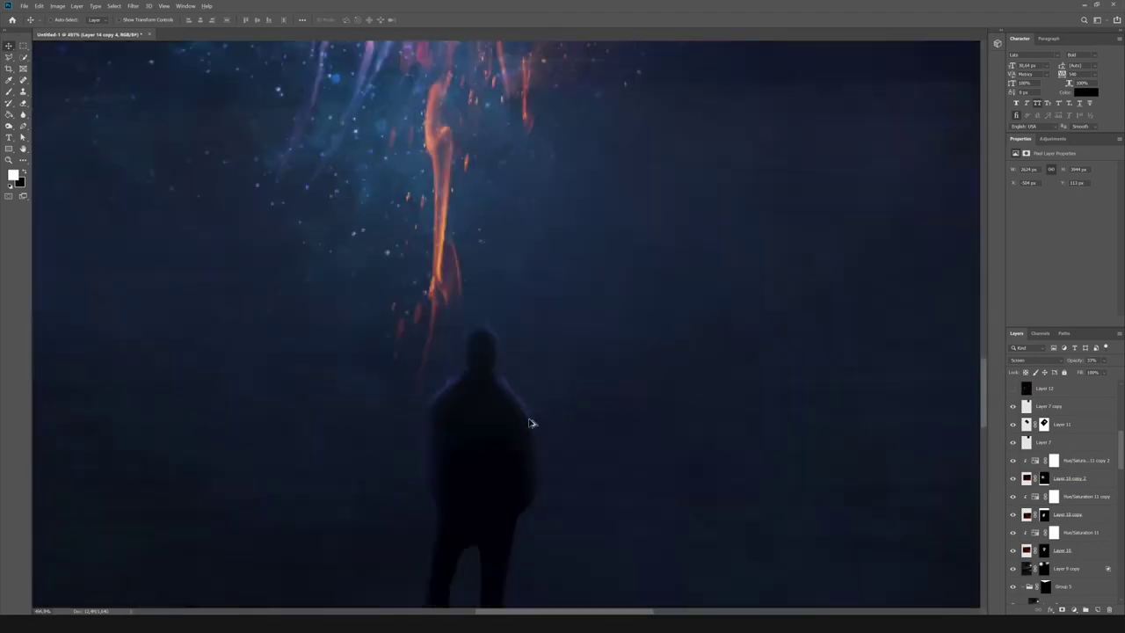
scroll(1098, 477, down, 3)
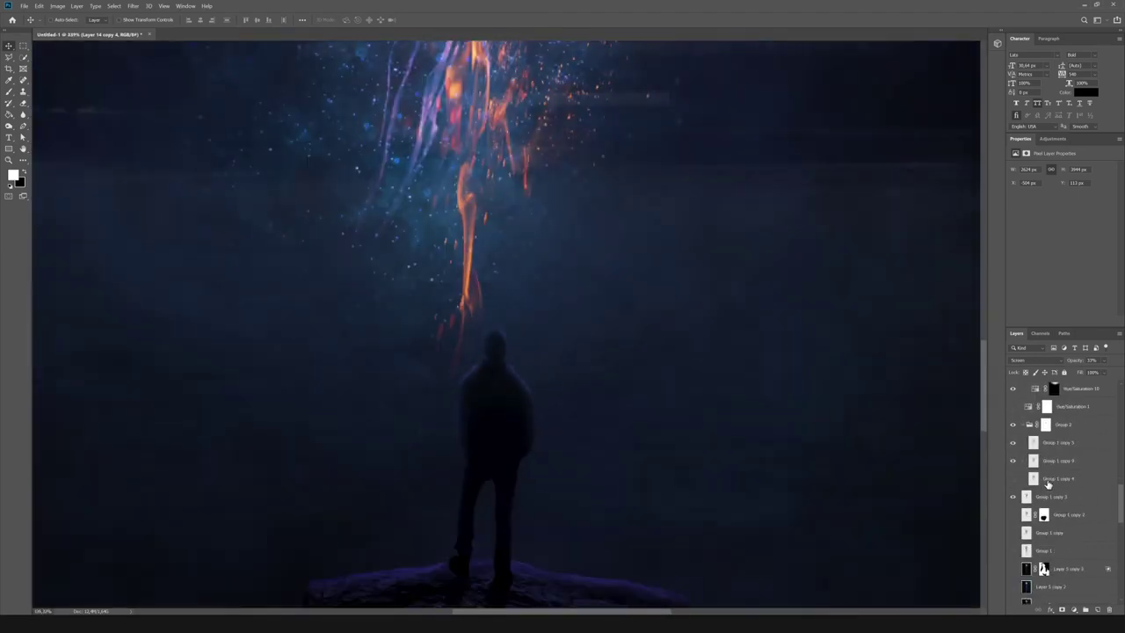
scroll(1055, 527, up, 5)
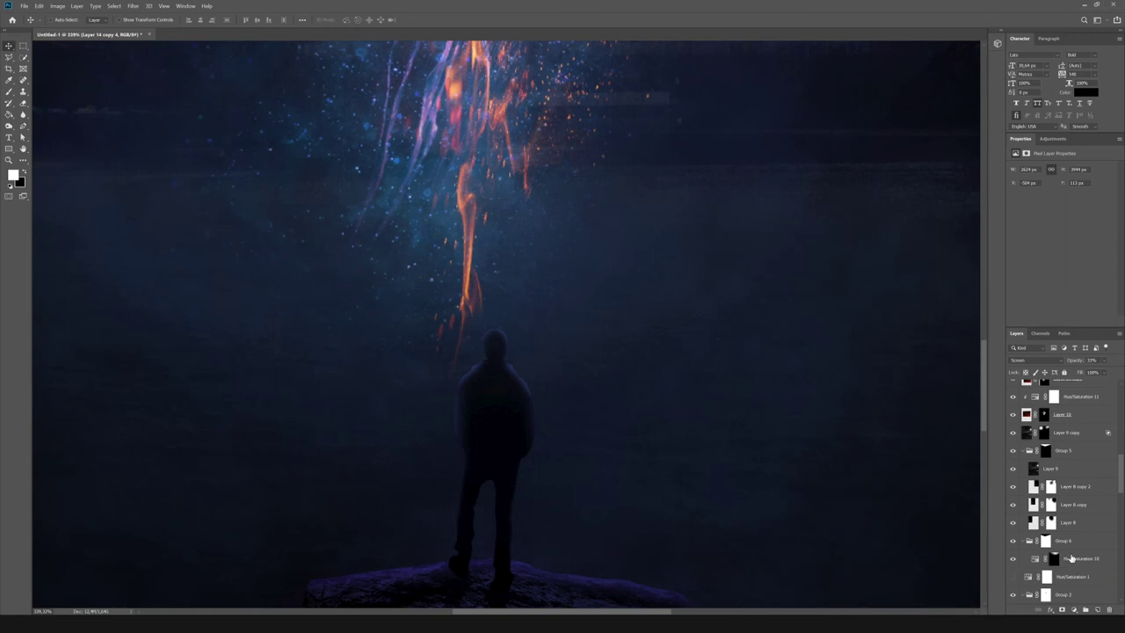
scroll(1037, 493, up, 5)
scroll(1024, 431, down, 3)
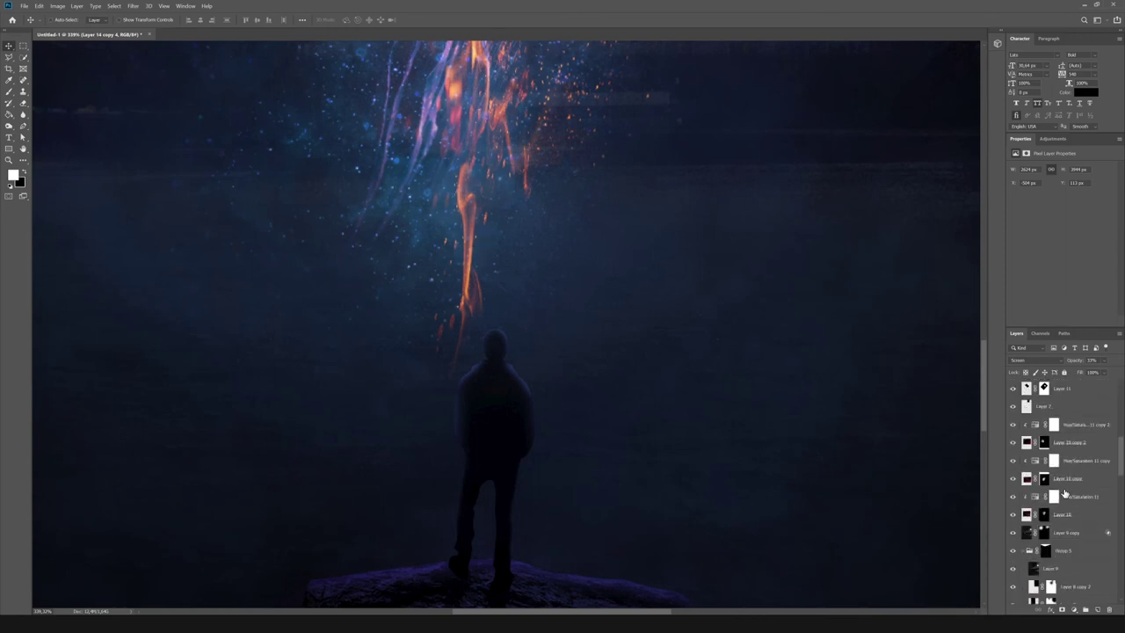
scroll(1037, 457, down, 3)
scroll(1050, 483, down, 3)
scroll(1064, 511, down, 3)
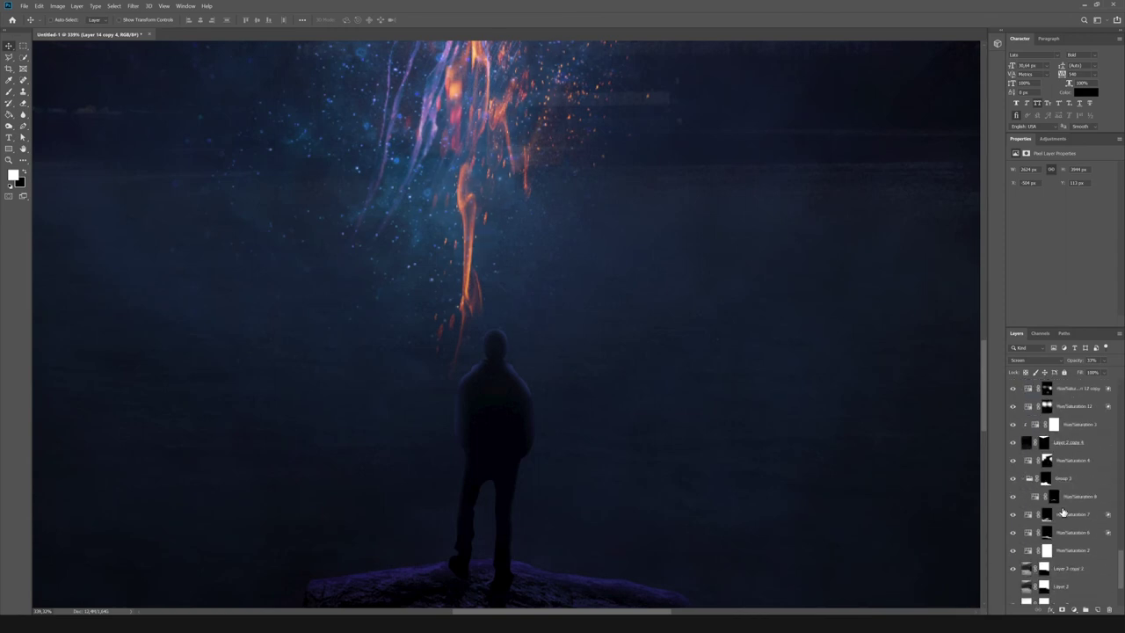
scroll(1054, 492, up, 2)
click(1054, 468)
scroll(378, 413, up, 2)
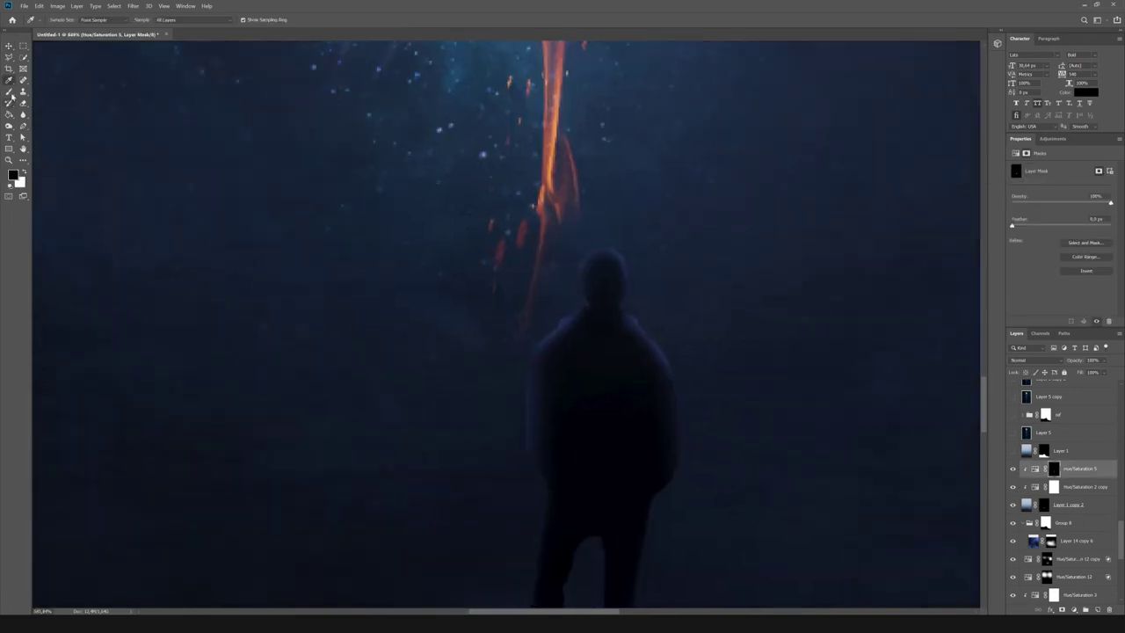
Set up a white brush and check the figure in full-image view.
key(b)
key(x)
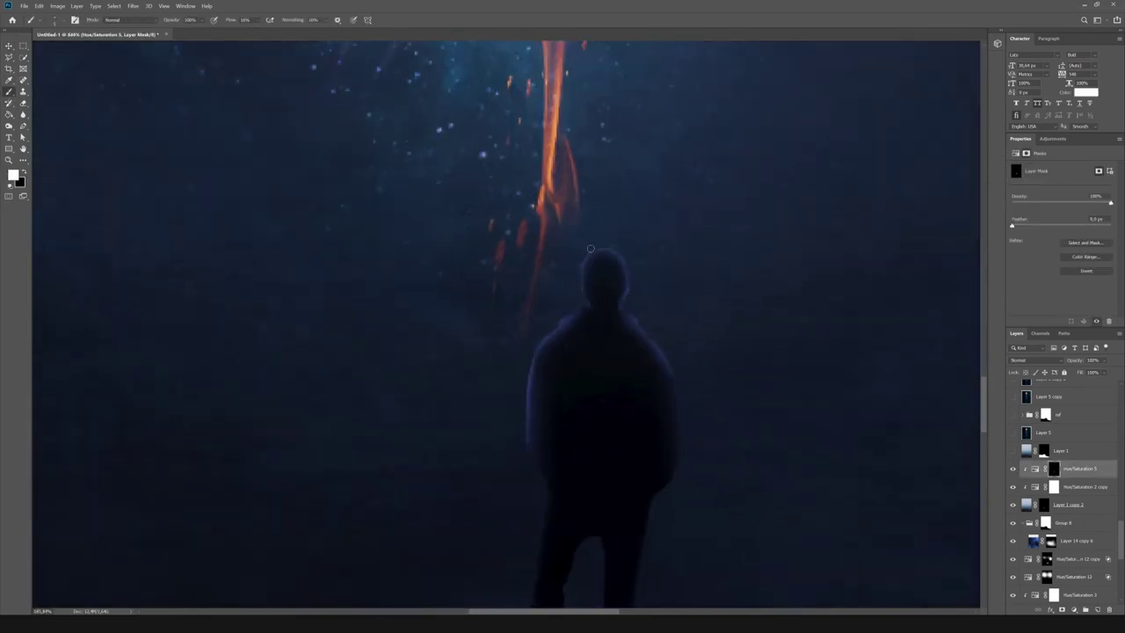
key(ctrl+0)
scroll(542, 381, up, 5)
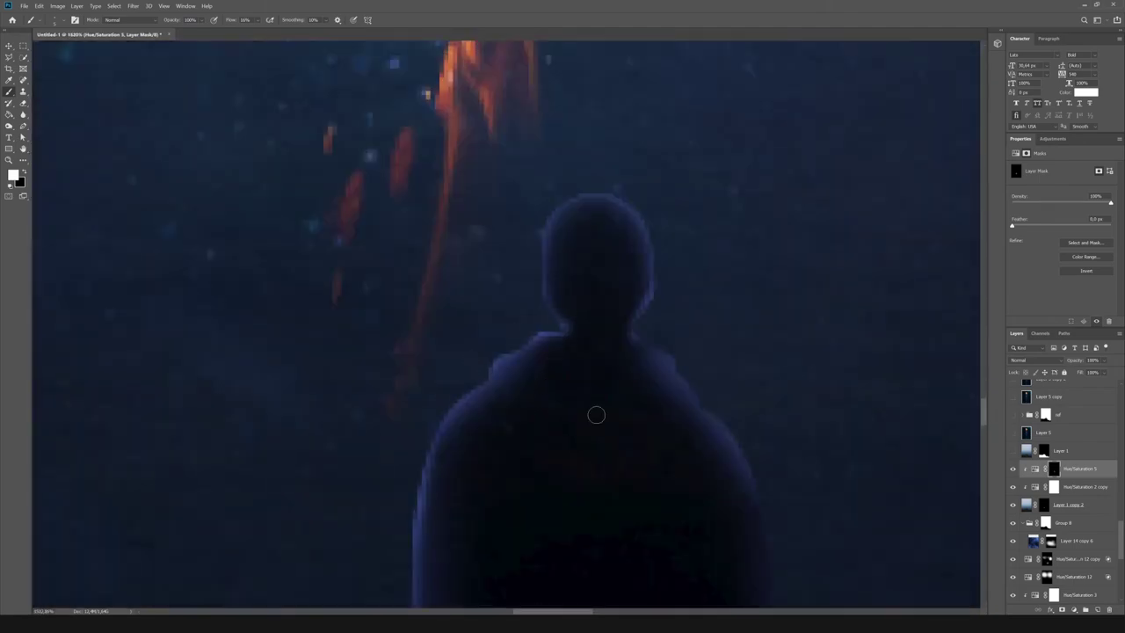
key(ctrl+0)
scroll(730, 518, up, 5)
scroll(610, 258, up, 3)
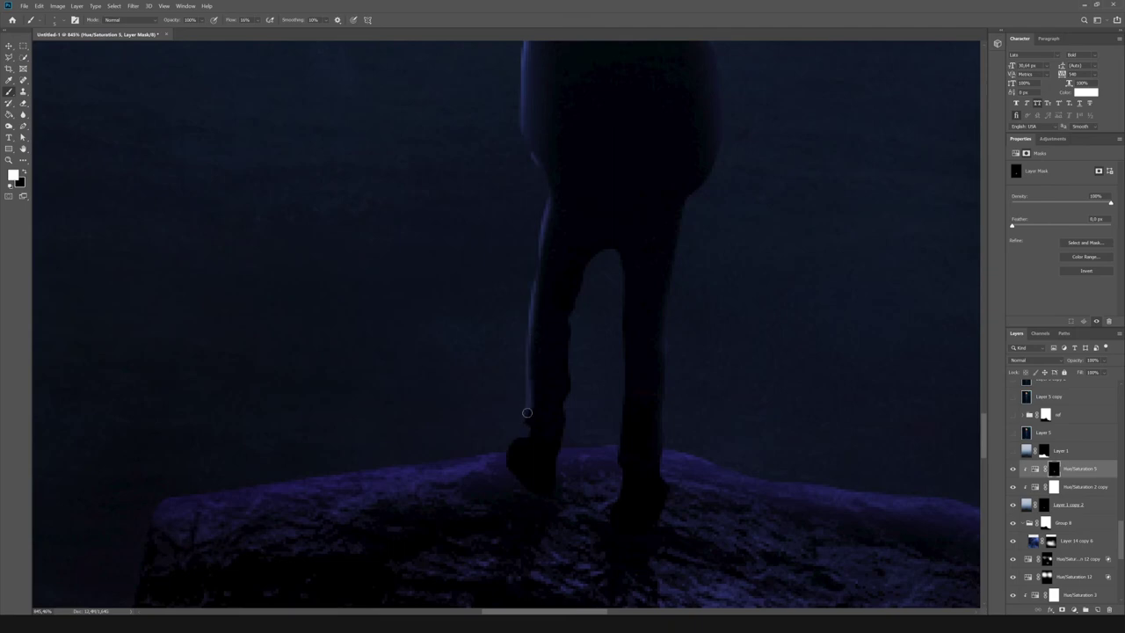
key(ctrl+0)
scroll(422, 372, up, 5)
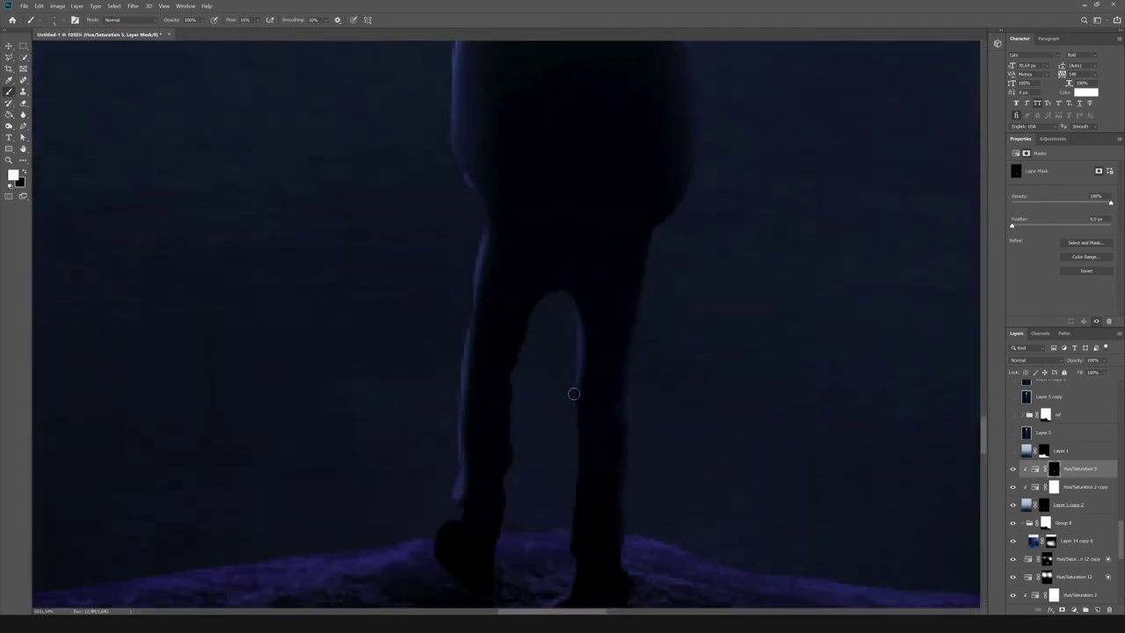
key(ctrl+0)
scroll(673, 316, up, 5)
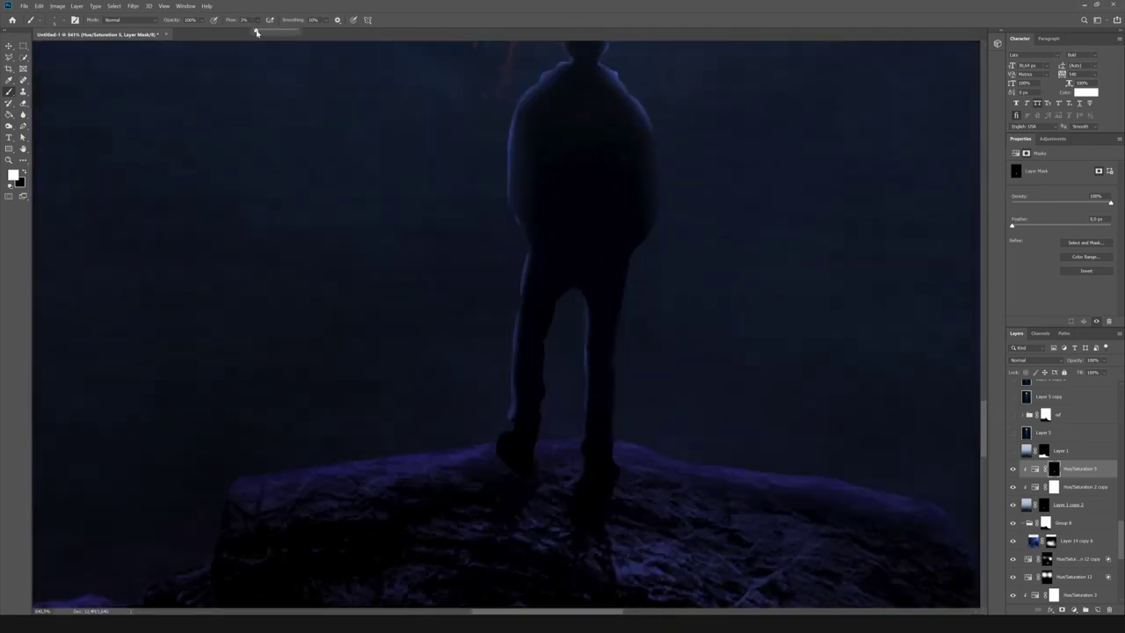
Lower the brush flow and paint faint blue rim light along the man's edges.
click(258, 20)
scroll(498, 458, down, 4)
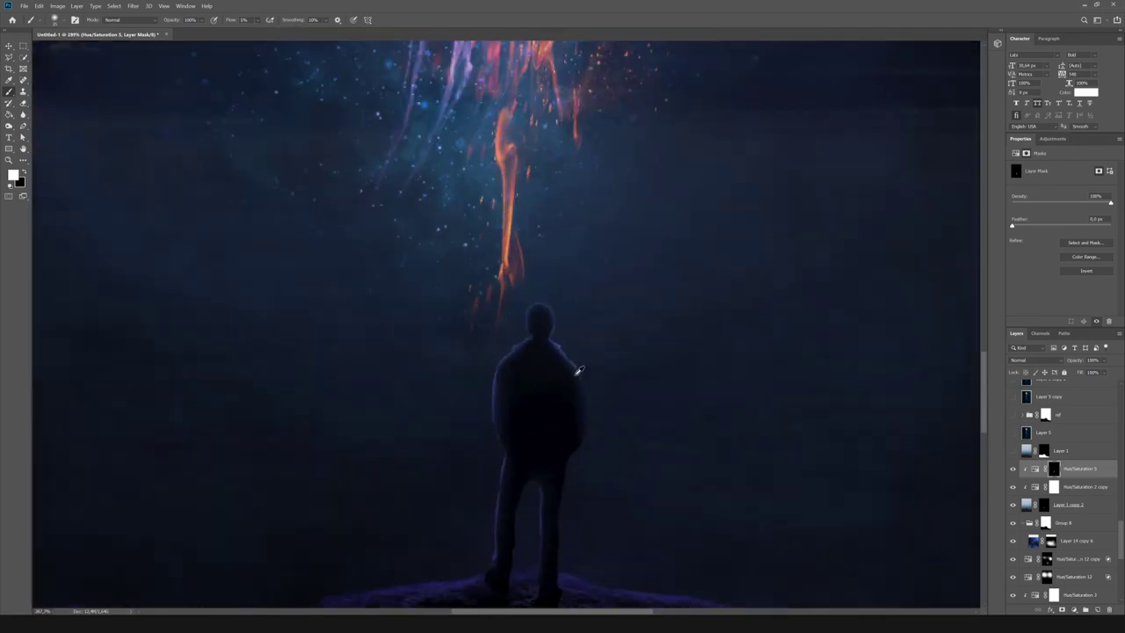
scroll(243, 288, down, 4)
scroll(506, 448, up, 2)
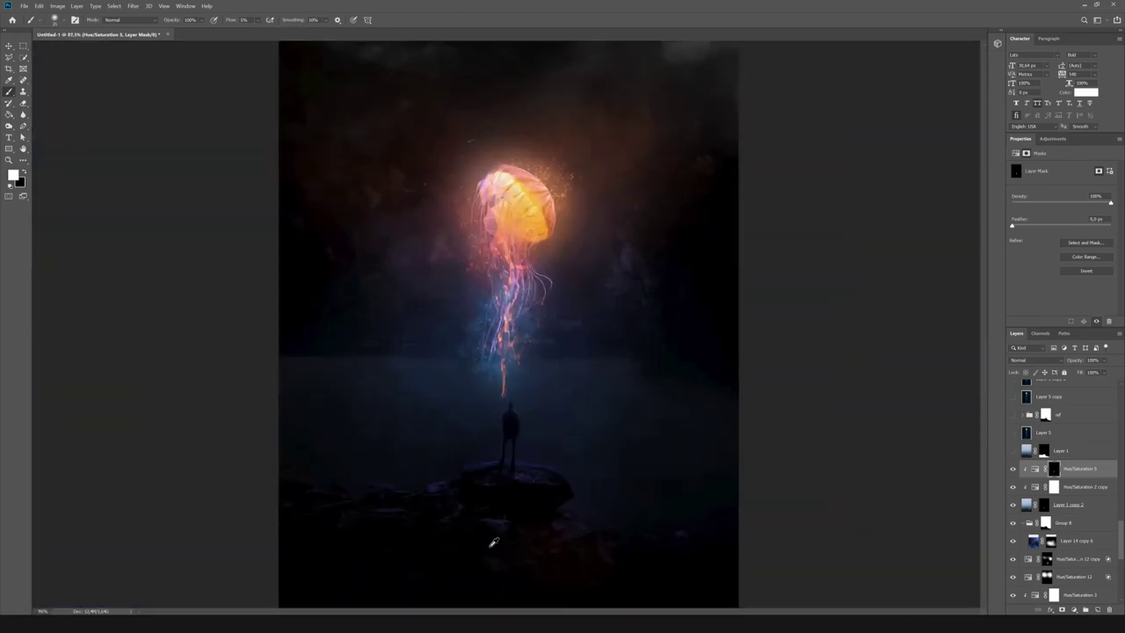
scroll(490, 398, up, 5)
scroll(1086, 483, down, 3)
scroll(1093, 500, down, 2)
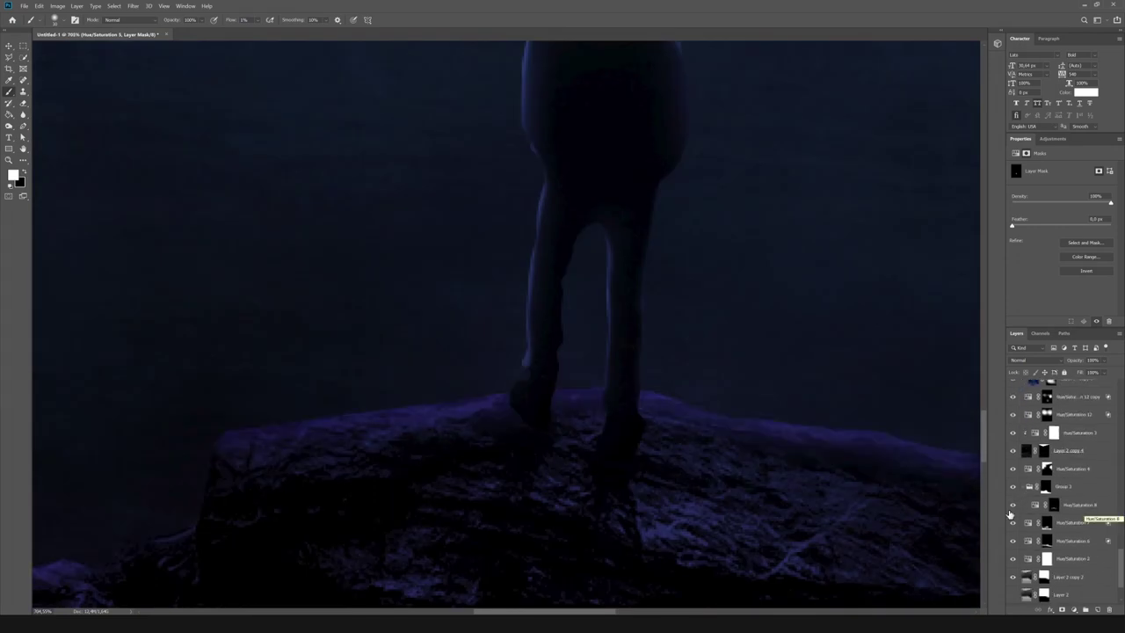
Add a colorized Hue/Saturation 13 layer in Group 3 tinted blue (hue about 243).
click(1052, 139)
click(1029, 179)
click(1057, 247)
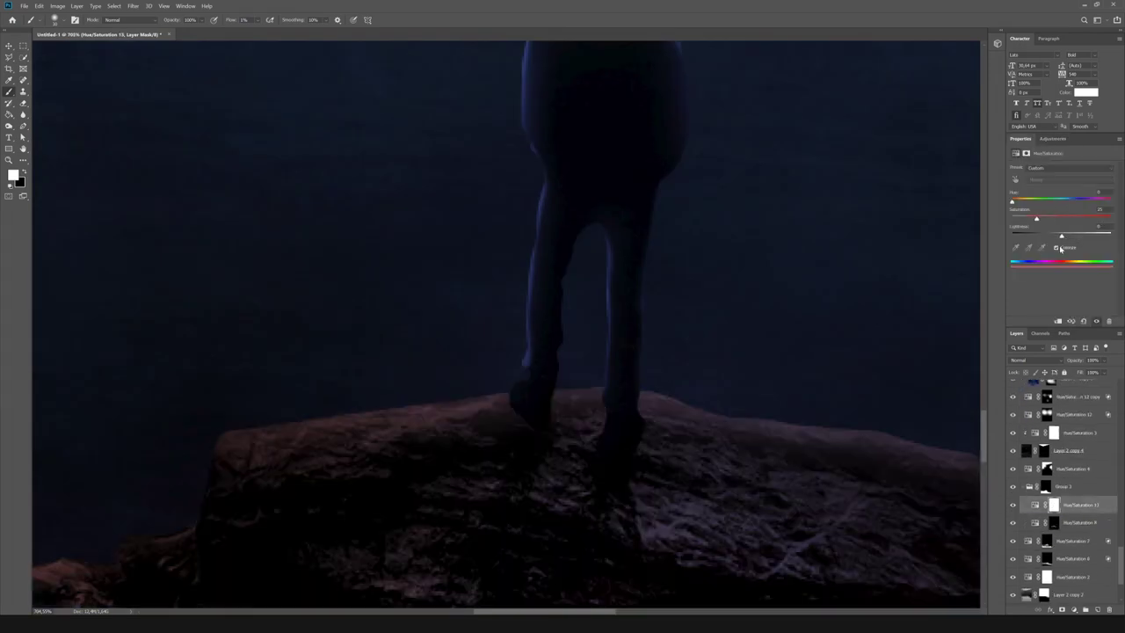
drag(1012, 201, 1080, 203)
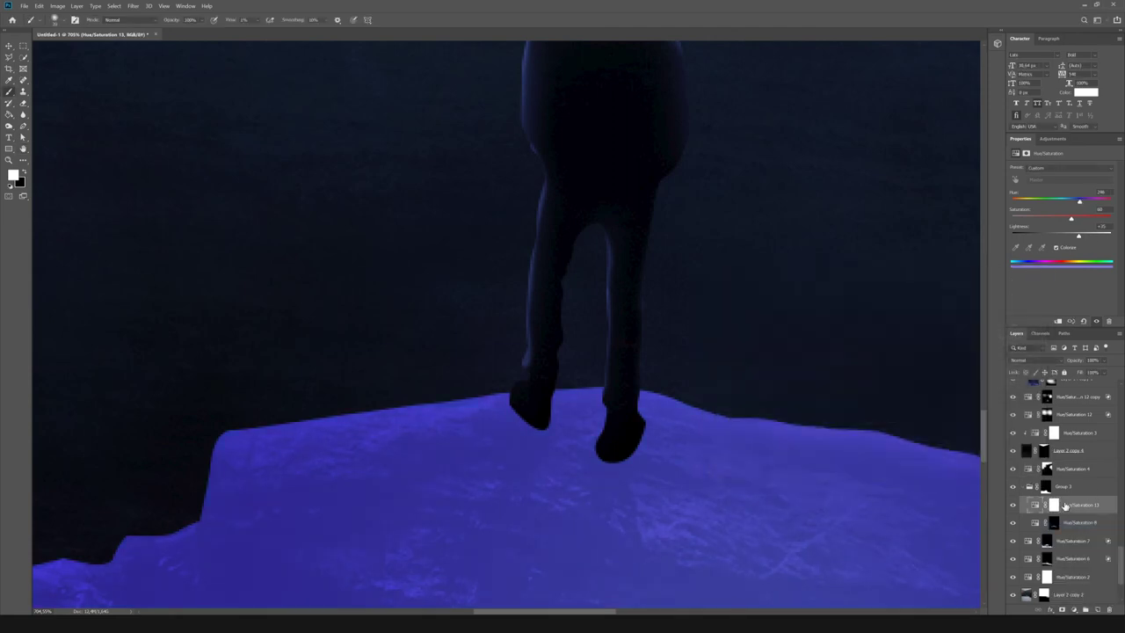
Fill the new adjustment's mask black and ready a white brush.
key(g)
key(x)
click(683, 502)
key(b)
scroll(451, 494, down, 2)
key(x)
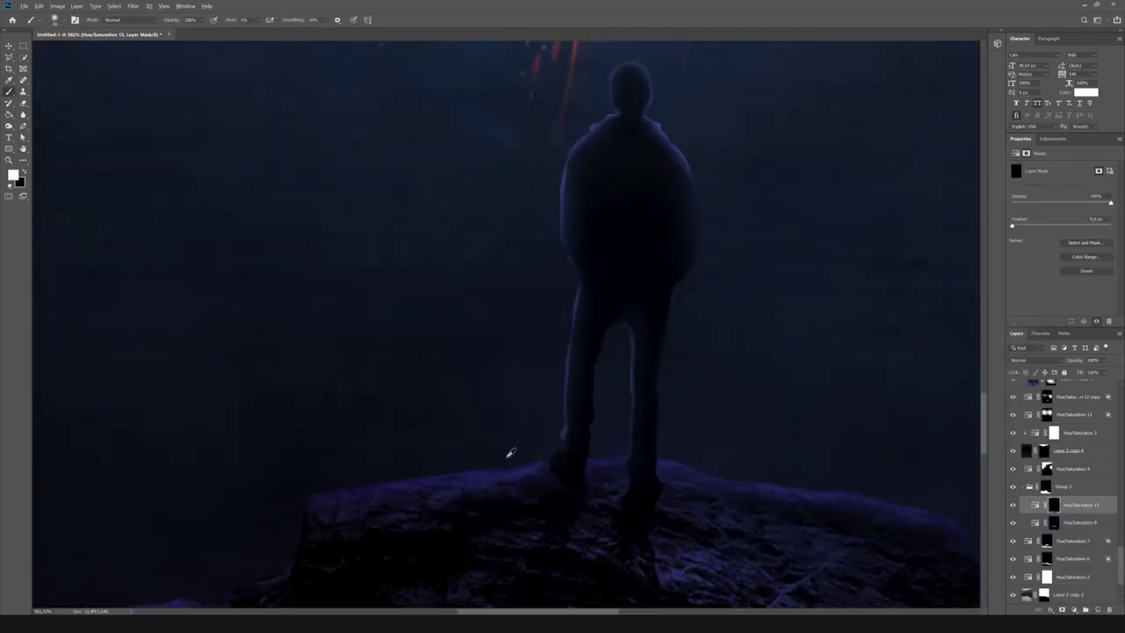
Paint blue glow along the rock and stone top edges, then toggle visibility to compare.
scroll(510, 454, up, 3)
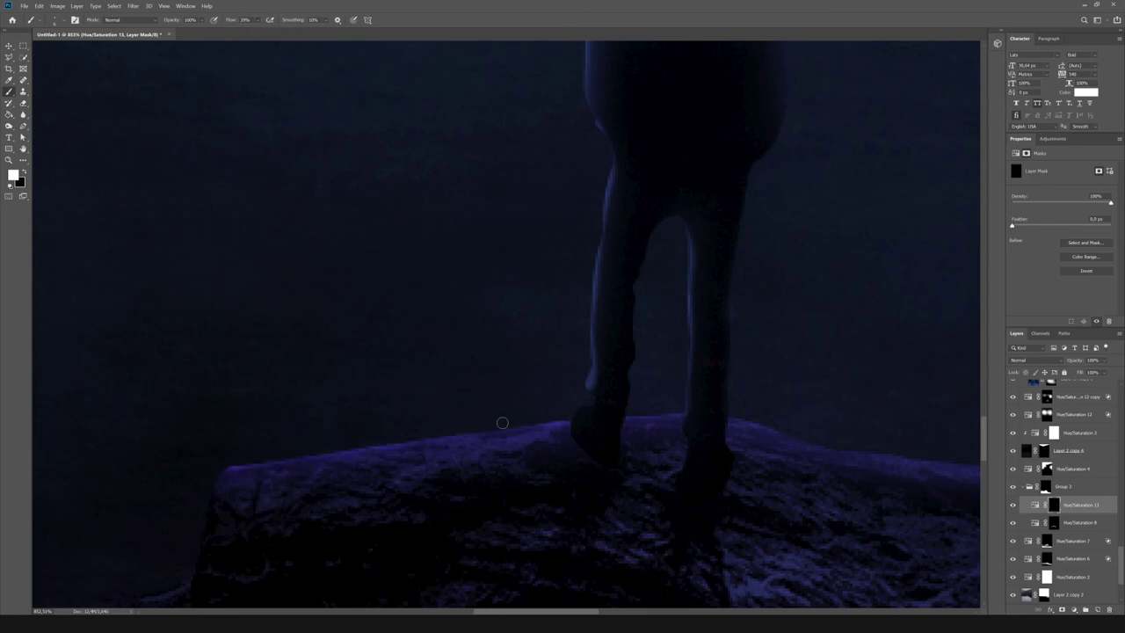
scroll(402, 396, down, 3)
scroll(510, 384, up, 2)
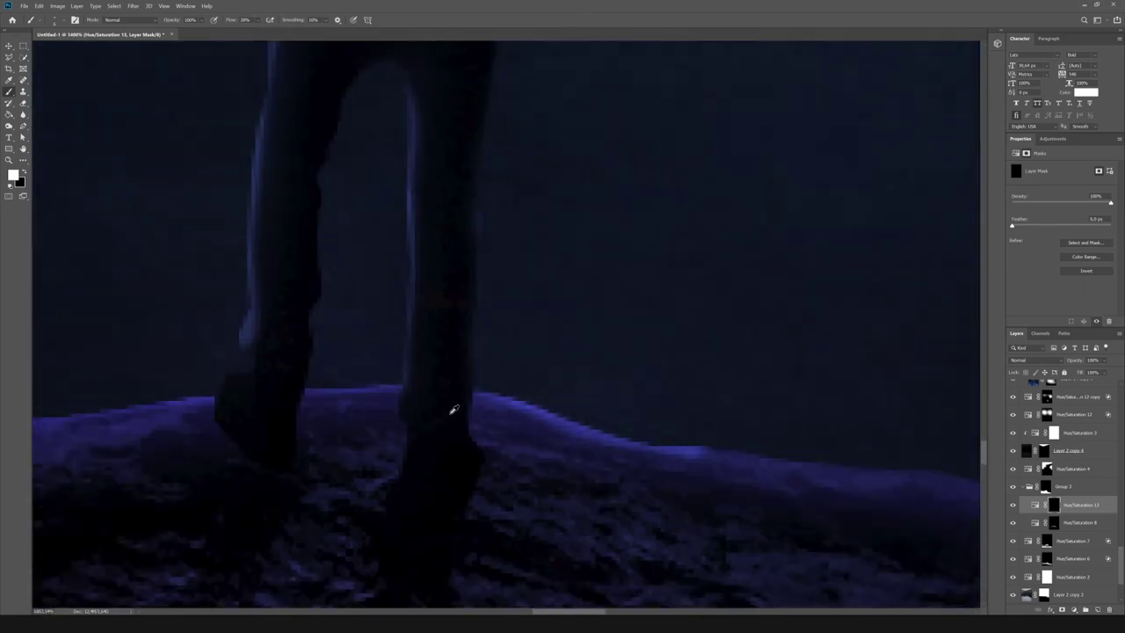
scroll(411, 416, down, 3)
scroll(410, 416, up, 3)
drag(432, 369, 905, 455)
scroll(904, 454, down, 3)
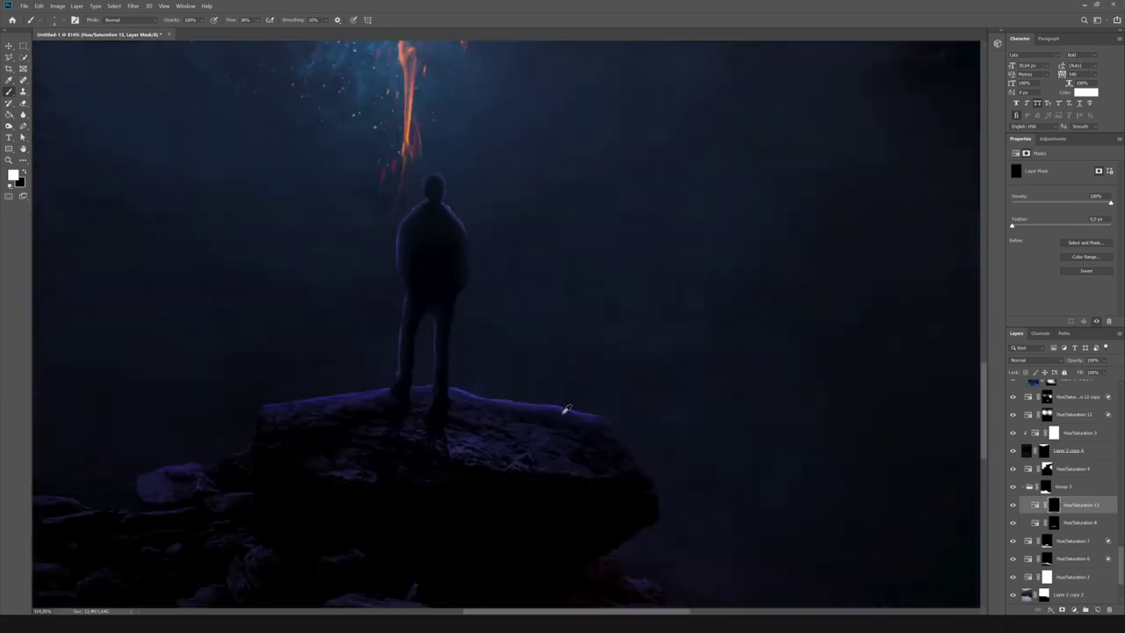
scroll(565, 407, down, 3)
scroll(438, 490, up, 4)
scroll(406, 445, down, 3)
scroll(435, 422, up, 3)
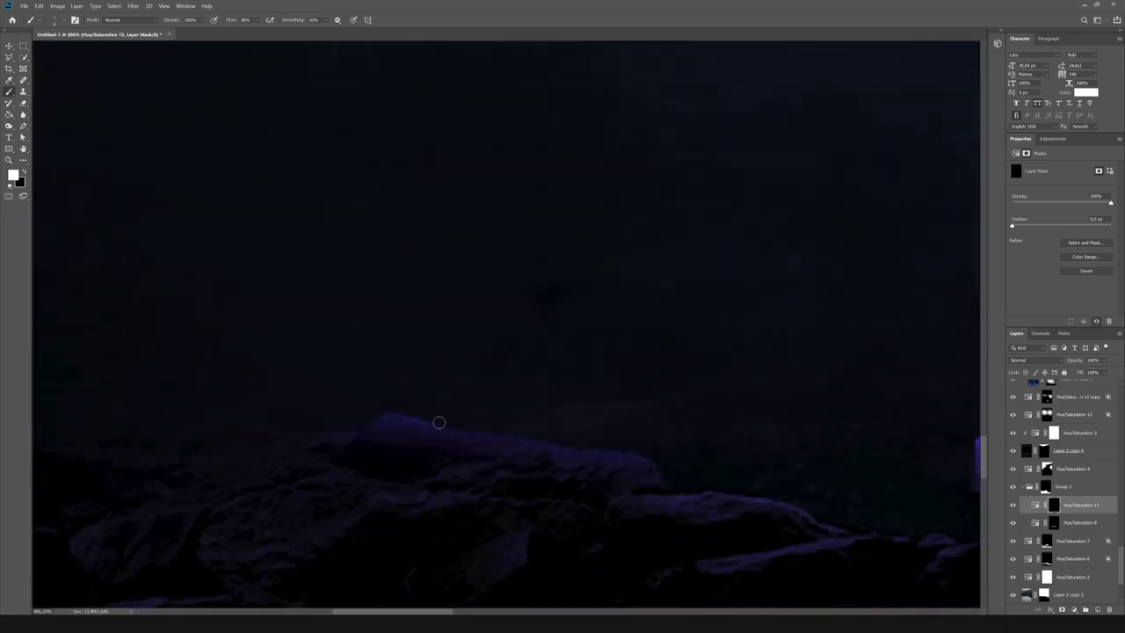
scroll(447, 422, down, 3)
scroll(447, 422, up, 2)
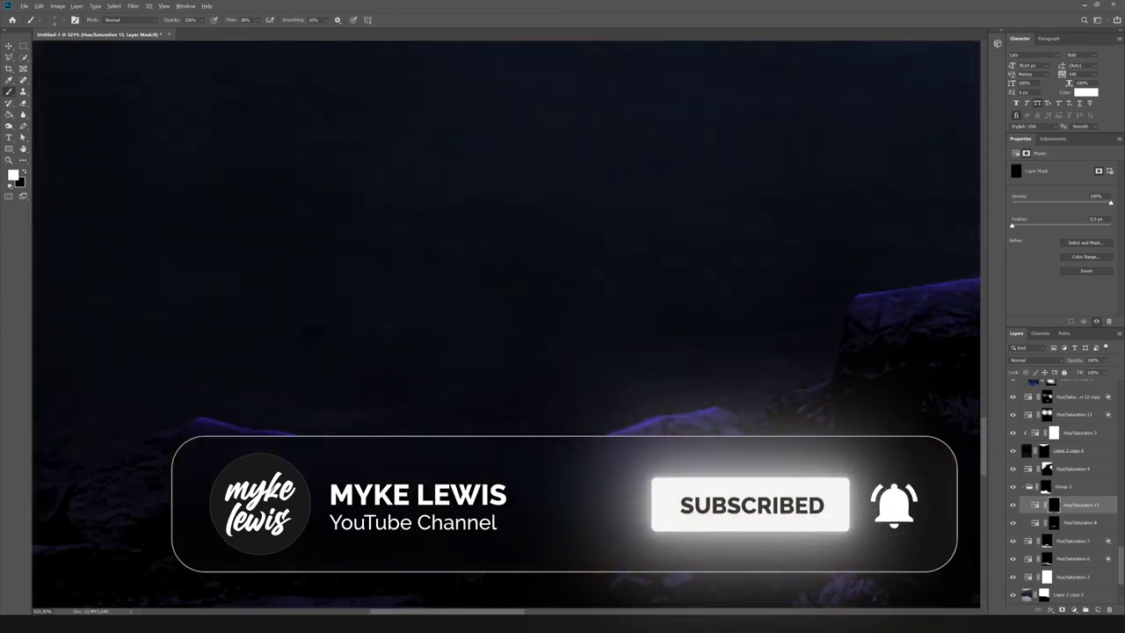
scroll(447, 421, down, 3)
scroll(485, 398, down, 2)
scroll(484, 398, up, 4)
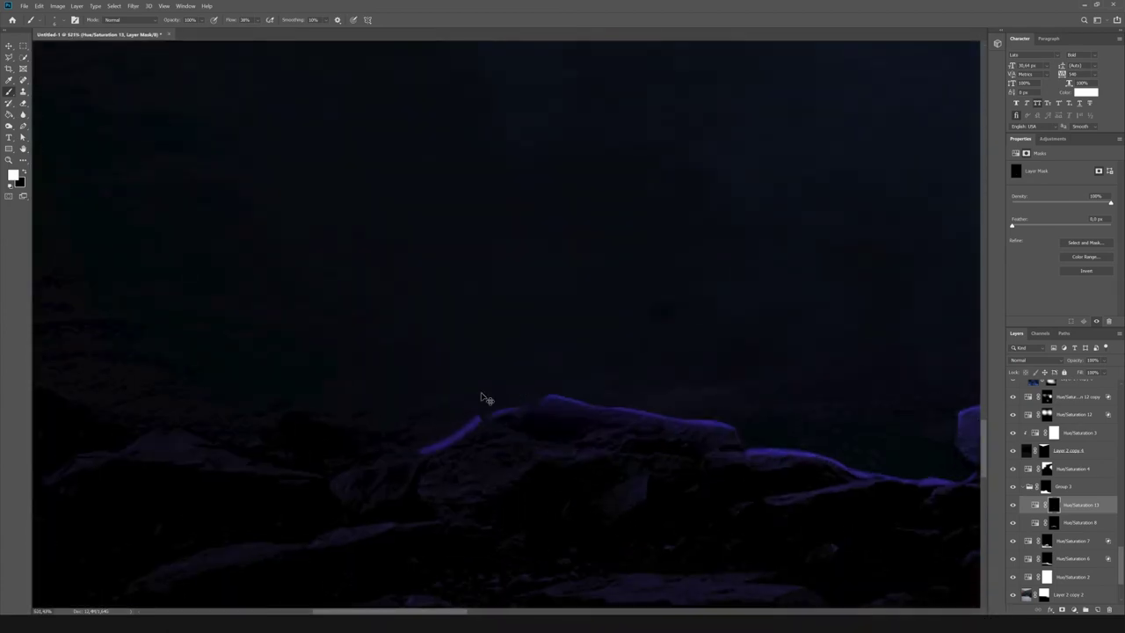
scroll(432, 505, down, 5)
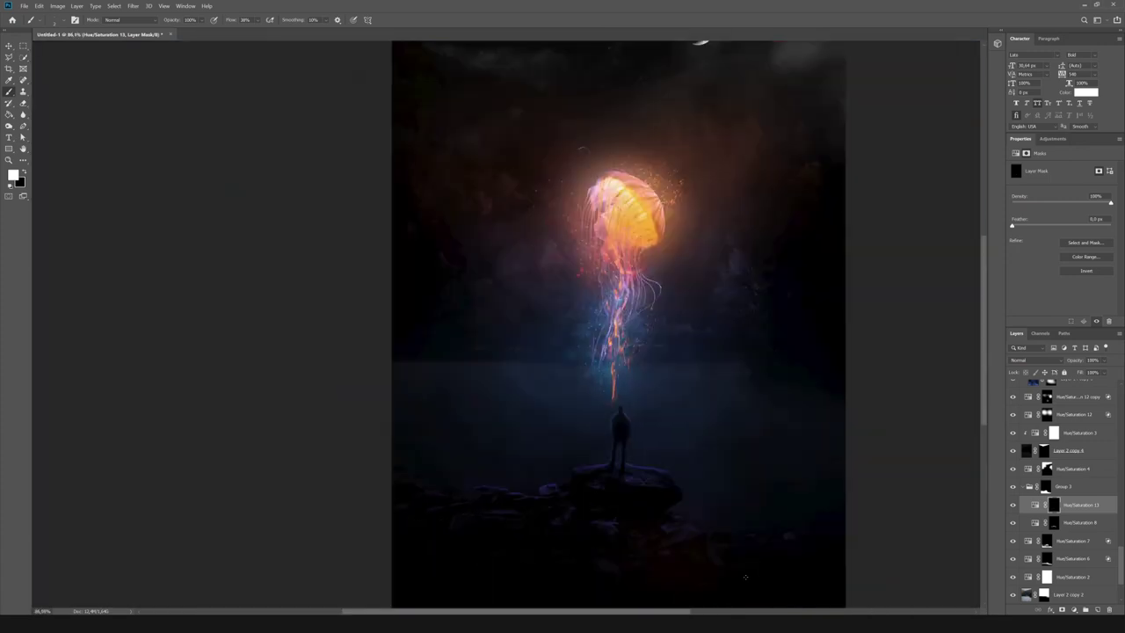
scroll(808, 552, up, 5)
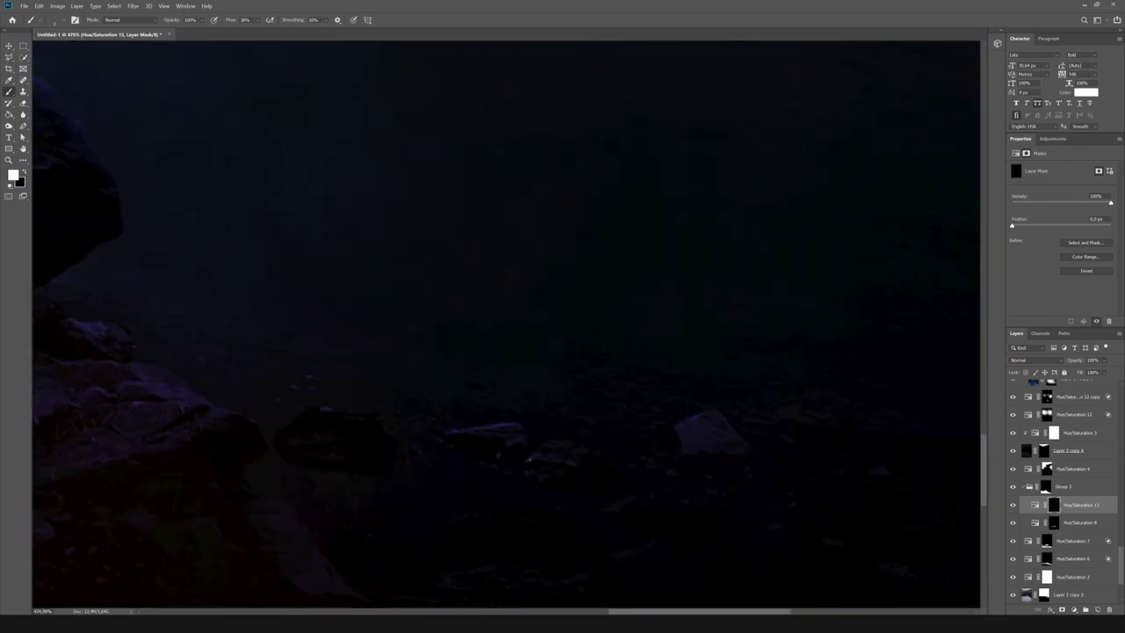
scroll(407, 435, down, 5)
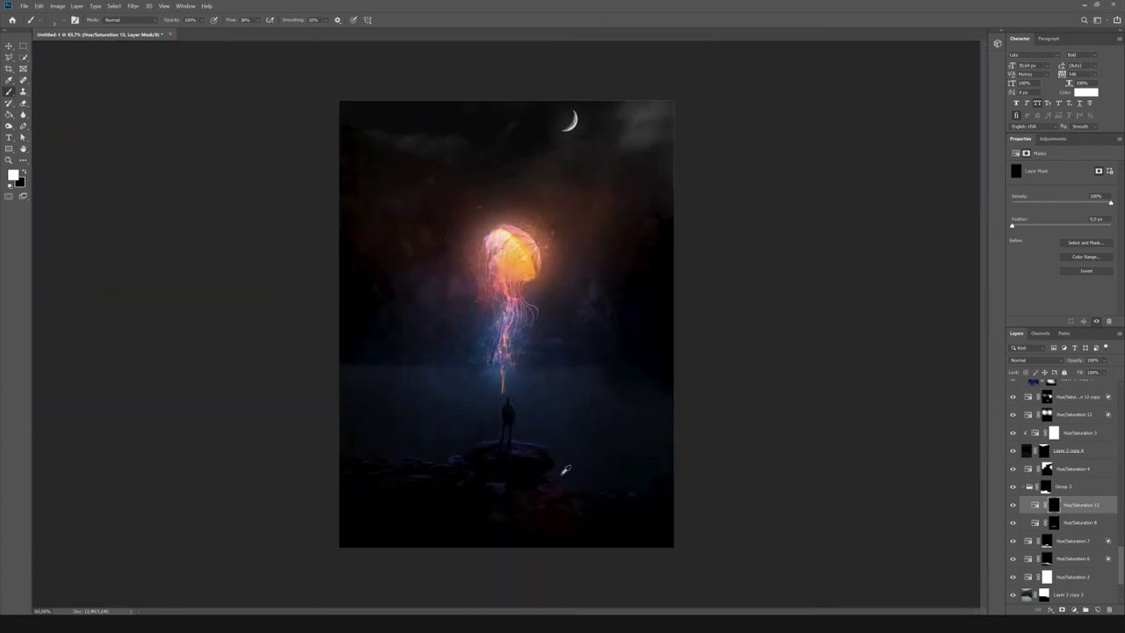
click(1013, 452)
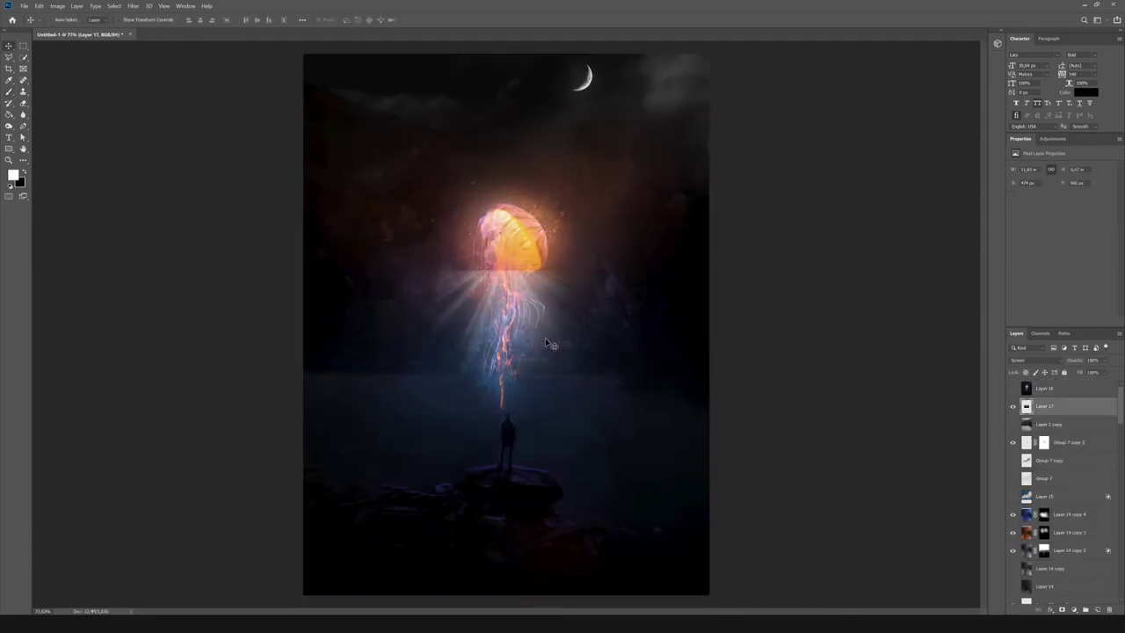
Duplicate the Layer 17 light rays and stretch the copy wider down toward the man.
key(ctrl+j)
key(ctrl+t)
drag(496, 326, 505, 347)
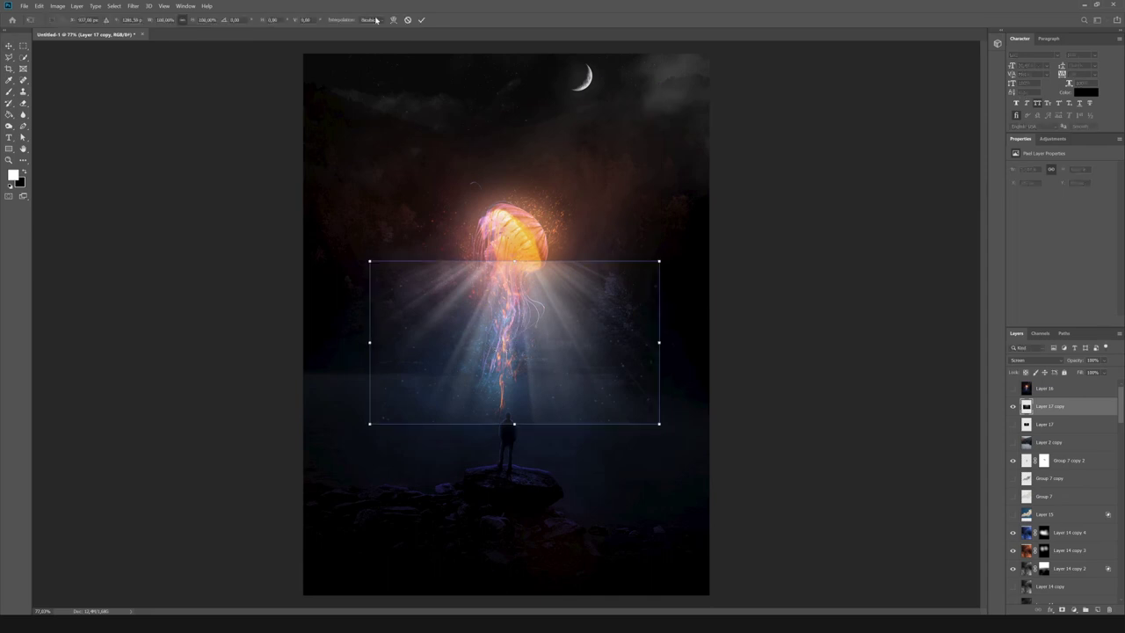
drag(370, 261, 464, 276)
key(Return)
click(58, 6)
Colorize the light-ray copy with a stronger tint and add a layer mask to it.
click(167, 115)
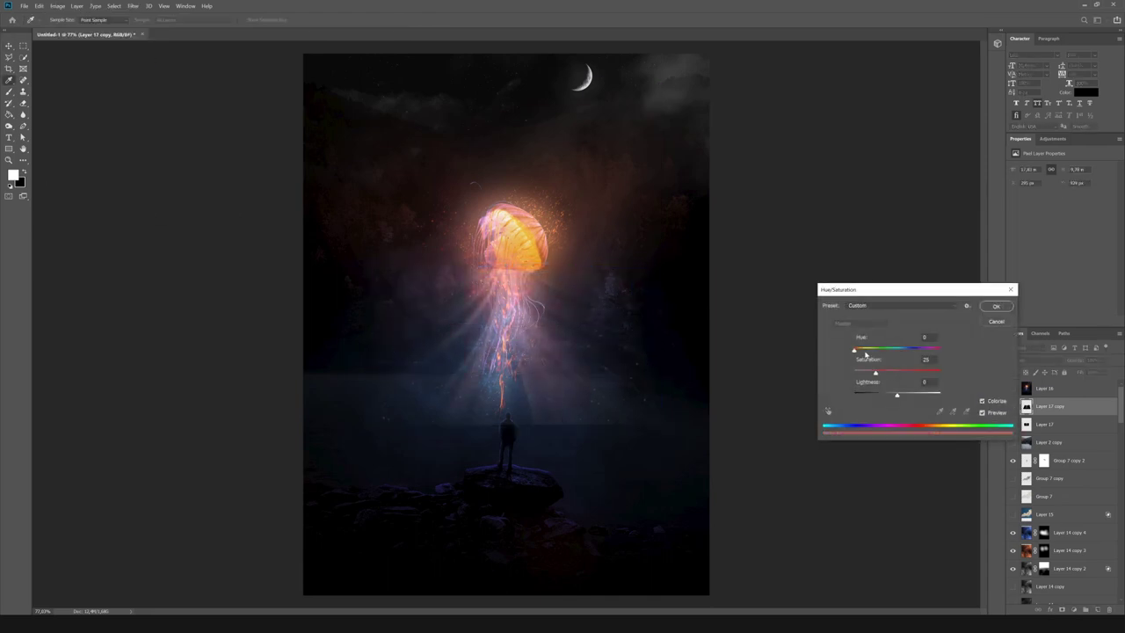
mouse_move(876, 372)
mouse_down()
mouse_move(898, 373)
mouse_move(859, 351)
mouse_move(941, 353)
mouse_up()
key(Return)
click(57, 5)
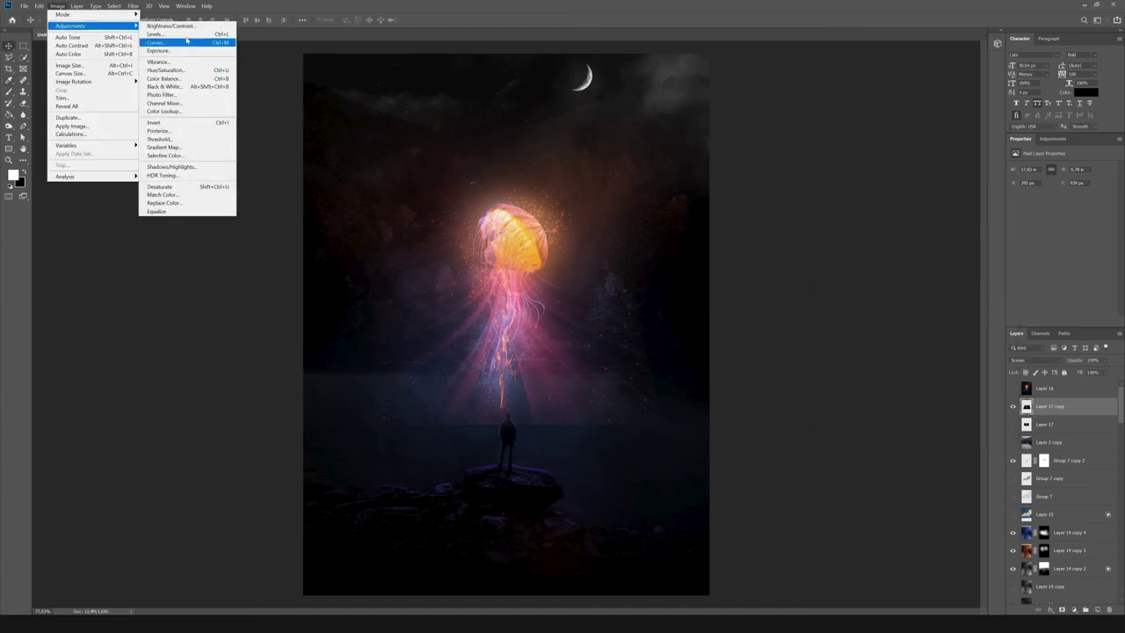
click(167, 62)
click(1003, 237)
click(1062, 609)
key(b)
key(x)
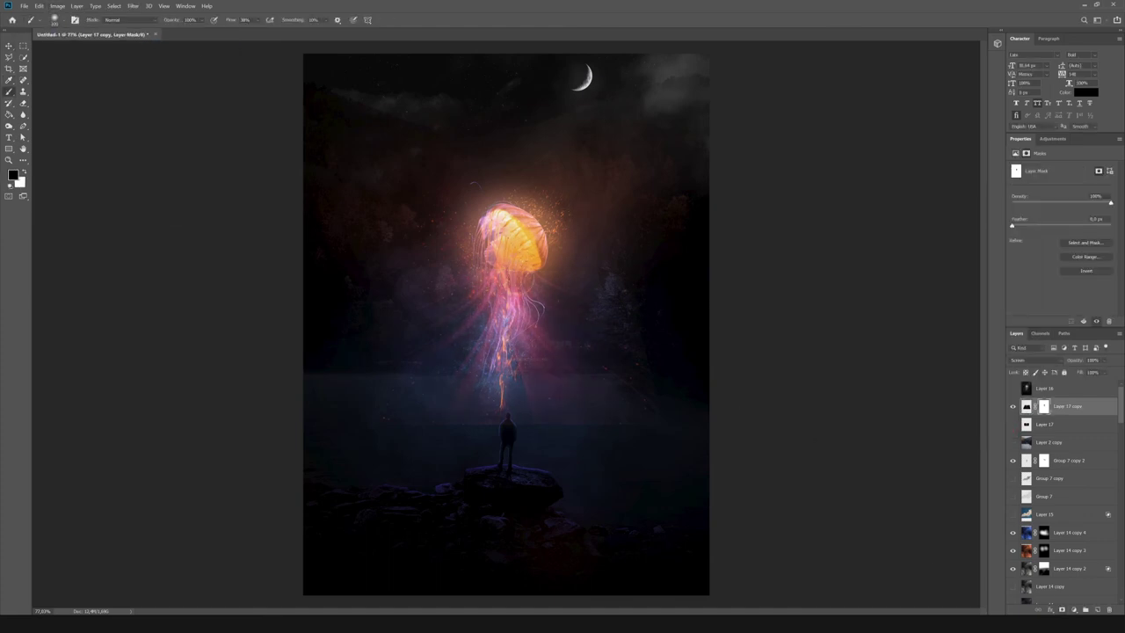
Turn off Colorize and shift the light rays' hue toward pink and purple.
click(1026, 406)
click(57, 6)
click(176, 73)
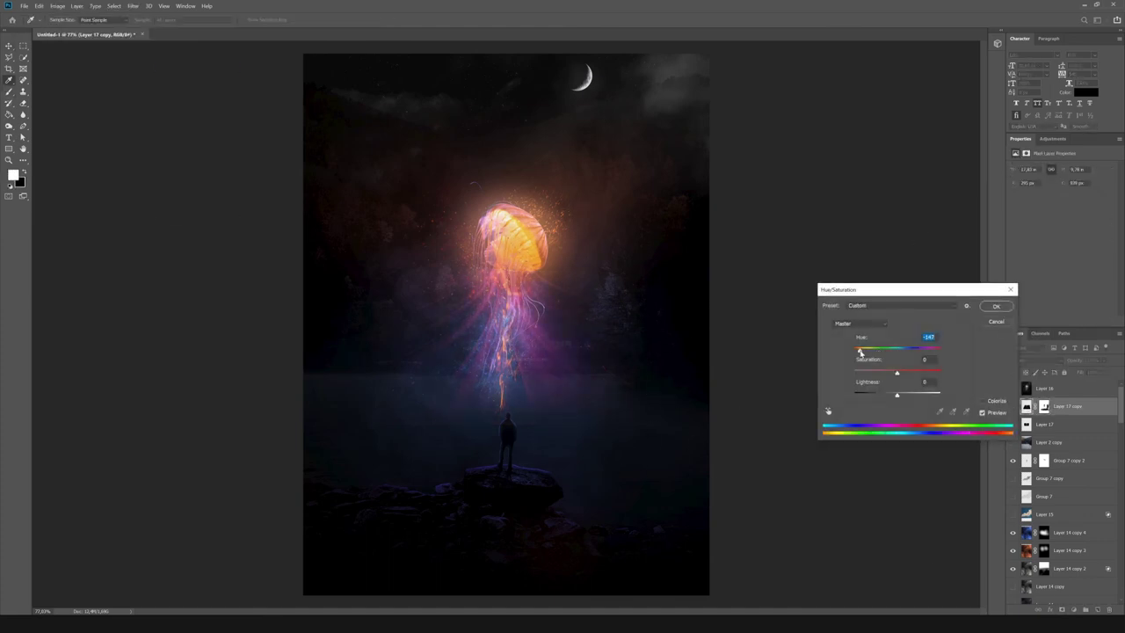
drag(897, 350, 862, 350)
Duplicate the jellyfish tail, stretch it down to the man's head, and stamp a merged layer.
click(994, 307)
key(ctrl+j)
key(ctrl+t)
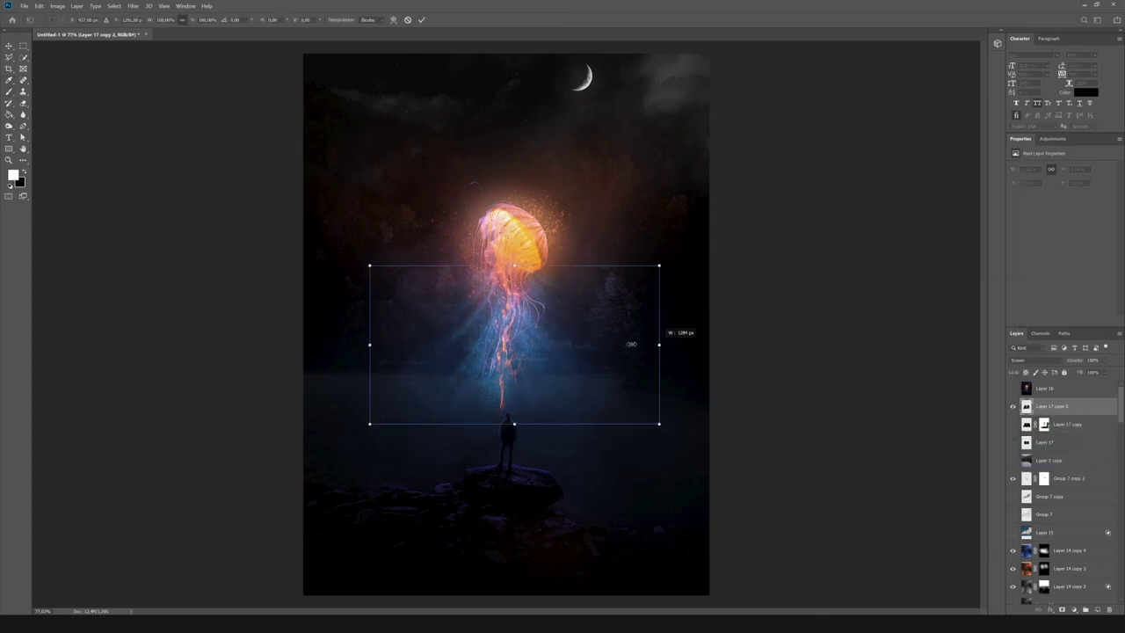
drag(660, 264, 594, 294)
key(ctrl+minus)
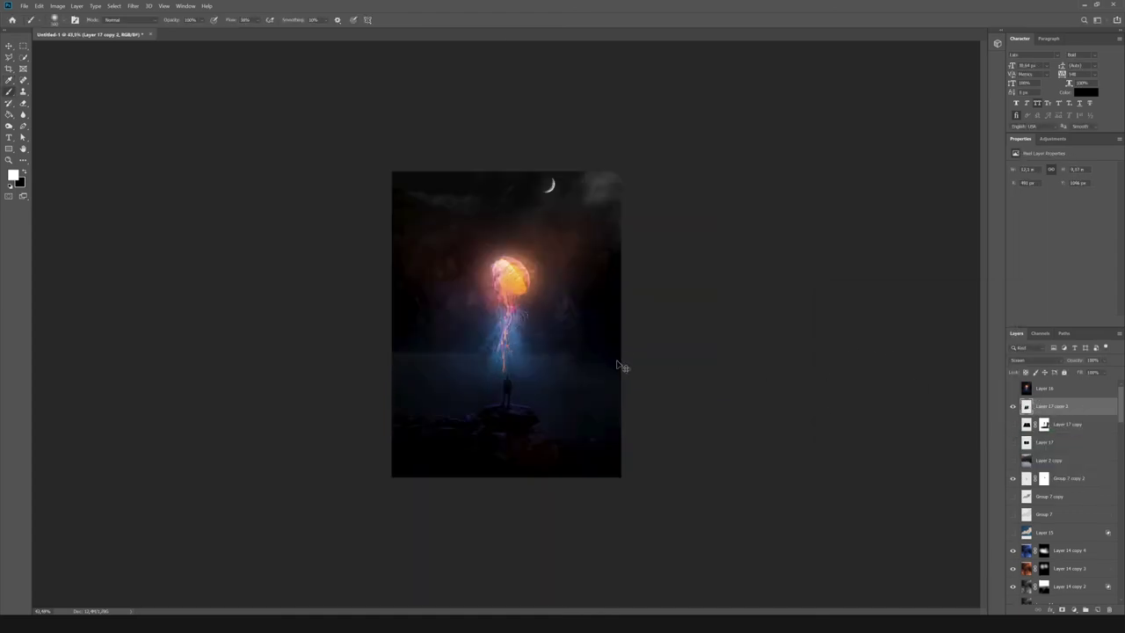
drag(464, 384, 467, 370)
key(Return)
key(ctrl+plus)
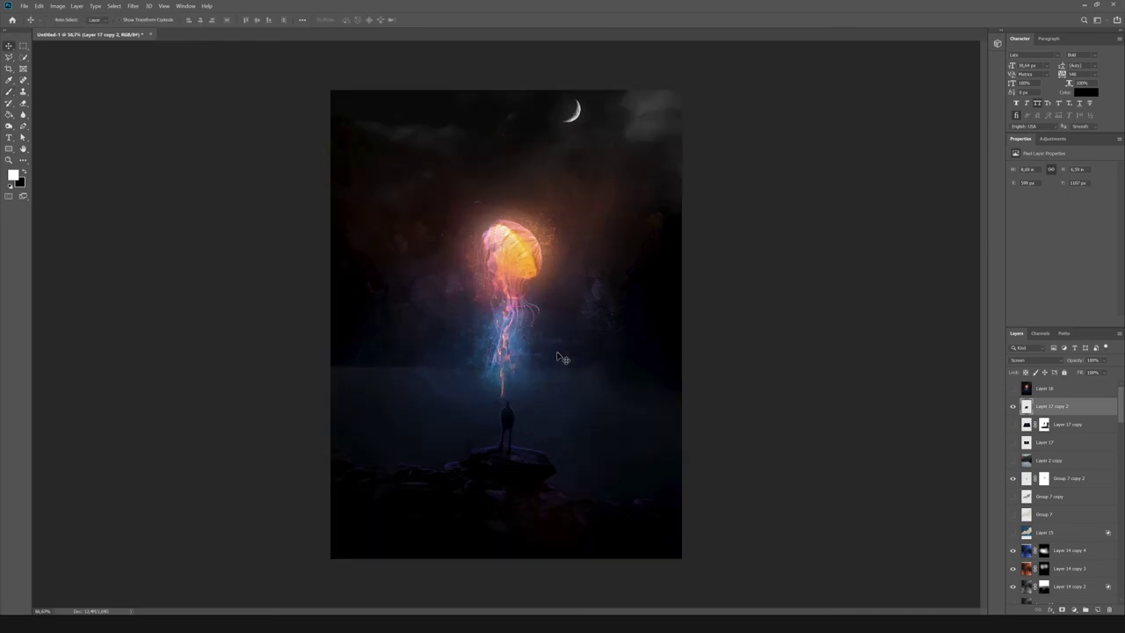
key(ctrl+shift+n)
Rotate the merged layer 180° and move it down into the lake as a reflection.
key(Return)
key(ctrl+t)
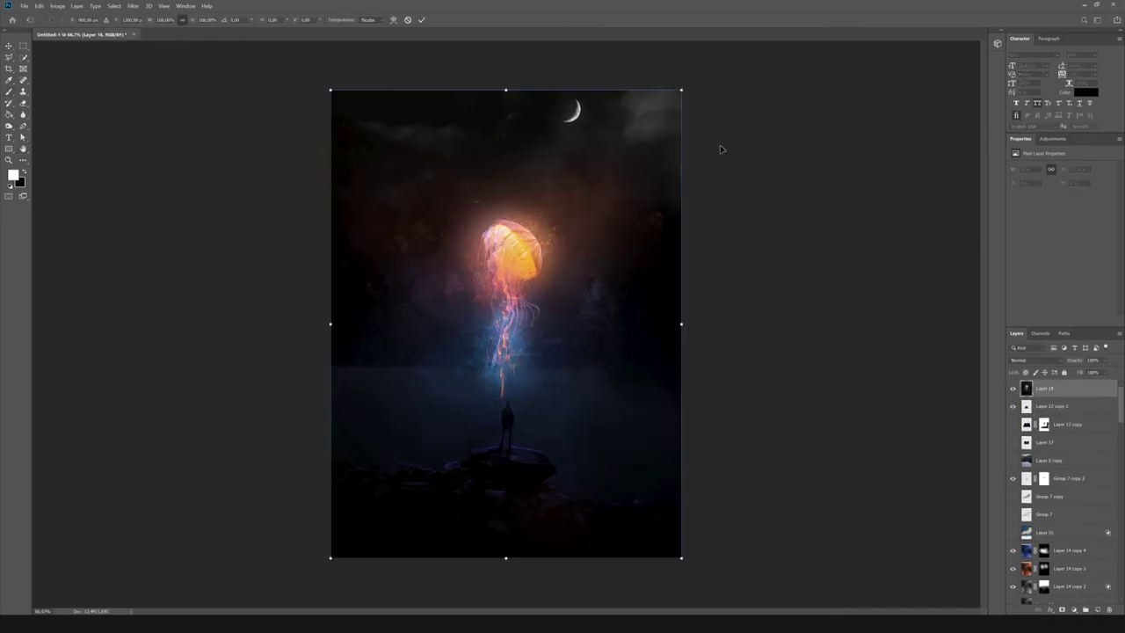
right_click(721, 148)
drag(495, 216, 495, 310)
key(Return)
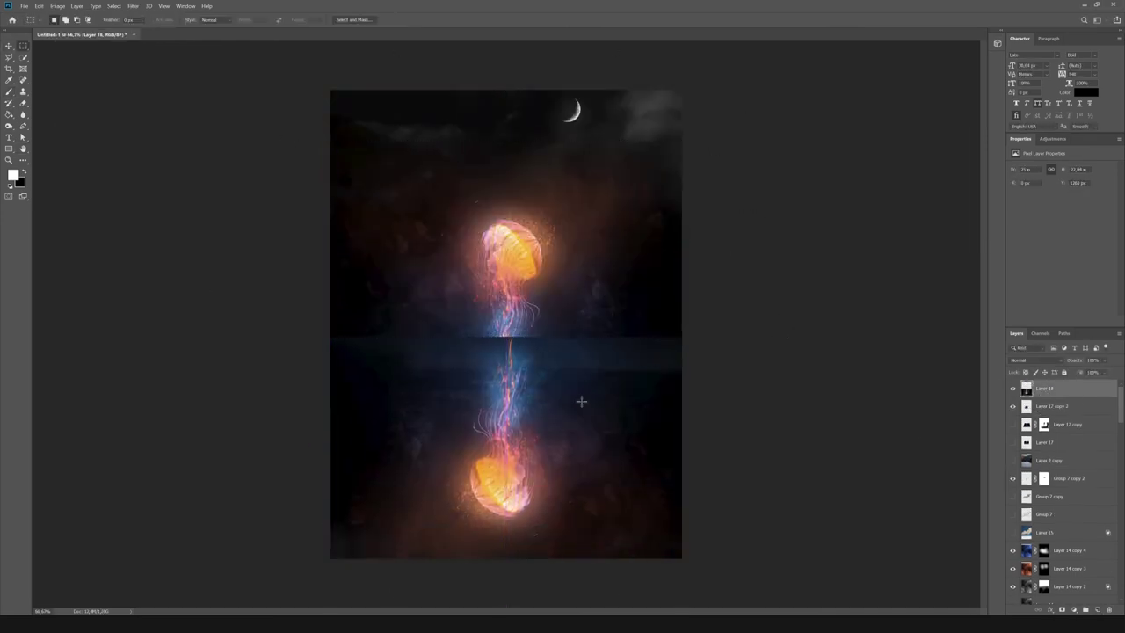
Duplicate the reflection, hide the original, and apply a Wave distortion to the copy.
drag(583, 326, 585, 431)
click(1013, 406)
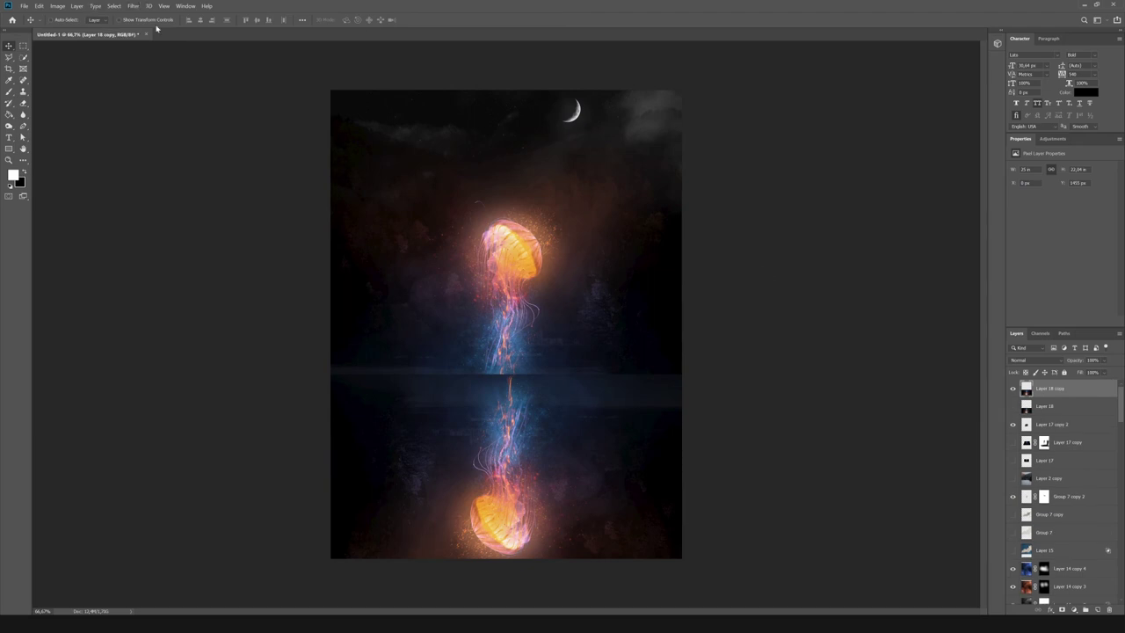
click(133, 5)
click(257, 122)
key(Return)
click(133, 5)
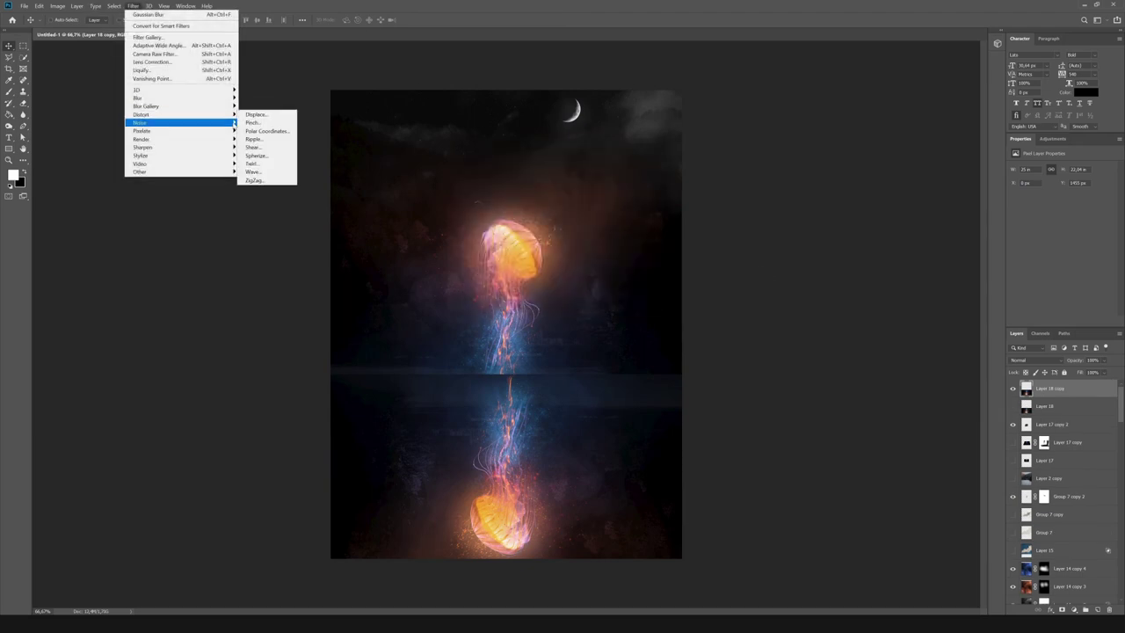
click(255, 171)
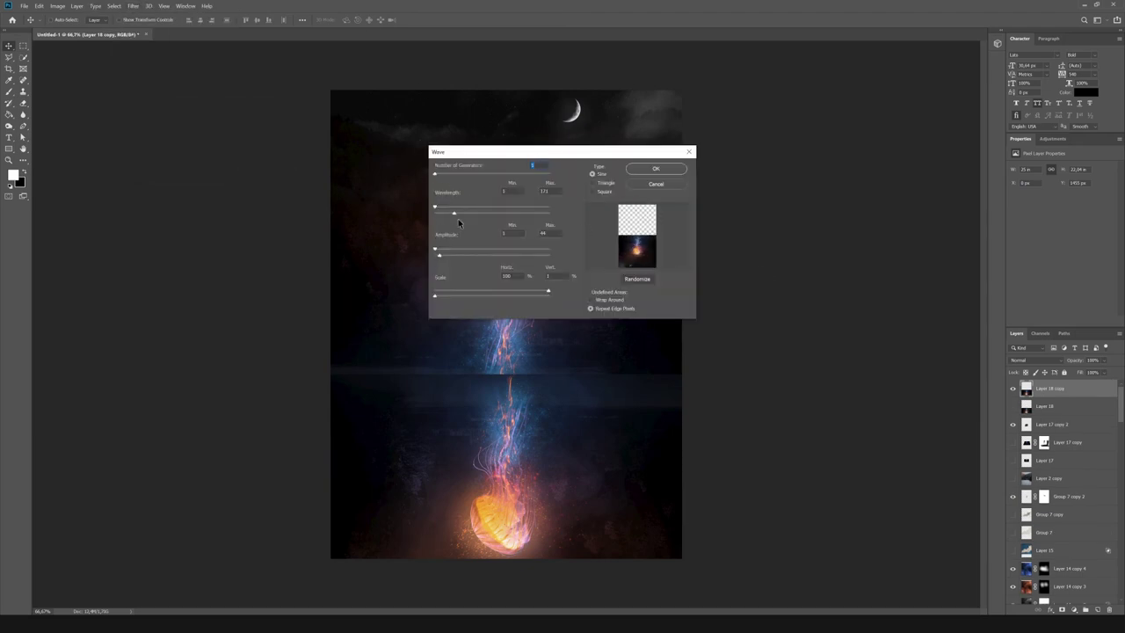
click(661, 167)
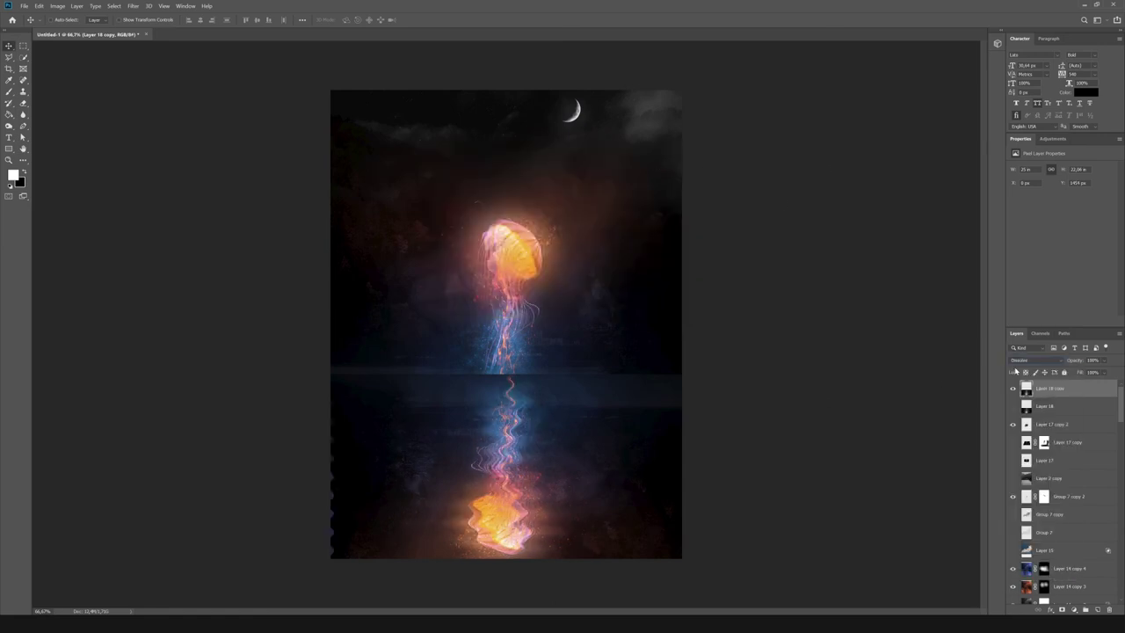
Mask the reflection away from the rock and paint out glow near the waterline and man.
scroll(1035, 360, down, 3)
scroll(1035, 359, down, 4)
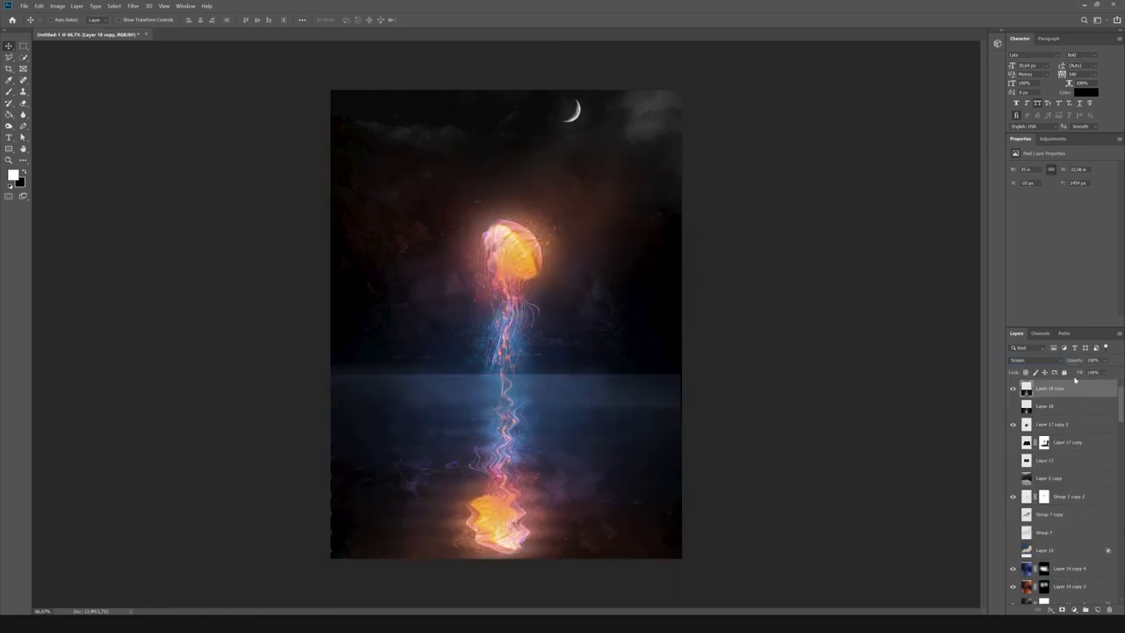
scroll(1063, 475, down, 10)
ctrl+click(1043, 515)
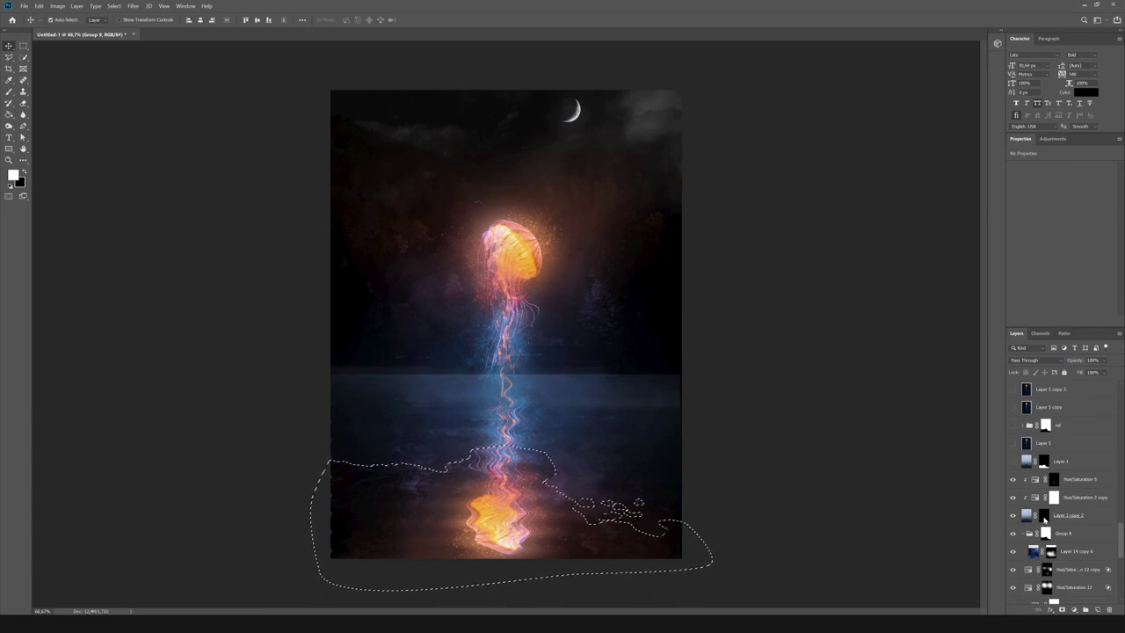
scroll(1043, 493, up, 10)
click(1045, 390)
click(1053, 406)
key(b)
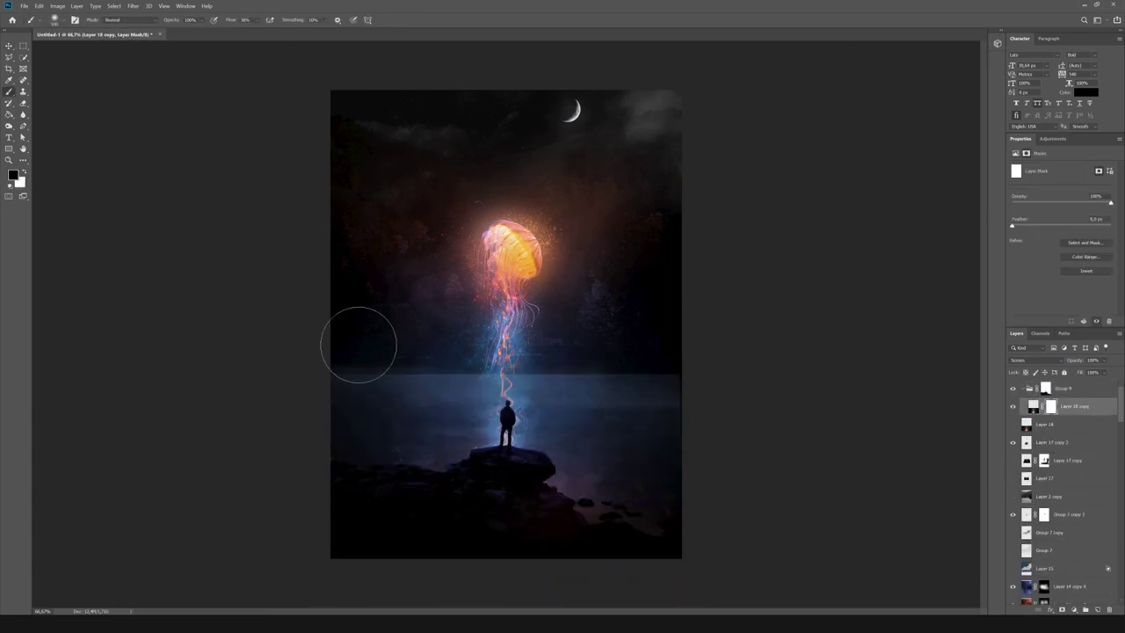
drag(359, 340, 572, 339)
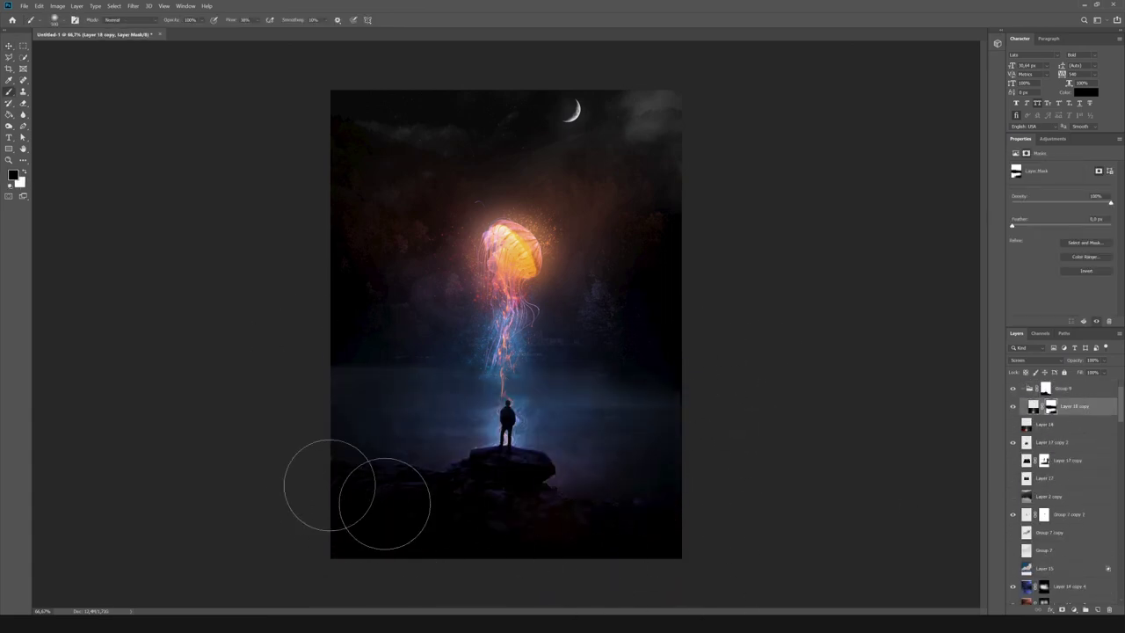
drag(1108, 365, 1081, 373)
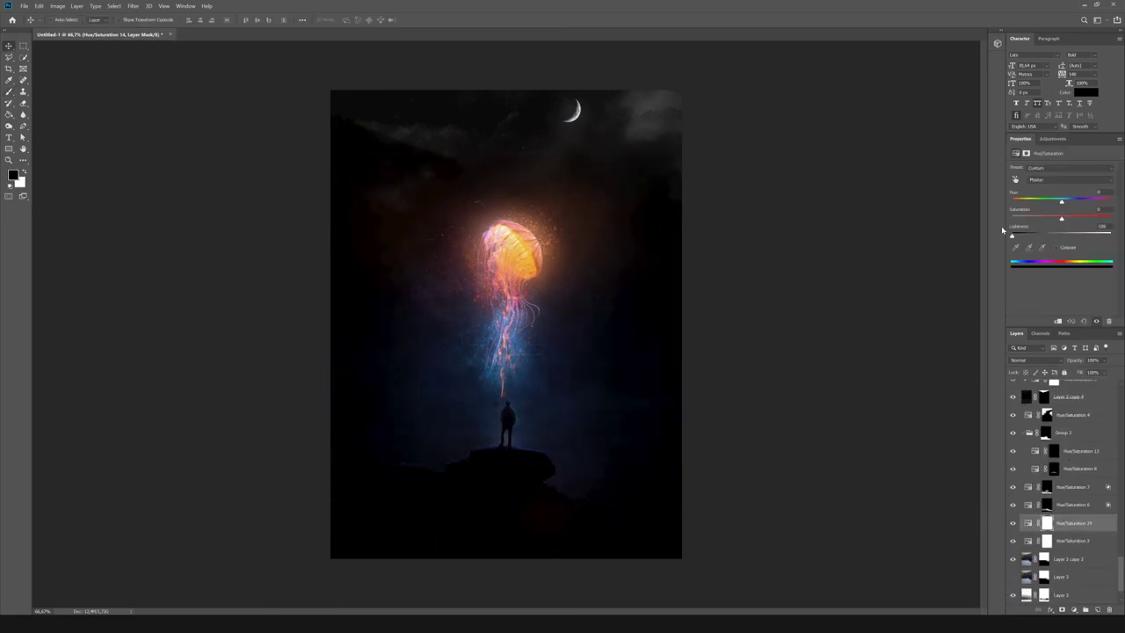
Invert the Hue/Saturation 14 mask and paint the darkening back in with the brush.
click(1046, 523)
key(ctrl+i)
key(b)
key(x)
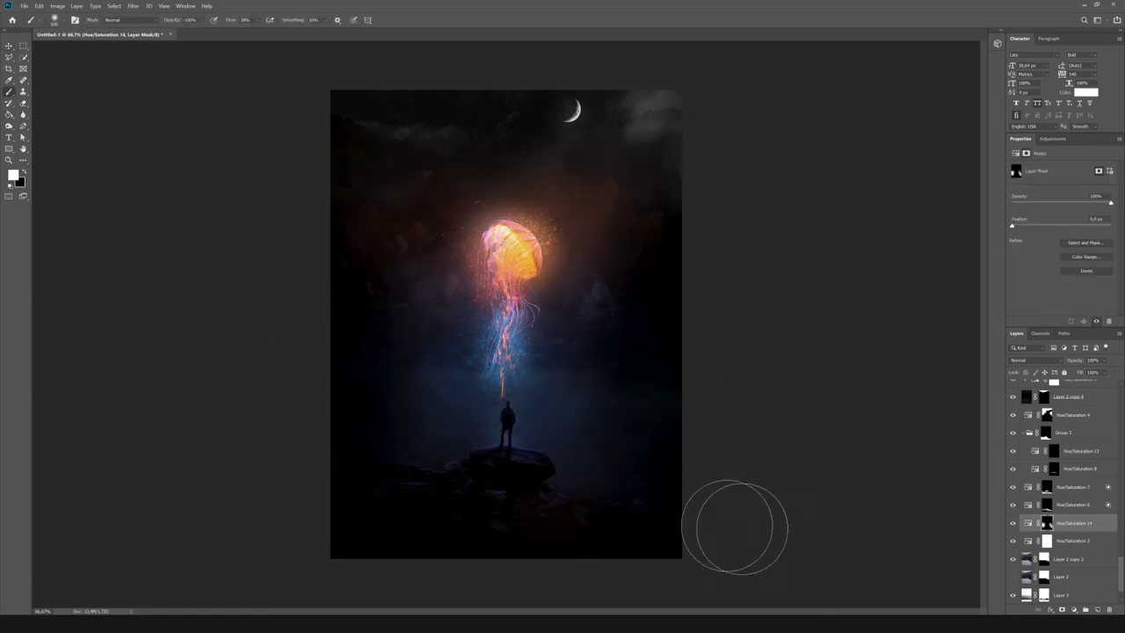
key(x)
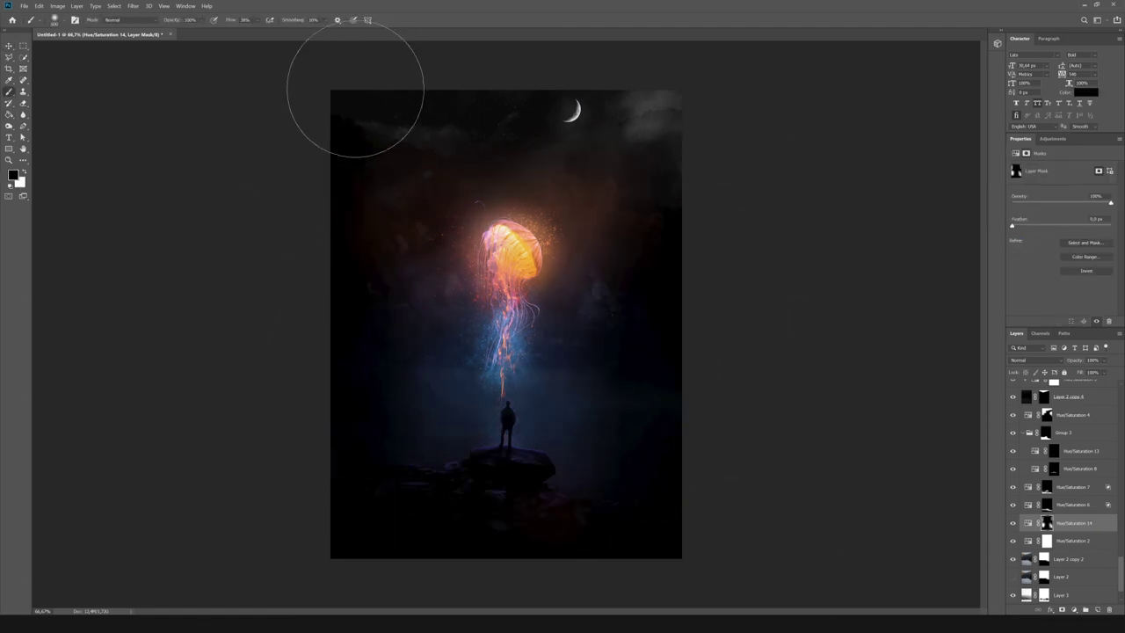
alt+scroll(618, 312, down, 3)
alt+scroll(615, 490, up, 4)
key(v)
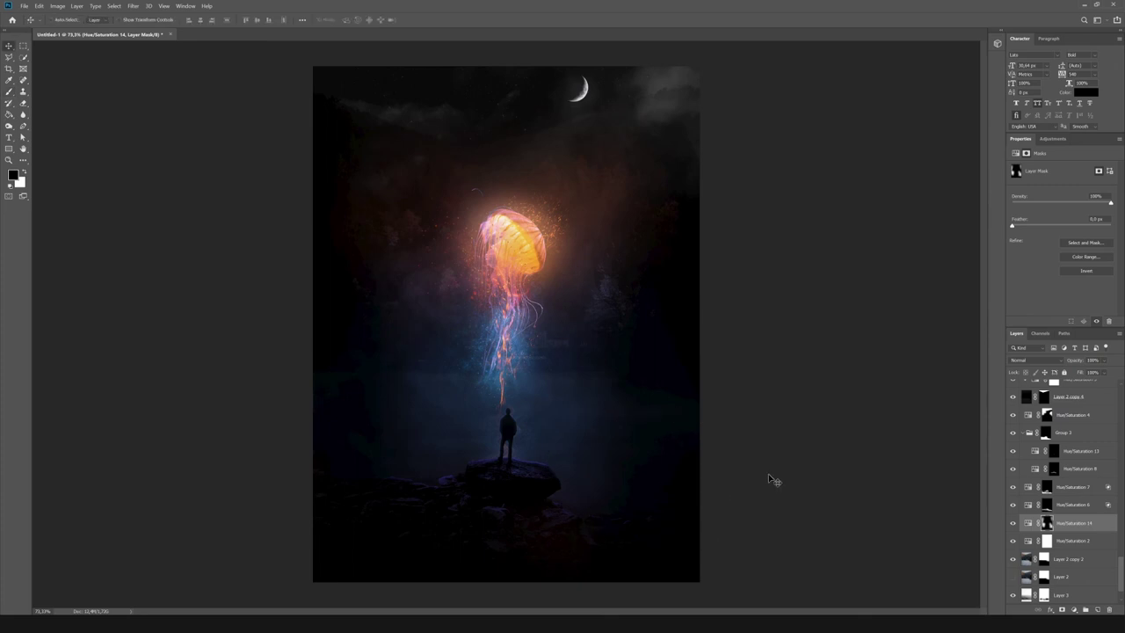
scroll(1094, 439, up, 10)
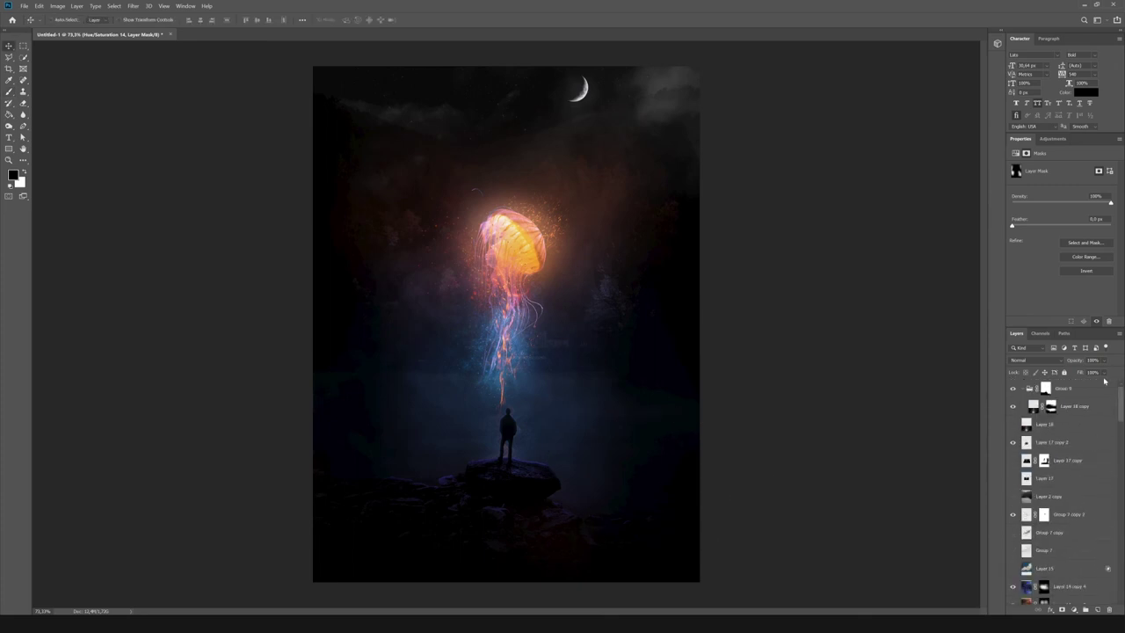
scroll(1063, 483, down, 5)
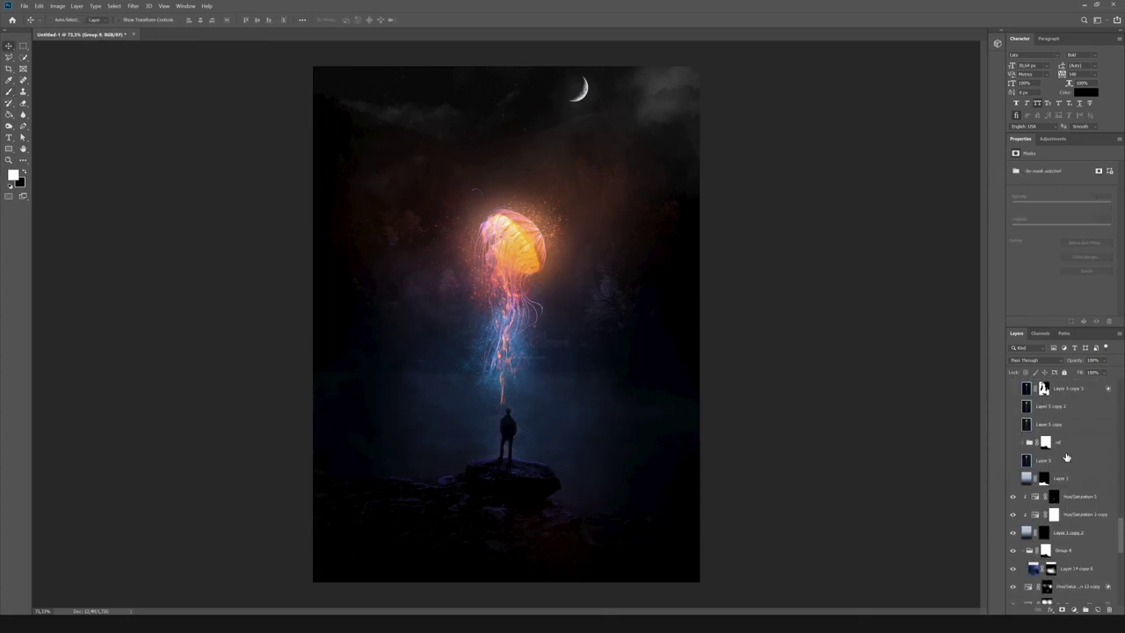
Add an orange Hue/Saturation 15 tint (hue 17, saturation 65) above the sky copy and invert its mask.
click(1068, 478)
click(1053, 138)
click(1035, 170)
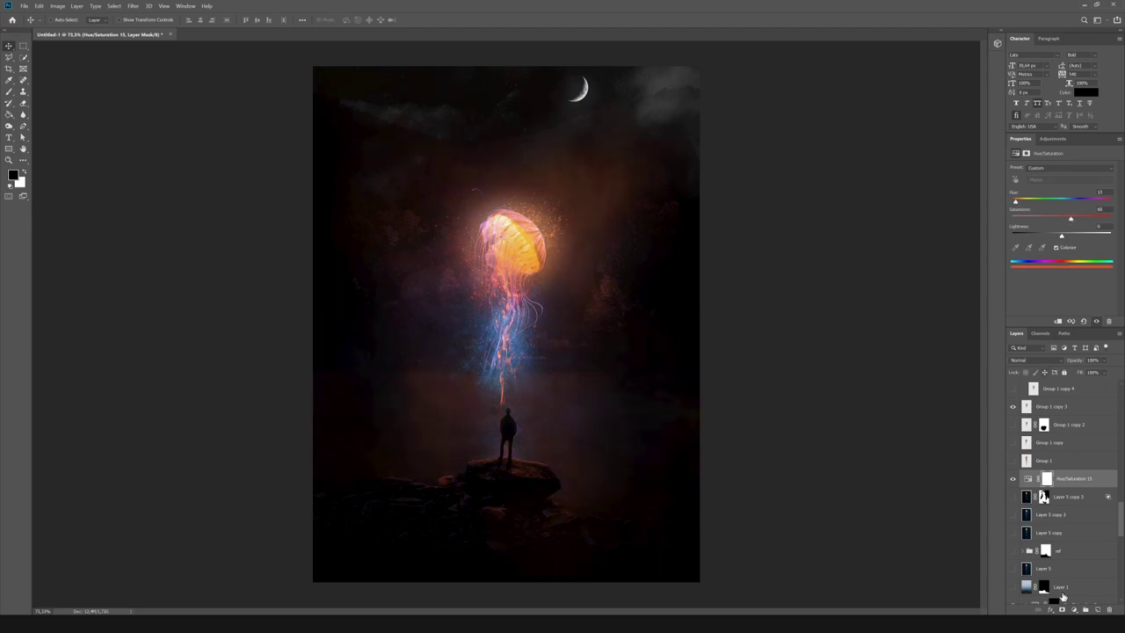
click(1062, 609)
click(1068, 523)
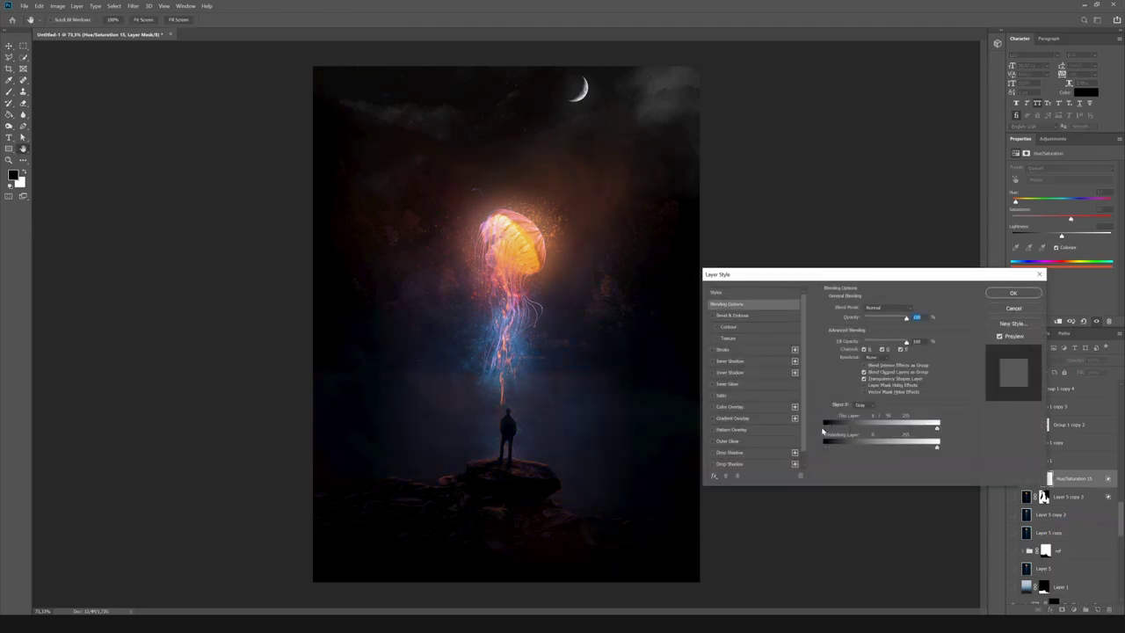
key(Escape)
key(x)
key(b)
key(ctrl+i)
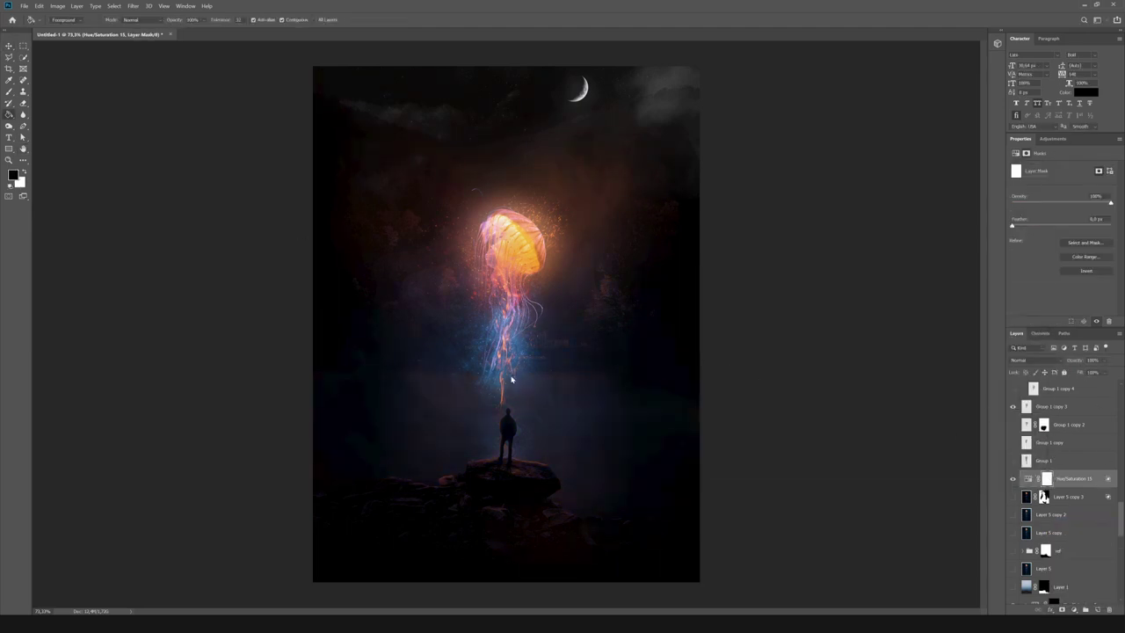
key(bracketleft)
key(bracketleft)
key(bracketleft)
Stamp all visible layers into a new layer and, in Camera Raw, raise Contrast to +19 while lowering whites and nudging blacks.
key(ctrl+shift+alt+e)
key(ctrl+shift+a)
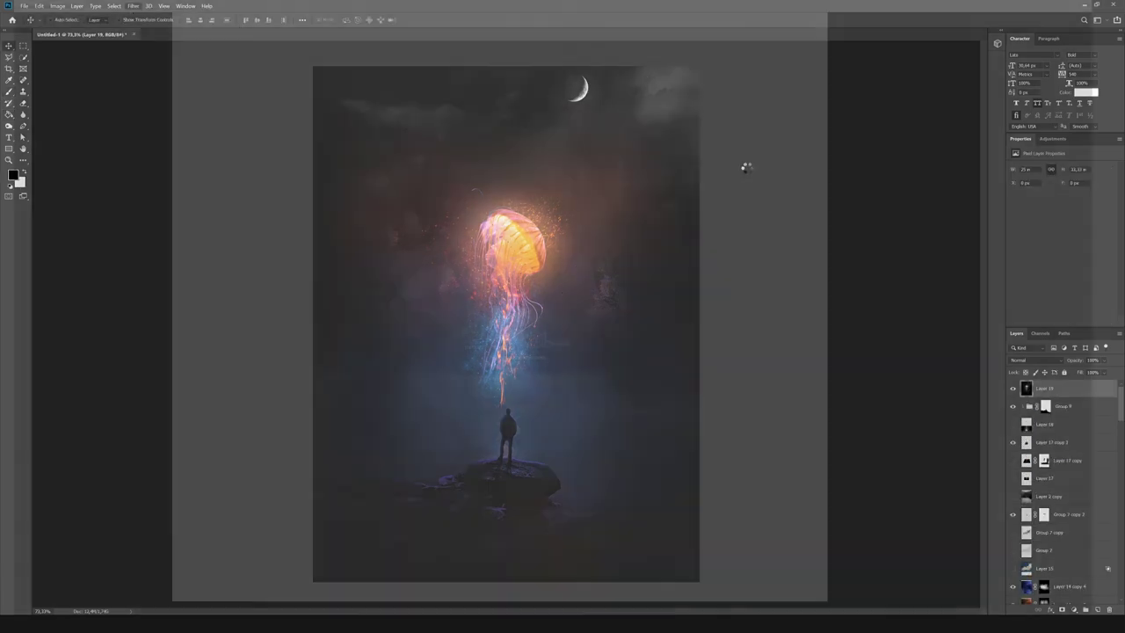
drag(1036, 287, 1059, 288)
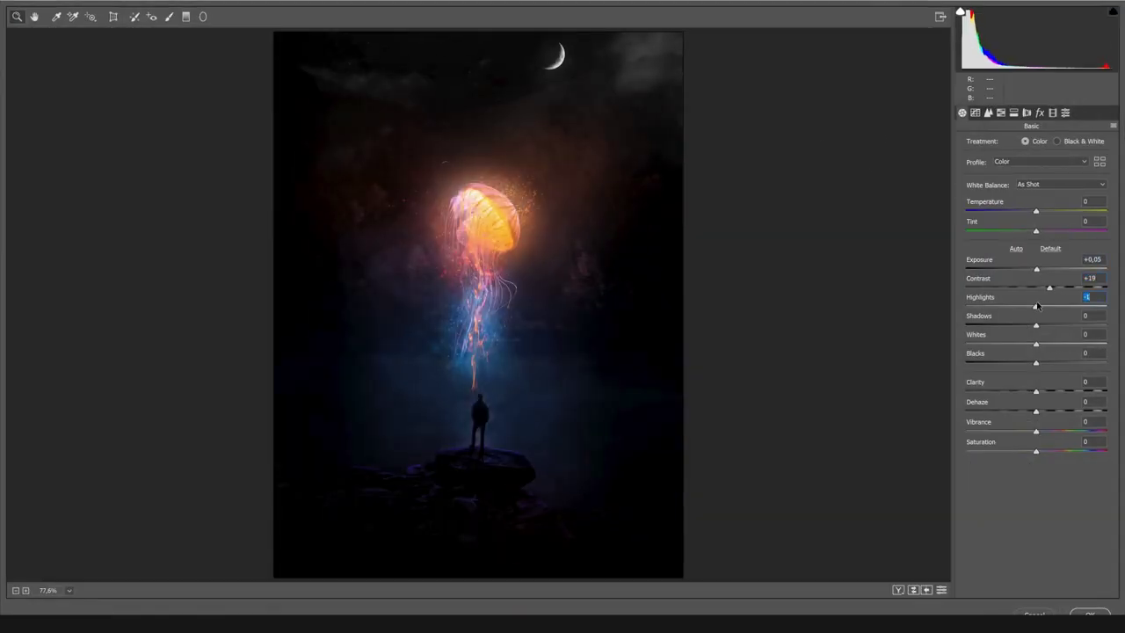
drag(1050, 341, 1042, 342)
drag(1036, 362, 1042, 392)
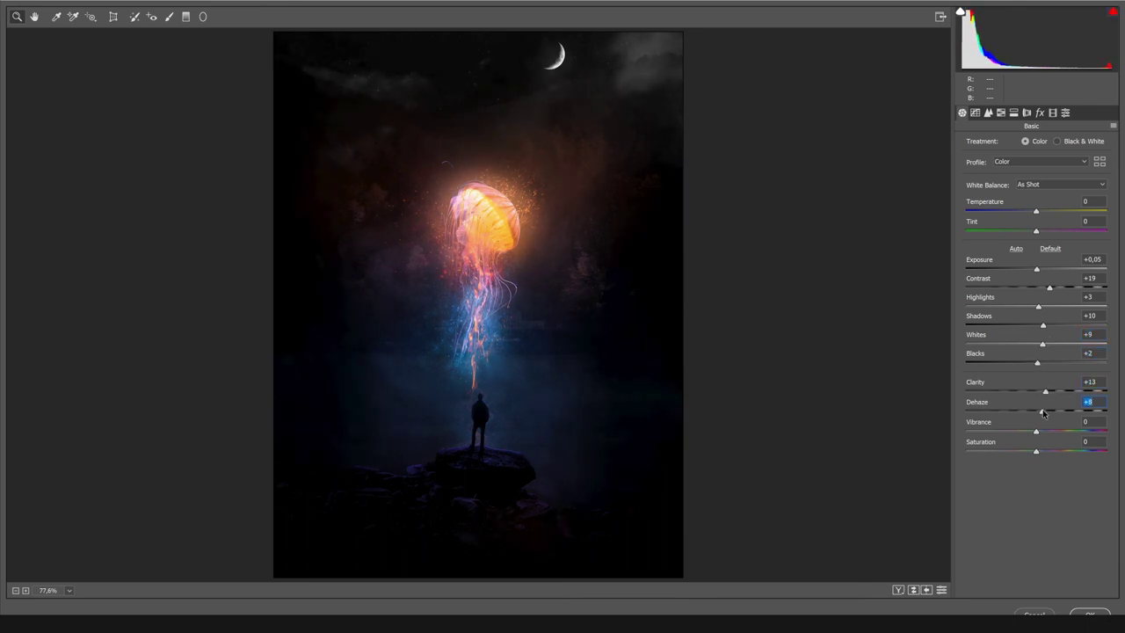
Add sharpening in Detail and light film grain (3) in Effects, then bring up Camera Calibration.
click(989, 112)
drag(991, 164, 972, 166)
click(1026, 113)
click(1040, 113)
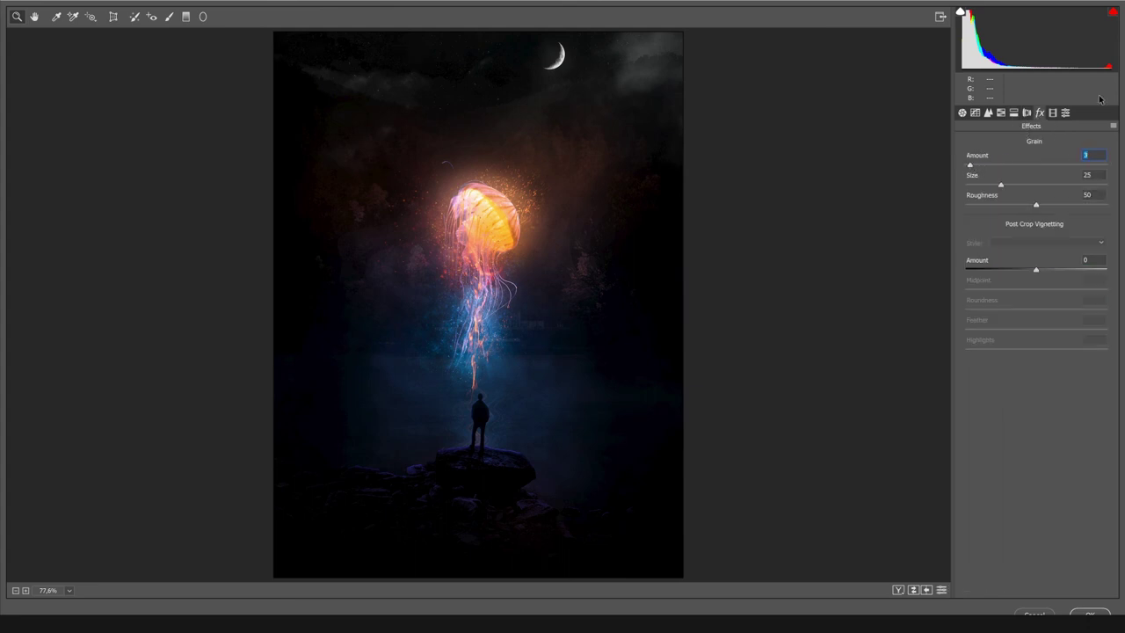
click(1052, 113)
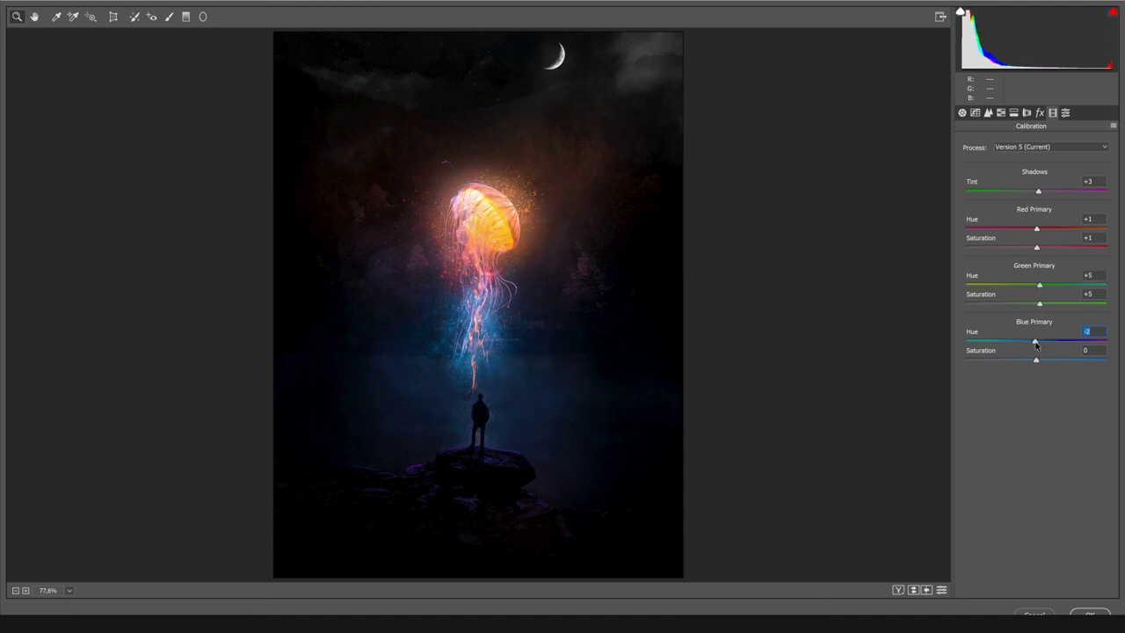
Apply the Camera Raw calibration, duplicate Layer 19, and vignette the copy with Lens Correction midpoint +25.
key(Return)
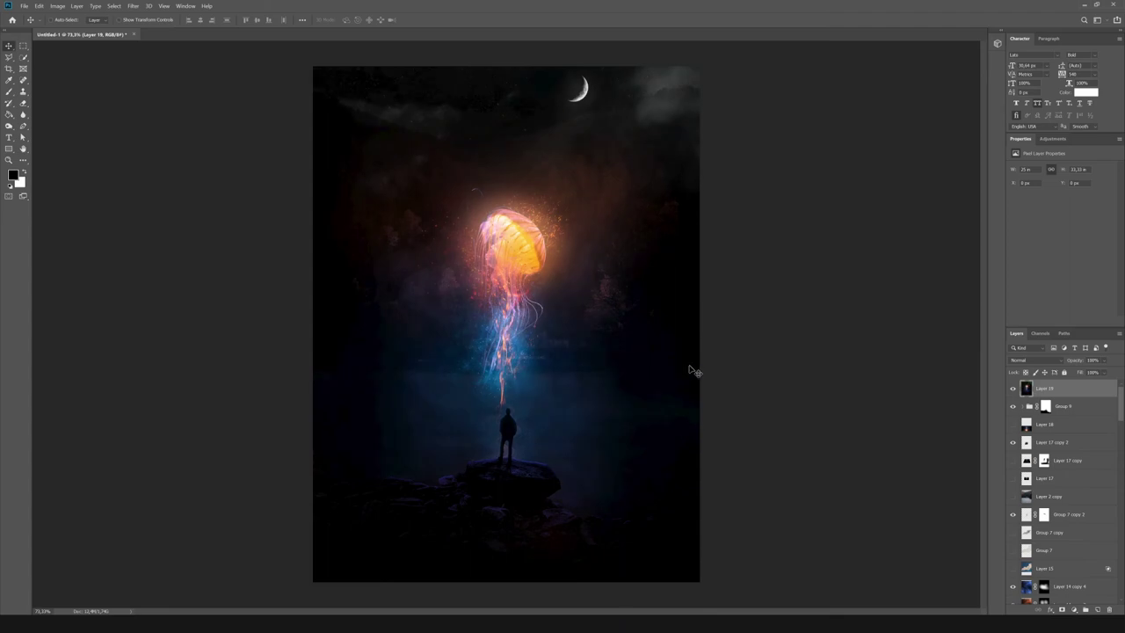
key(ctrl+j)
click(132, 6)
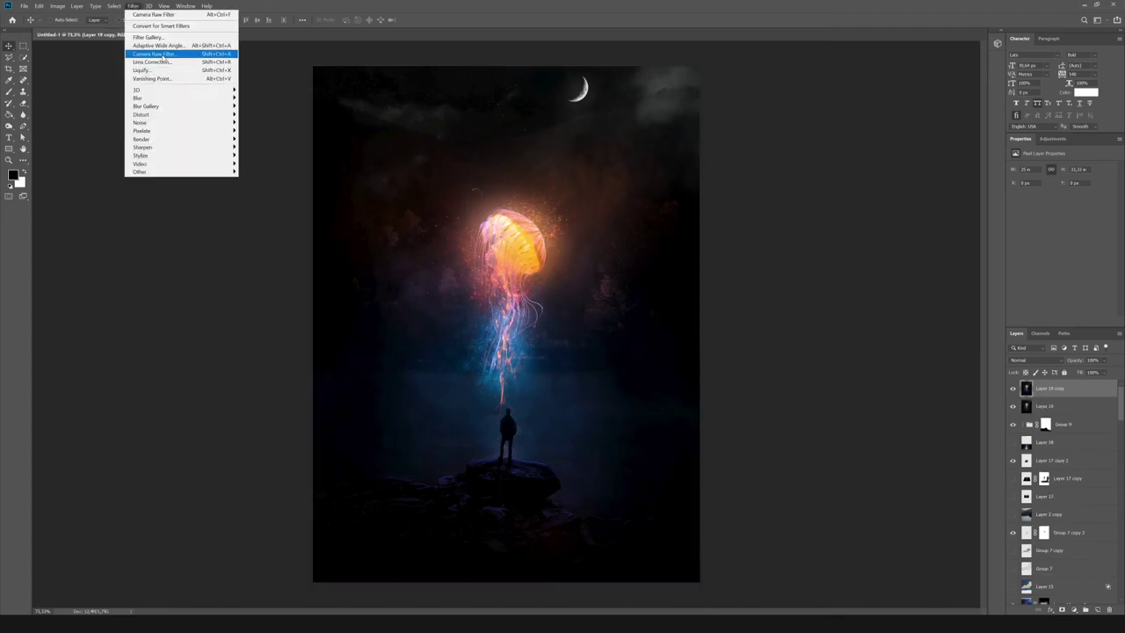
click(154, 62)
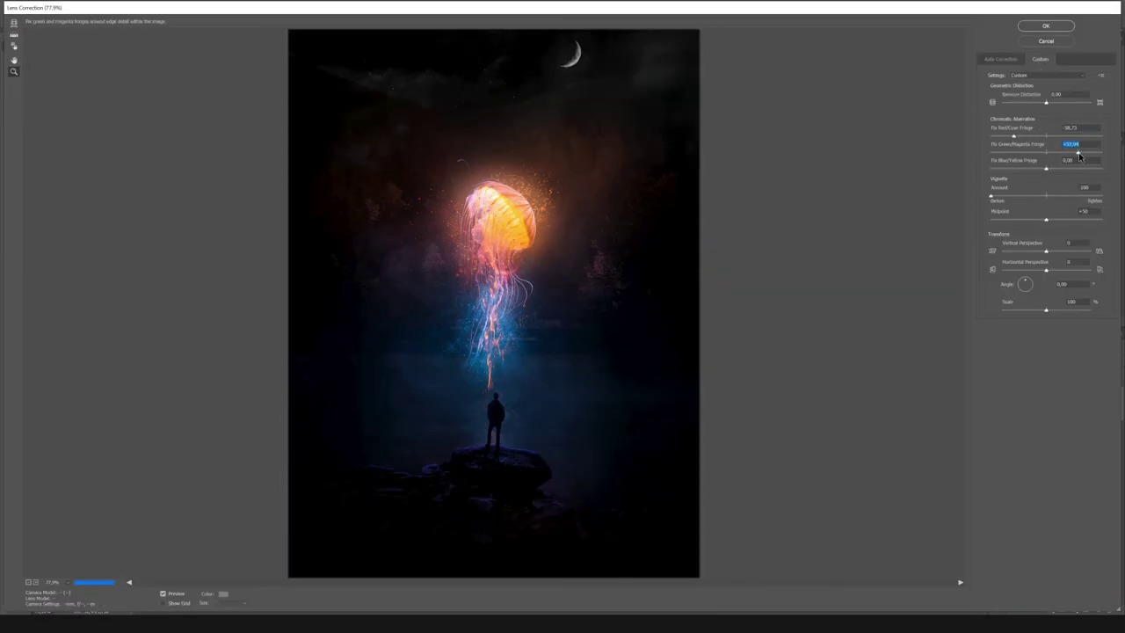
drag(1053, 215, 1019, 219)
key(Return)
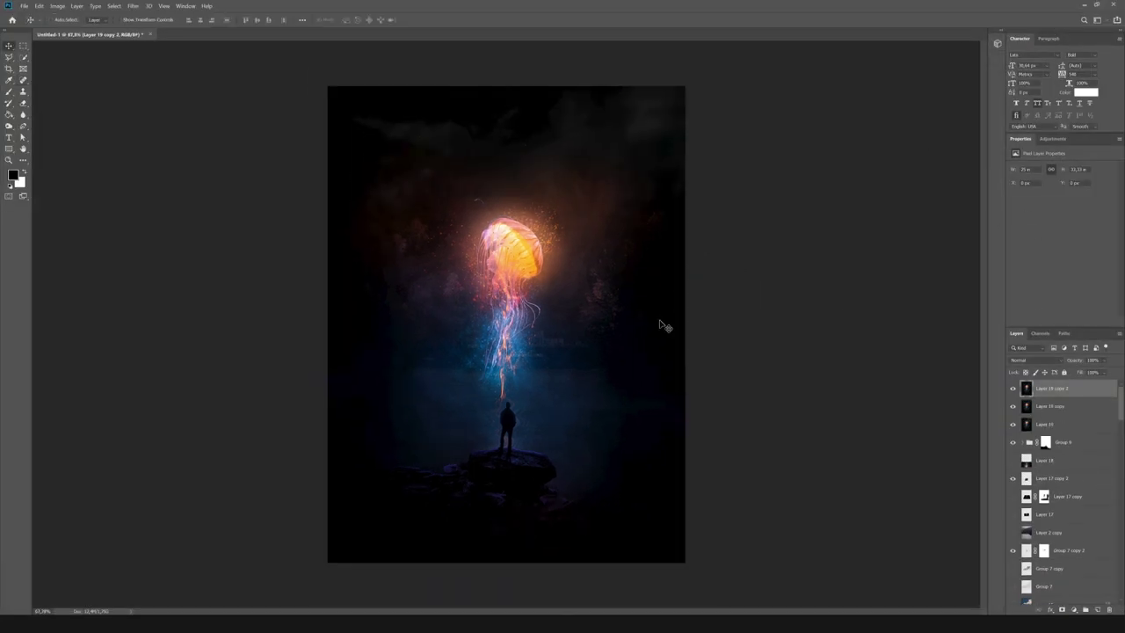
Add a Hue/Saturation adjustment layer and invert its mask to black for brush painting.
click(1053, 139)
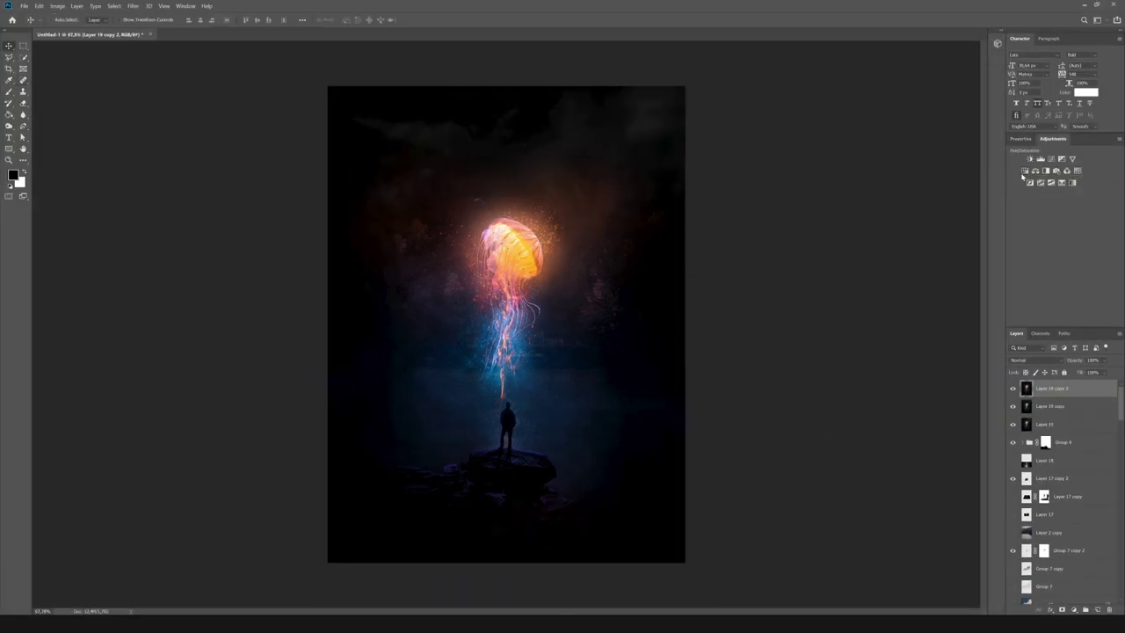
click(1022, 170)
drag(1088, 267, 1012, 267)
click(1026, 152)
key(ctrl+i)
key(b)
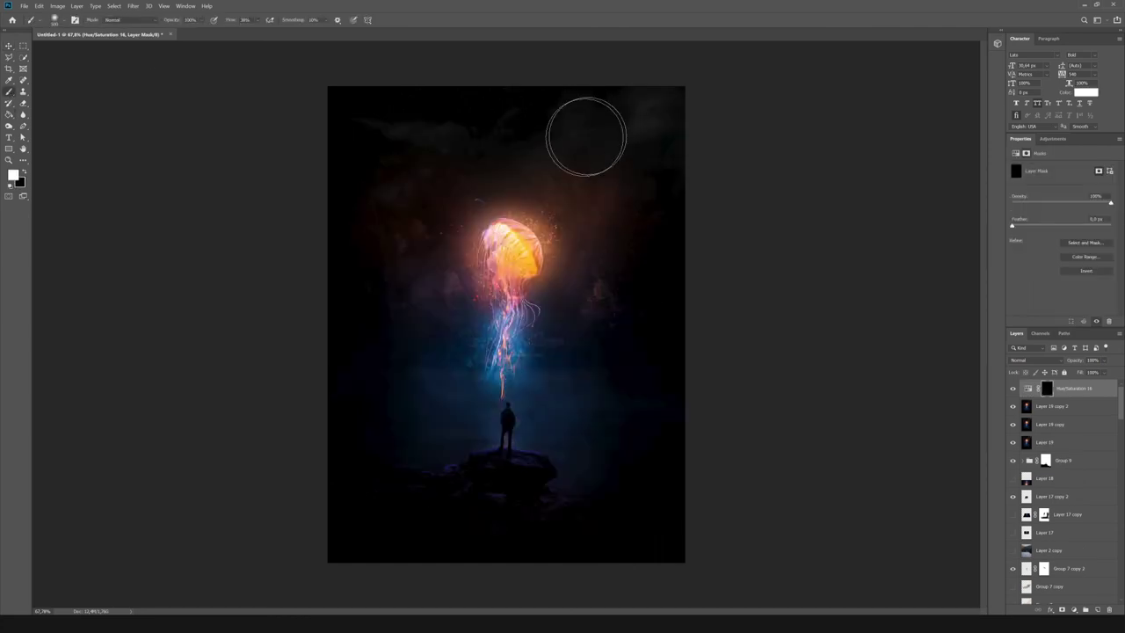
Lower the layer opacity to about 60%.
scroll(1061, 475, down, 3)
scroll(1067, 492, down, 3)
scroll(1074, 510, down, 3)
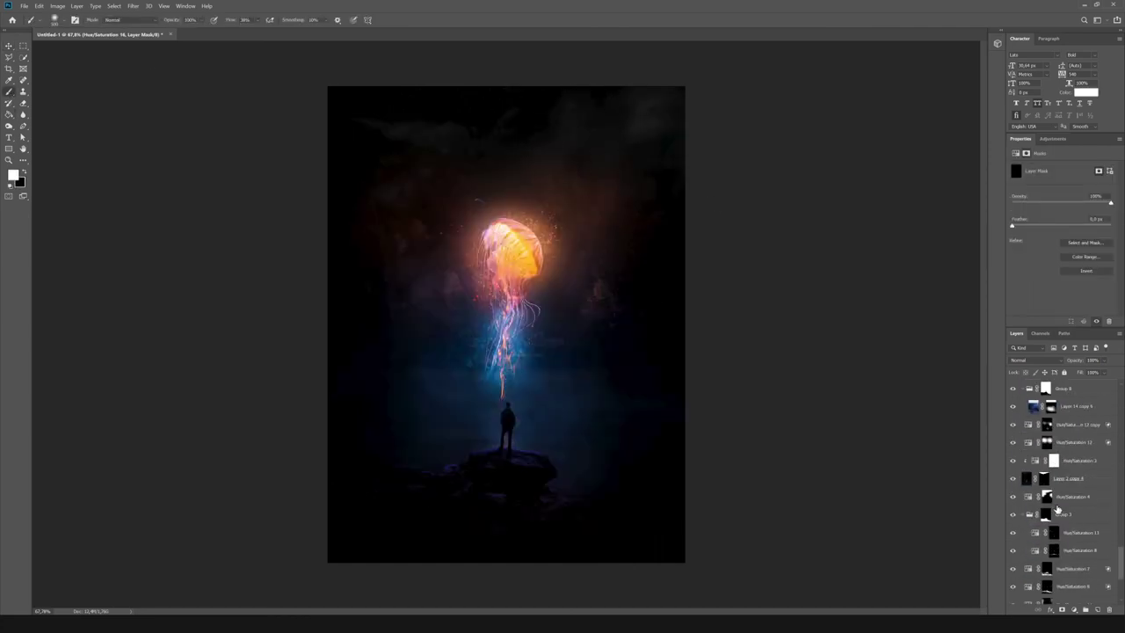
scroll(1083, 534, down, 3)
scroll(1083, 509, up, 5)
scroll(1083, 439, up, 5)
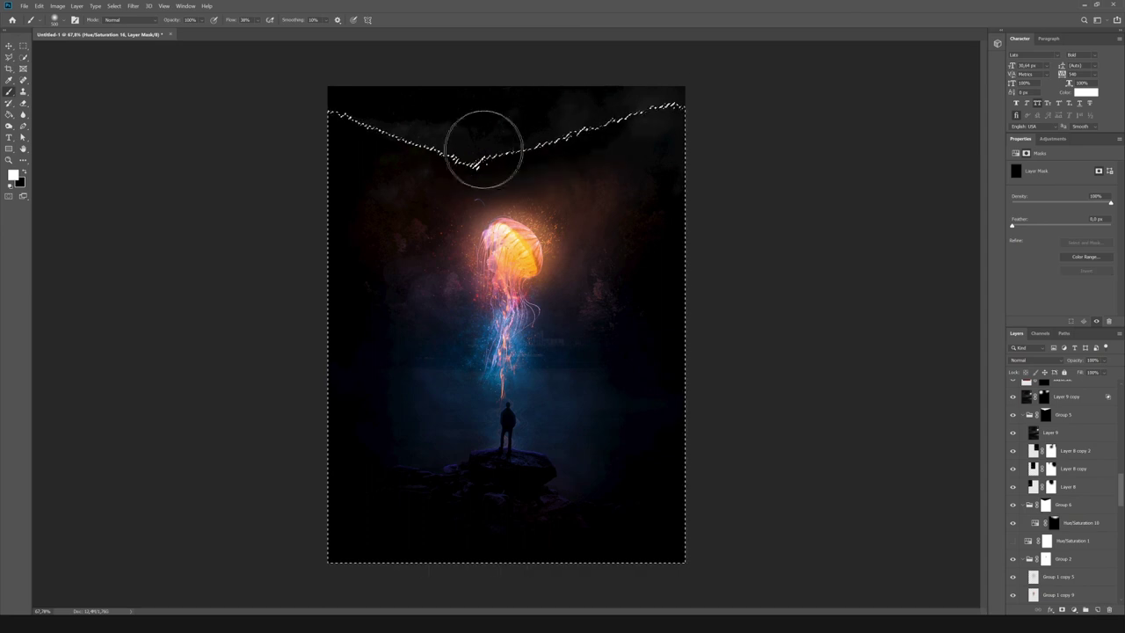
drag(1103, 361, 1096, 373)
Create empty Layer 20 and add a Gradient Map adjustment layer blended as Soft Light.
key(ctrl+shift+n)
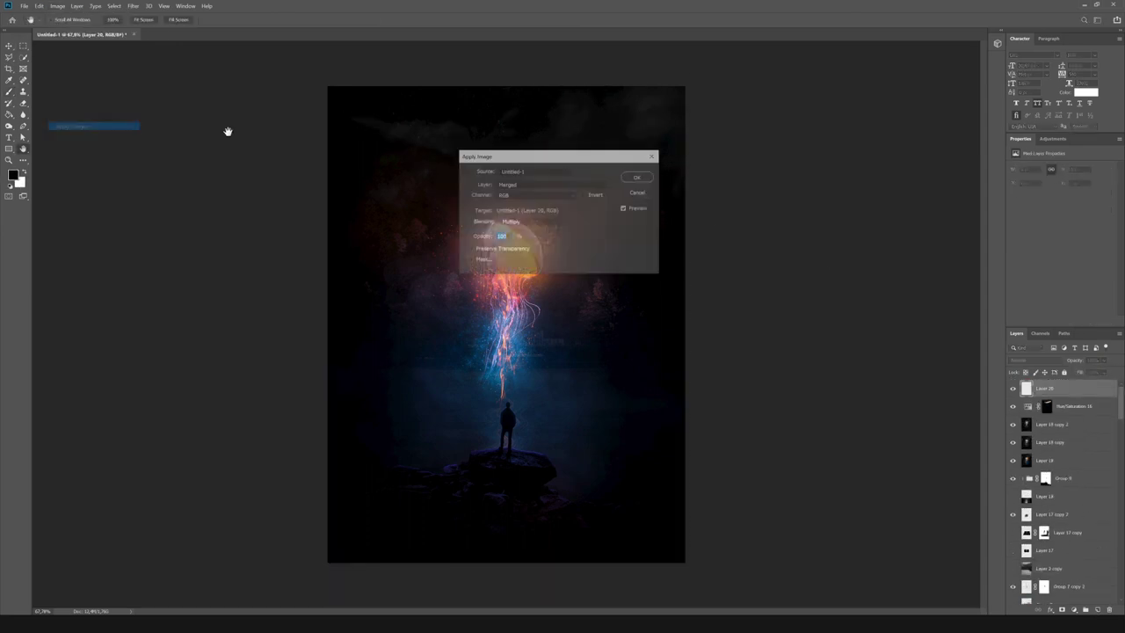
key(Return)
key(x)
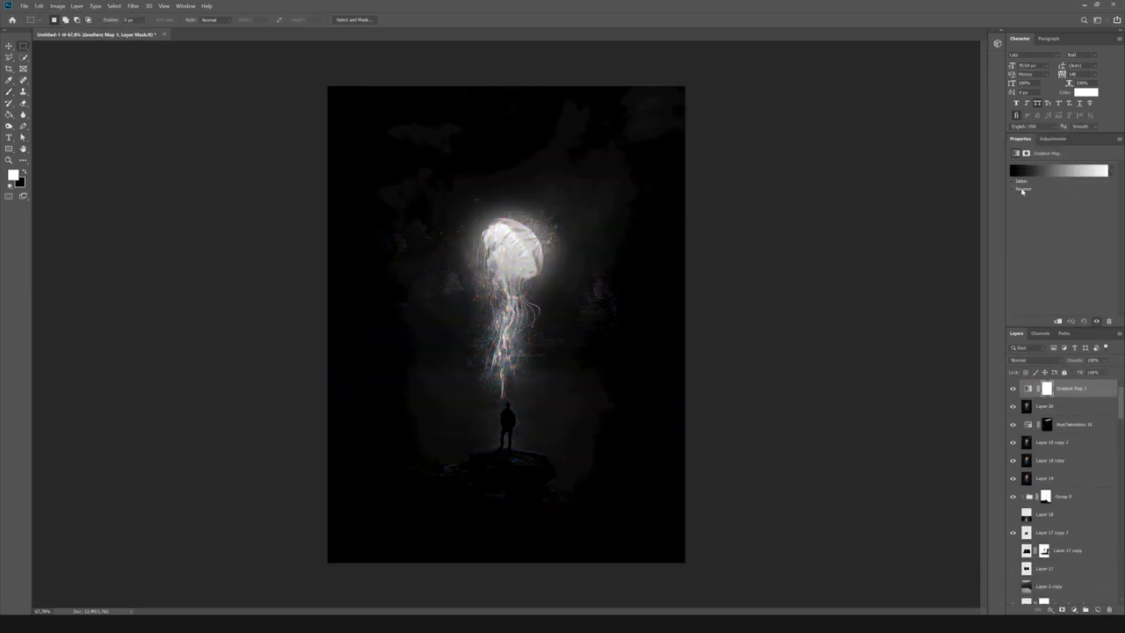
click(1032, 360)
click(1041, 476)
Add a Vibrance adjustment layer and stamp all visible layers into merged Layer 21.
click(1053, 138)
click(1015, 167)
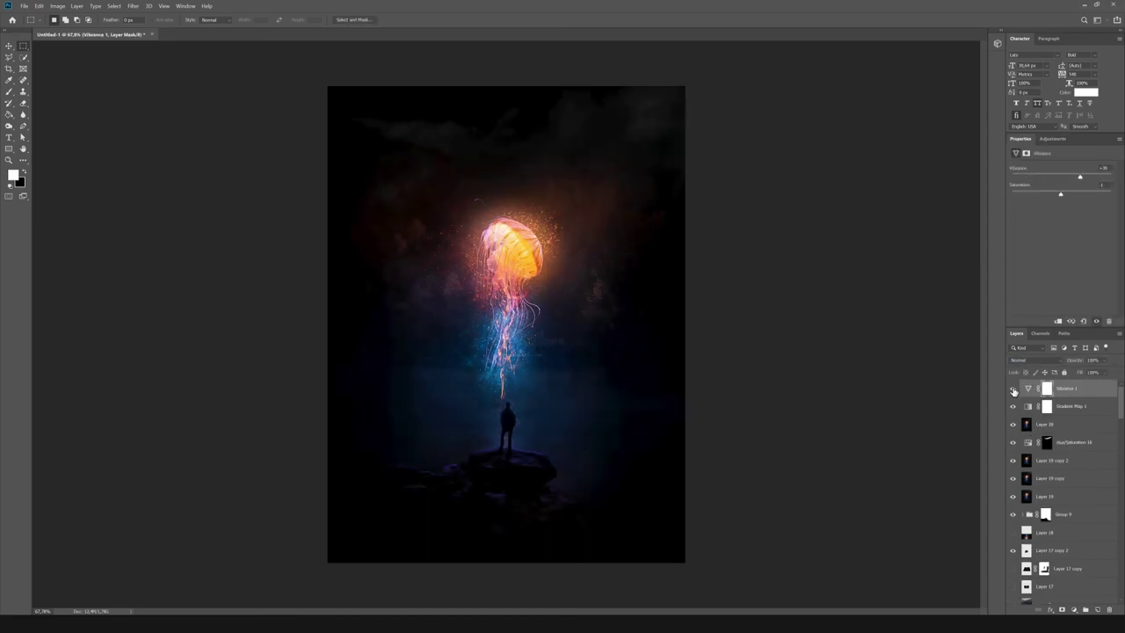
key(ctrl+alt+shift+e)
key(x)
click(132, 6)
mouse_move(146, 106)
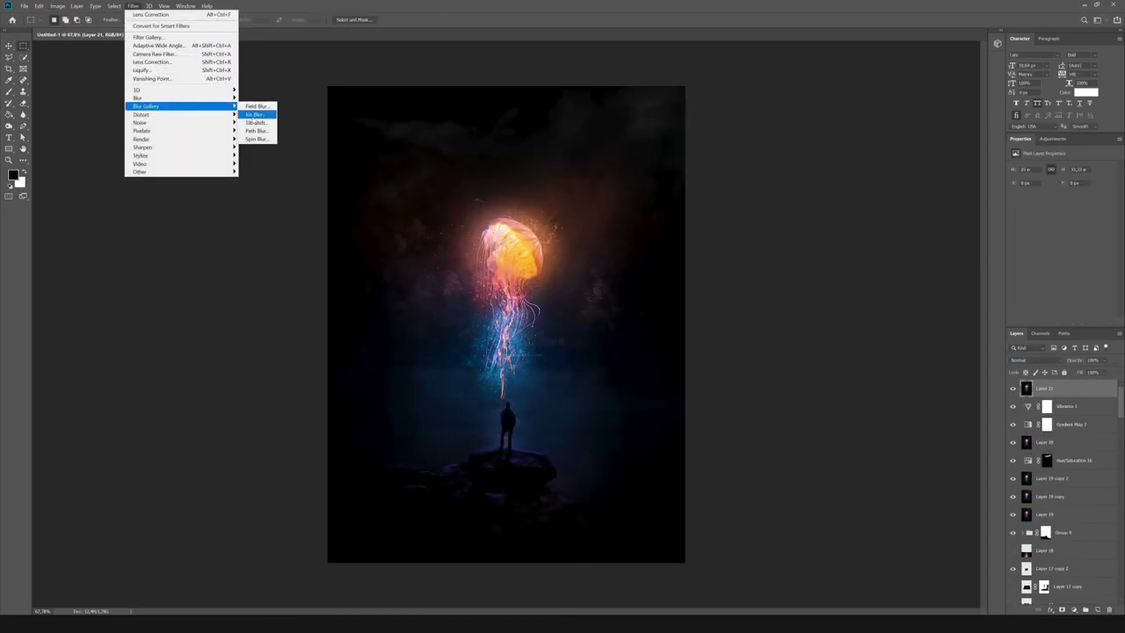
Place Field Blur pins on the image, keeping the tentacle area sharp at 0 px.
click(256, 105)
click(513, 424)
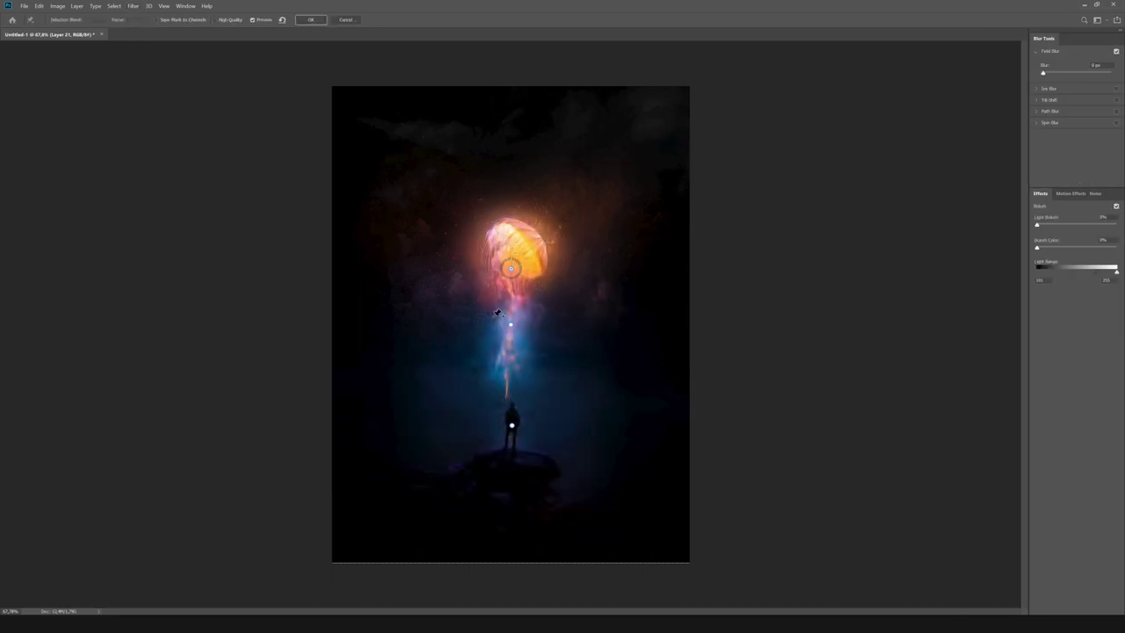
drag(512, 326, 578, 375)
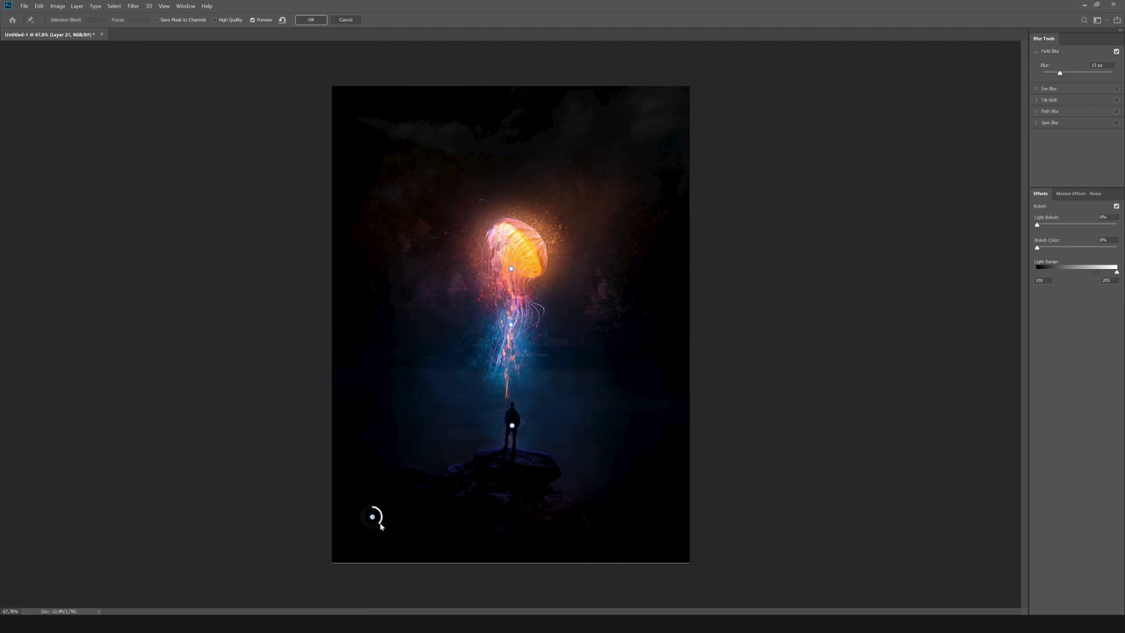